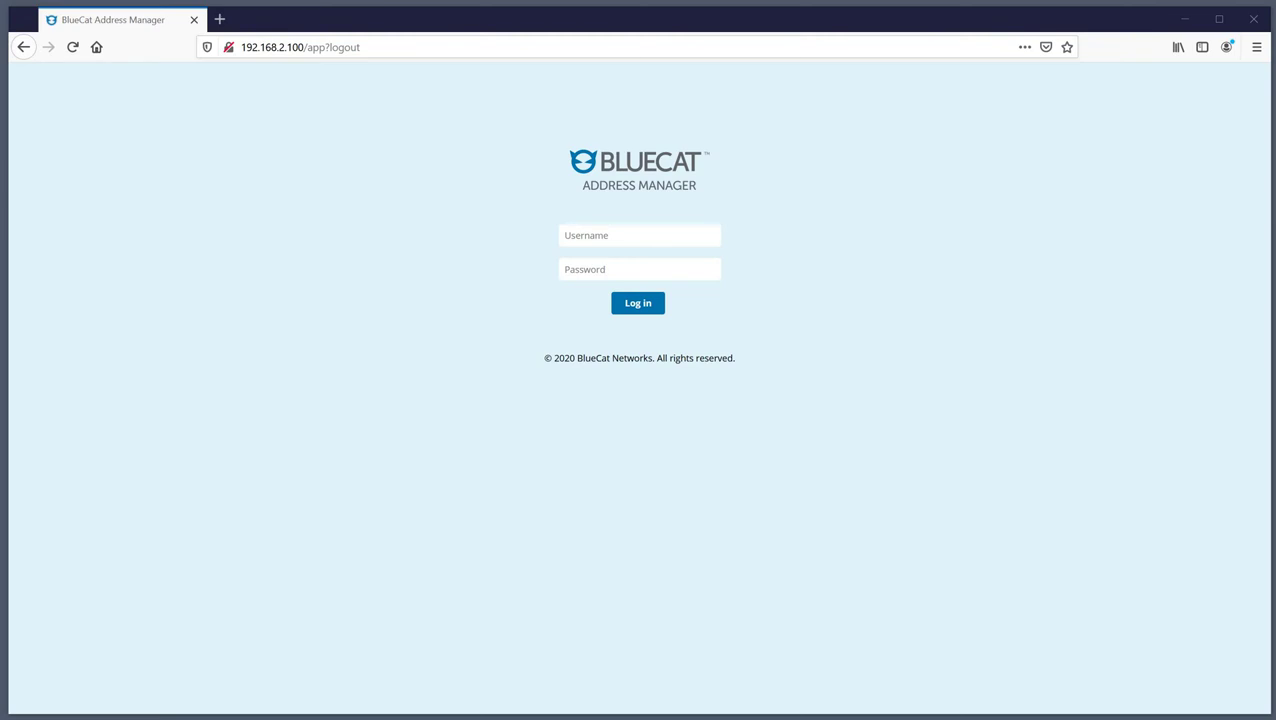
Sign in with the administrator user name and password, and dismiss Firefox's save-login prompt
{"action": "left_click", "coordinate": [639, 235]}
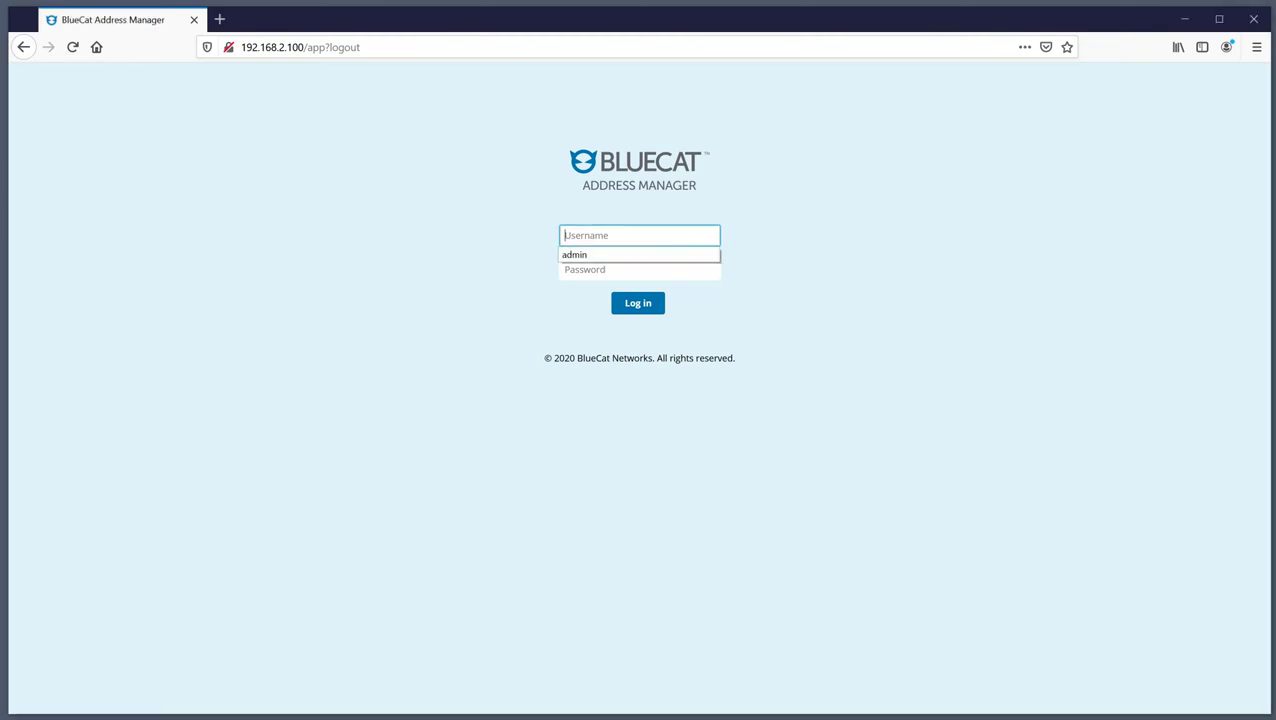
{"action": "key", "text": "Tab"}
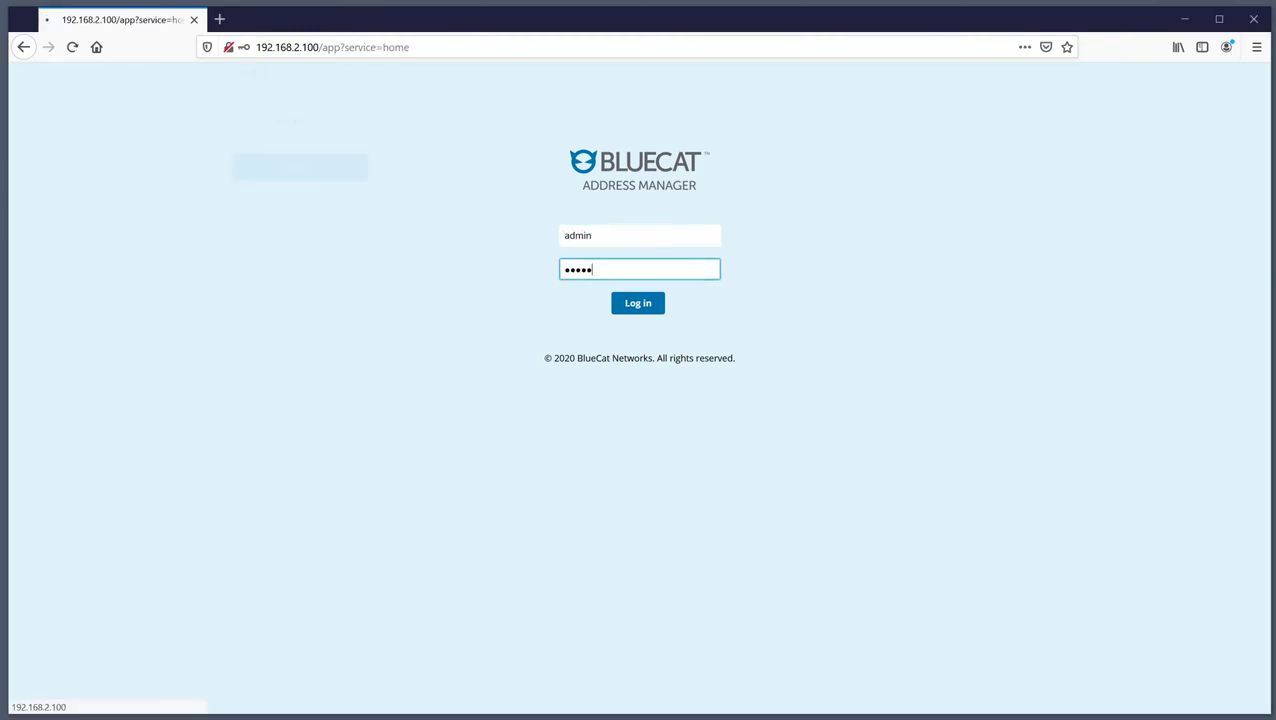
{"action": "key", "text": "Return"}
{"action": "key", "text": "Escape"}
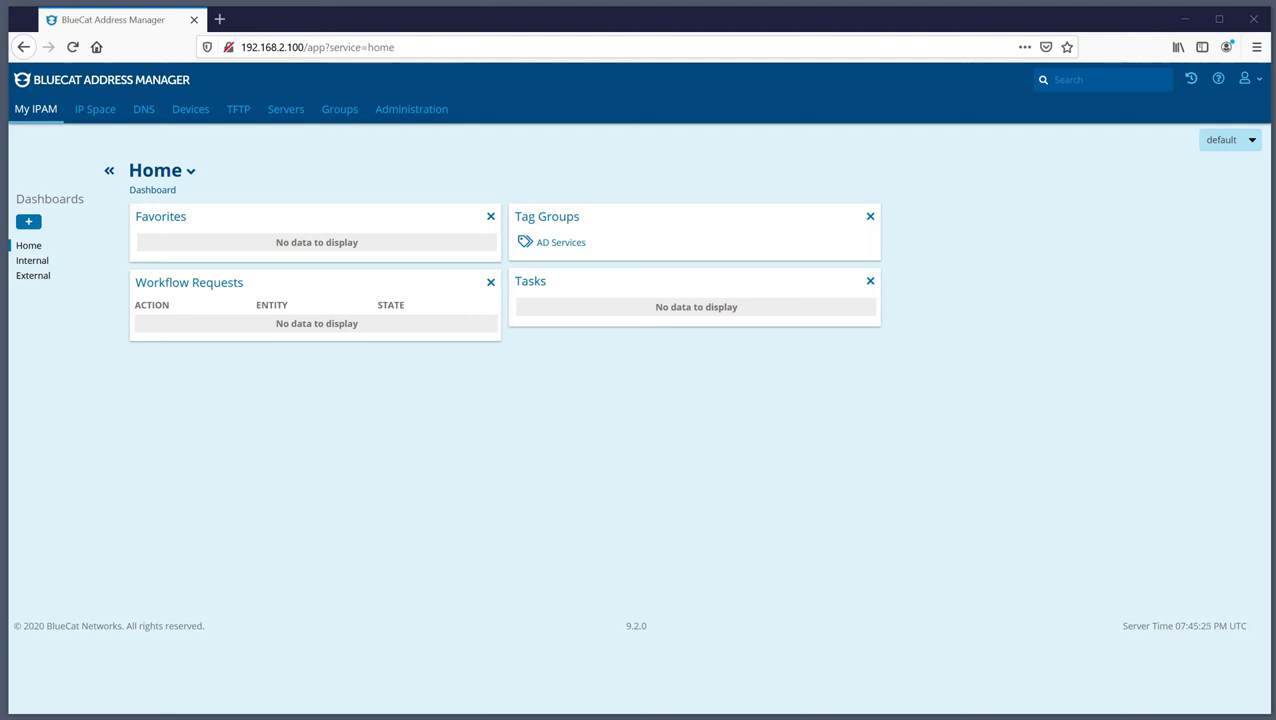
{"action": "left_click", "coordinate": [33, 260]}
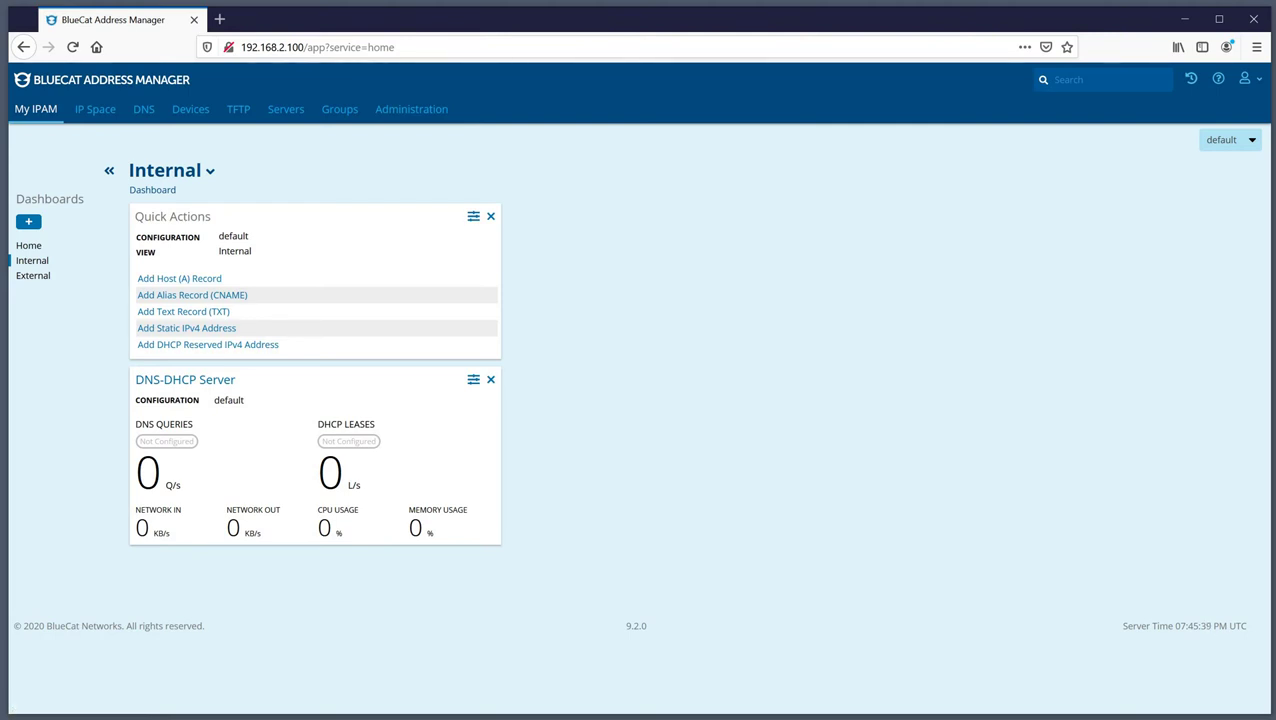
Drag the DNS-DHCP Server widget into the right column of the Internal dashboard
{"action": "left_click_drag", "start_coordinate": [185, 379], "coordinate": [563, 215]}
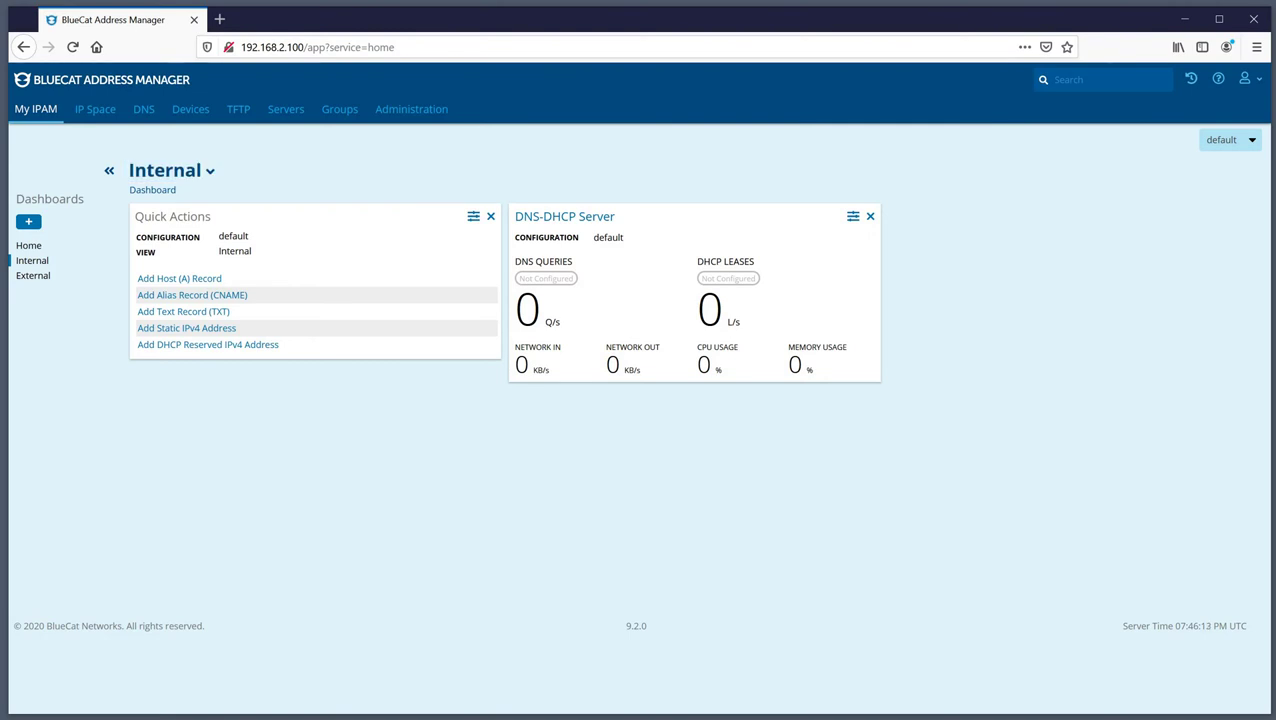
{"action": "left_click", "coordinate": [28, 221]}
{"action": "key", "text": "Return"}
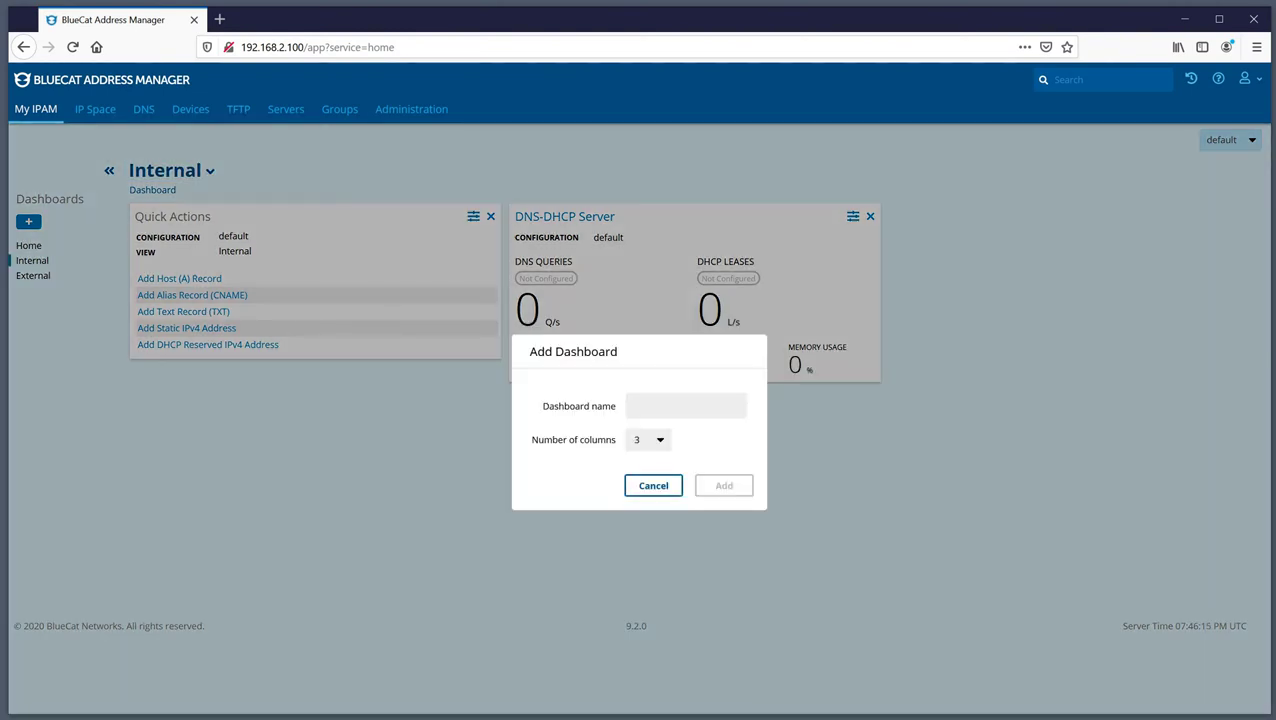
{"action": "left_click", "coordinate": [33, 275]}
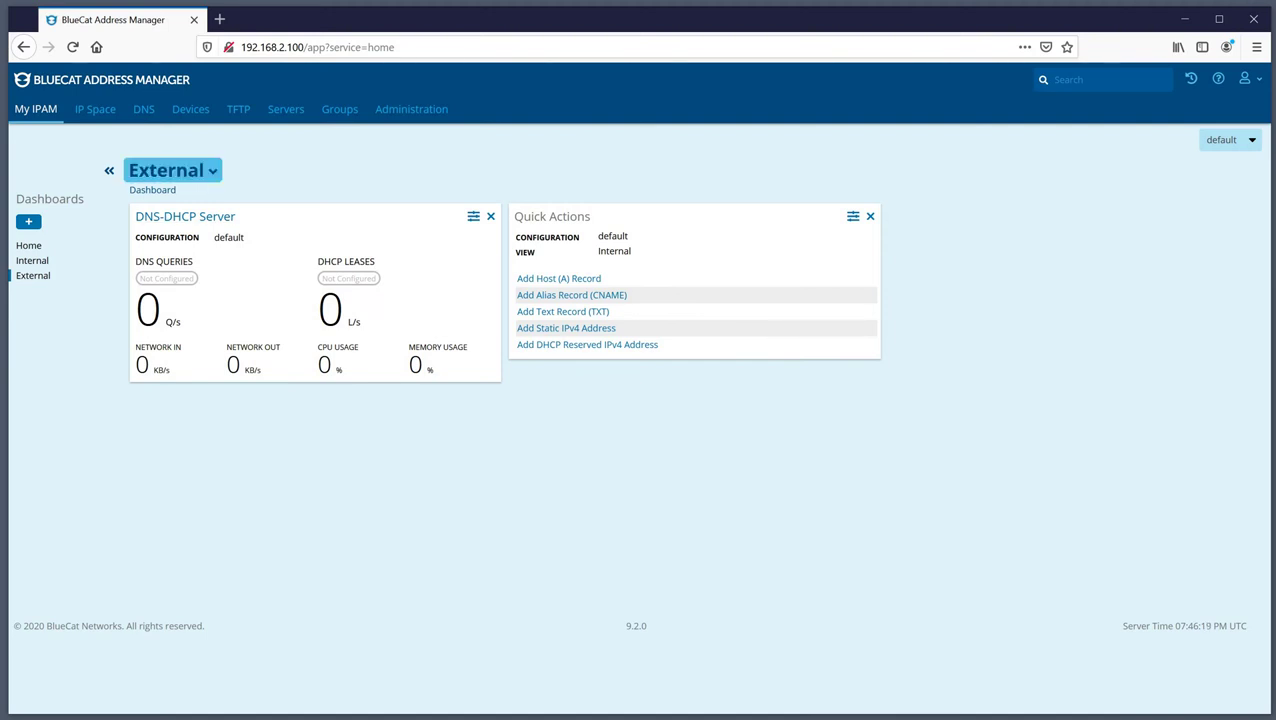
{"action": "left_click", "coordinate": [32, 260]}
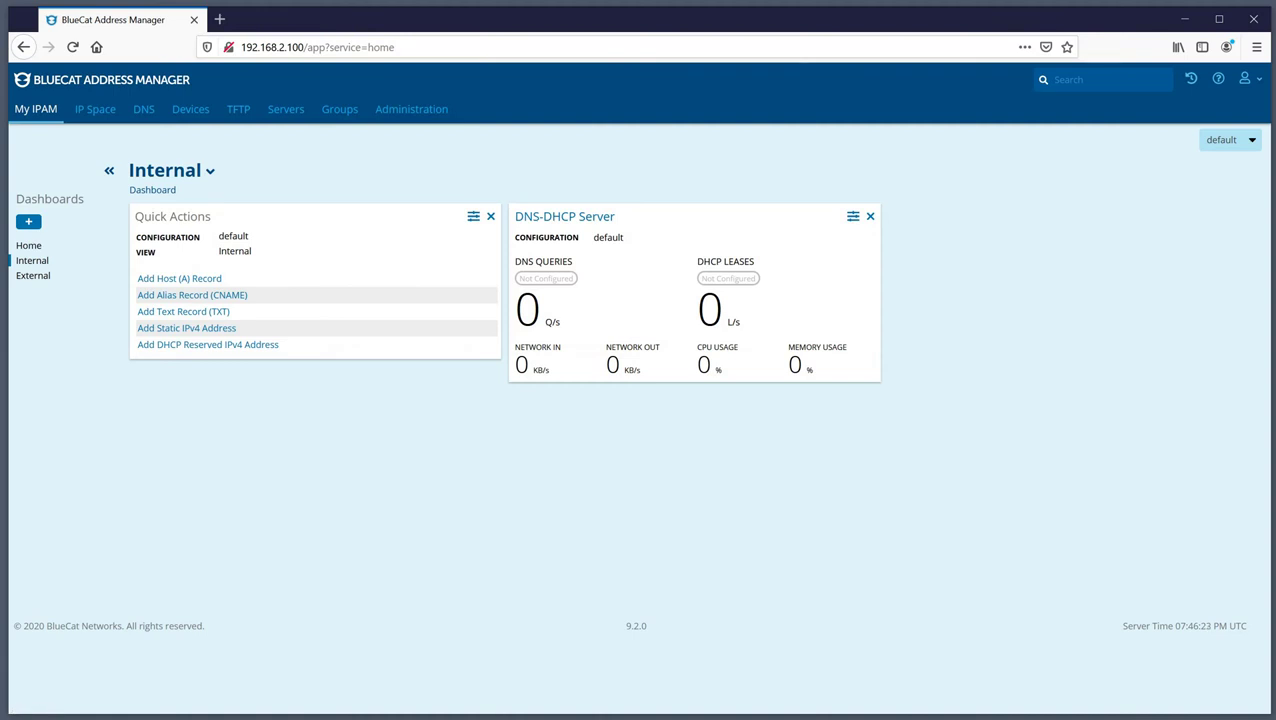
Add a Tasks widget to the Internal dashboard
{"action": "left_click", "coordinate": [170, 171]}
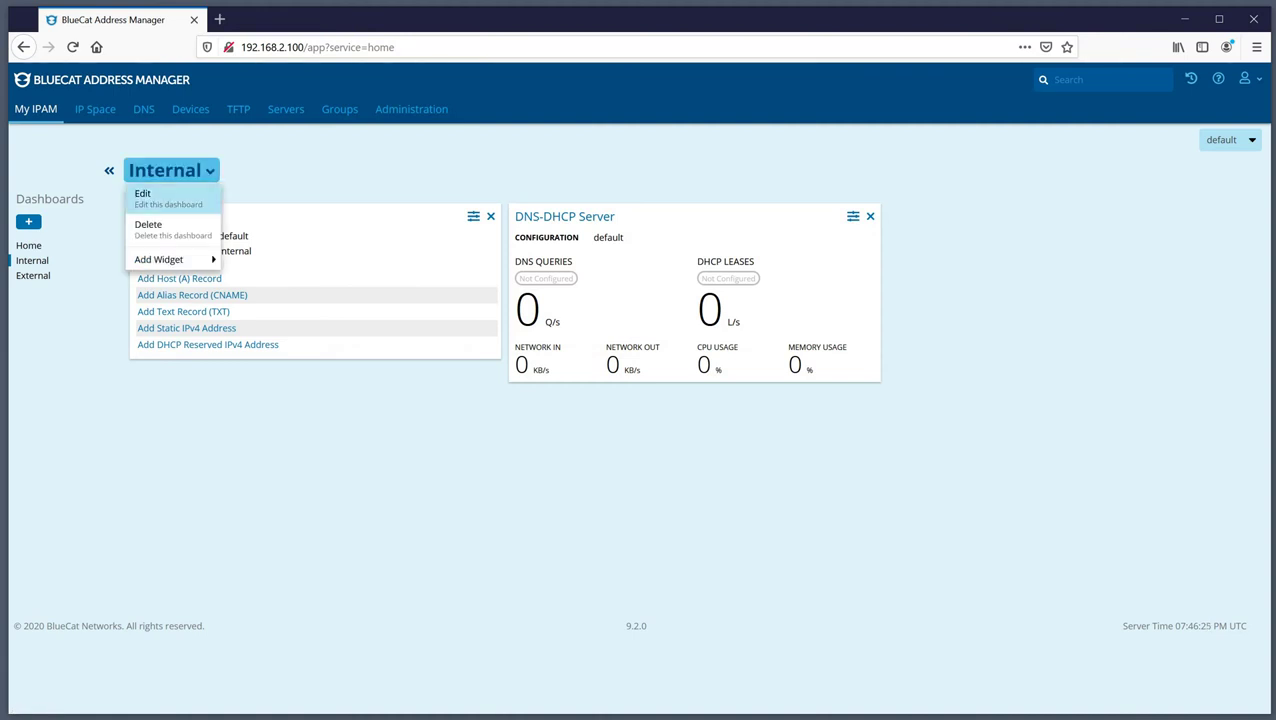
{"action": "mouse_move", "coordinate": [165, 259]}
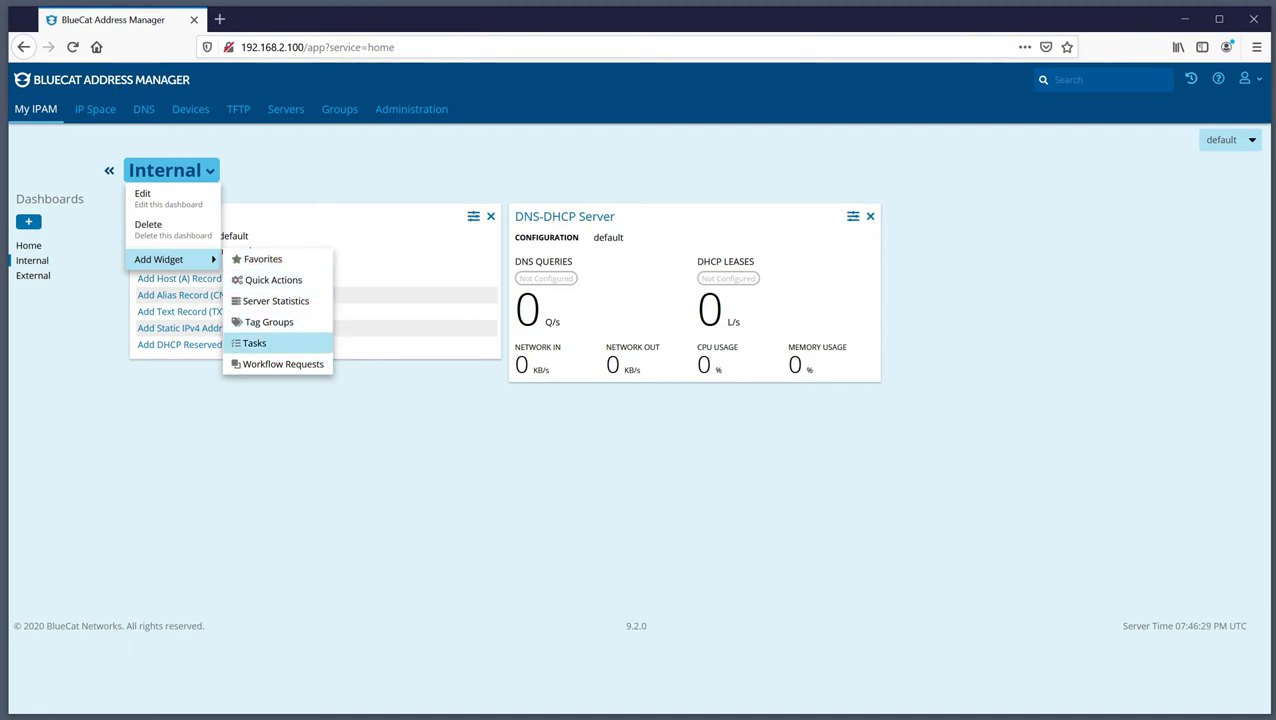
{"action": "left_click", "coordinate": [255, 343]}
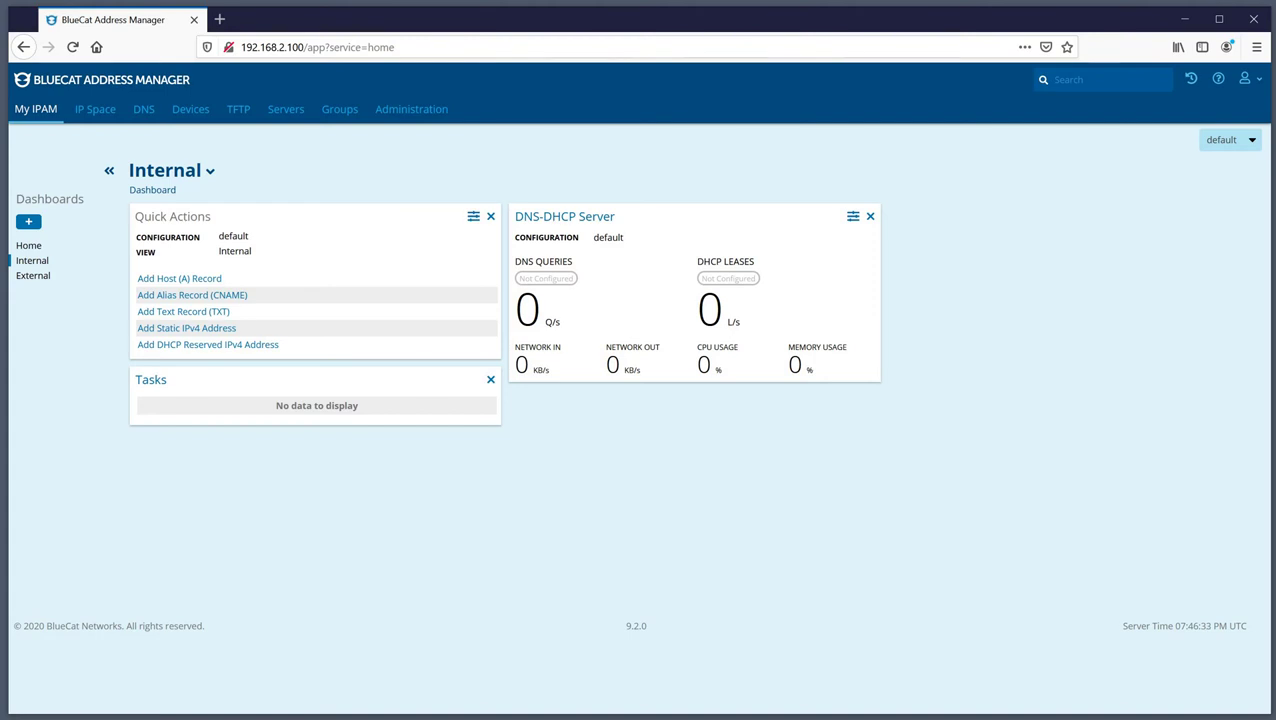
Add a Workflow Requests widget and move Tasks to the top of the right column
{"action": "left_click", "coordinate": [170, 170]}
{"action": "mouse_move", "coordinate": [160, 259]}
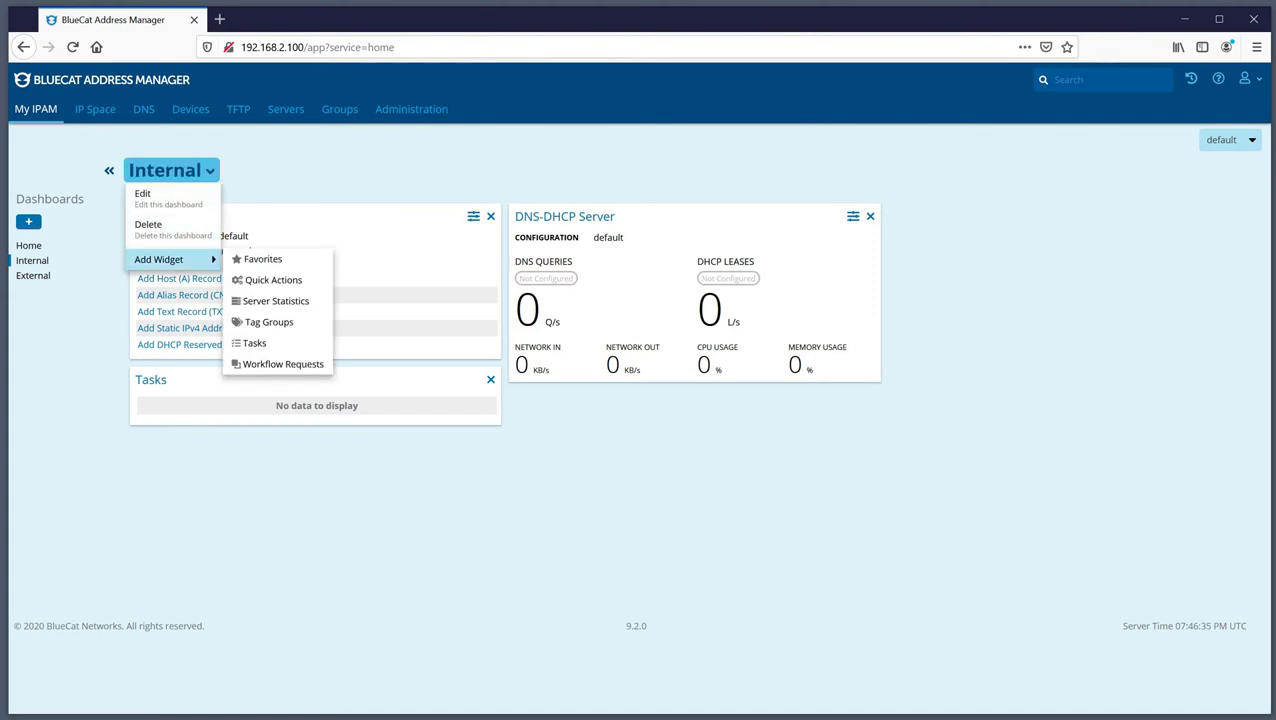
{"action": "left_click", "coordinate": [280, 364]}
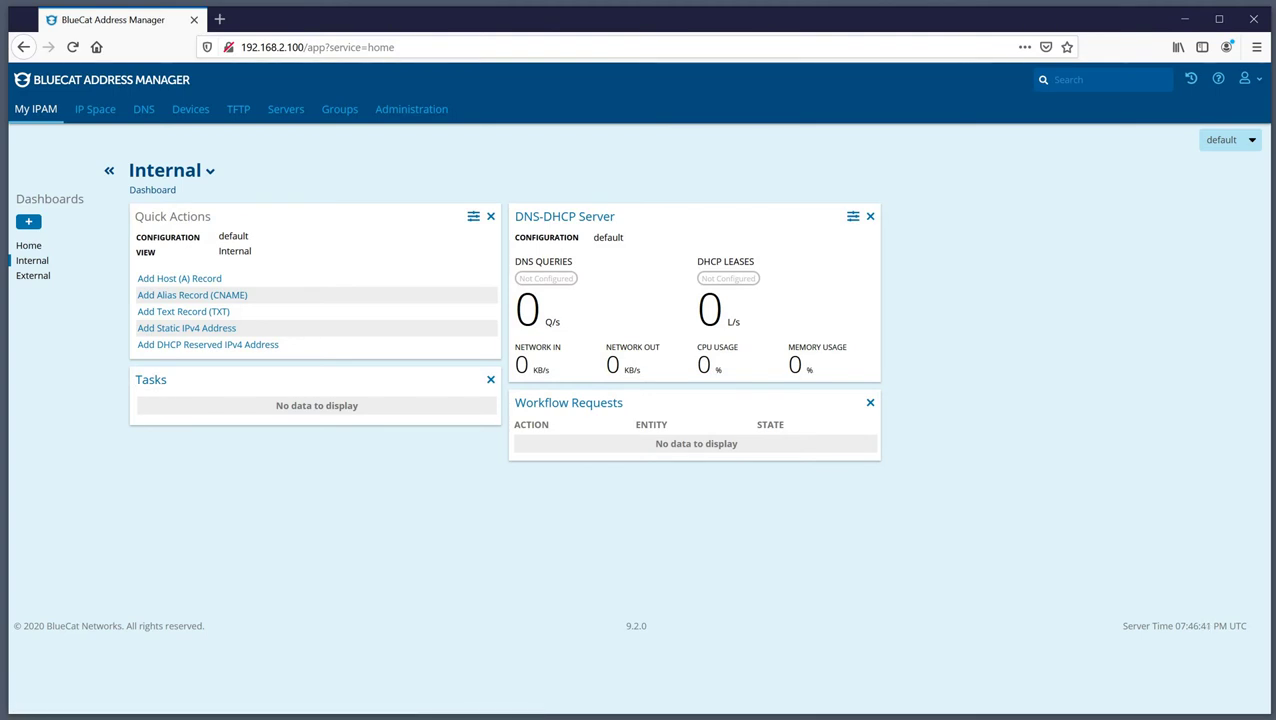
{"action": "left_click", "coordinate": [1247, 78]}
{"action": "left_click_drag", "start_coordinate": [200, 379], "coordinate": [760, 222]}
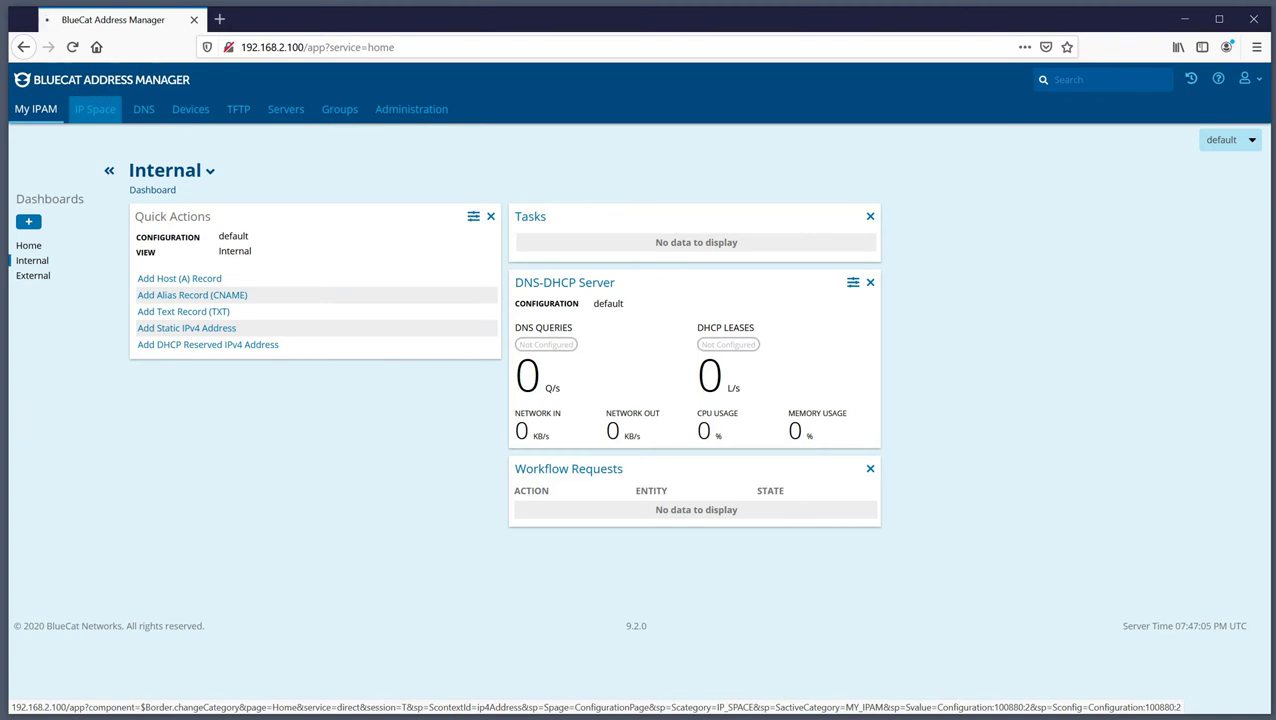
Go to the default configuration's IPv4 Blocks page and start a new IPv4 block
{"action": "left_click", "coordinate": [95, 109]}
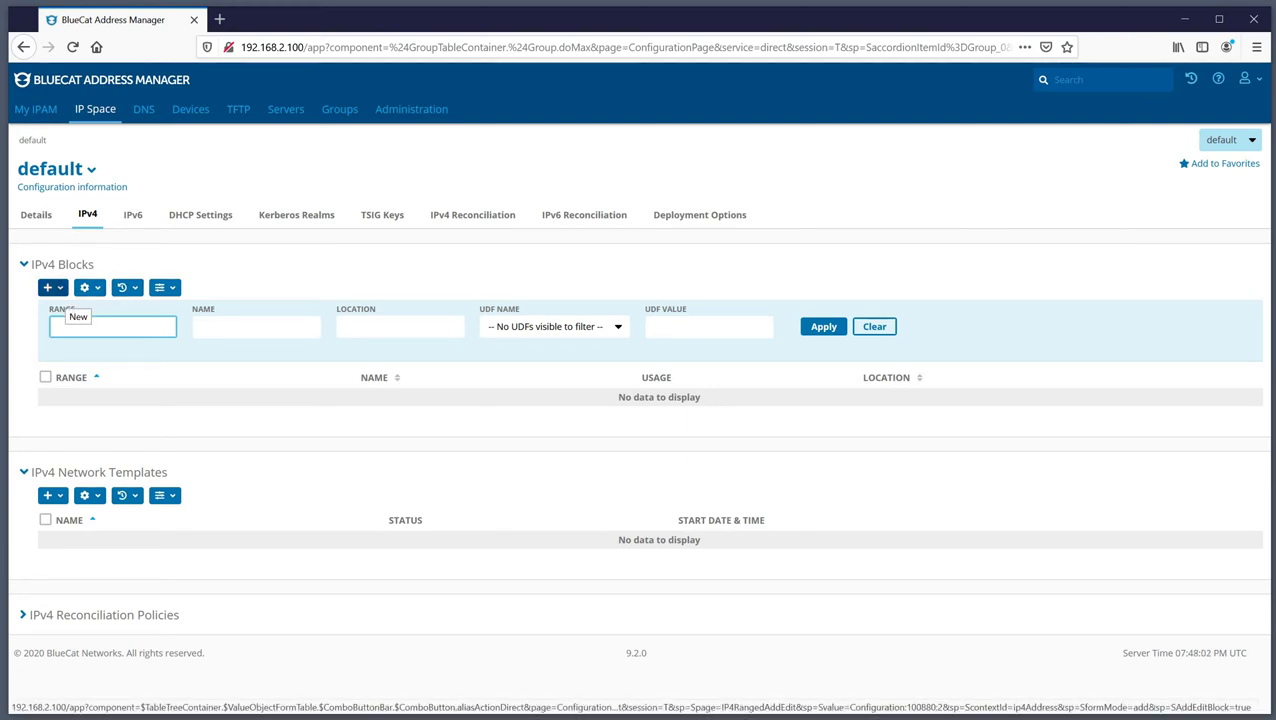
{"action": "left_click", "coordinate": [47, 287]}
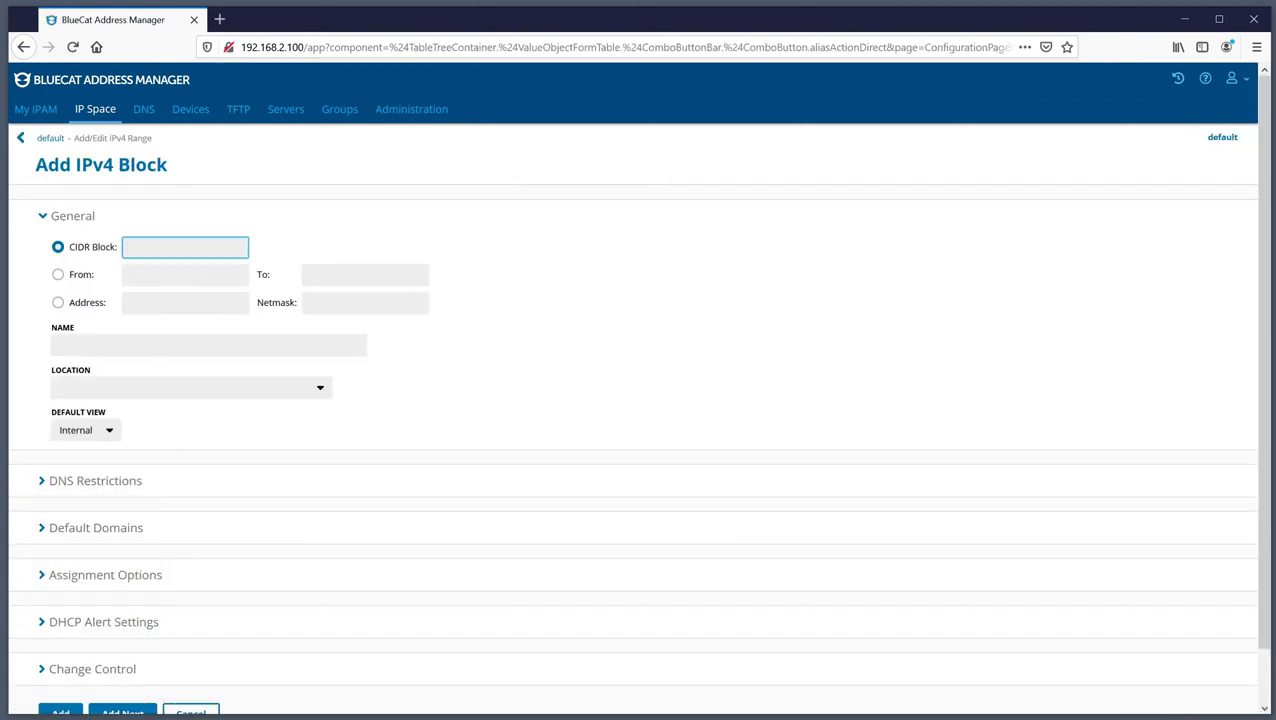
Enter CIDR block 10.0.0.0/24 and name the block 'test'
{"action": "key", "text": "Down"}
{"action": "key", "text": "Down"}
{"action": "key", "text": "Return"}
{"action": "left_click", "coordinate": [208, 345]}
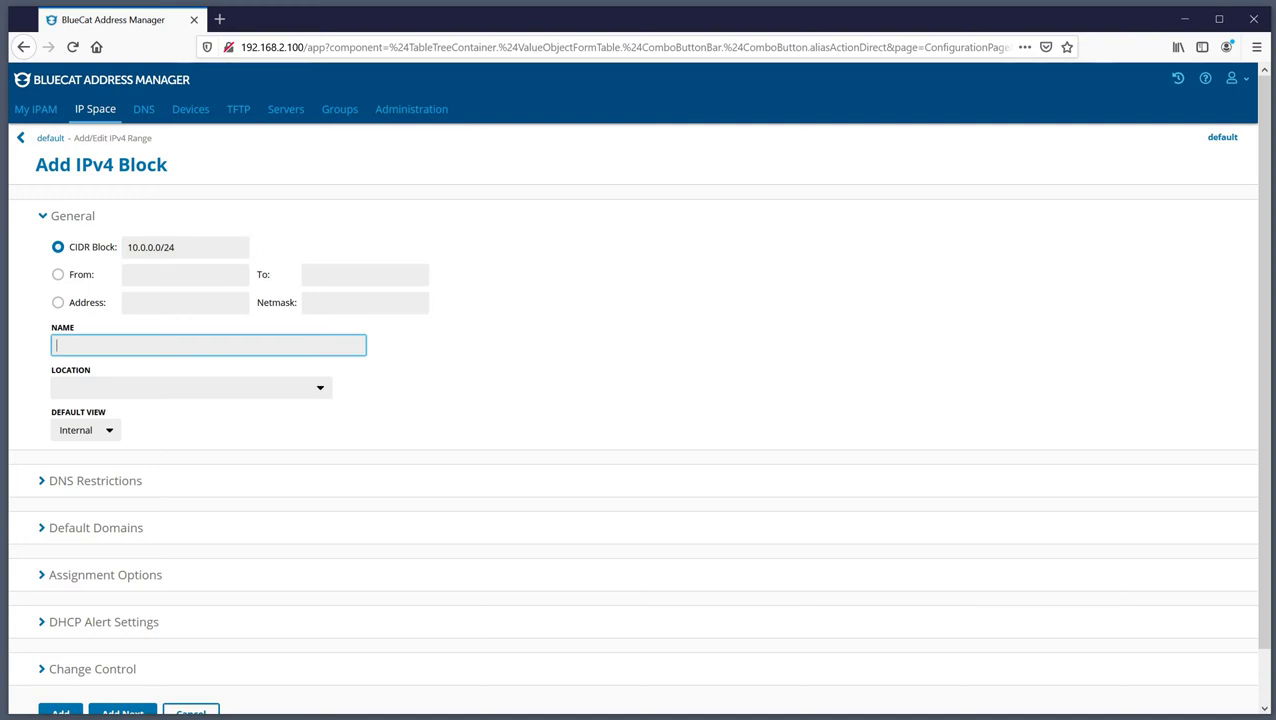
{"action": "type", "text": "normal"}
{"action": "key", "text": "BackSpace"}
{"action": "key", "text": "BackSpace"}
{"action": "key", "text": "BackSpace"}
{"action": "key", "text": "BackSpace"}
{"action": "key", "text": "BackSpace"}
{"action": "key", "text": "BackSpace"}
{"action": "type", "text": "test"}
{"action": "key", "text": "Tab"}
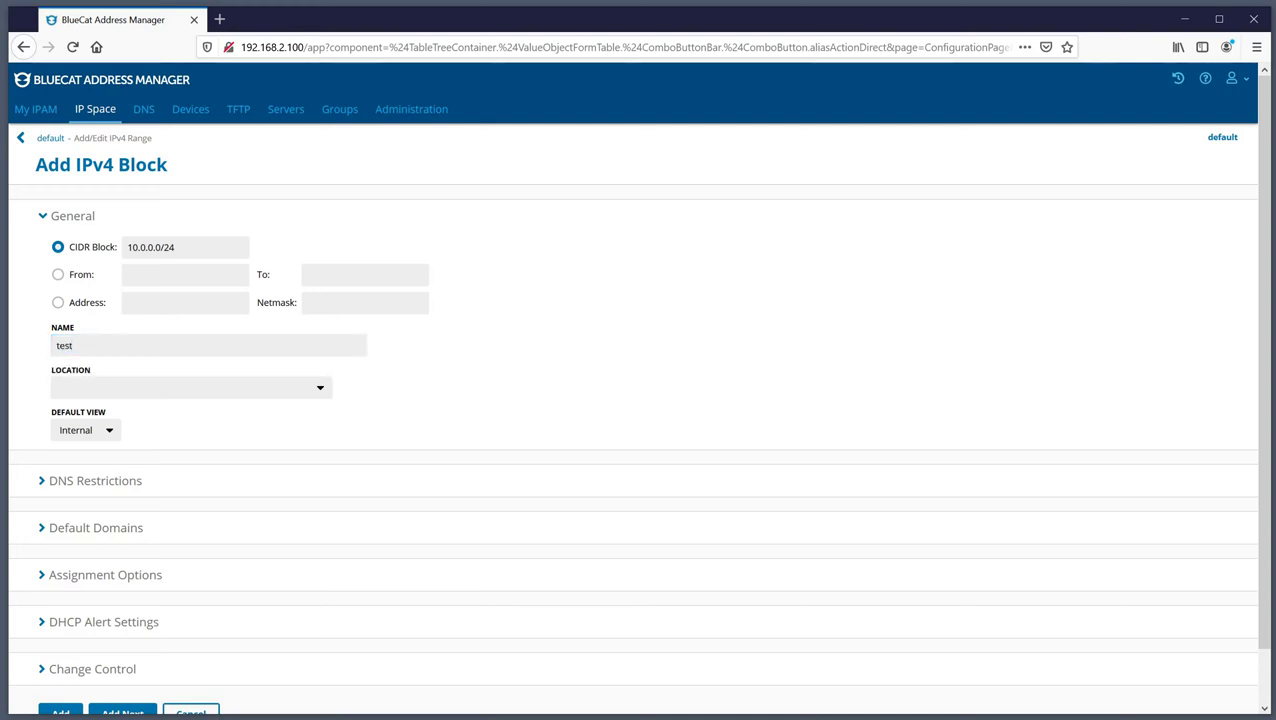
Set the block's location to Albania (AL)
{"action": "key", "text": "alt+Down"}
{"action": "key", "text": "Escape"}
{"action": "key", "text": "alt+Down"}
{"action": "key", "text": "Up"}
{"action": "key", "text": "Return"}
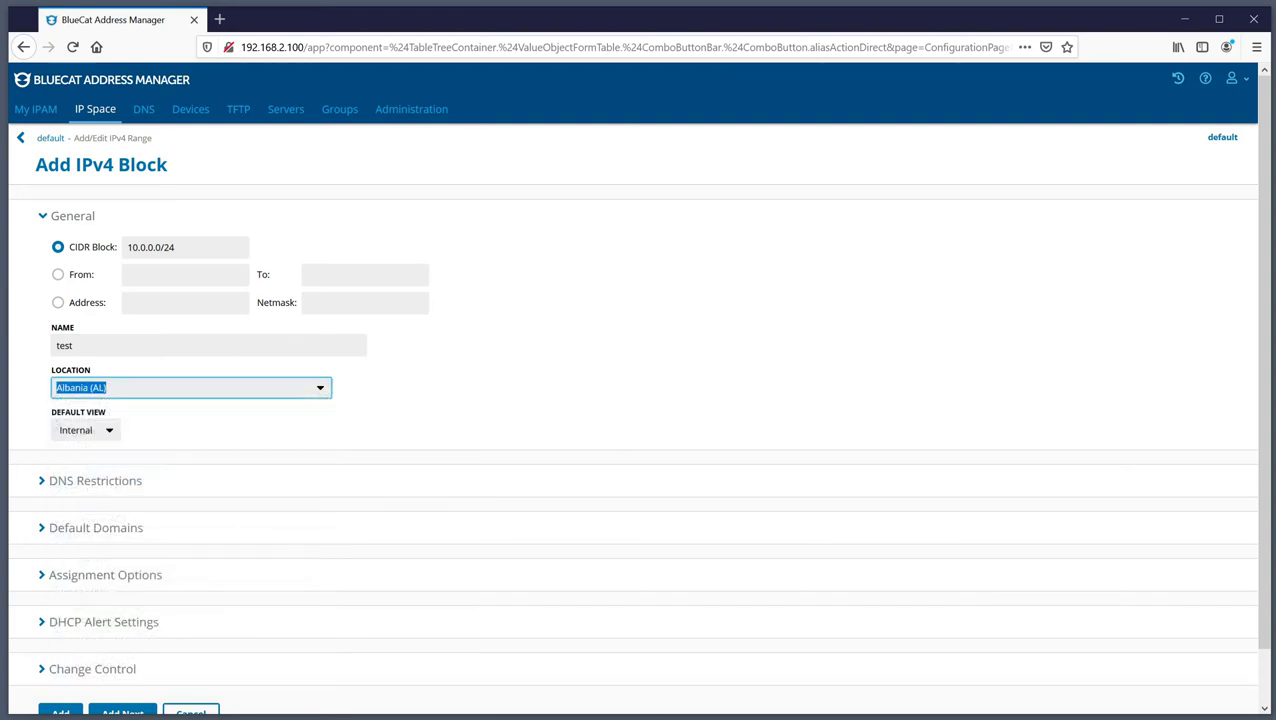
Turn off inherited watermark values under DHCP Alert Settings, edit High Watermark, and submit the block
{"action": "scroll", "coordinate": [638, 400], "scroll_direction": "down", "scroll_amount": 1}
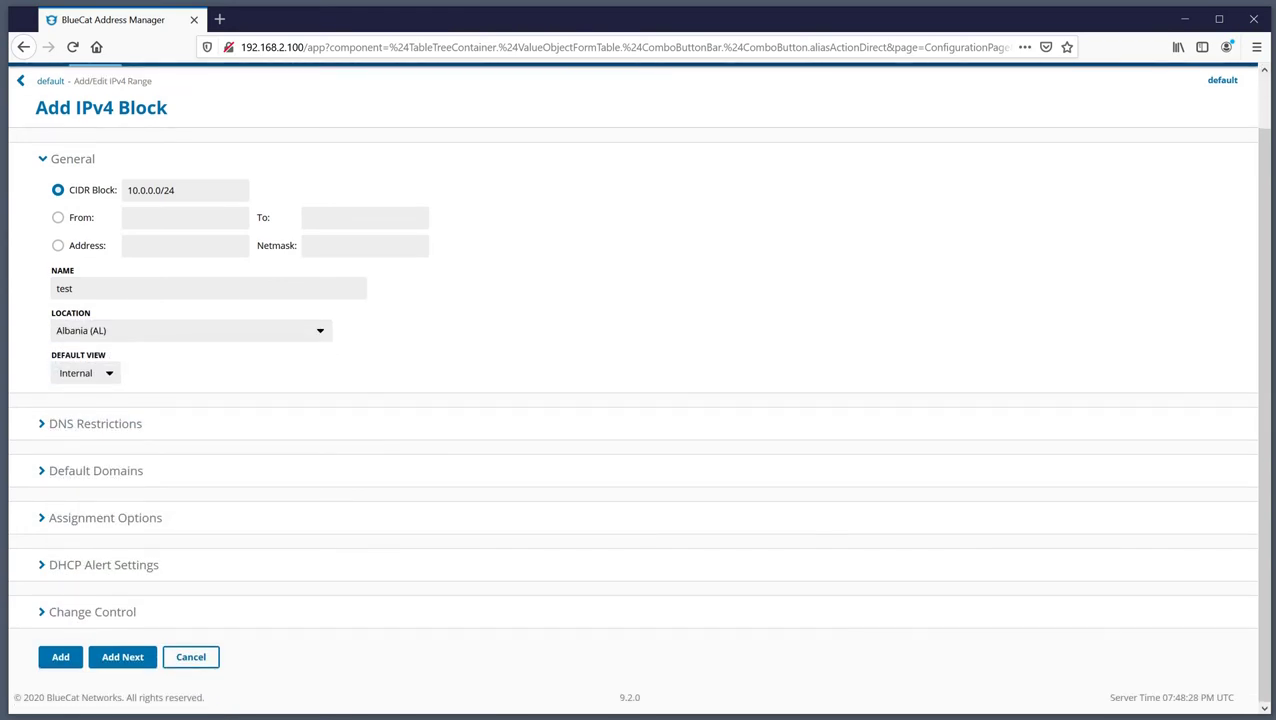
{"action": "key", "text": "Return"}
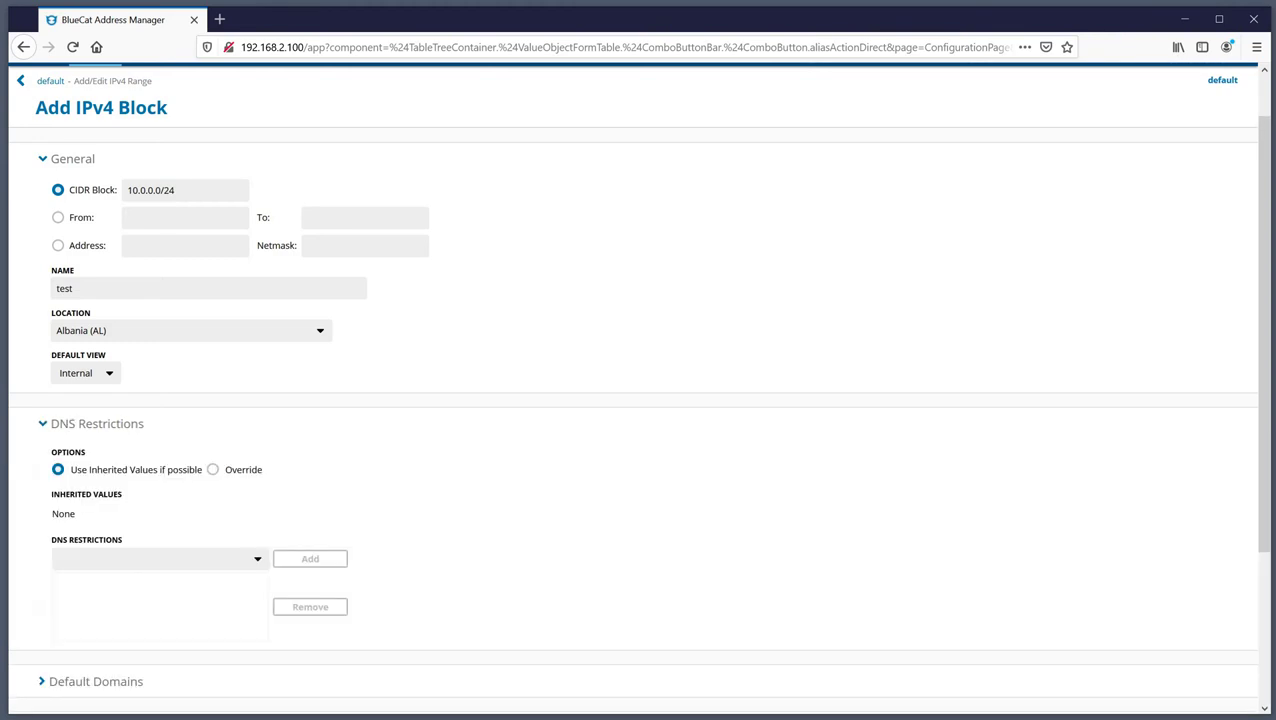
{"action": "key", "text": "Return"}
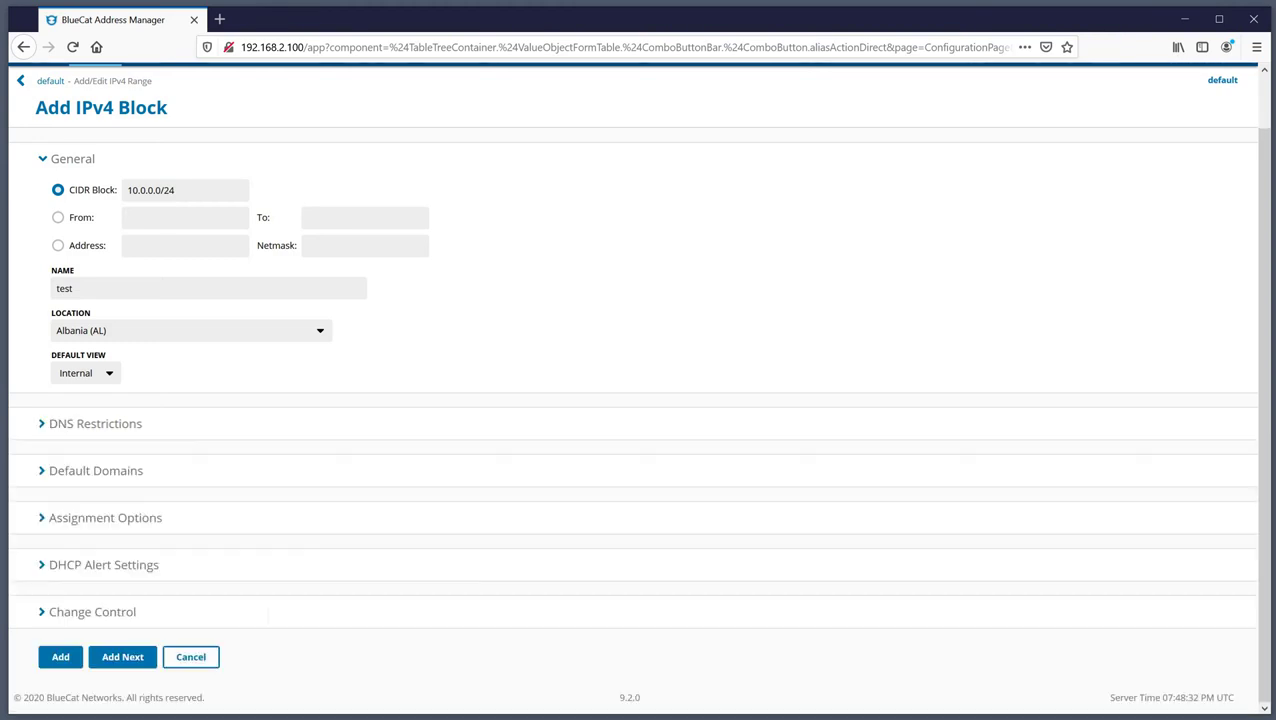
{"action": "key", "text": "Tab"}
{"action": "key", "text": "Tab"}
{"action": "key", "text": "Tab"}
{"action": "key", "text": "Return"}
{"action": "scroll", "coordinate": [638, 400], "scroll_direction": "down", "scroll_amount": 2}
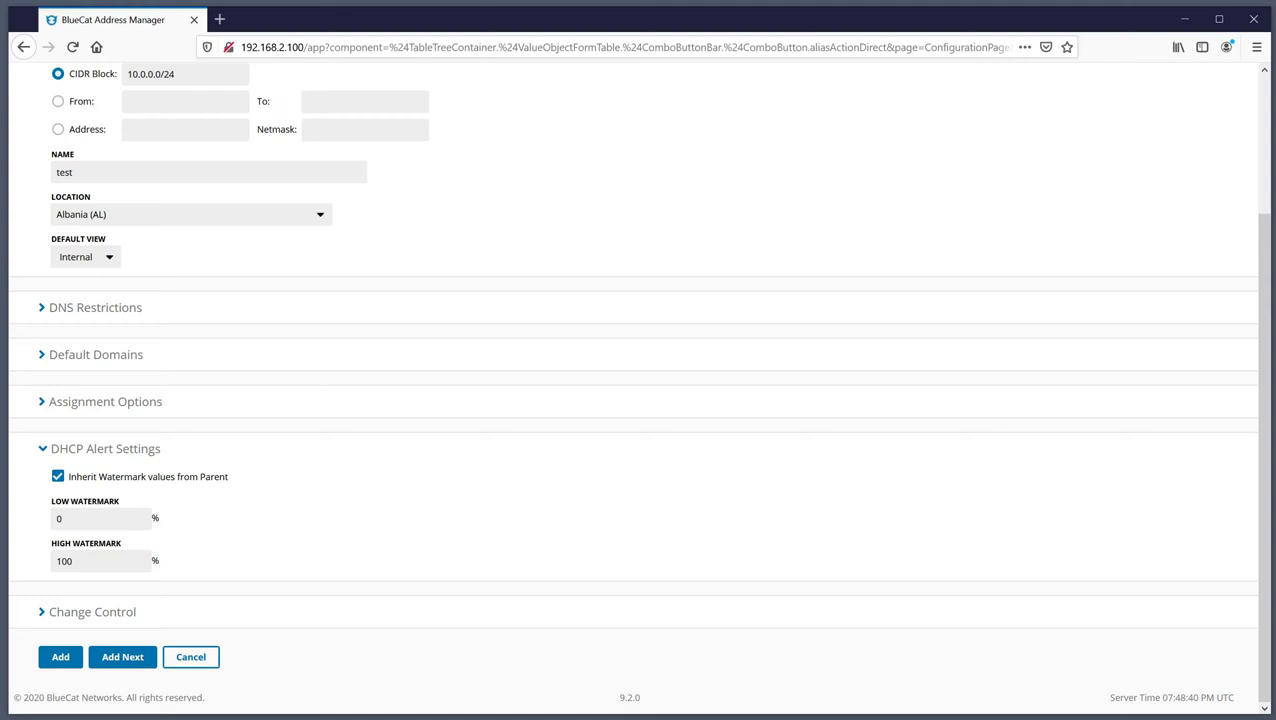
{"action": "left_click", "coordinate": [58, 476]}
{"action": "left_click", "coordinate": [100, 560]}
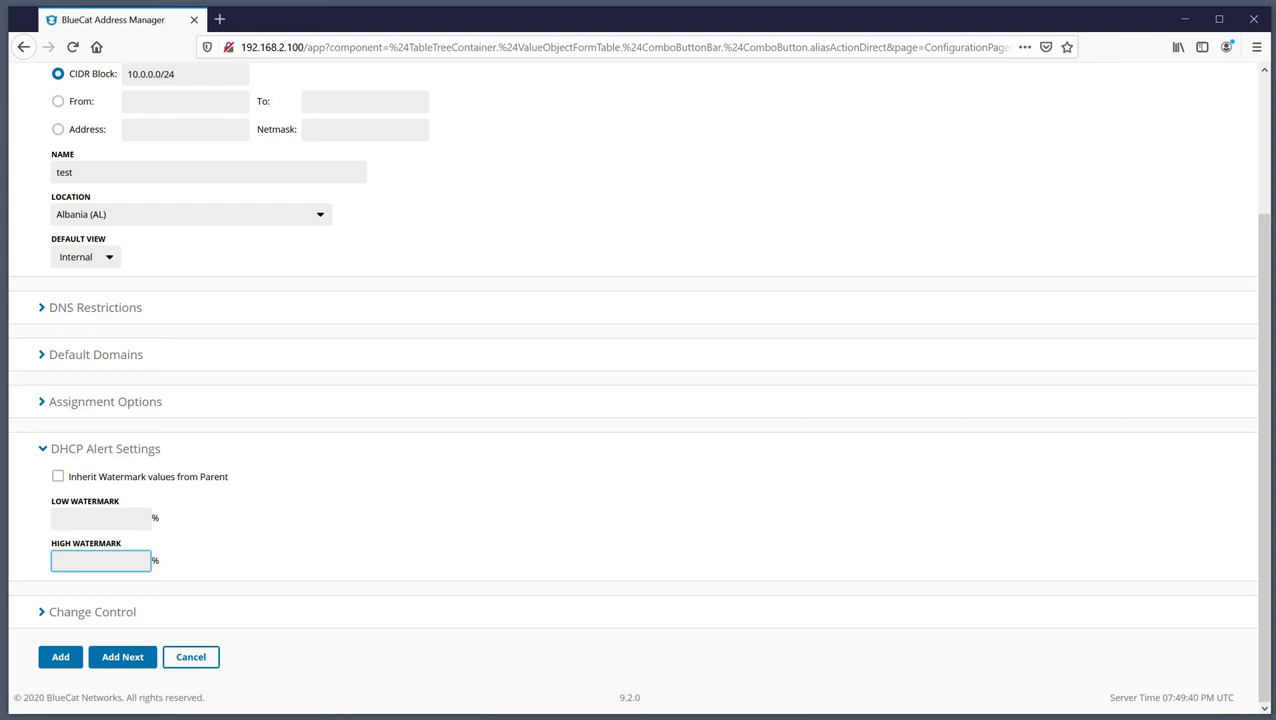
{"action": "key", "text": "Return"}
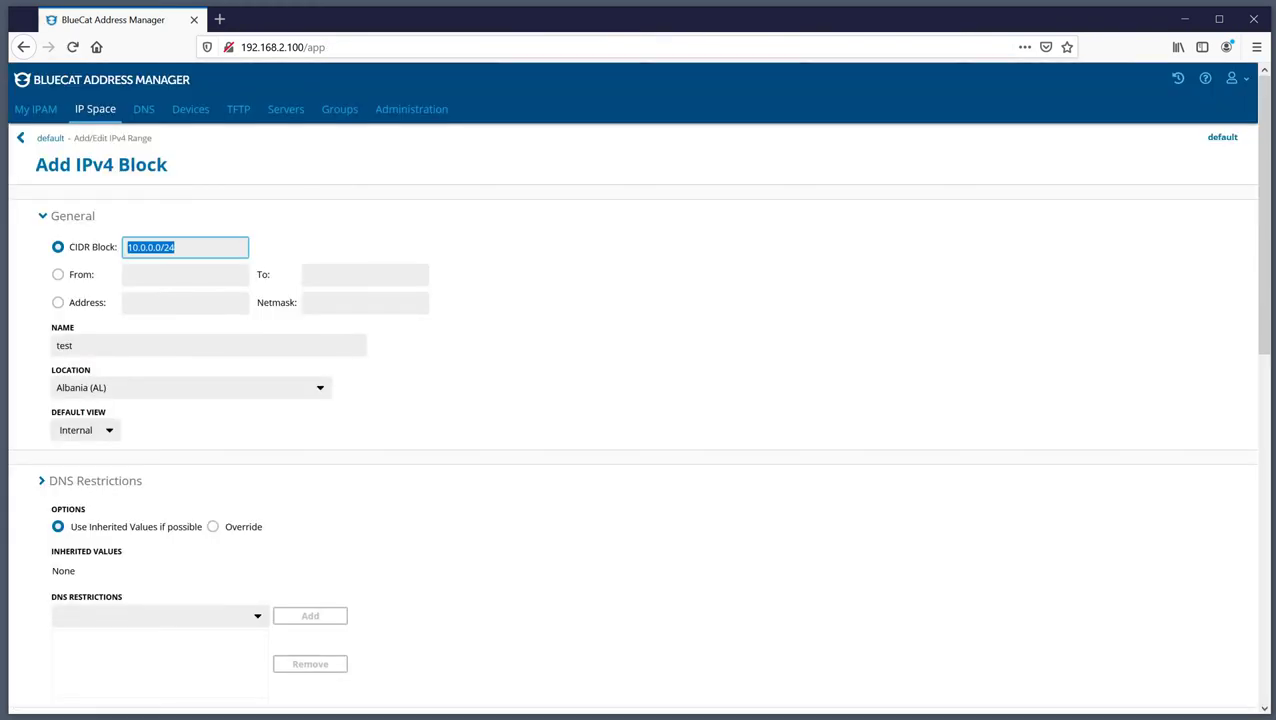
{"action": "scroll", "coordinate": [638, 390], "scroll_direction": "down", "scroll_amount": 8}
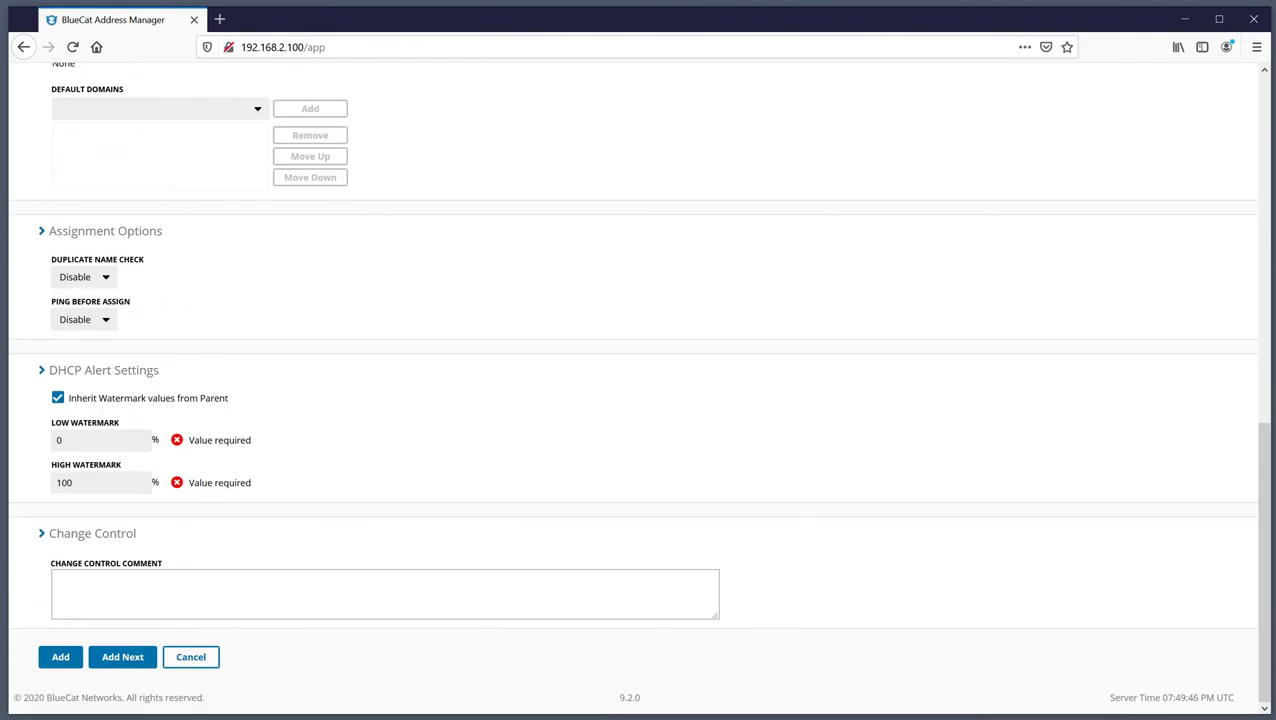
{"action": "left_click", "coordinate": [60, 657]}
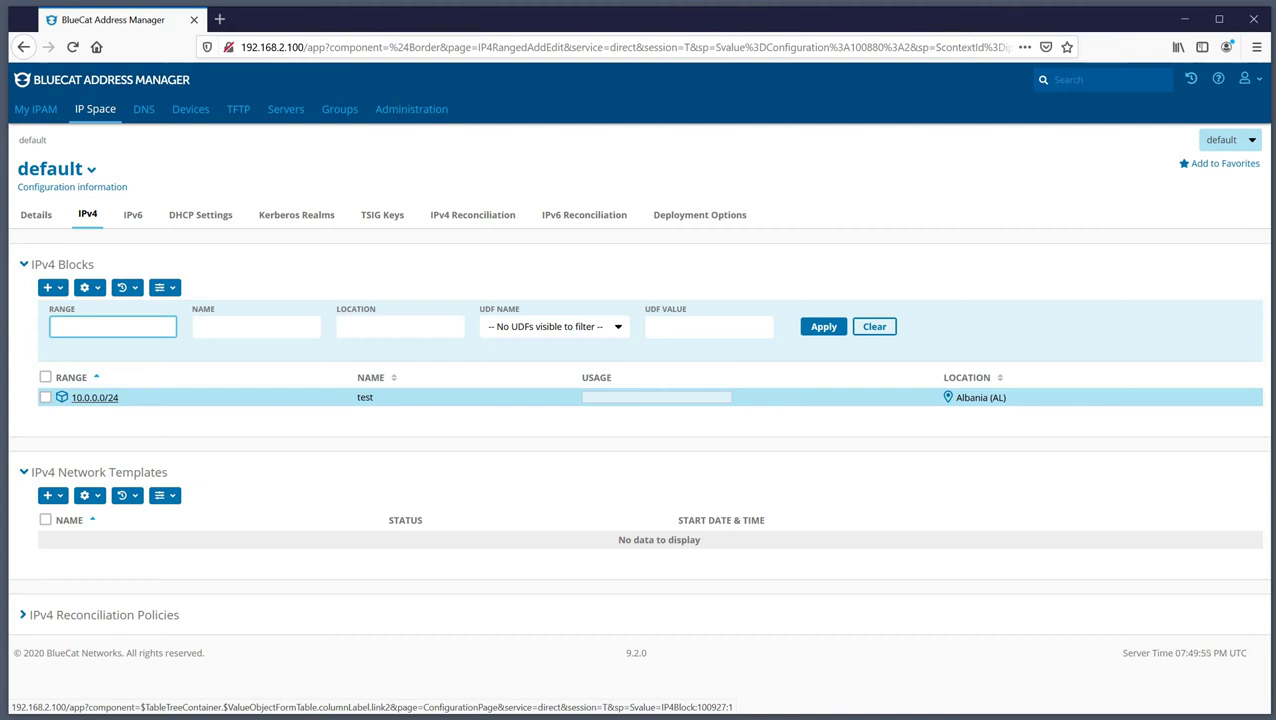
Open the 10.0.0.0/24 test block's address space from the IPv4 Blocks list
{"action": "left_click", "coordinate": [95, 397]}
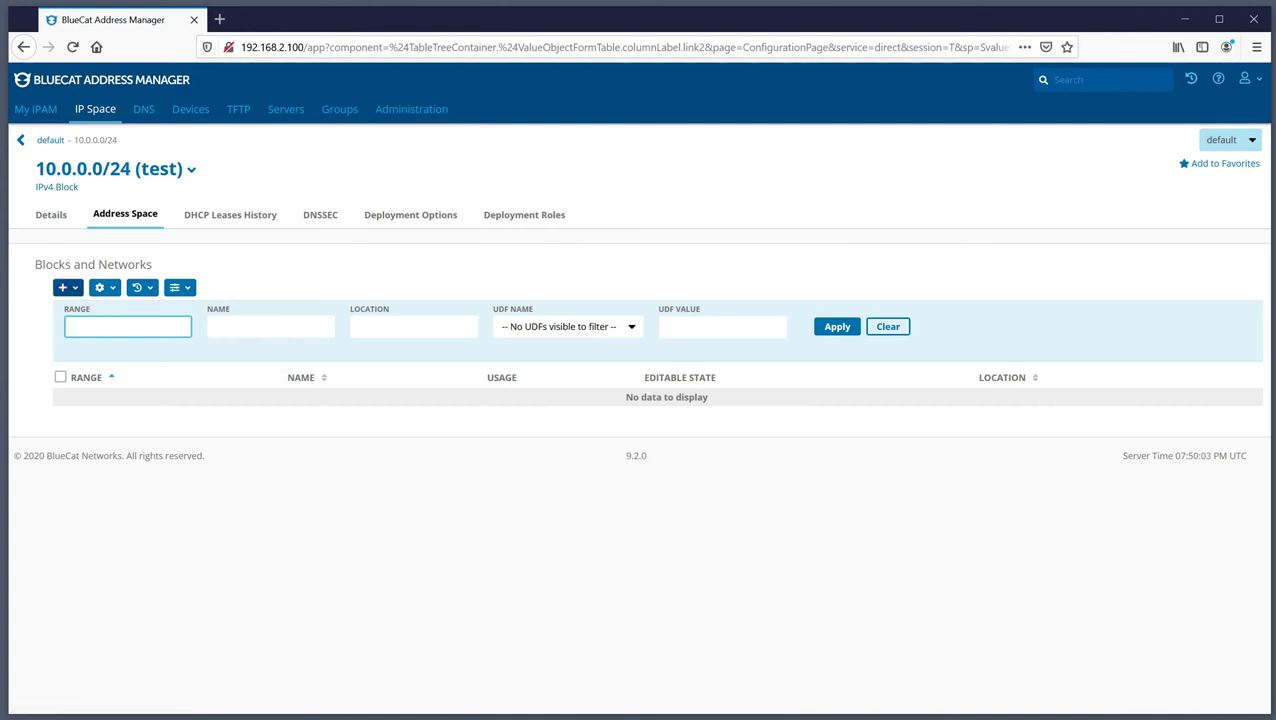
Create a 10.0.0.0/24 IPv4 network inside the test block, located in Albania (AL)
{"action": "left_click", "coordinate": [65, 287]}
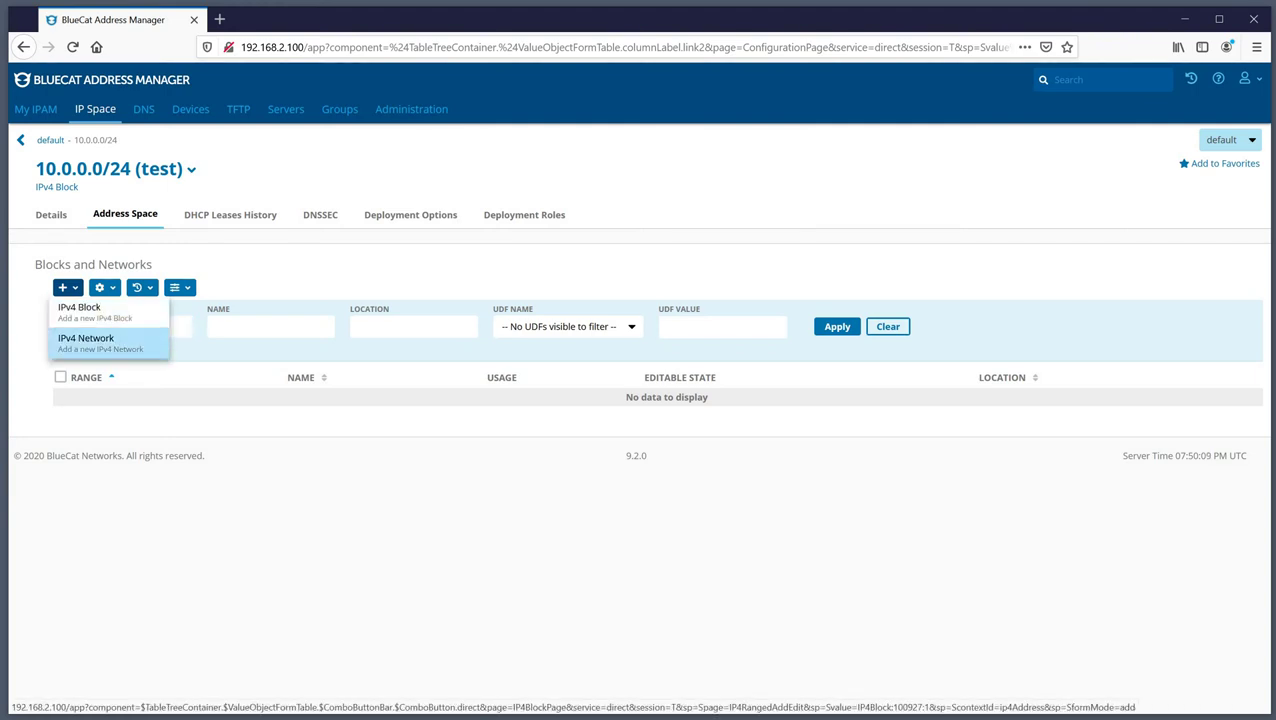
{"action": "left_click", "coordinate": [86, 340]}
{"action": "key", "text": "Down"}
{"action": "type", "text": "10.0."}
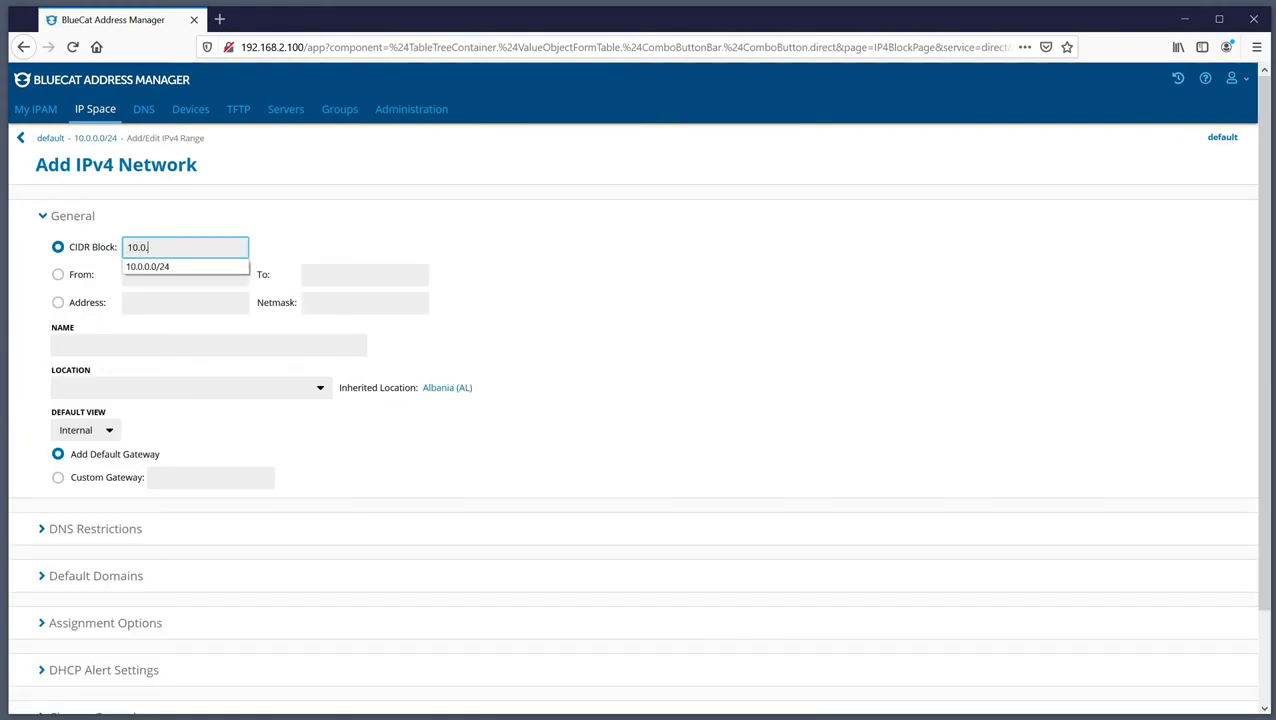
{"action": "type", "text": "0.024"}
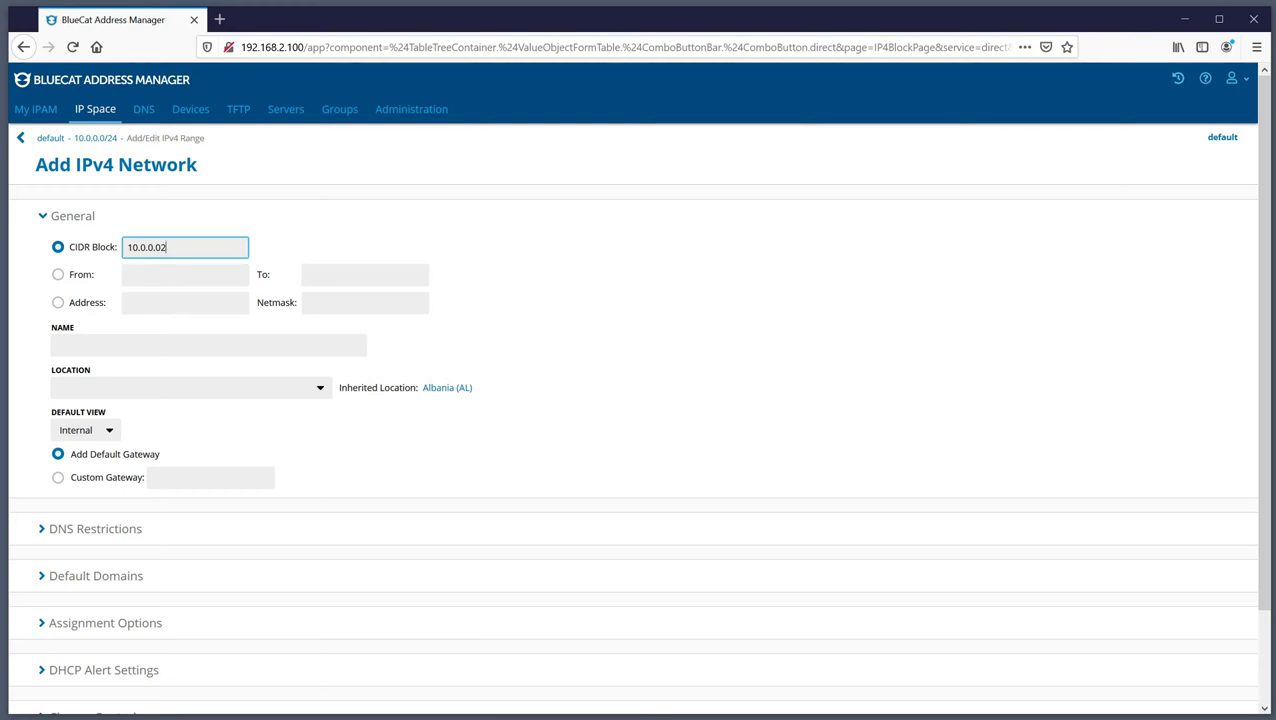
{"action": "key", "text": "BackSpace"}
{"action": "key", "text": "BackSpace"}
{"action": "key", "text": "BackSpace"}
{"action": "type", "text": "0/24"}
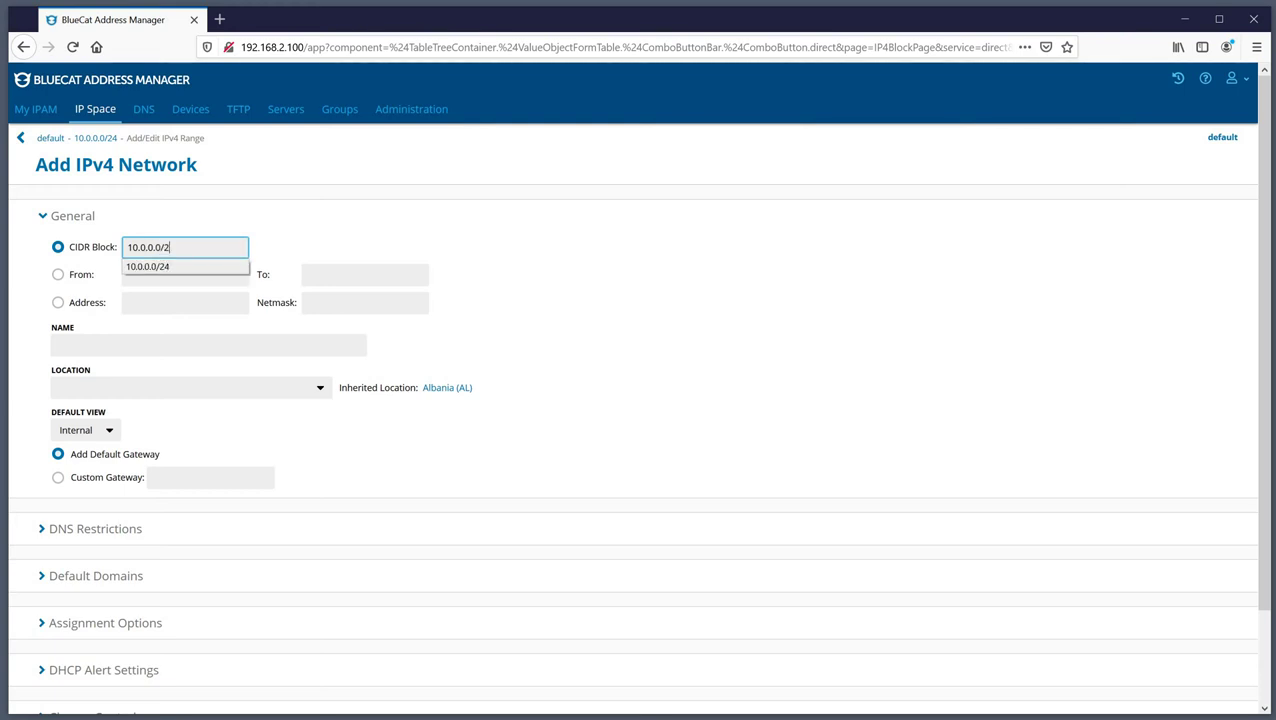
{"action": "triple_click", "coordinate": [78, 412]}
{"action": "scroll", "coordinate": [78, 412], "scroll_direction": "down", "scroll_amount": 1}
{"action": "left_click", "coordinate": [60, 661]}
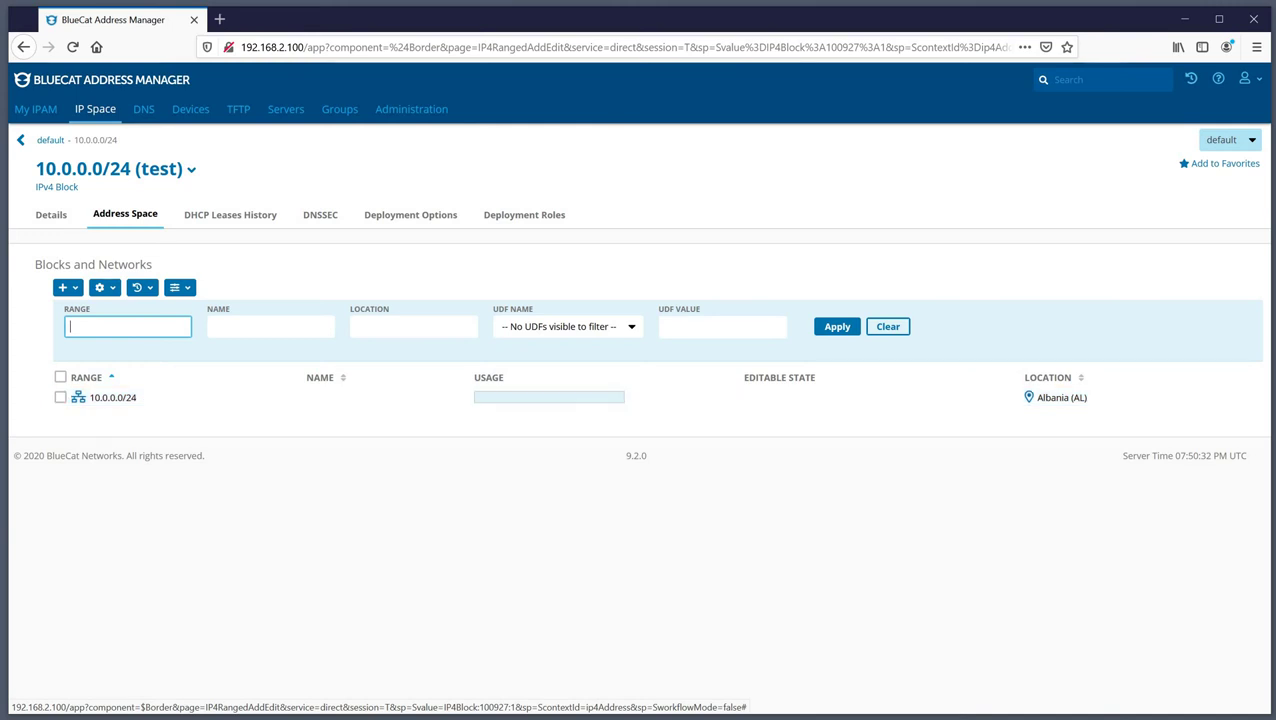
{"action": "mouse_move", "coordinate": [490, 397]}
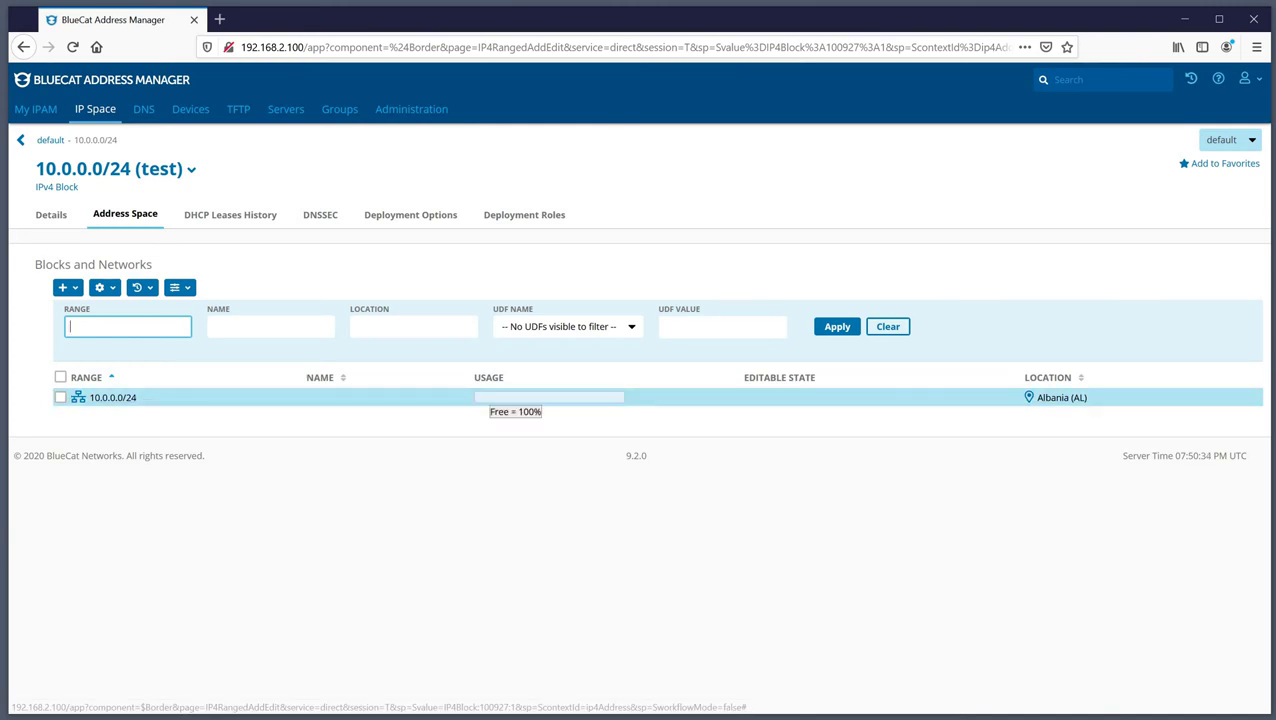
Open the 10.0.0.0/24 network's address list and select 10.0.0.4 for assignment
{"action": "left_click", "coordinate": [112, 397]}
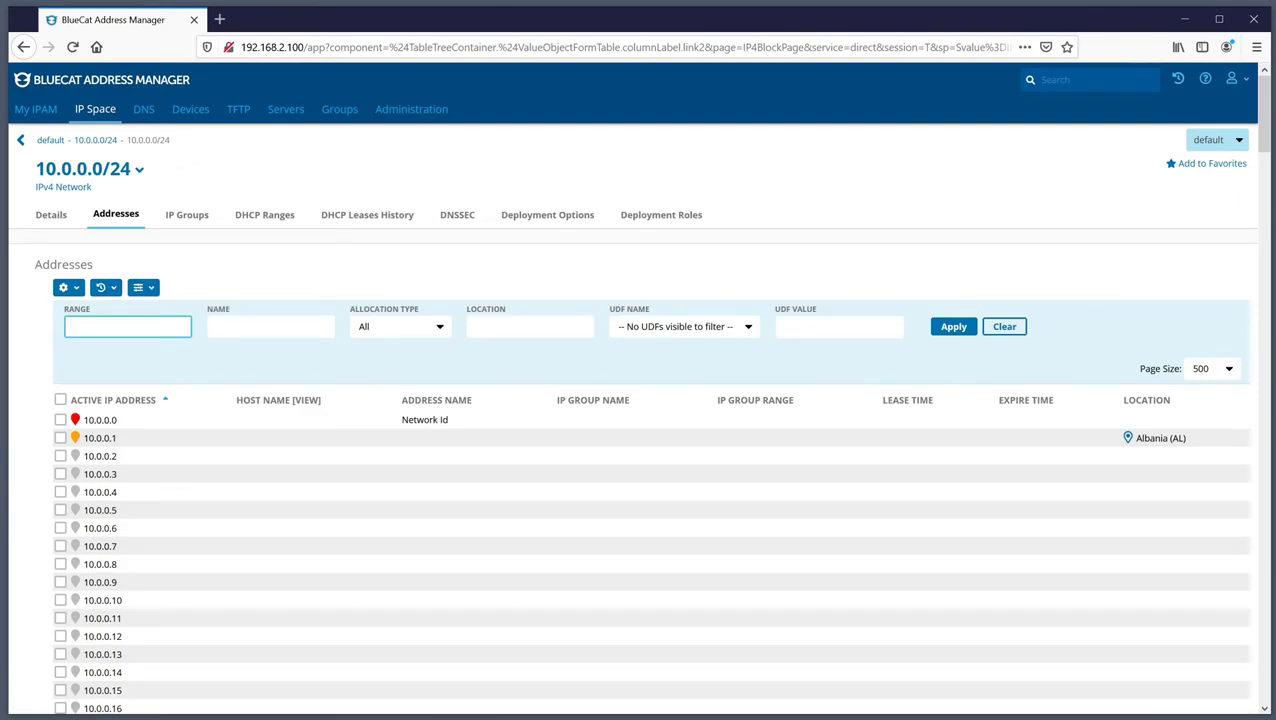
{"action": "scroll", "coordinate": [640, 400], "scroll_direction": "down", "scroll_amount": 3}
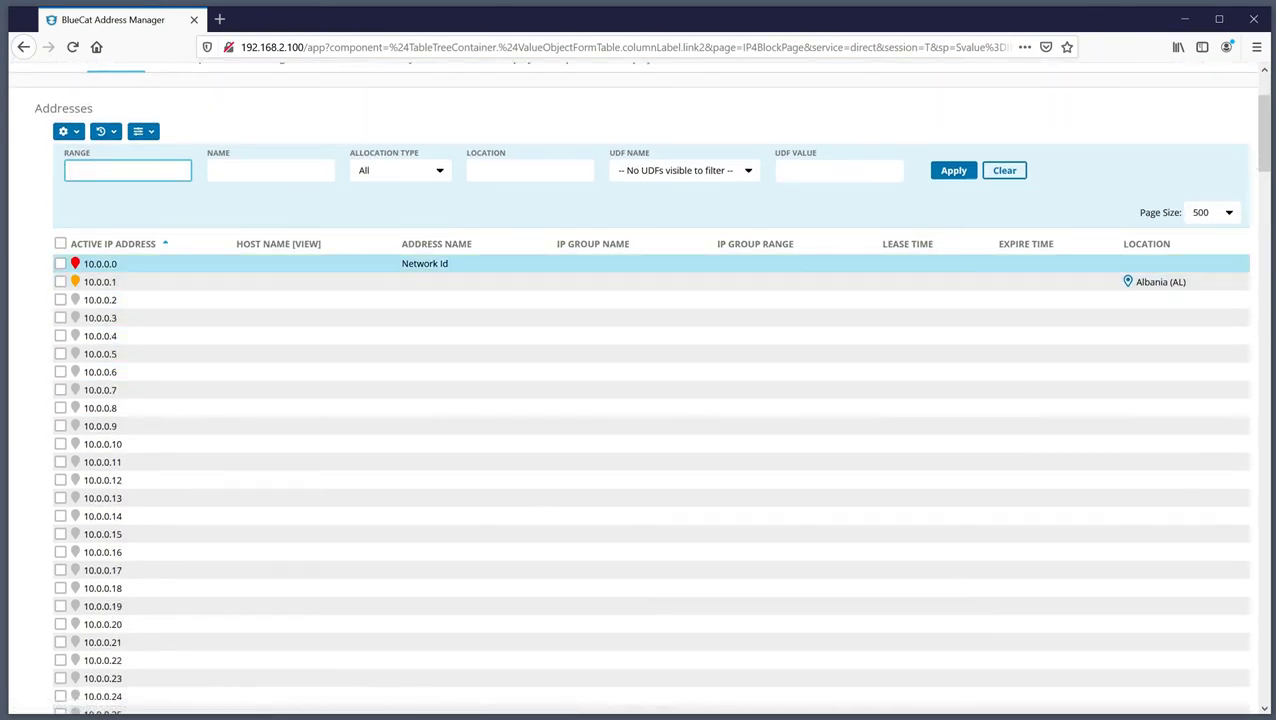
{"action": "mouse_move", "coordinate": [75, 281]}
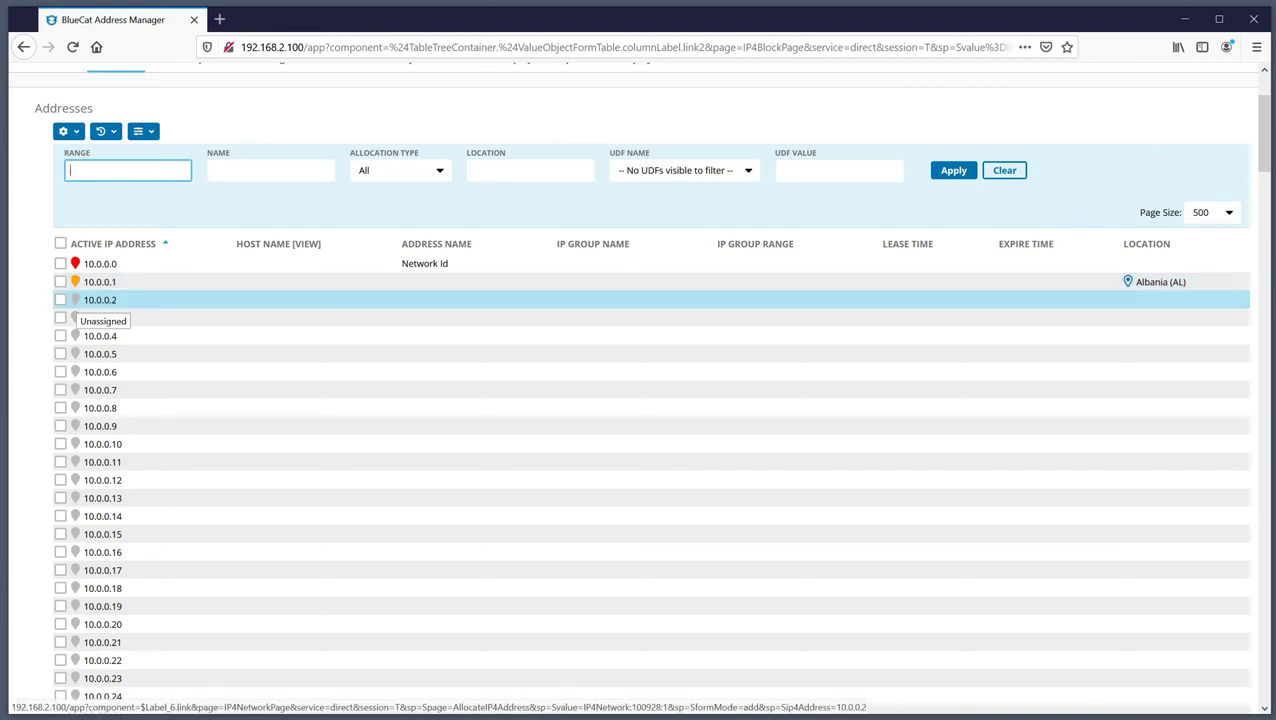
{"action": "scroll", "coordinate": [75, 310], "scroll_direction": "down", "scroll_amount": 5}
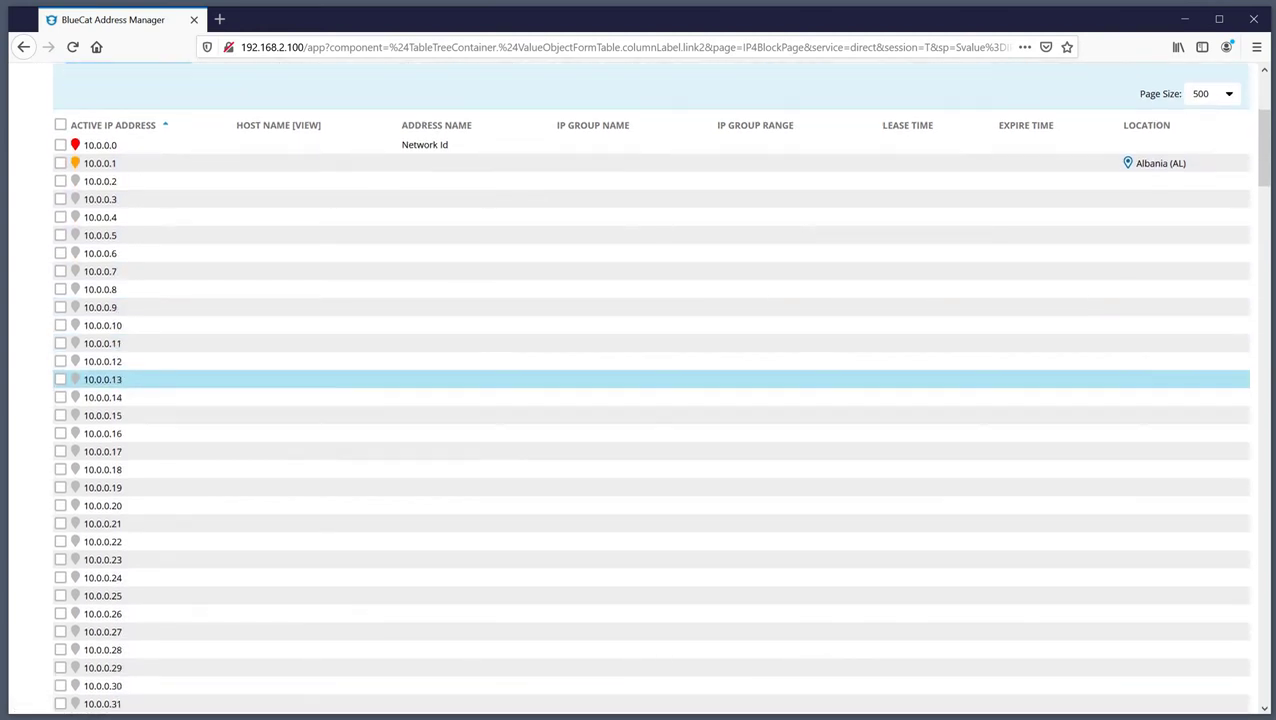
{"action": "scroll", "coordinate": [75, 383], "scroll_direction": "up", "scroll_amount": 5}
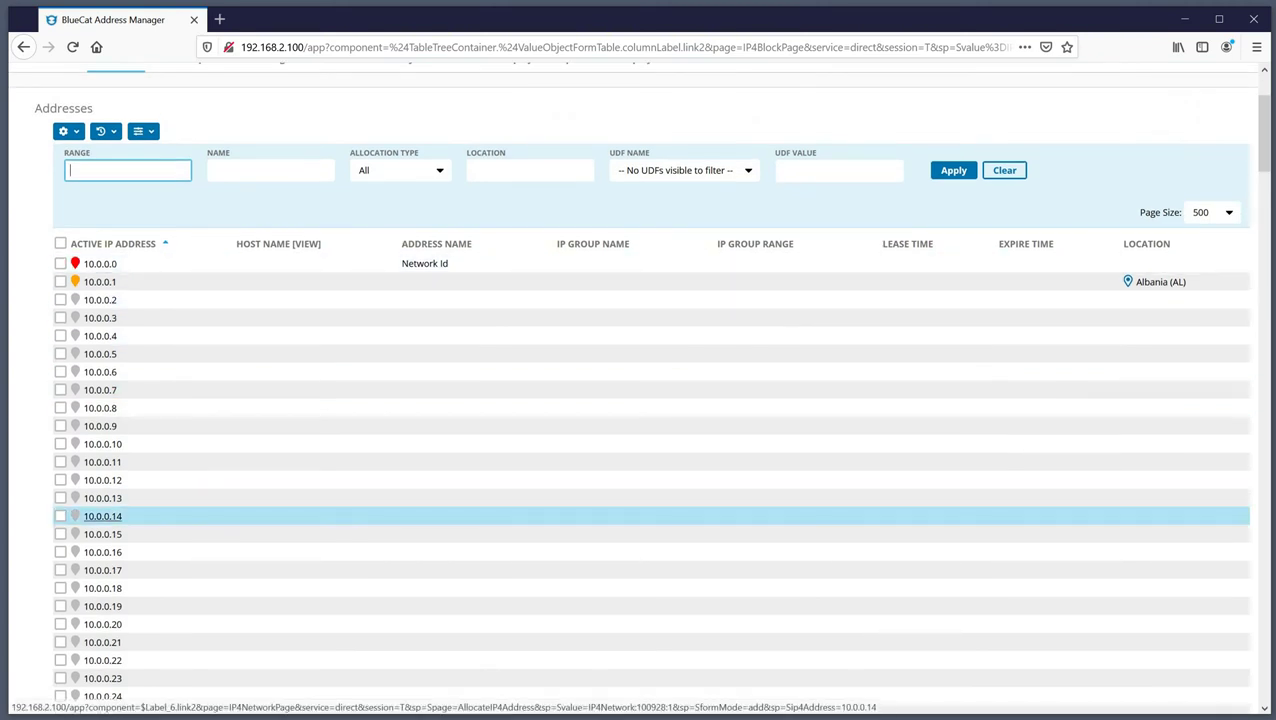
{"action": "left_click", "coordinate": [100, 336]}
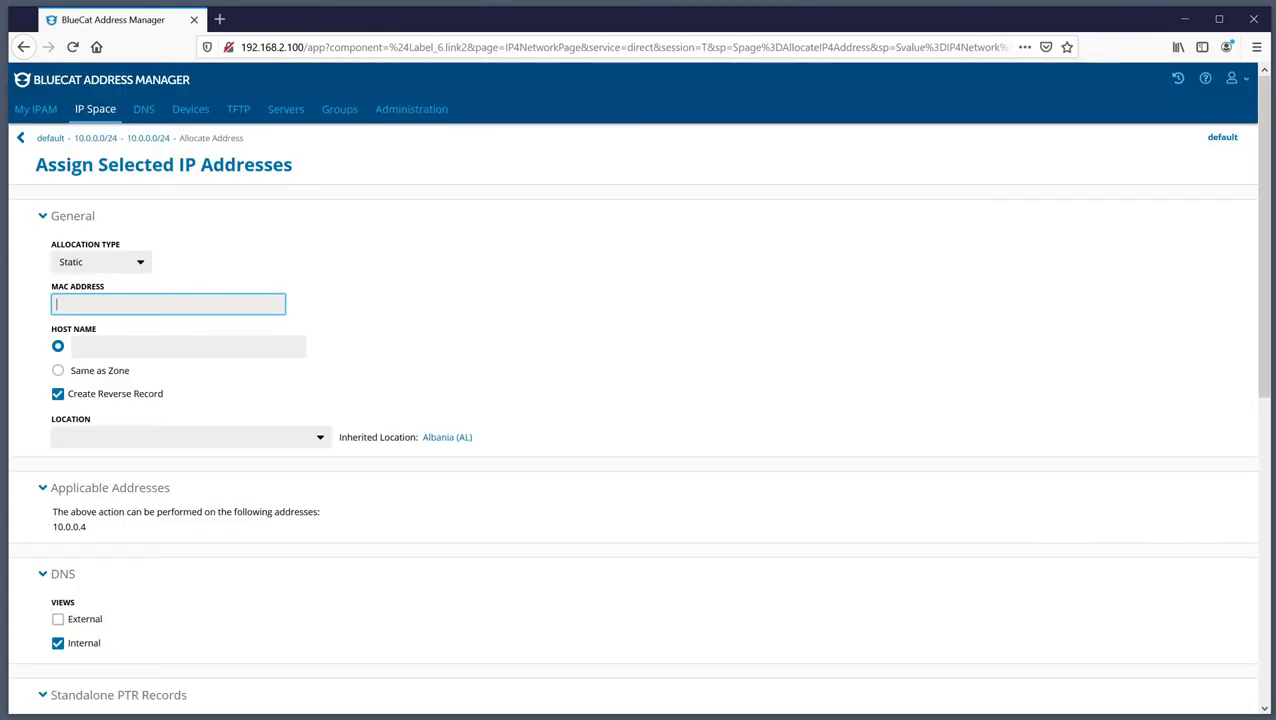
{"action": "left_click", "coordinate": [100, 261]}
{"action": "left_click", "coordinate": [100, 279]}
{"action": "left_click", "coordinate": [100, 261]}
{"action": "left_click", "coordinate": [100, 279]}
{"action": "left_click", "coordinate": [188, 346]}
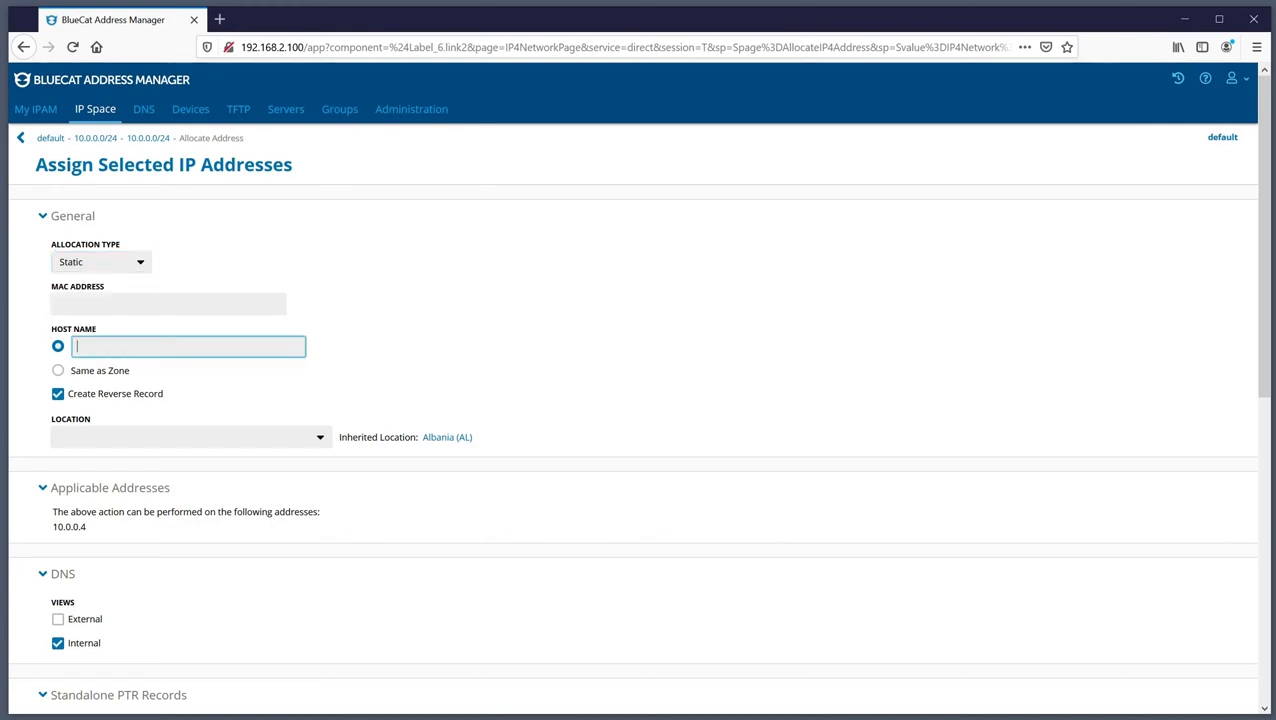
{"action": "left_click", "coordinate": [168, 304]}
{"action": "left_click", "coordinate": [100, 261]}
{"action": "left_click", "coordinate": [100, 310]}
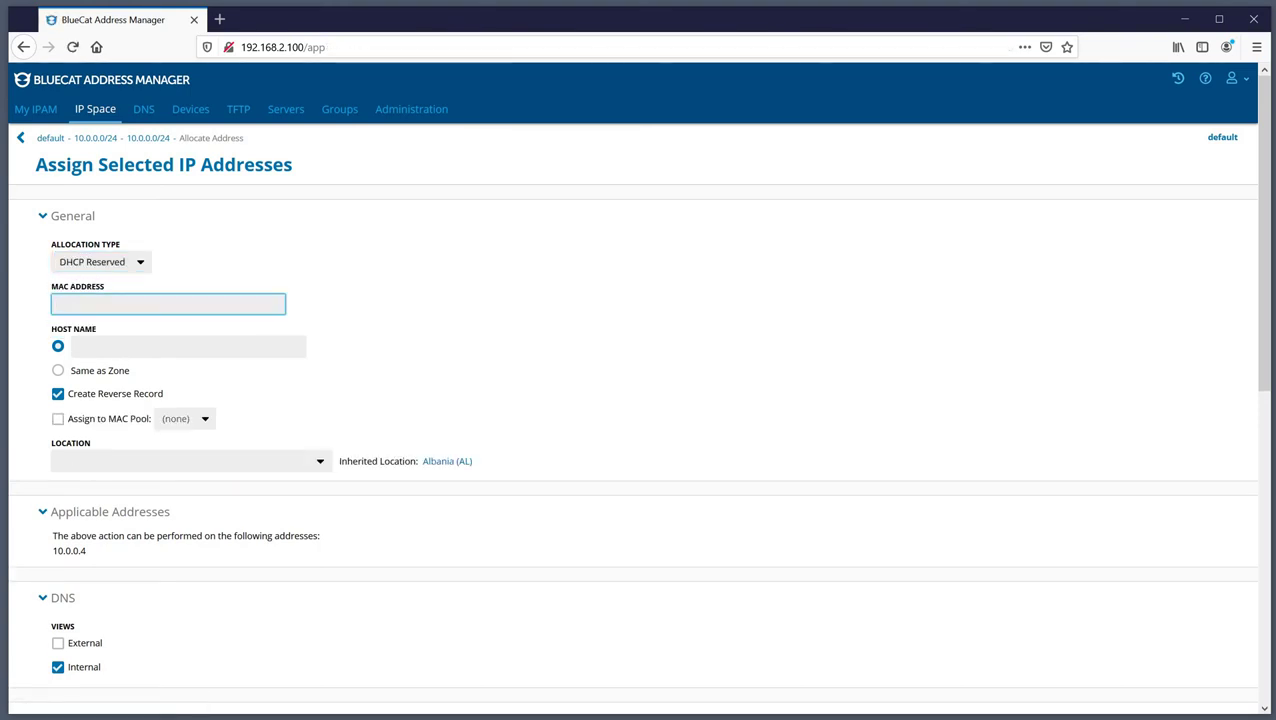
{"action": "scroll", "coordinate": [638, 388], "scroll_direction": "down", "scroll_amount": 5}
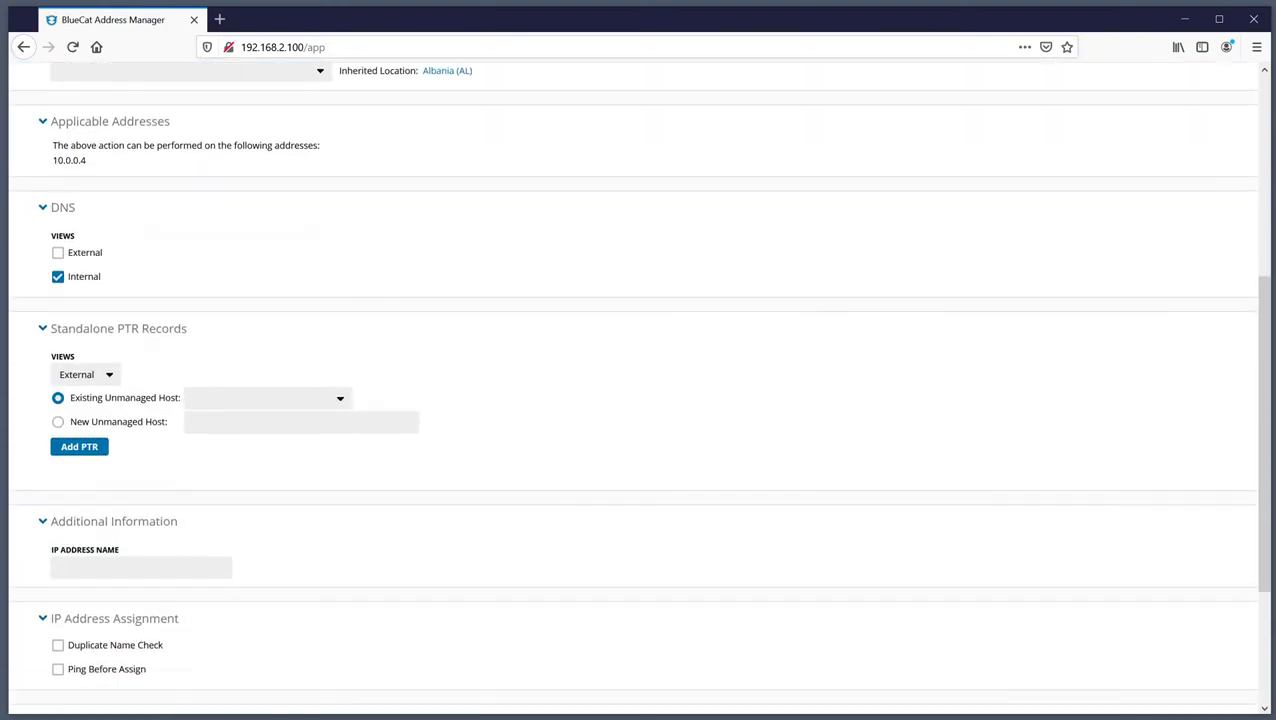
{"action": "scroll", "coordinate": [638, 388], "scroll_direction": "down", "scroll_amount": 3}
{"action": "left_click", "coordinate": [128, 666]}
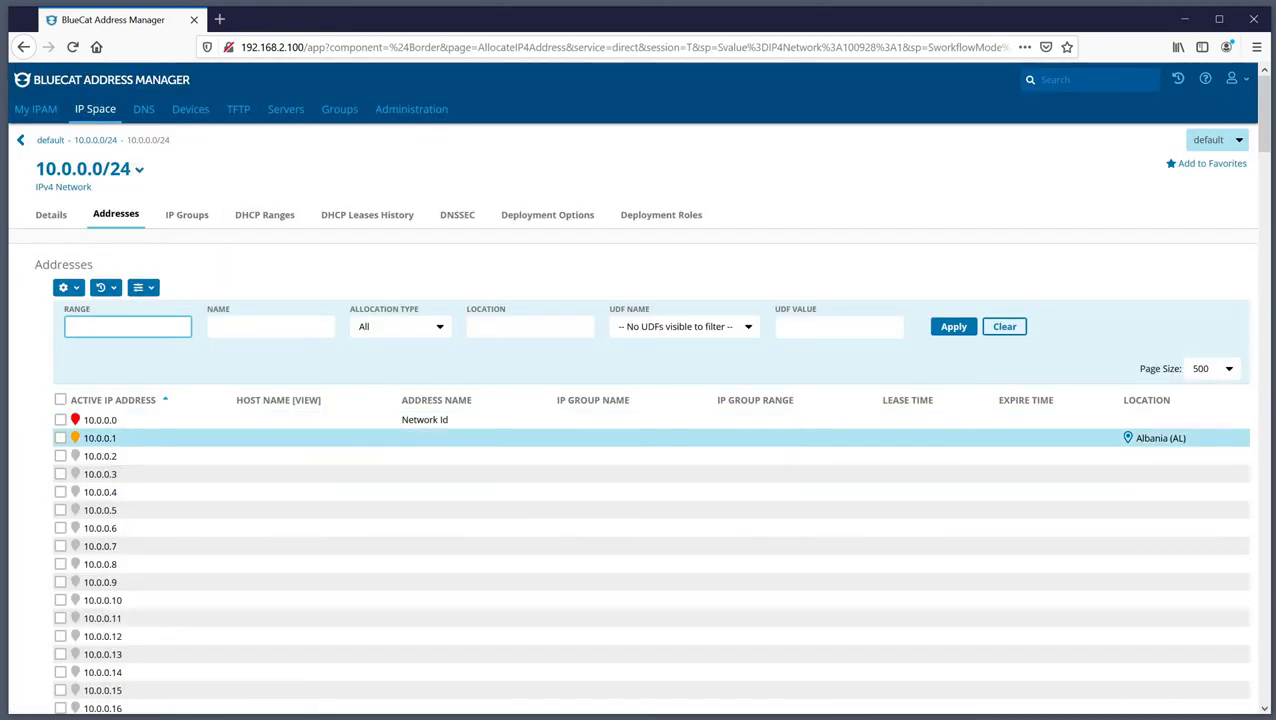
{"action": "scroll", "coordinate": [640, 368], "scroll_direction": "down", "scroll_amount": 2}
{"action": "scroll", "coordinate": [640, 360], "scroll_direction": "down", "scroll_amount": 1}
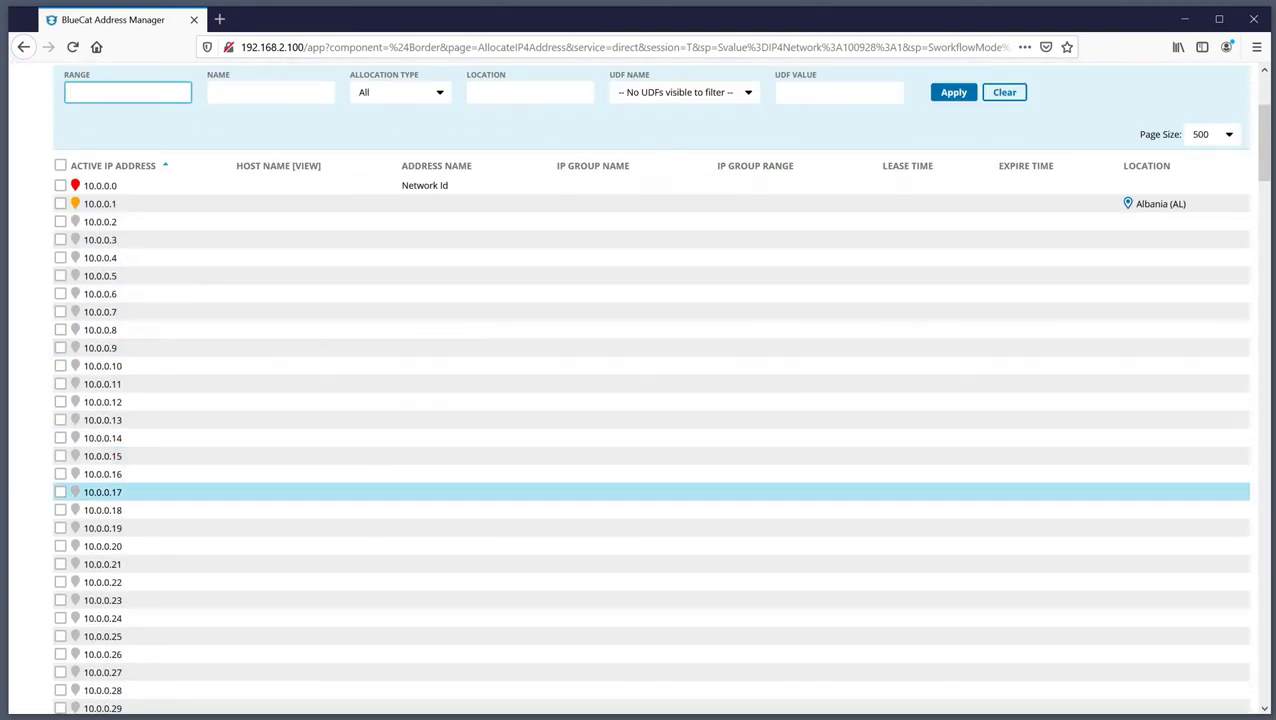
{"action": "scroll", "coordinate": [640, 330], "scroll_direction": "up", "scroll_amount": 2}
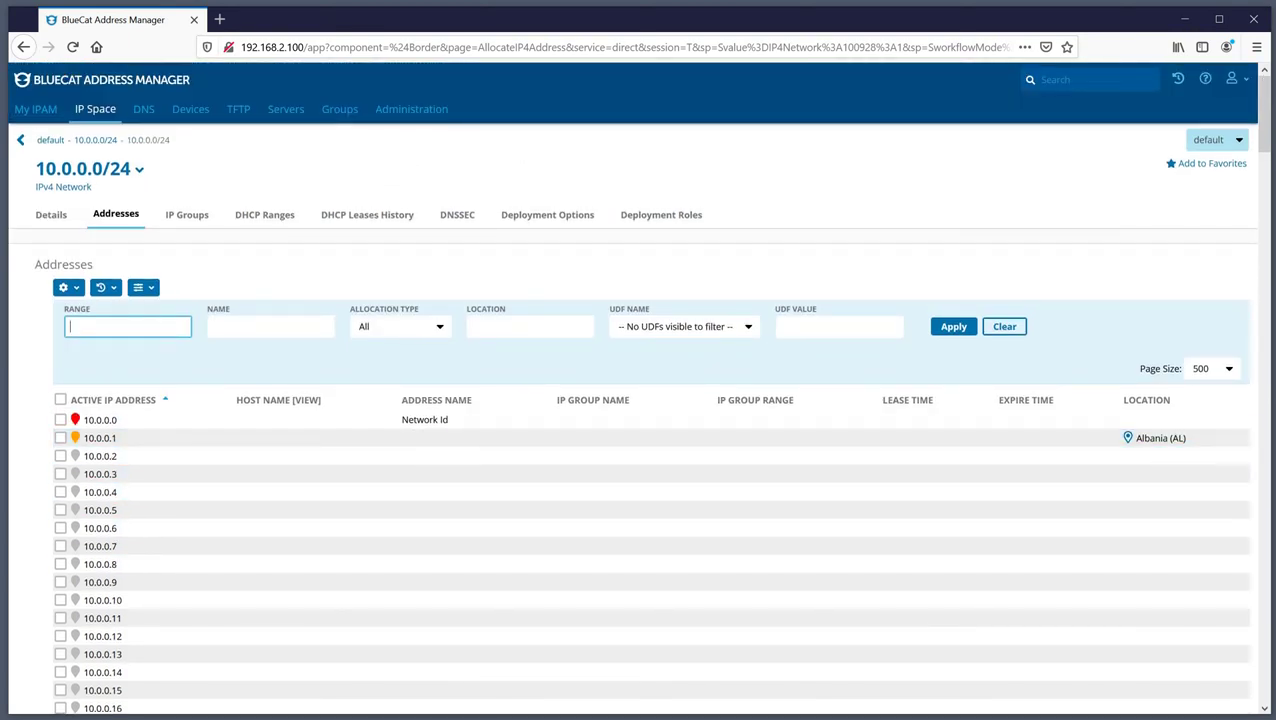
Start a new DHCPv4 range from the network's DHCP Ranges tab
{"action": "left_click", "coordinate": [264, 214]}
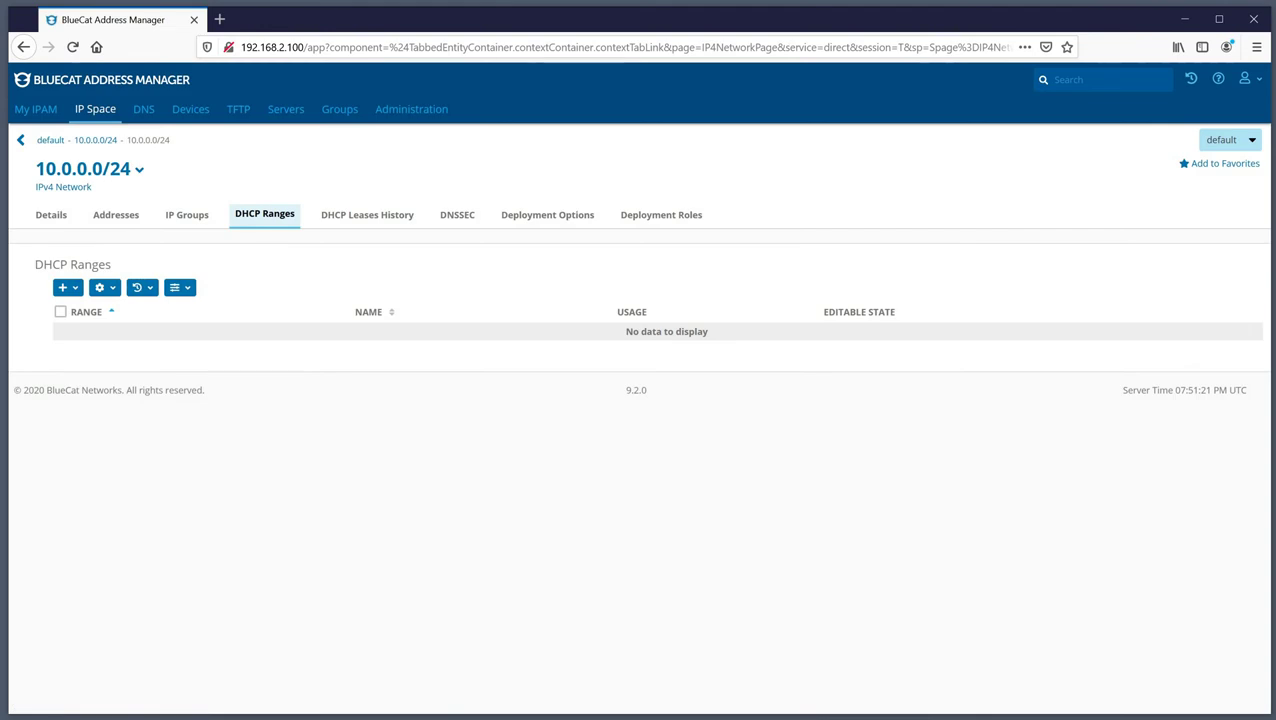
{"action": "left_click", "coordinate": [67, 287]}
{"action": "left_click", "coordinate": [89, 310]}
{"action": "left_click", "coordinate": [114, 304]}
Save a range from 10.0.0.10 to 10.0.0.250 and open its details page
{"action": "type", "text": "10"}
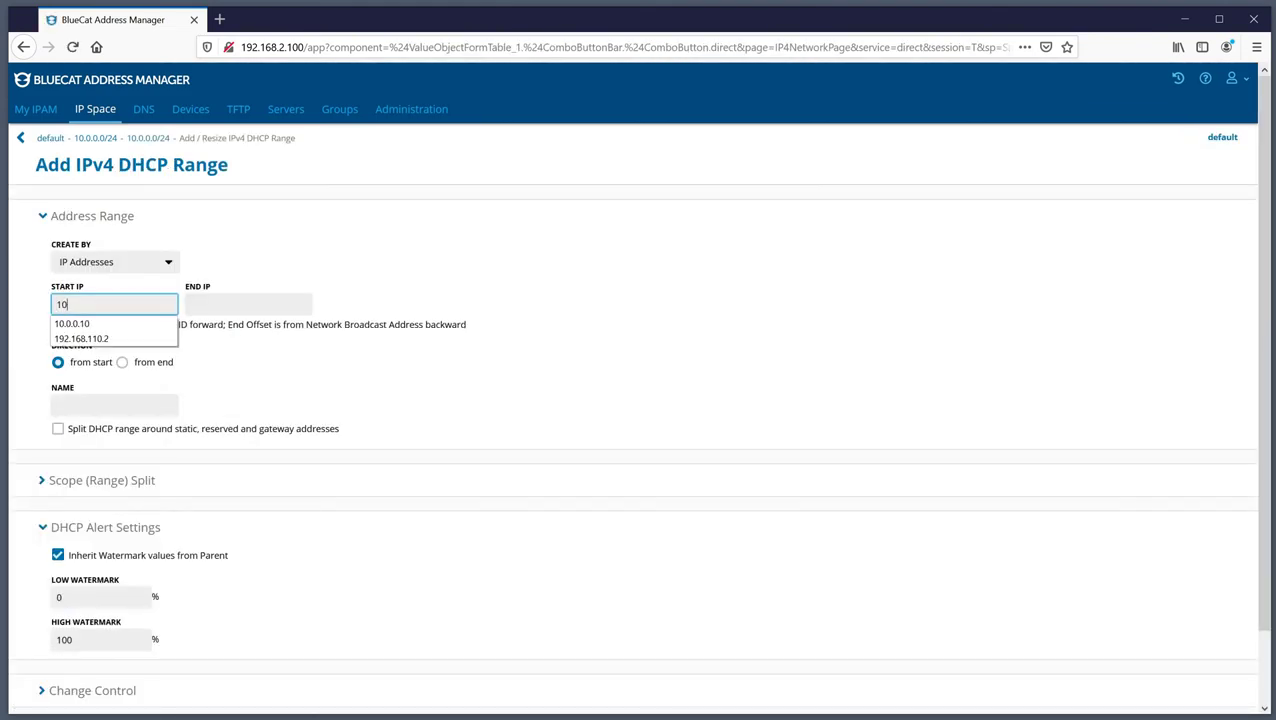
{"action": "type", "text": ".0.0.10"}
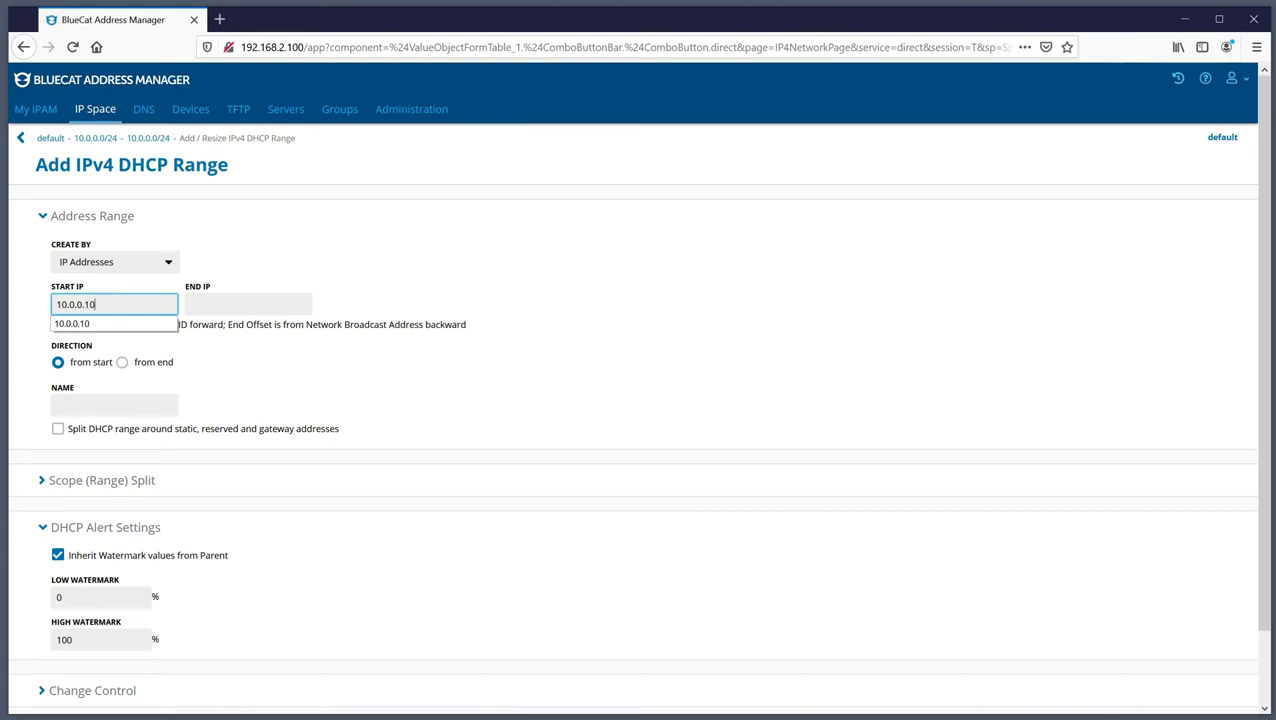
{"action": "key", "text": "Tab"}
{"action": "type", "text": "10"}
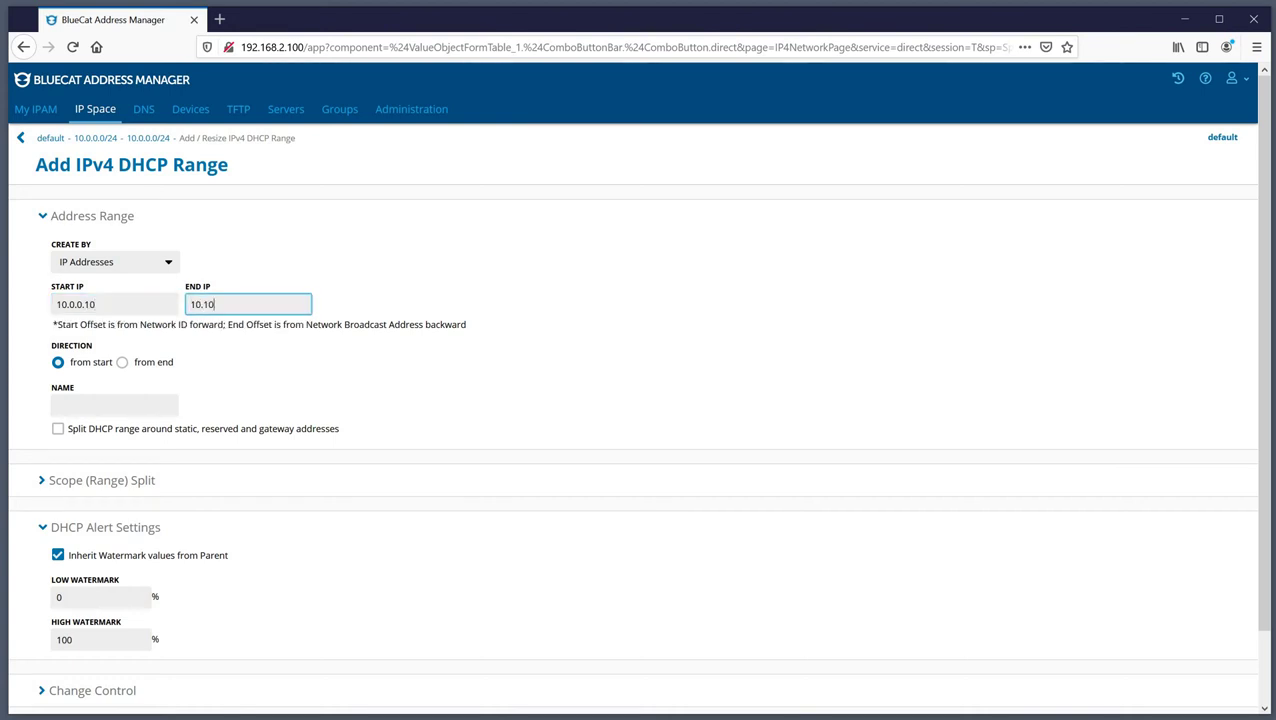
{"action": "type", "text": ".0.0.250"}
{"action": "key", "text": "BackSpace"}
{"action": "type", "text": "250"}
{"action": "key", "text": "Tab"}
{"action": "scroll", "coordinate": [638, 389], "scroll_direction": "down", "scroll_amount": 2}
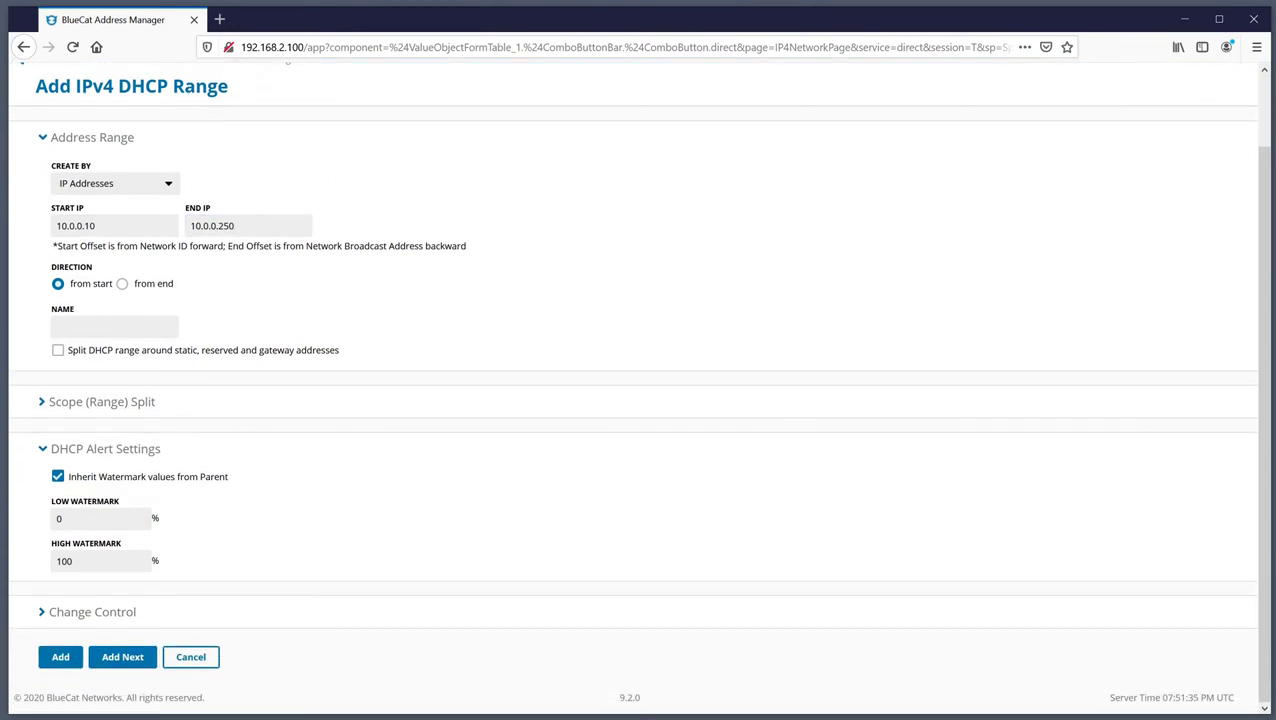
{"action": "key", "text": "Return"}
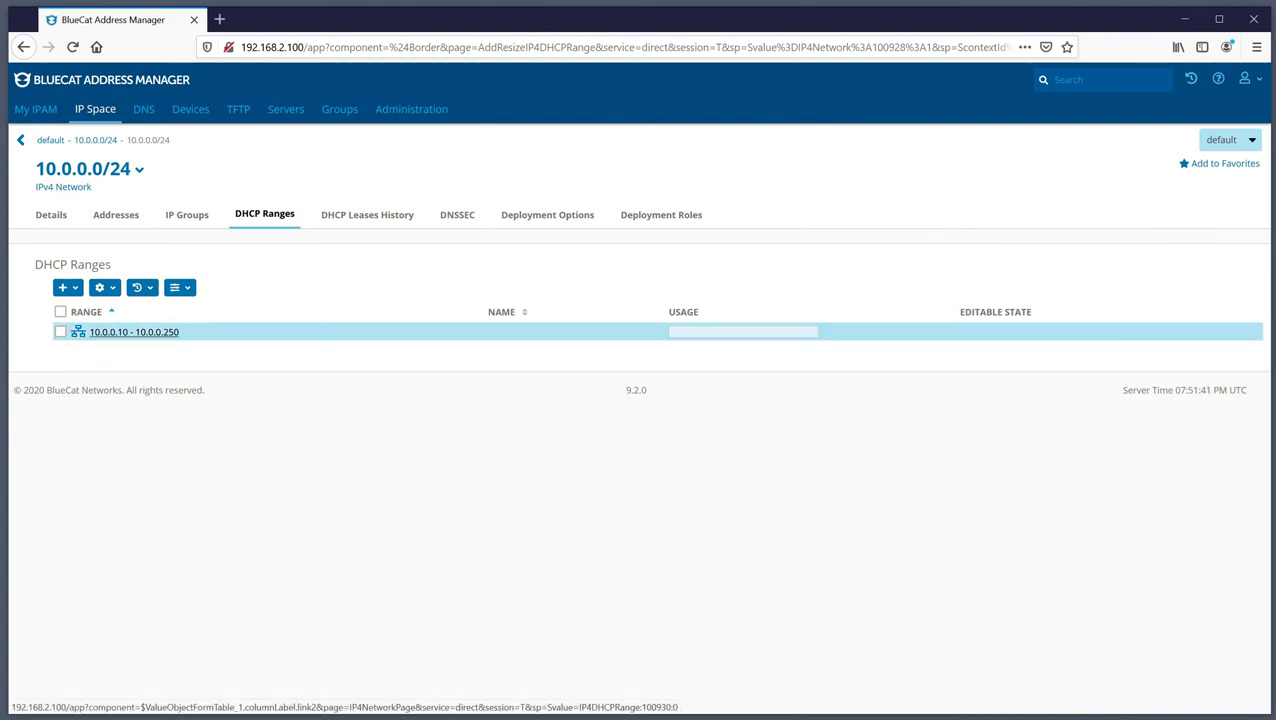
{"action": "left_click", "coordinate": [134, 332]}
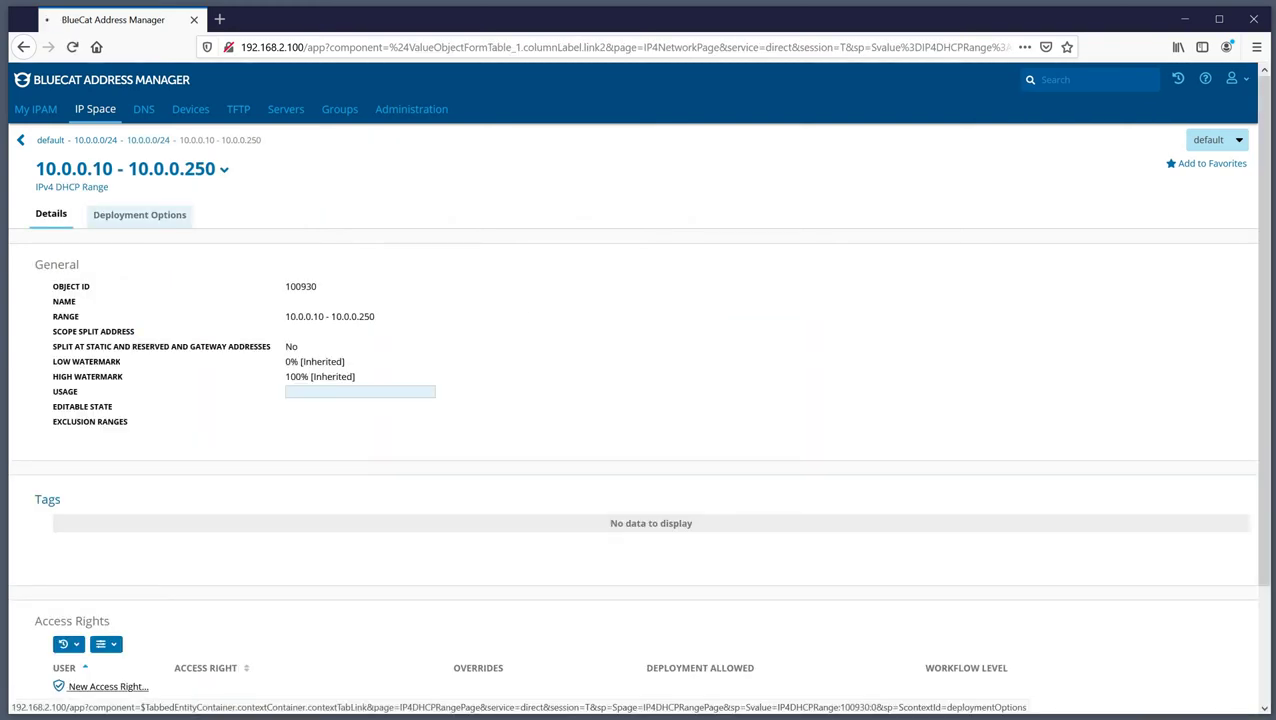
Show the Deployment Options tab of the 10.0.0.10 - 10.0.0.250 DHCP range
{"action": "left_click", "coordinate": [139, 214]}
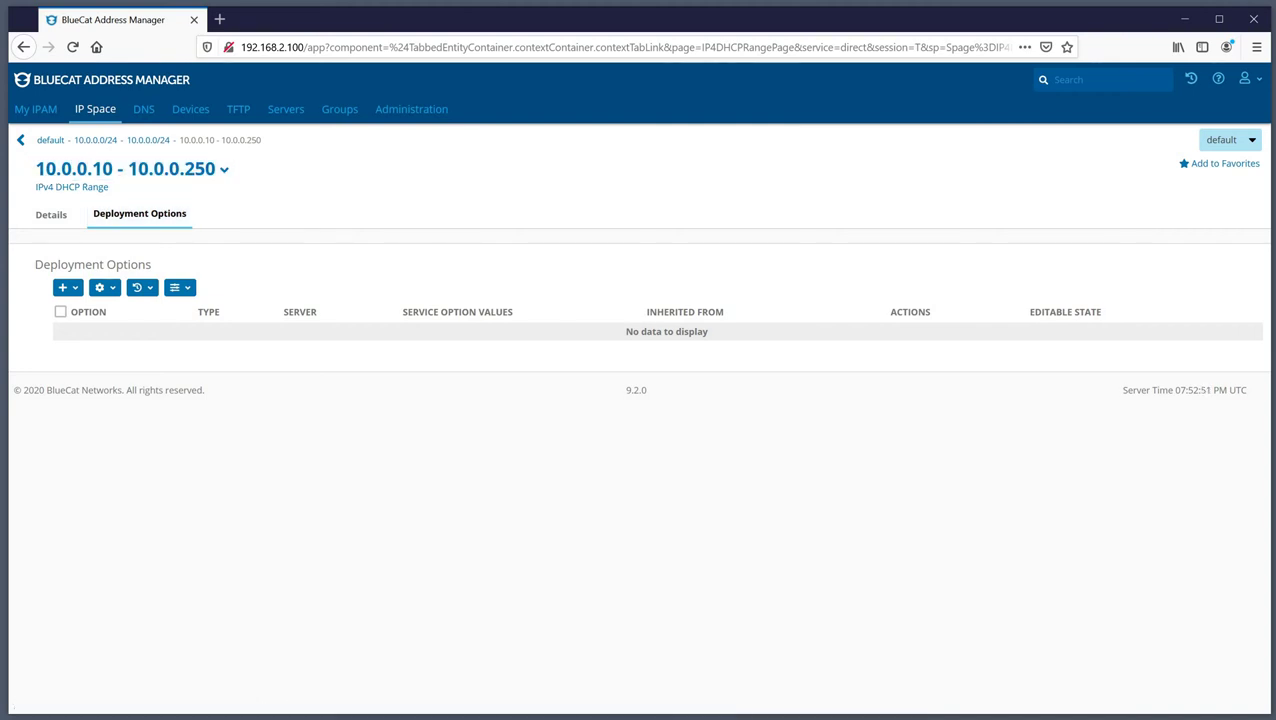
Go back up to the 10.0.0.0/24 (test) block and view its empty Deployment Options
{"action": "left_click", "coordinate": [148, 140]}
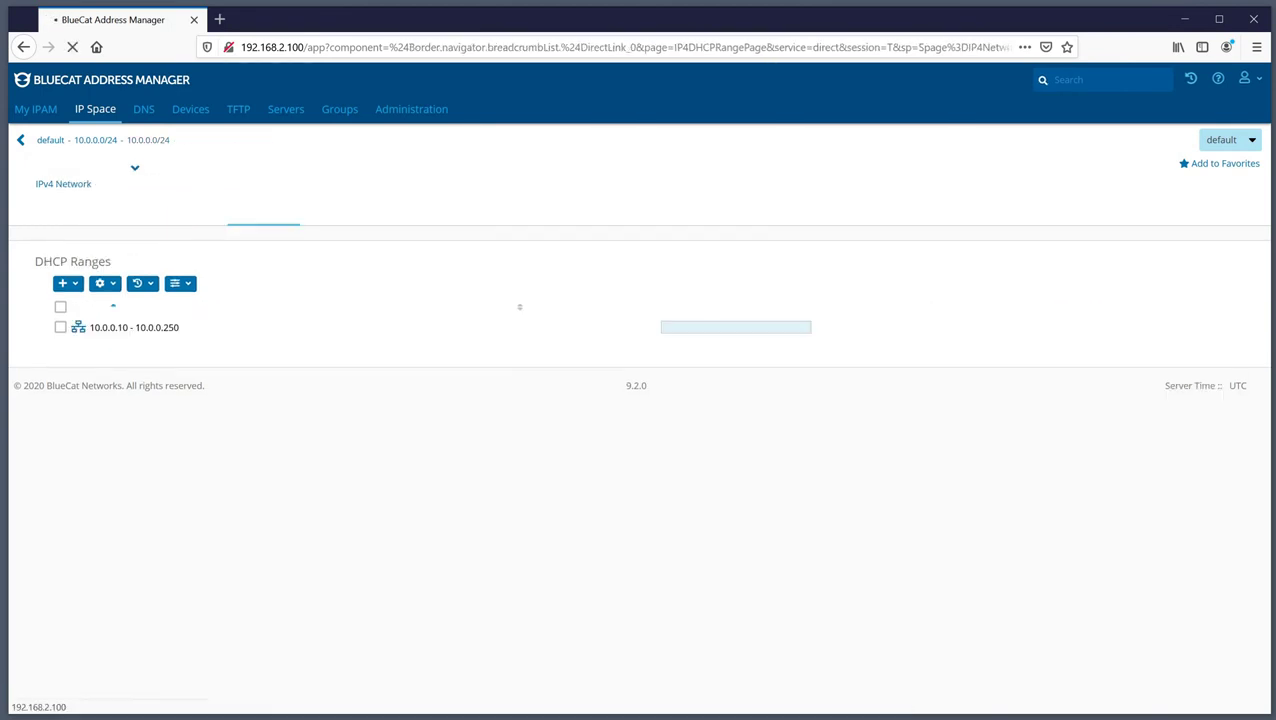
{"action": "left_click", "coordinate": [95, 140]}
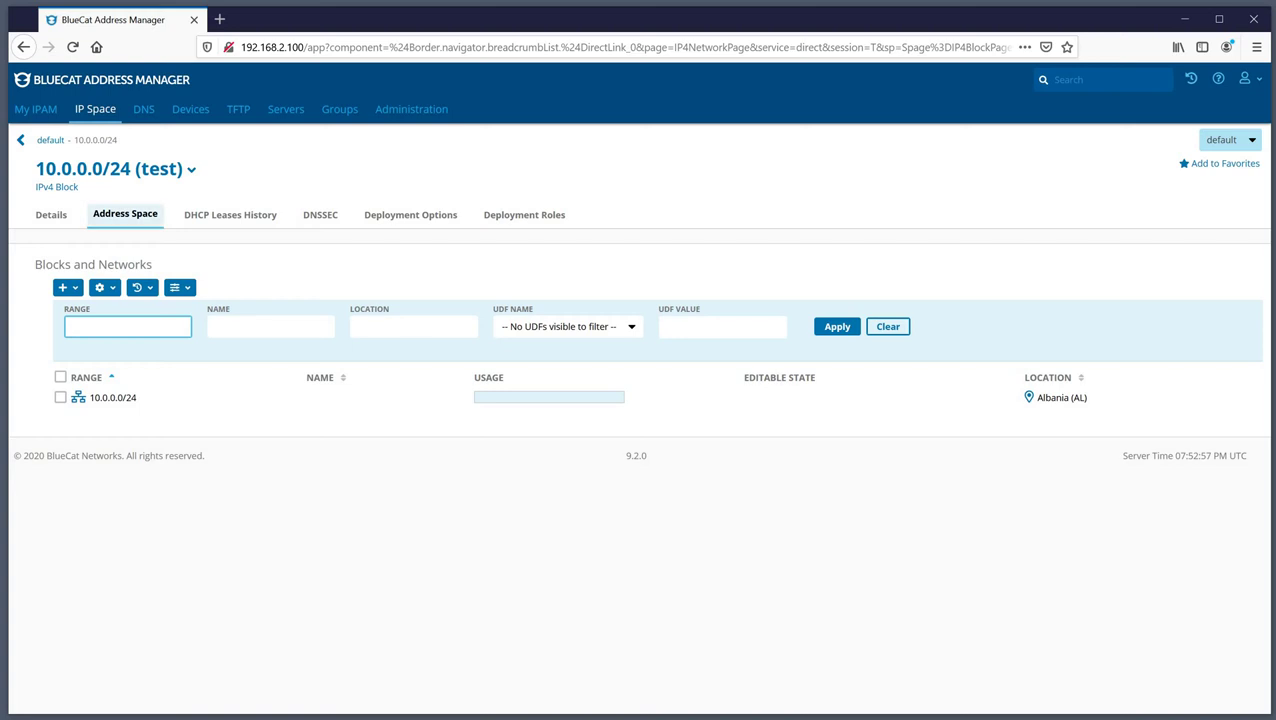
{"action": "left_click", "coordinate": [230, 214]}
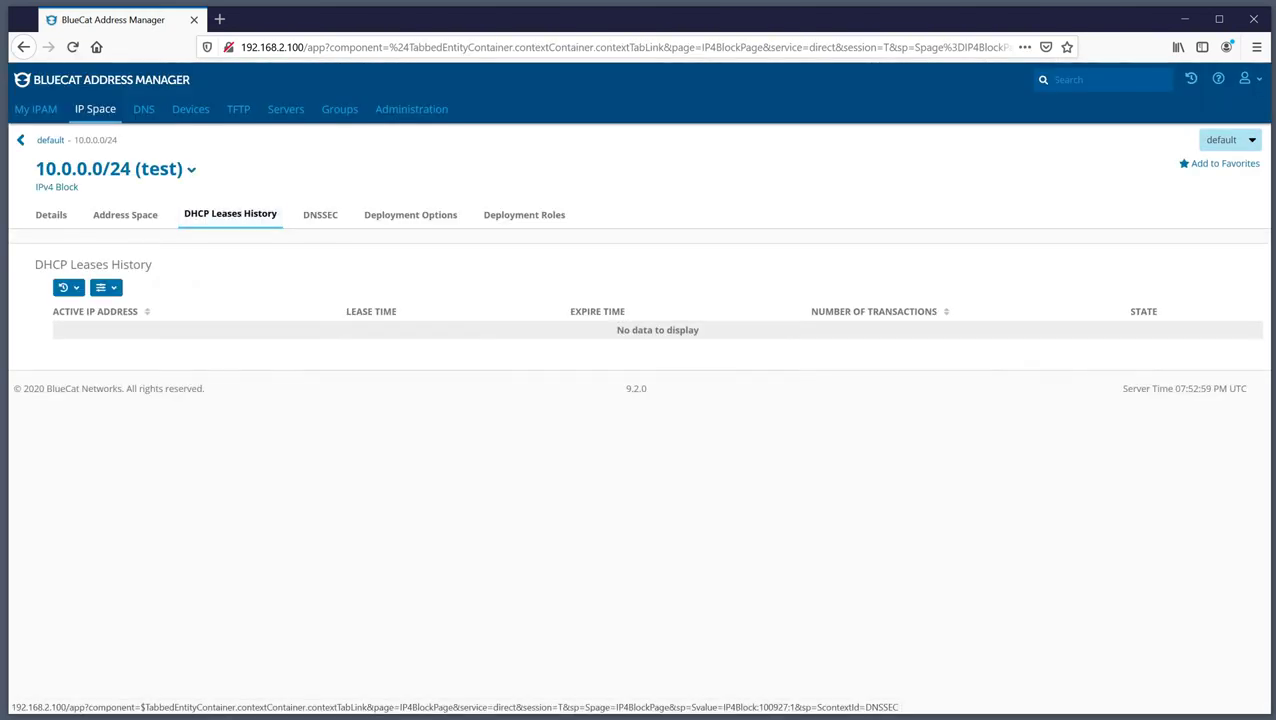
{"action": "left_click", "coordinate": [320, 214]}
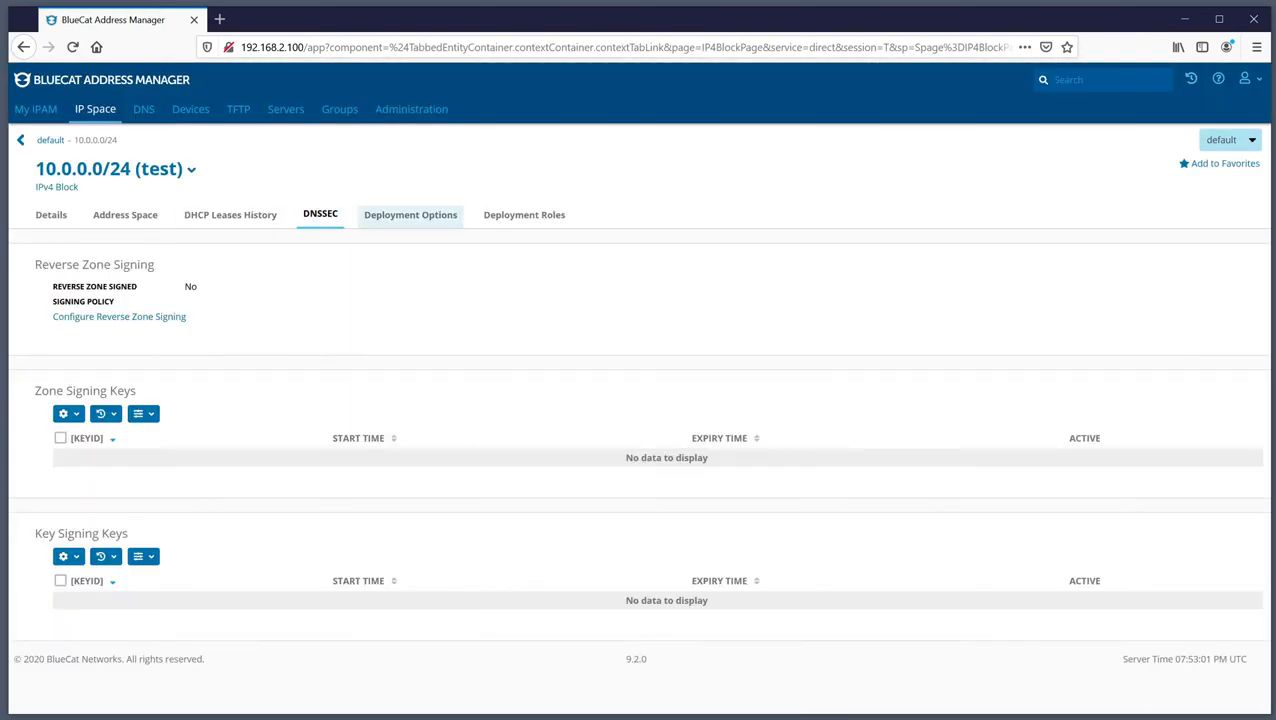
{"action": "left_click", "coordinate": [410, 215]}
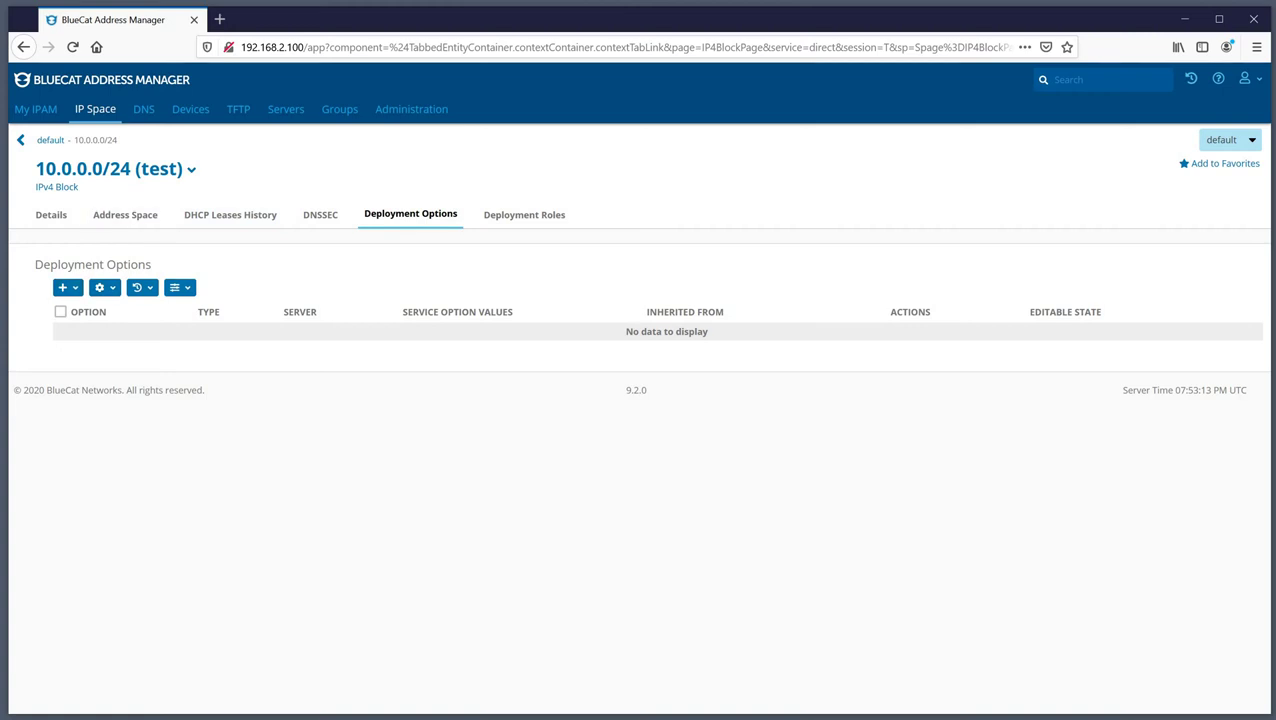
Create a DNS Server (6) DHCP client option and add 8.8.8.8 to its address list
{"action": "left_click", "coordinate": [67, 287]}
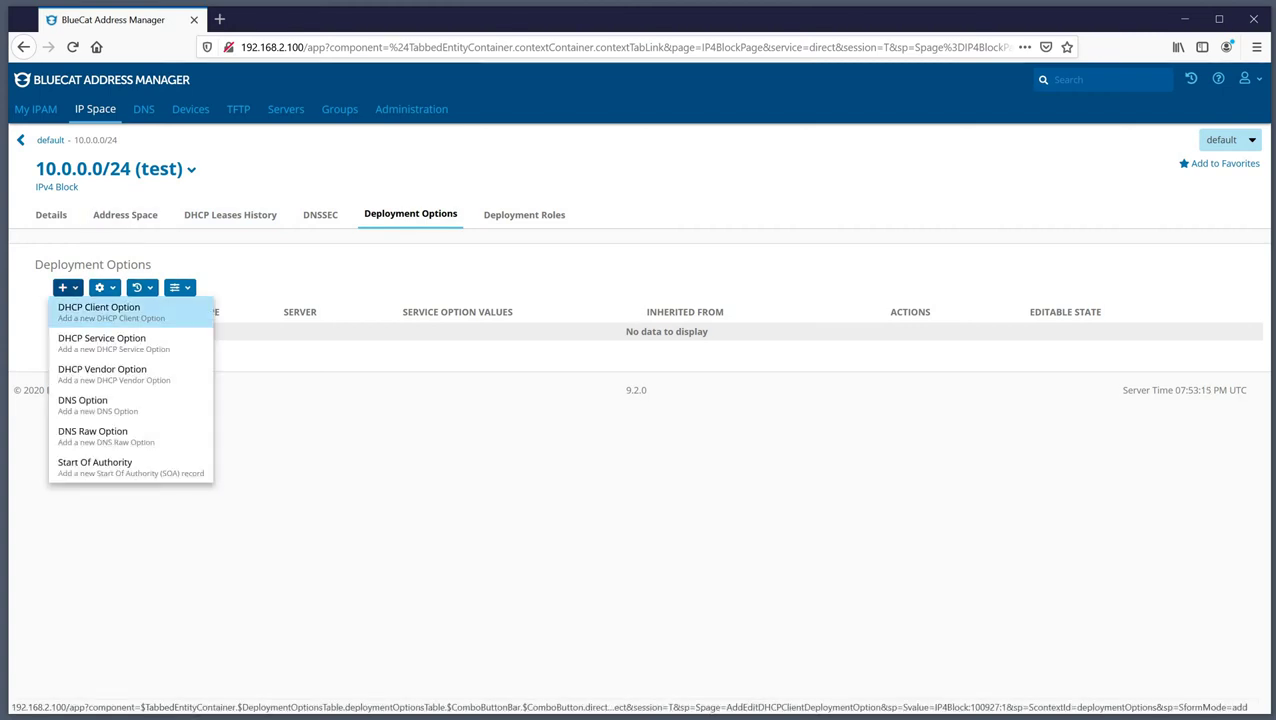
{"action": "left_click", "coordinate": [99, 310]}
{"action": "left_click", "coordinate": [166, 262]}
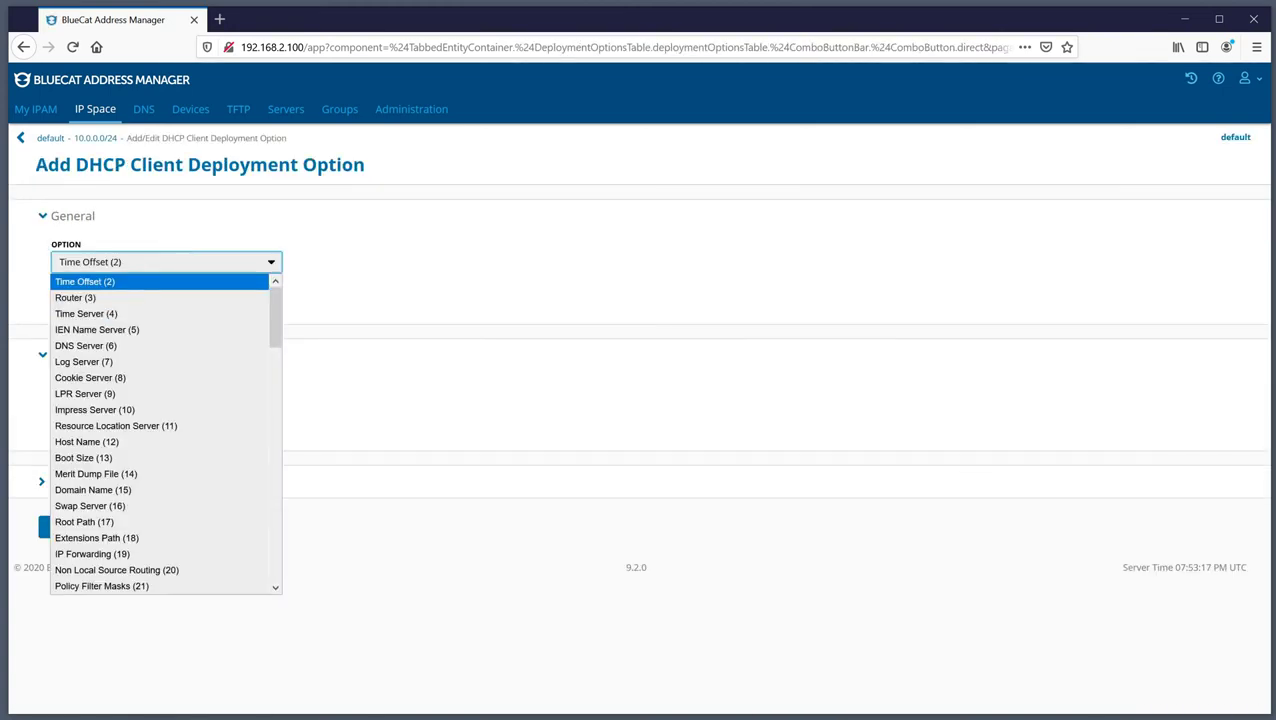
{"action": "key", "text": "Down"}
{"action": "key", "text": "Down"}
{"action": "key", "text": "Return"}
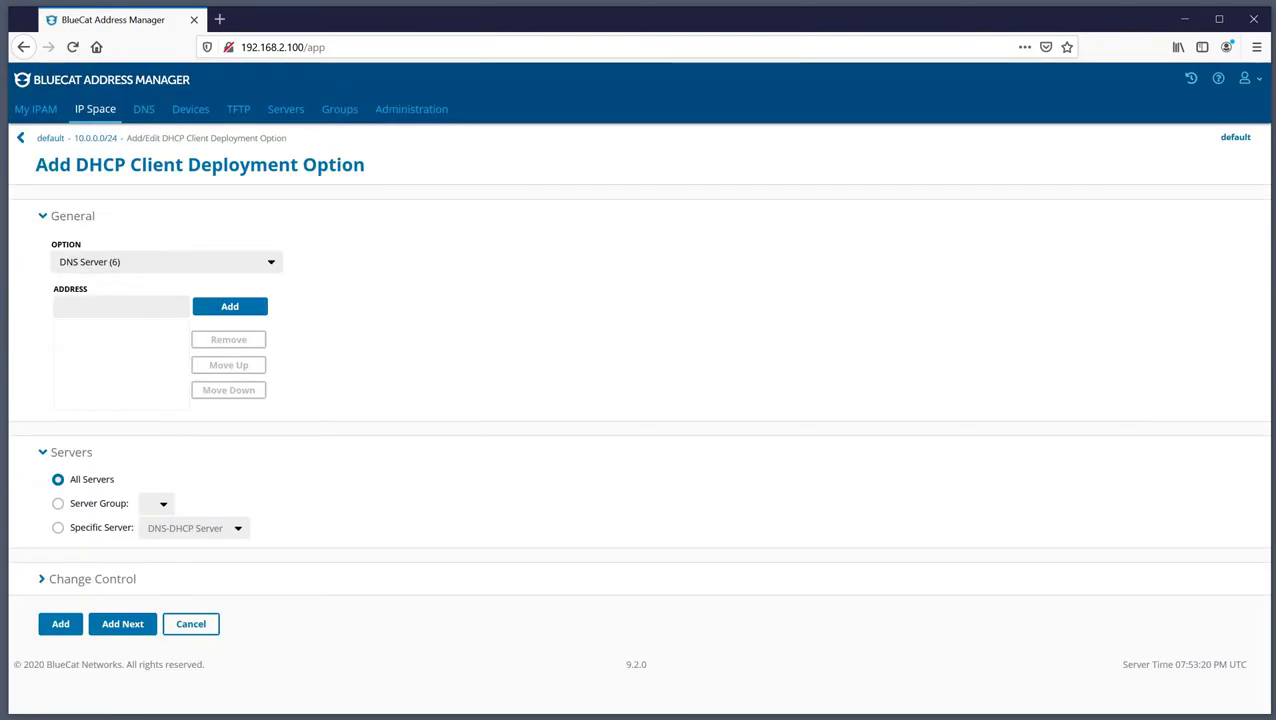
{"action": "left_click", "coordinate": [120, 306]}
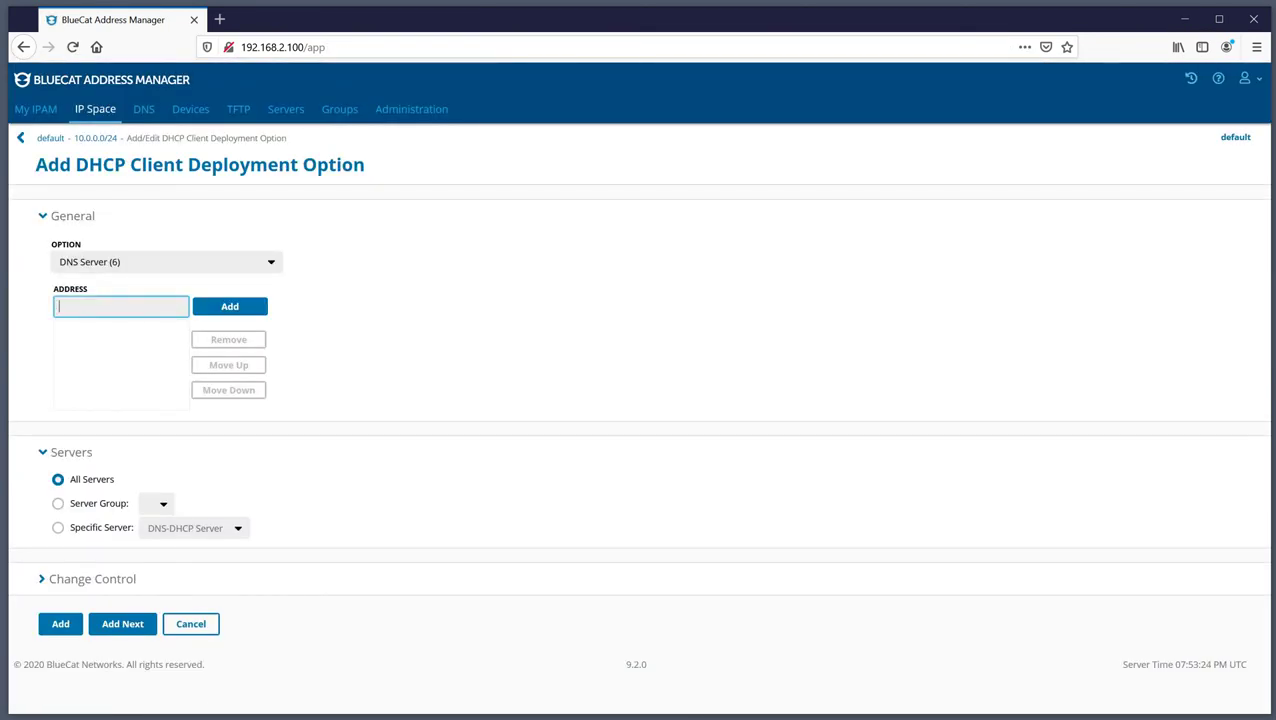
{"action": "type", "text": "8.8.8.8"}
{"action": "key", "text": "Return"}
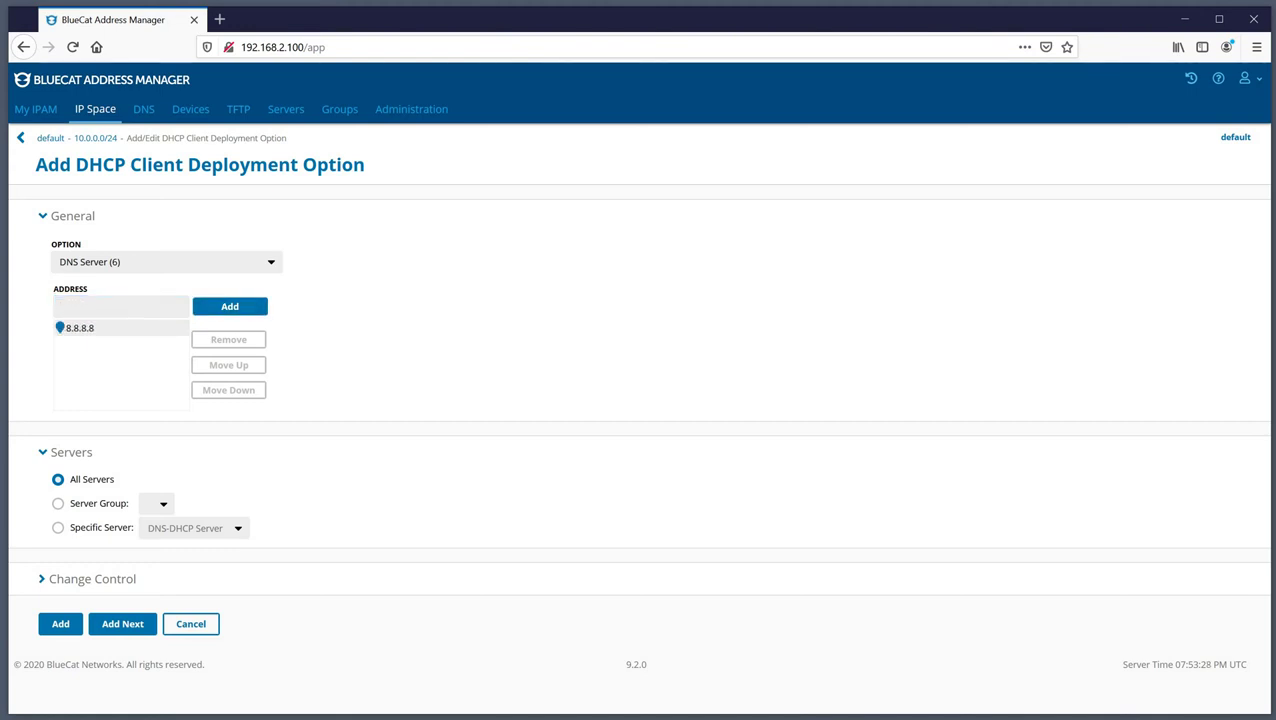
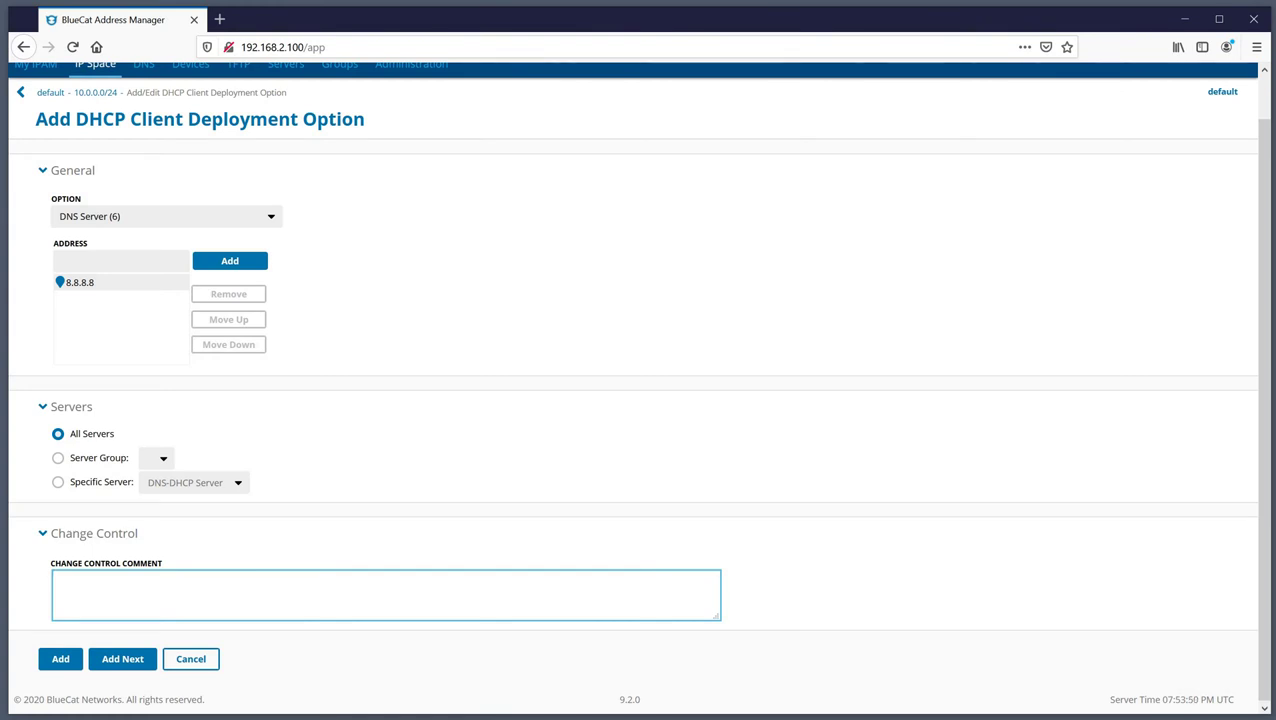
Submit the DNS Server (6) client option with value 8.8.8.8 for the 10.0.0.0/24 block
{"action": "key", "text": "Tab"}
{"action": "key", "text": "Return"}
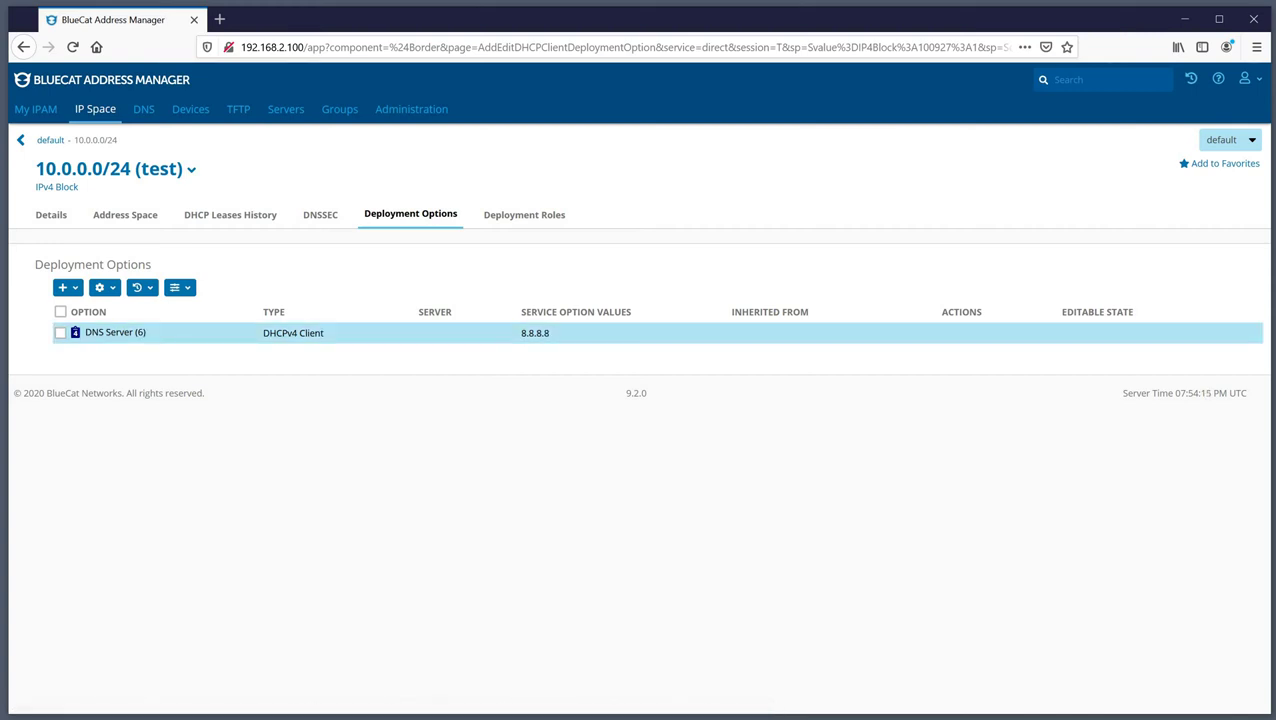
Show the 10.0.0.0/24 block's Deployment Roles tab, which has no roles yet
{"action": "left_click", "coordinate": [524, 214]}
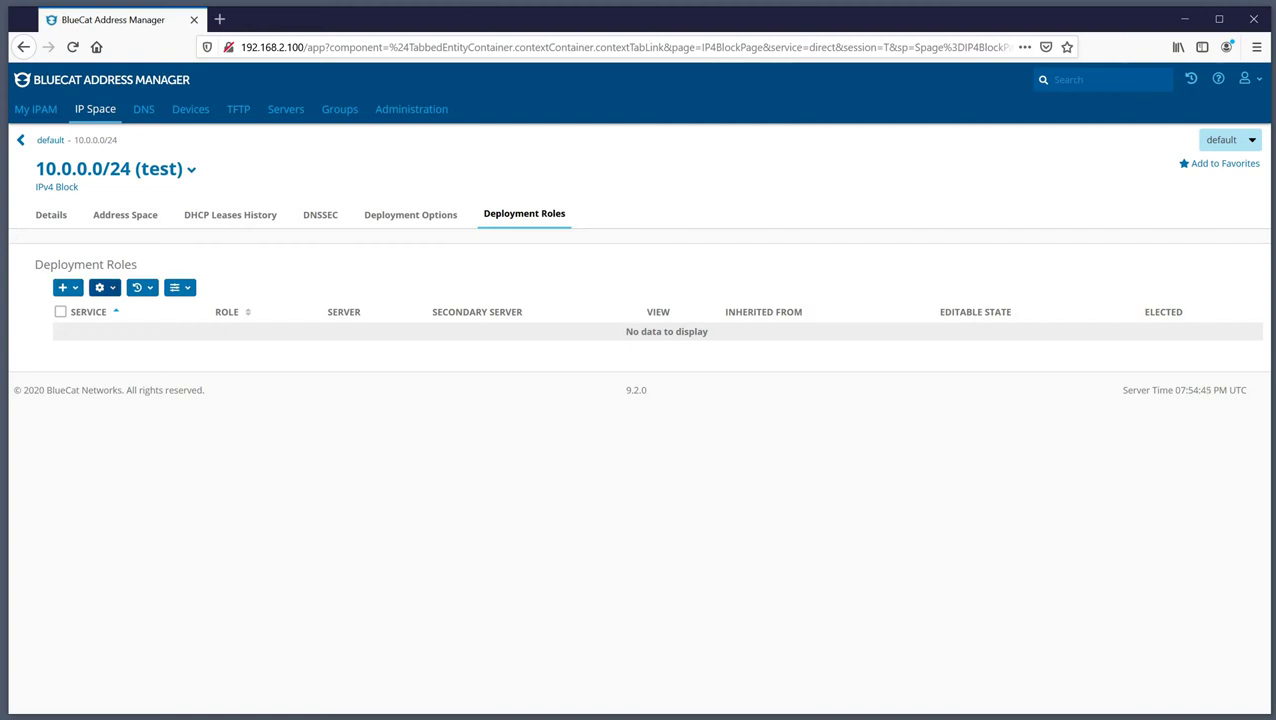
Begin a Master DHCP role for 10.0.0.0/24 using DNS-DHCP Server's dnsdhcpserver interface
{"action": "left_click", "coordinate": [67, 287]}
{"action": "left_click", "coordinate": [80, 340]}
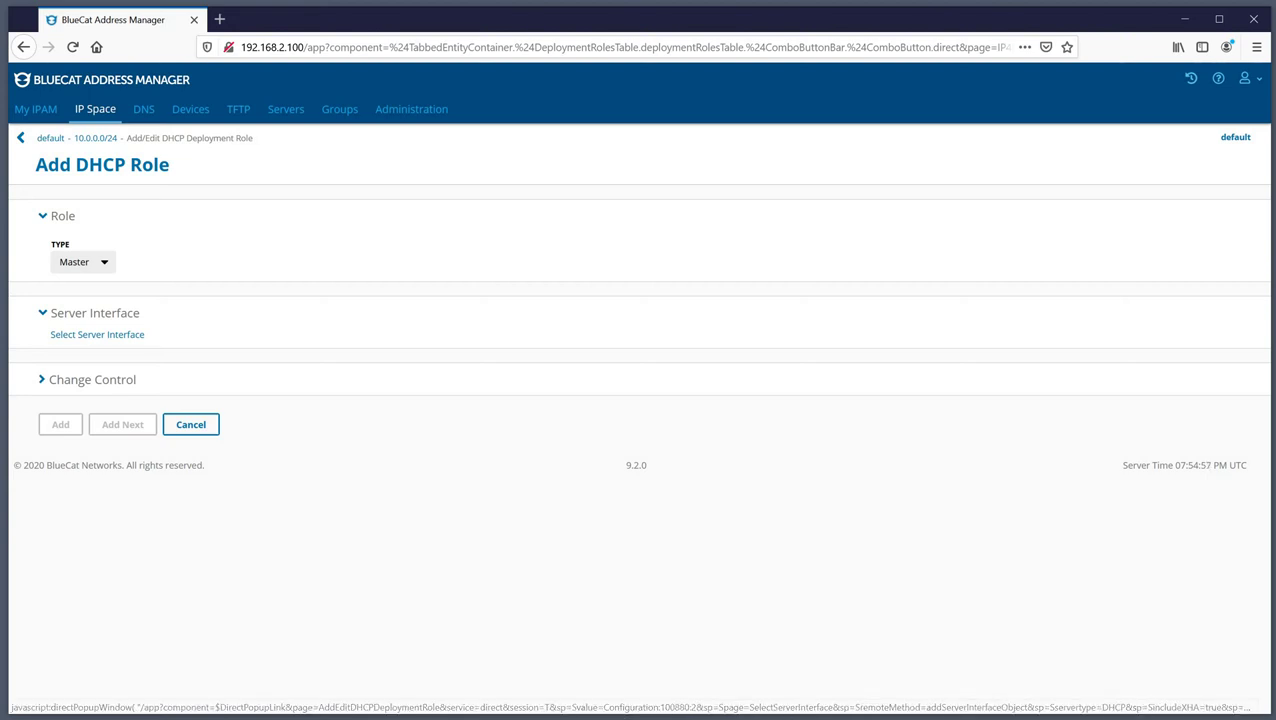
{"action": "left_click", "coordinate": [97, 334]}
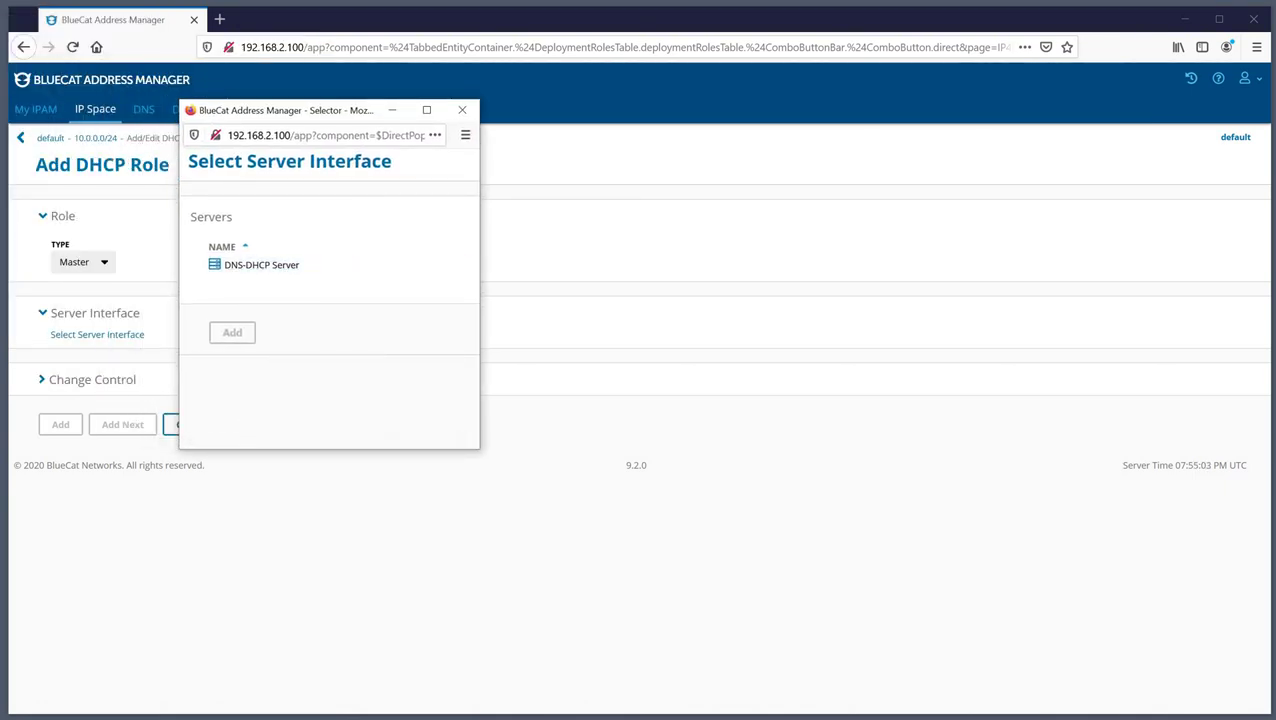
{"action": "left_click", "coordinate": [261, 264]}
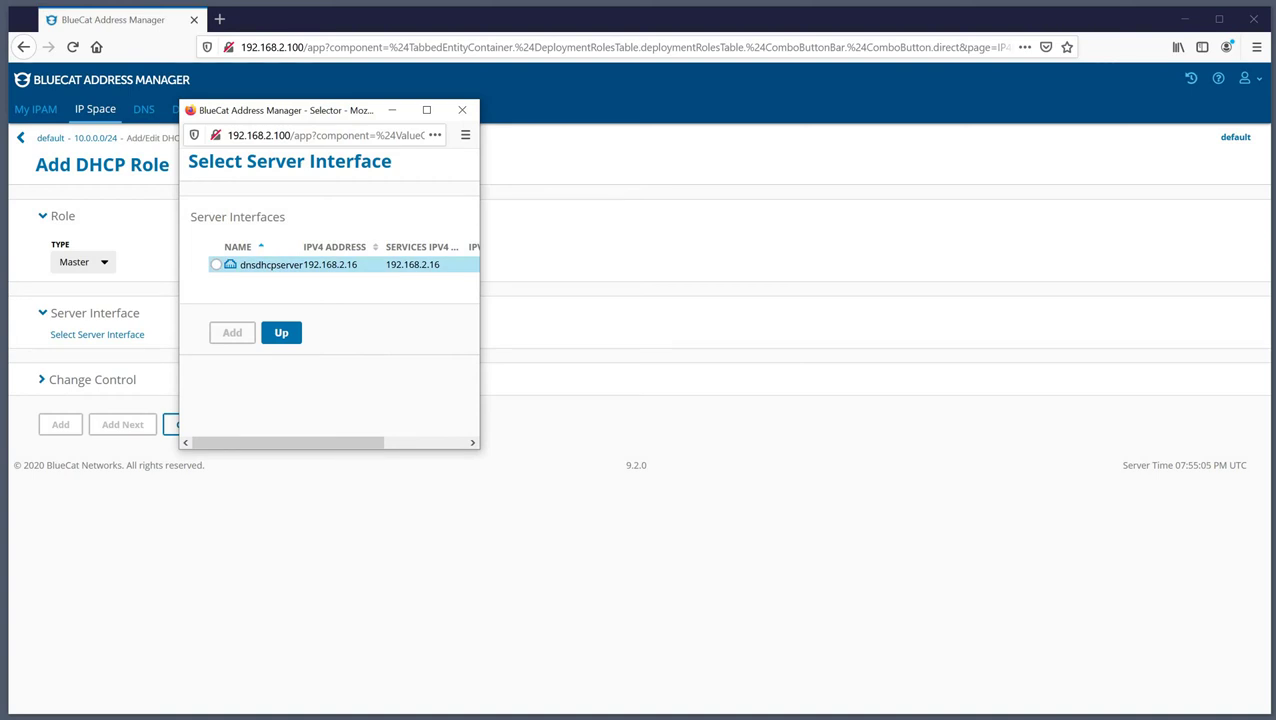
{"action": "left_click", "coordinate": [216, 264]}
{"action": "left_click", "coordinate": [232, 332]}
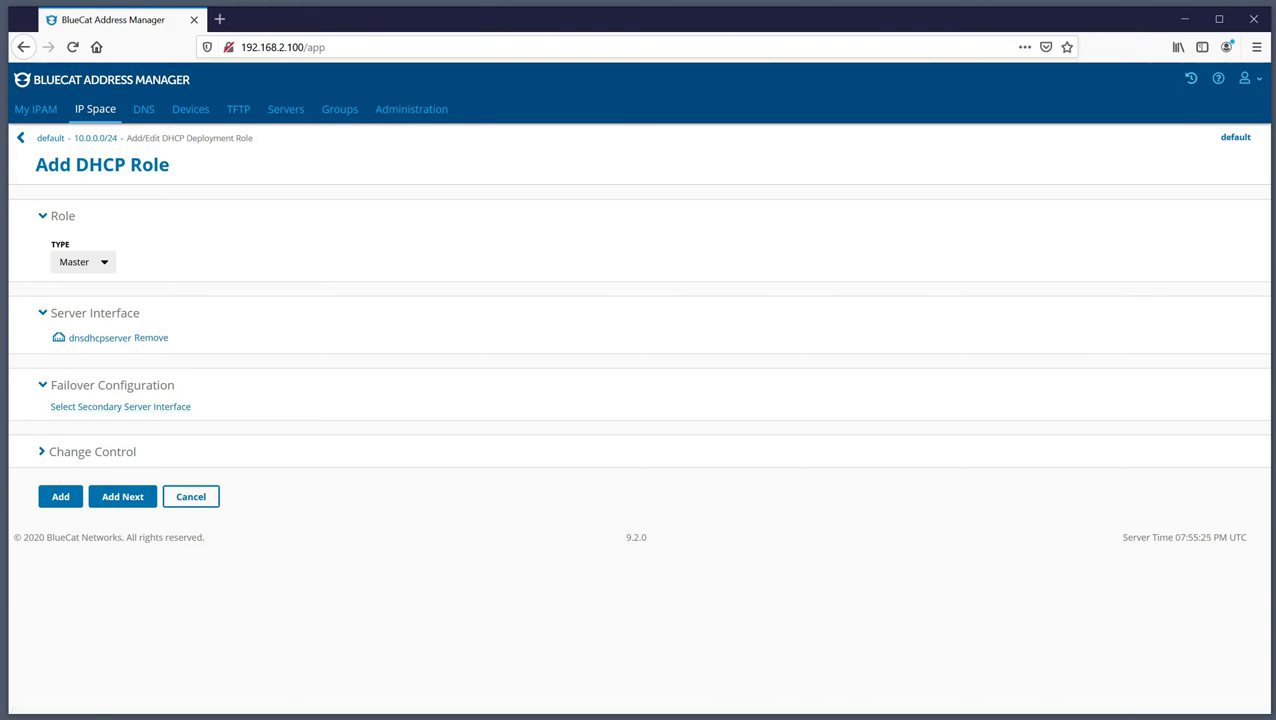
Save the DHCP Master role, then go to the default configuration's DNS Views
{"action": "left_click", "coordinate": [60, 575]}
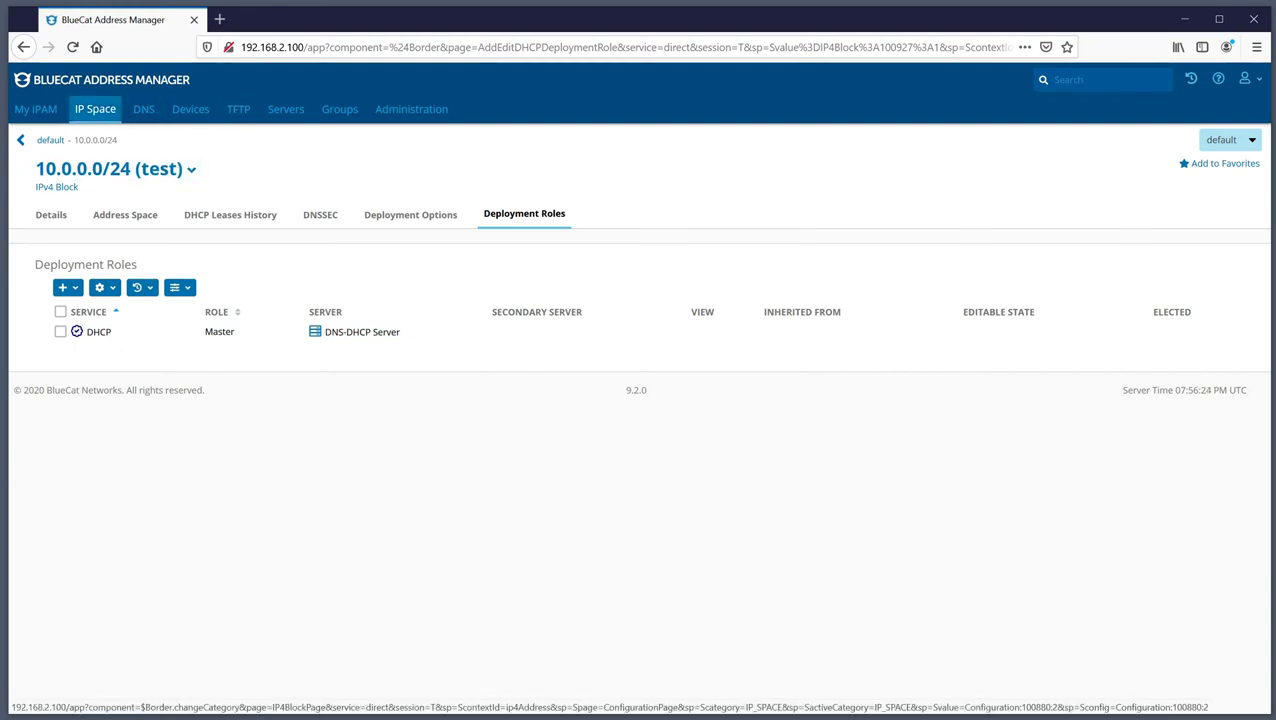
{"action": "left_click", "coordinate": [143, 109]}
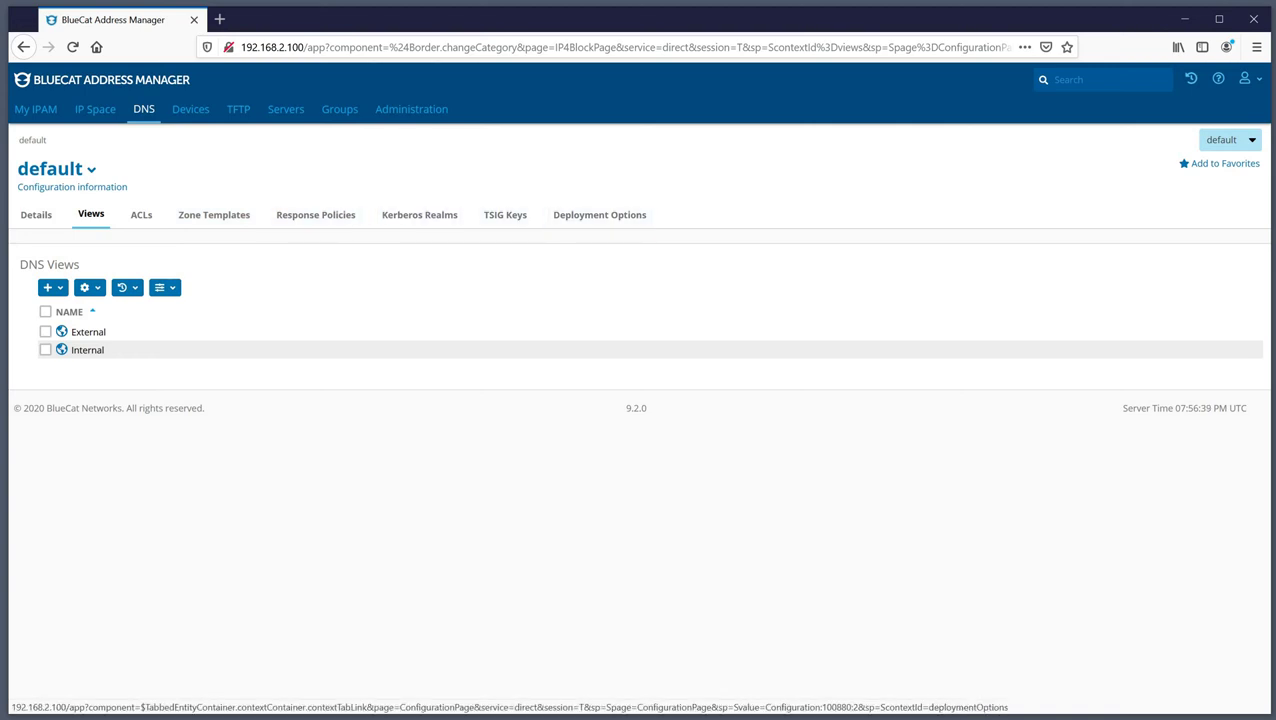
Uncheck Enable DNS configuration validation in the default configuration's Validation Settings
{"action": "left_click", "coordinate": [36, 214]}
{"action": "scroll", "coordinate": [640, 400], "scroll_direction": "down", "scroll_amount": 3}
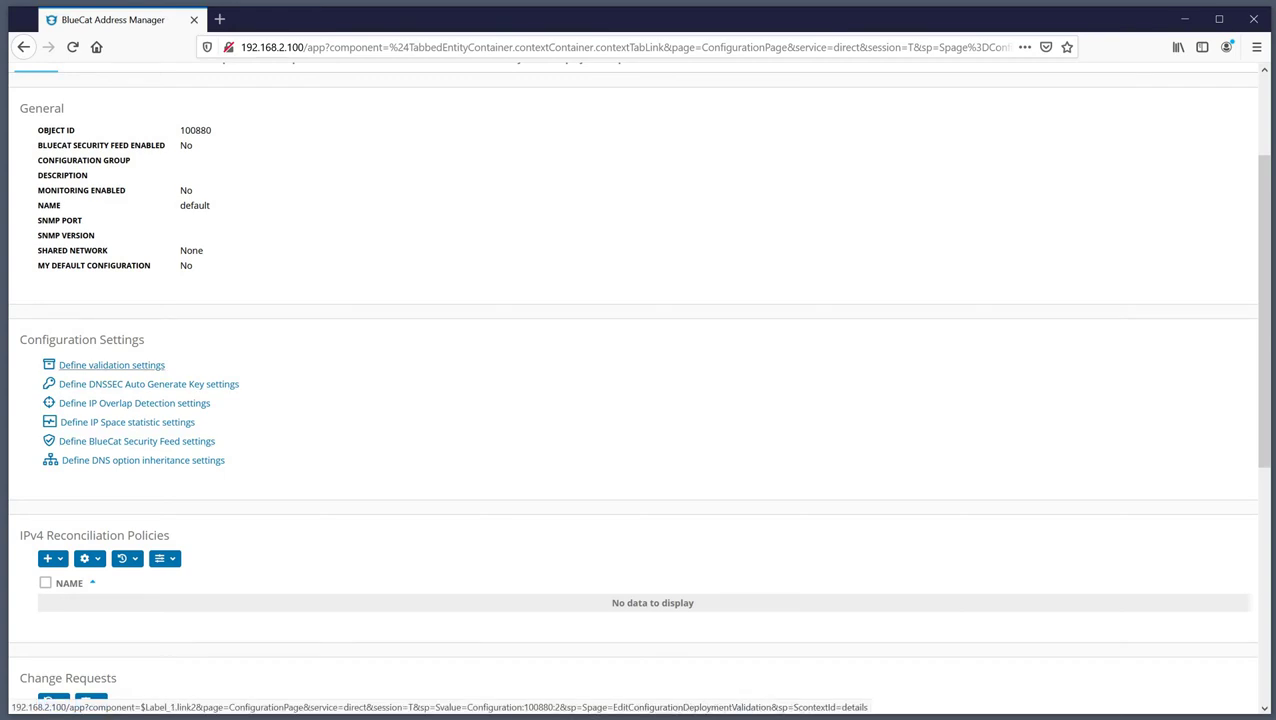
{"action": "scroll", "coordinate": [120, 350], "scroll_direction": "down", "scroll_amount": 2}
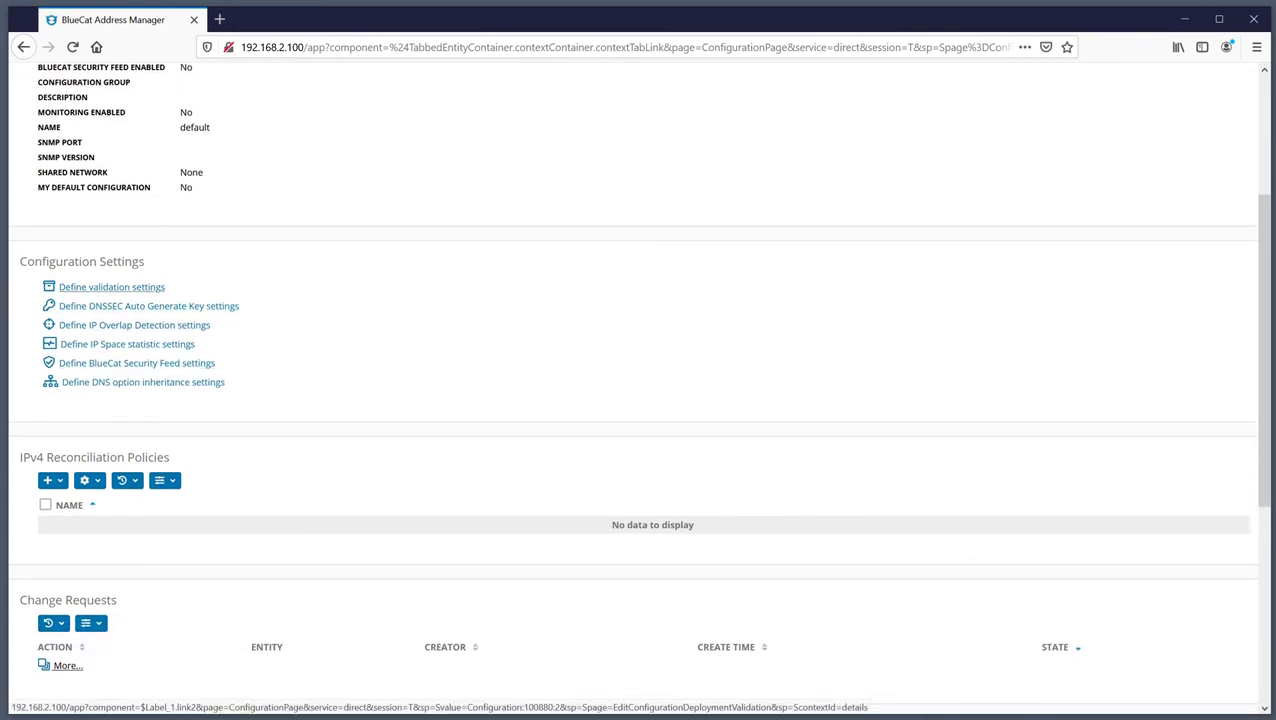
{"action": "left_click", "coordinate": [111, 287]}
{"action": "left_click", "coordinate": [58, 279]}
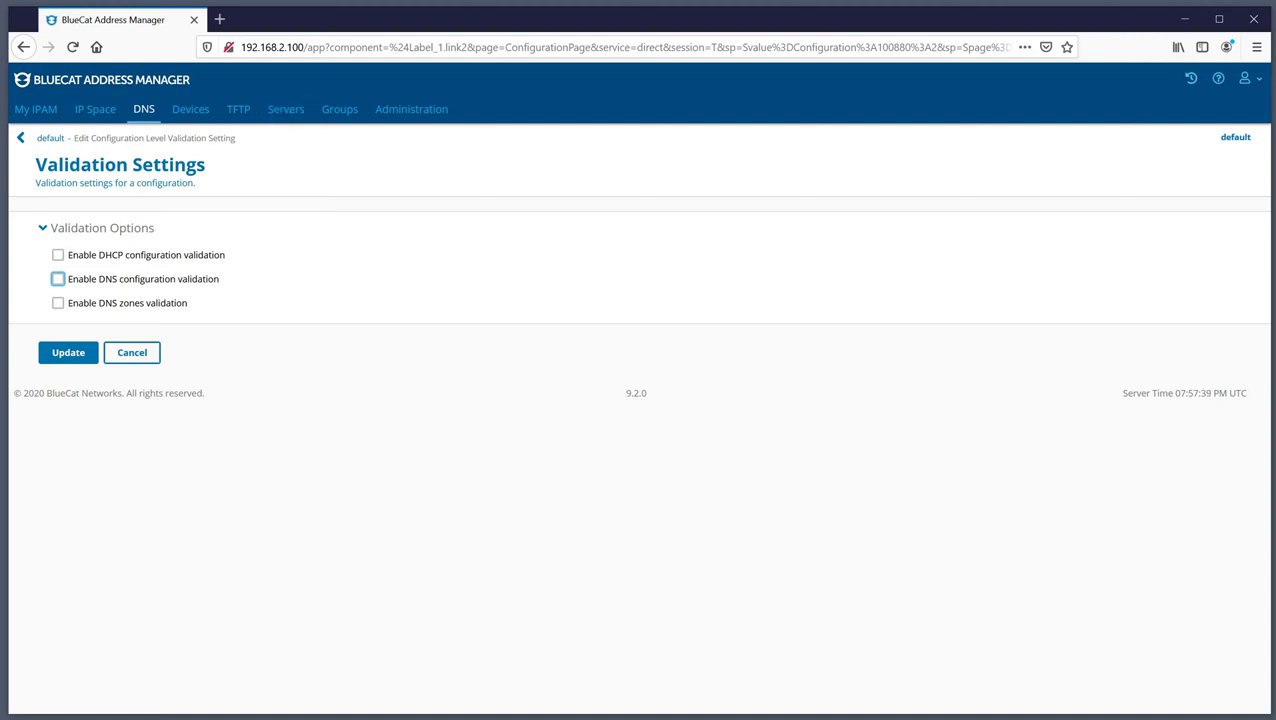
Cancel the validation changes and open the Internal DNS view to see its com zone
{"action": "left_click", "coordinate": [131, 352]}
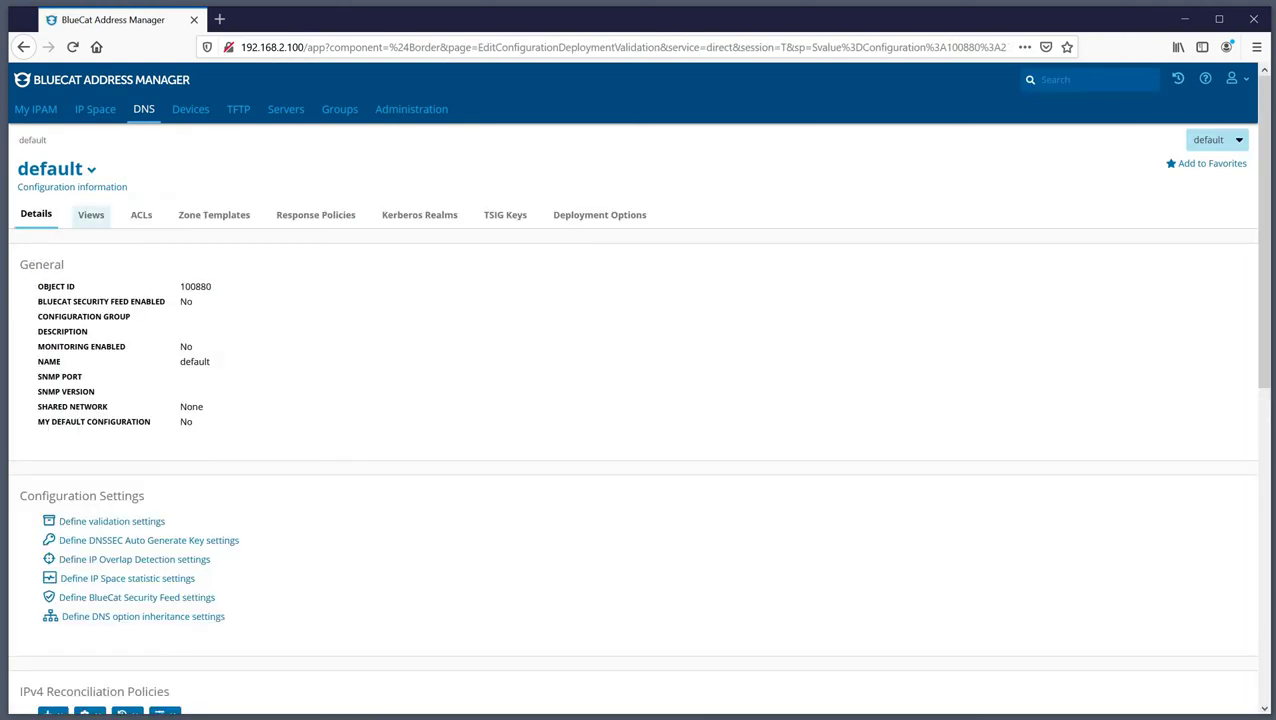
{"action": "left_click", "coordinate": [90, 214]}
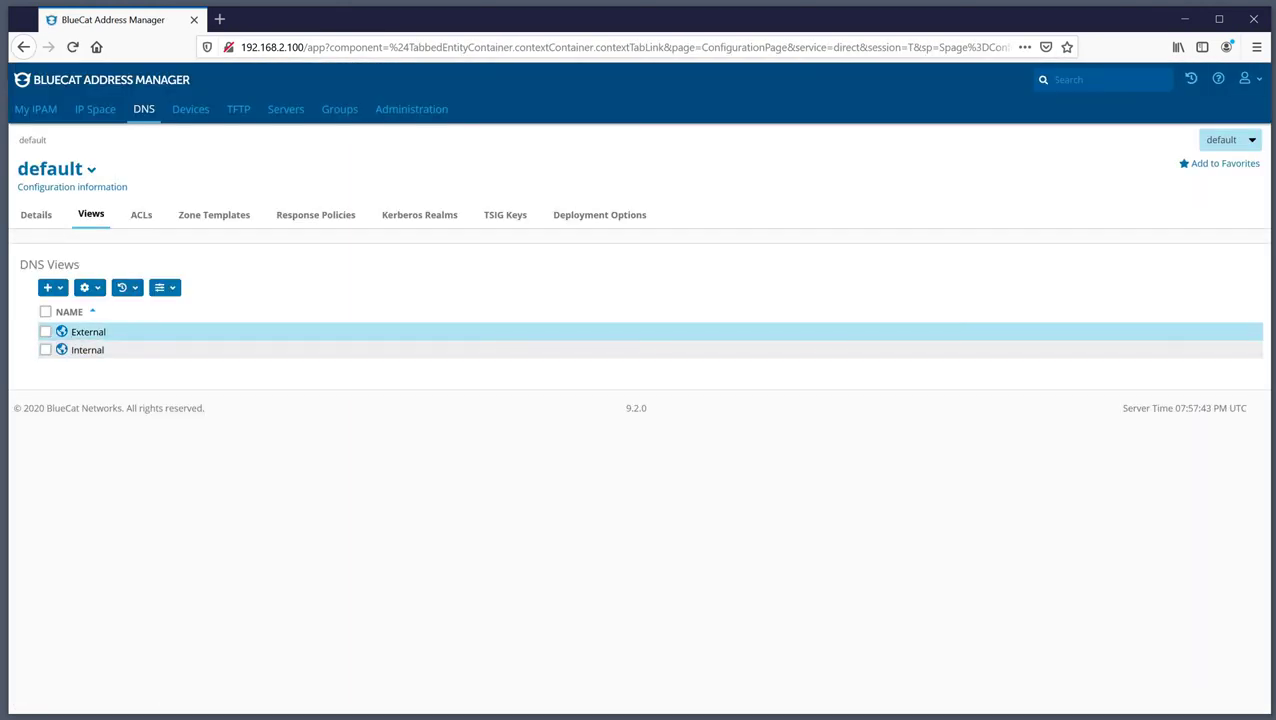
{"action": "left_click_drag", "start_coordinate": [20, 264], "coordinate": [82, 265]}
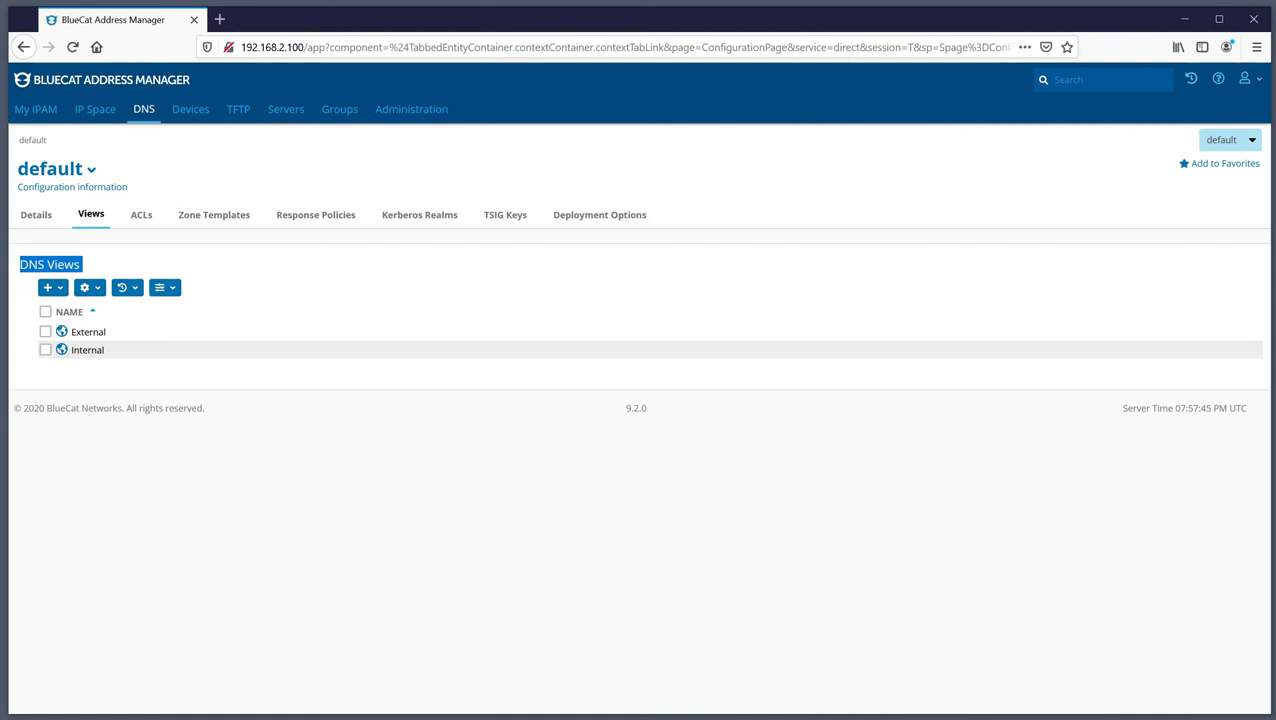
{"action": "left_click", "coordinate": [84, 266]}
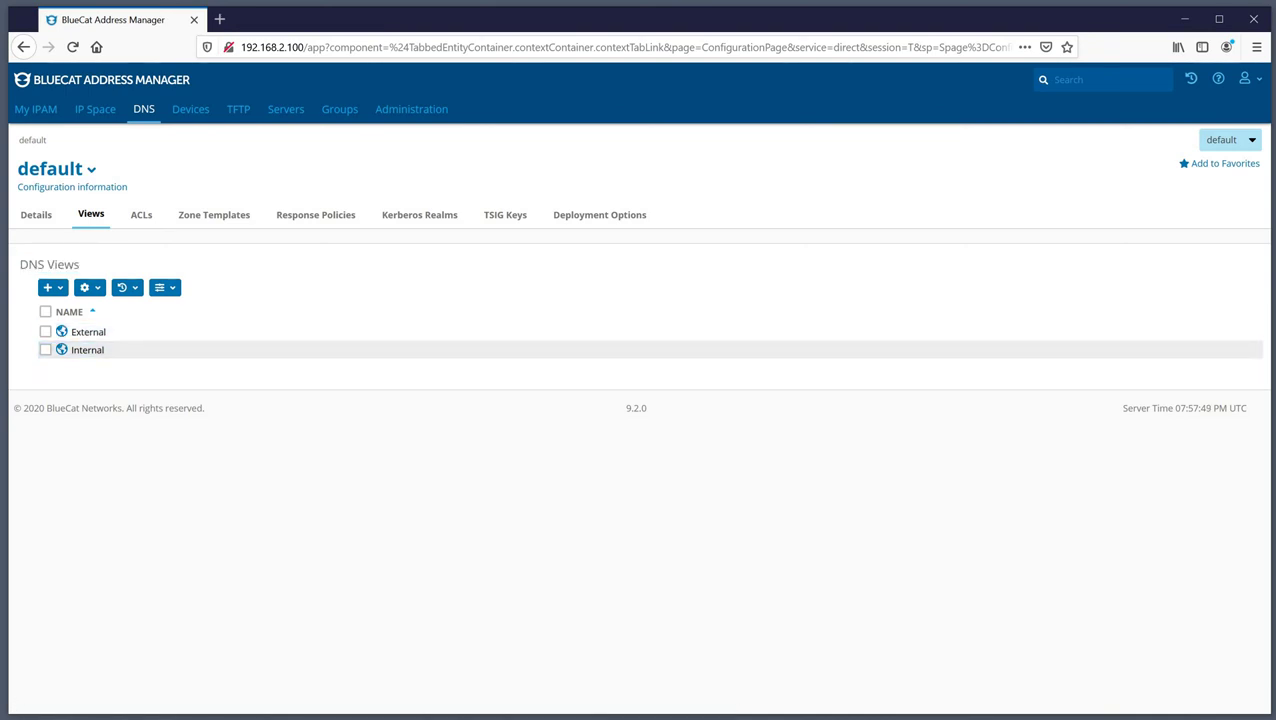
{"action": "left_click", "coordinate": [87, 350]}
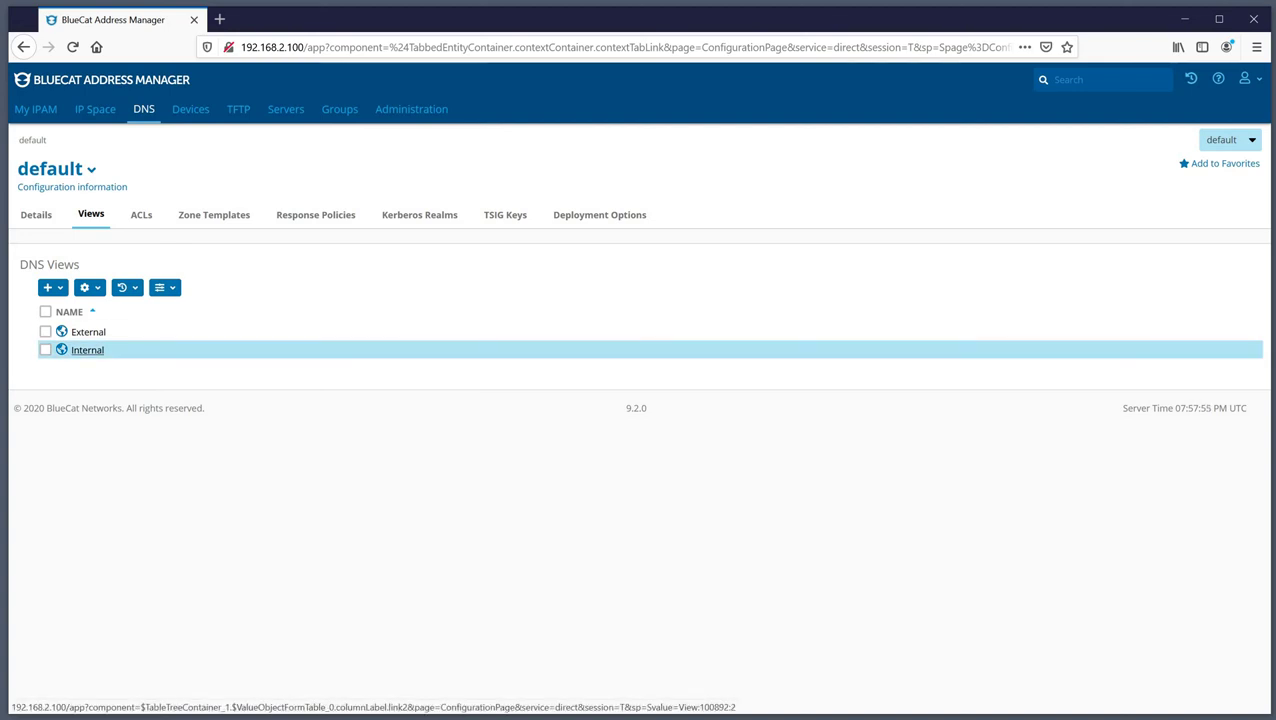
{"action": "left_click", "coordinate": [87, 350]}
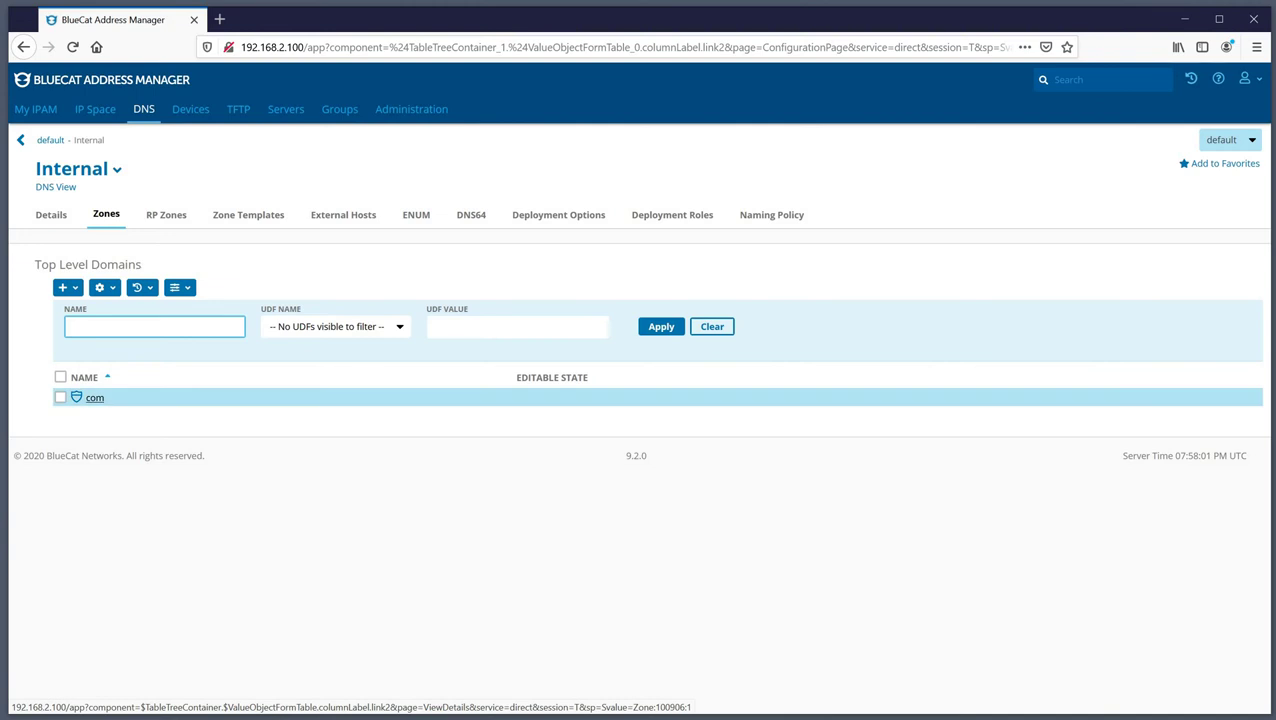
Open the com zone, look through its tabs, then open the example.com sub zone
{"action": "left_click", "coordinate": [94, 397]}
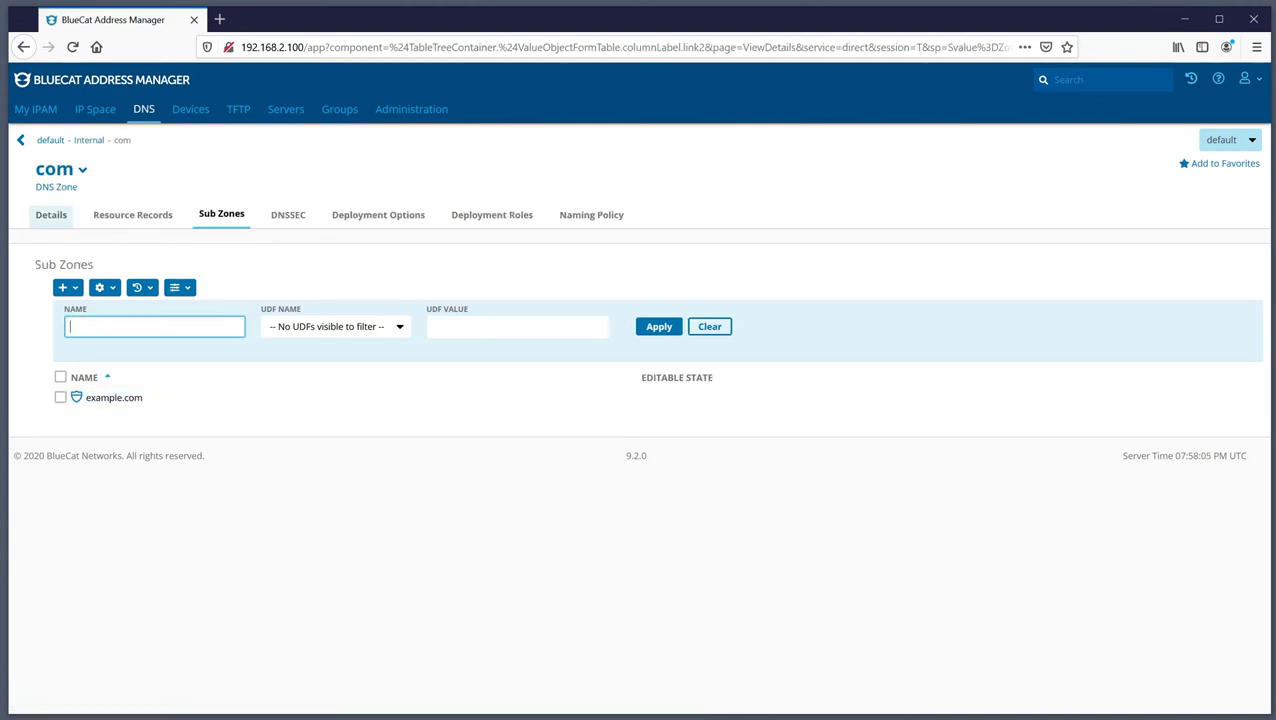
{"action": "left_click", "coordinate": [133, 214]}
{"action": "left_click", "coordinate": [221, 214]}
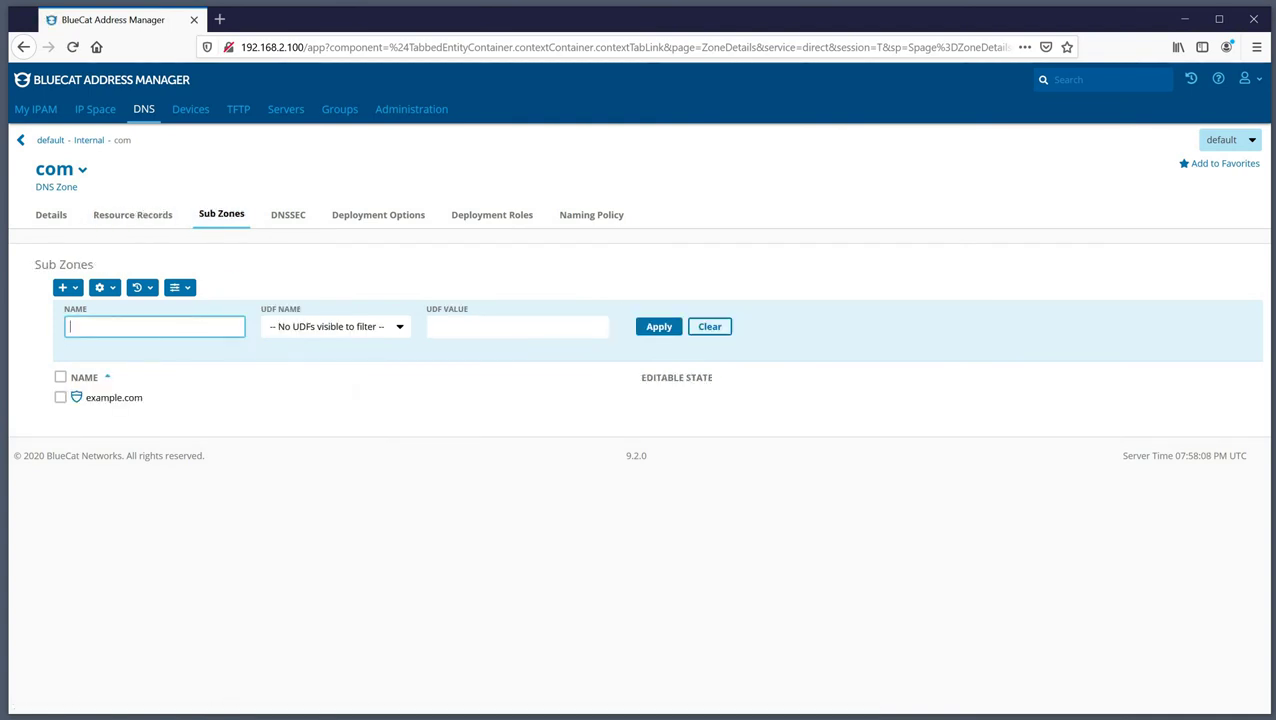
{"action": "left_click", "coordinate": [288, 214]}
{"action": "left_click", "coordinate": [378, 214]}
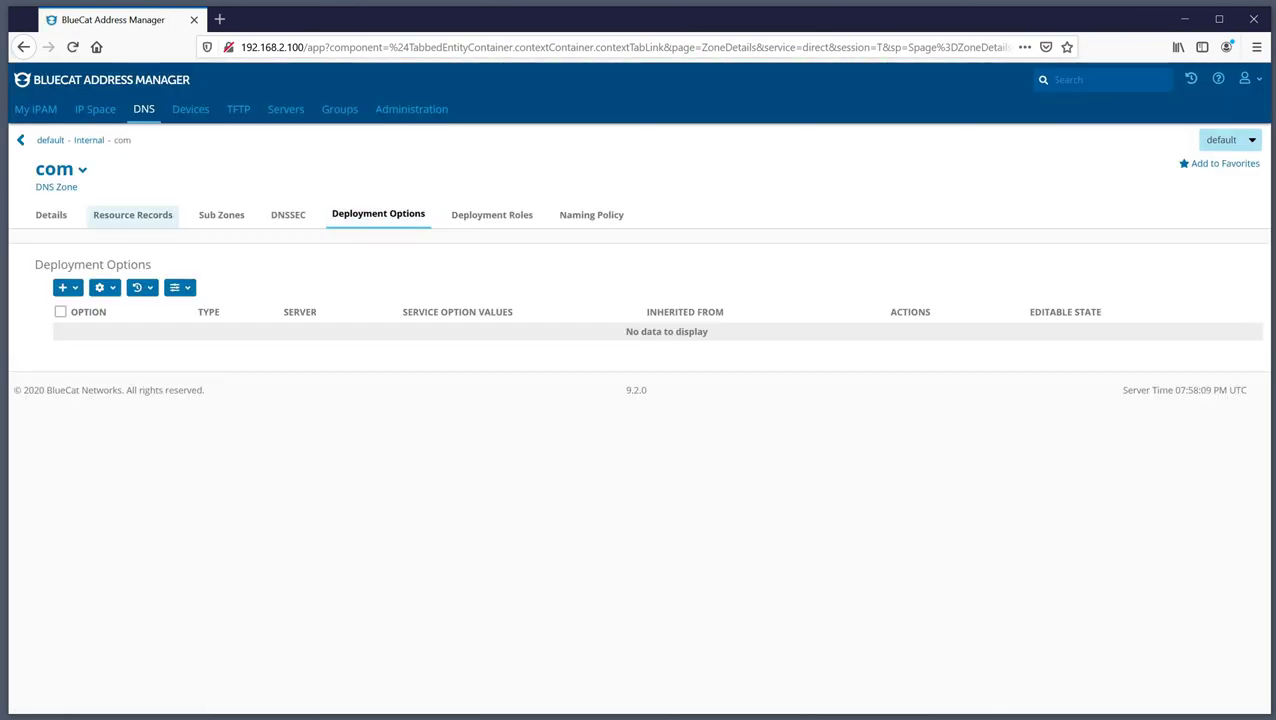
{"action": "left_click", "coordinate": [133, 214]}
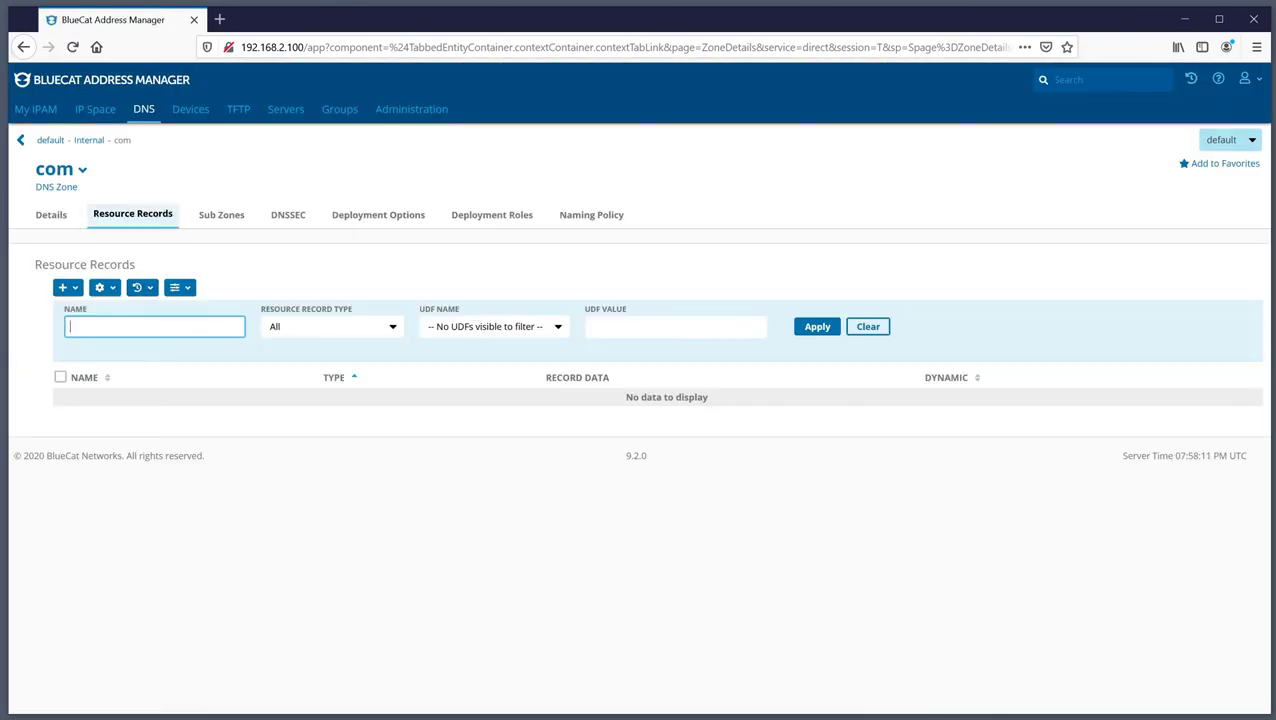
{"action": "left_click", "coordinate": [221, 214]}
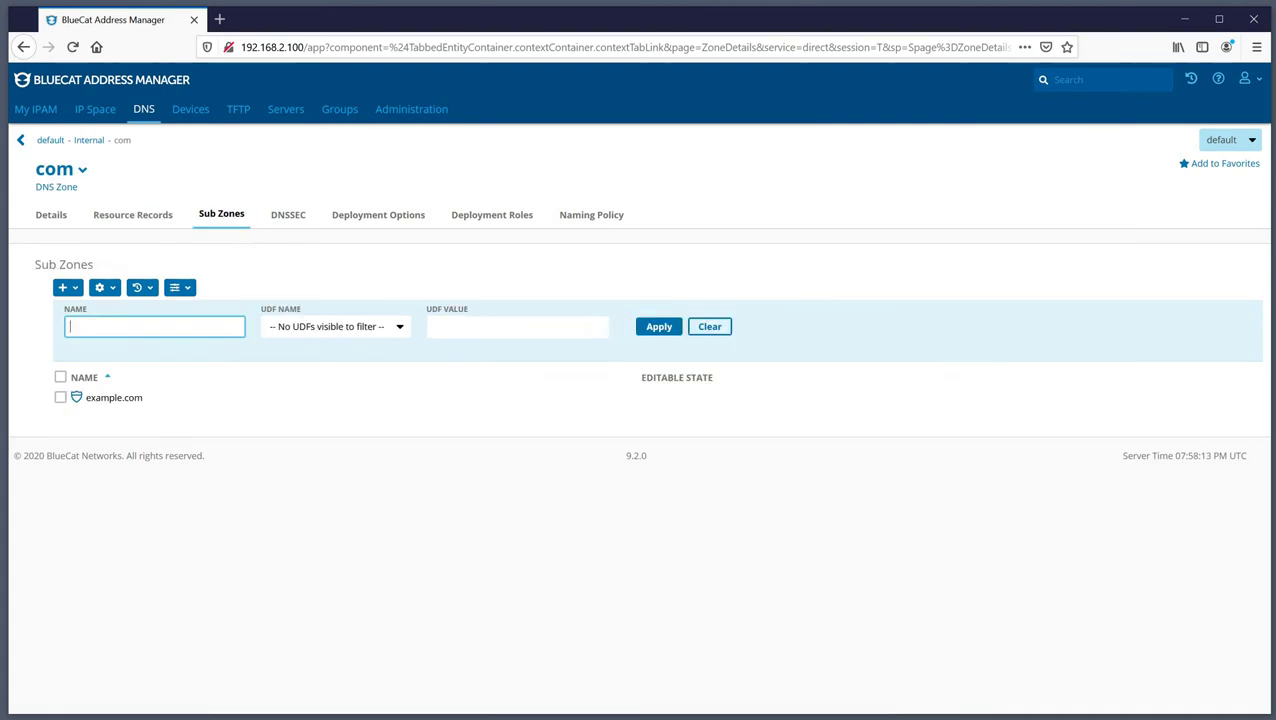
{"action": "left_click", "coordinate": [113, 397]}
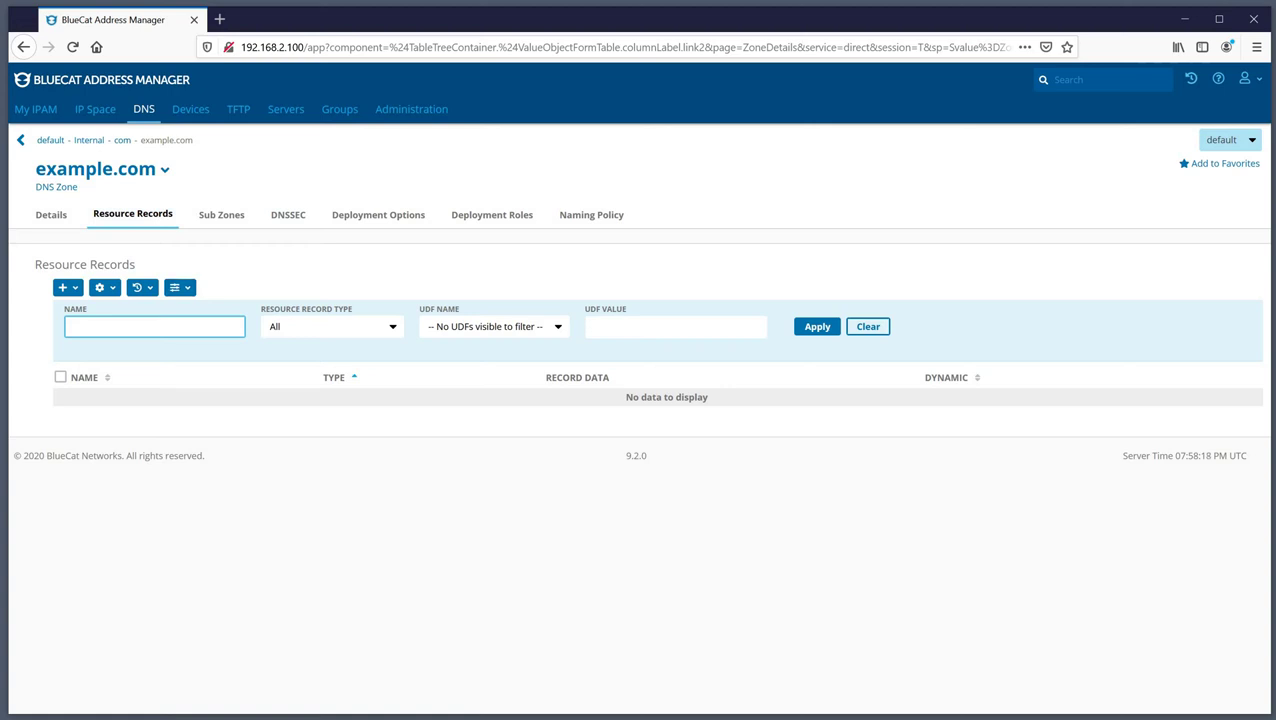
Start a new Host Record in example.com after backing out of a generic record
{"action": "left_click", "coordinate": [63, 287]}
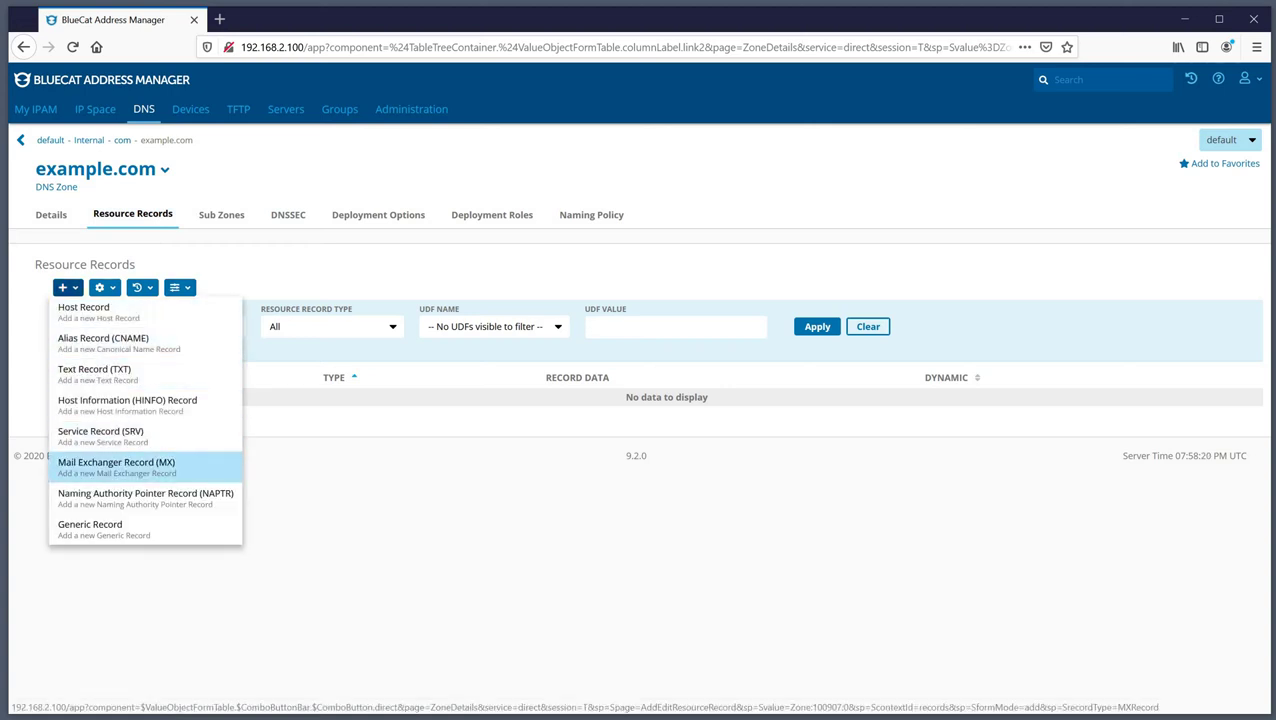
{"action": "left_click", "coordinate": [90, 527]}
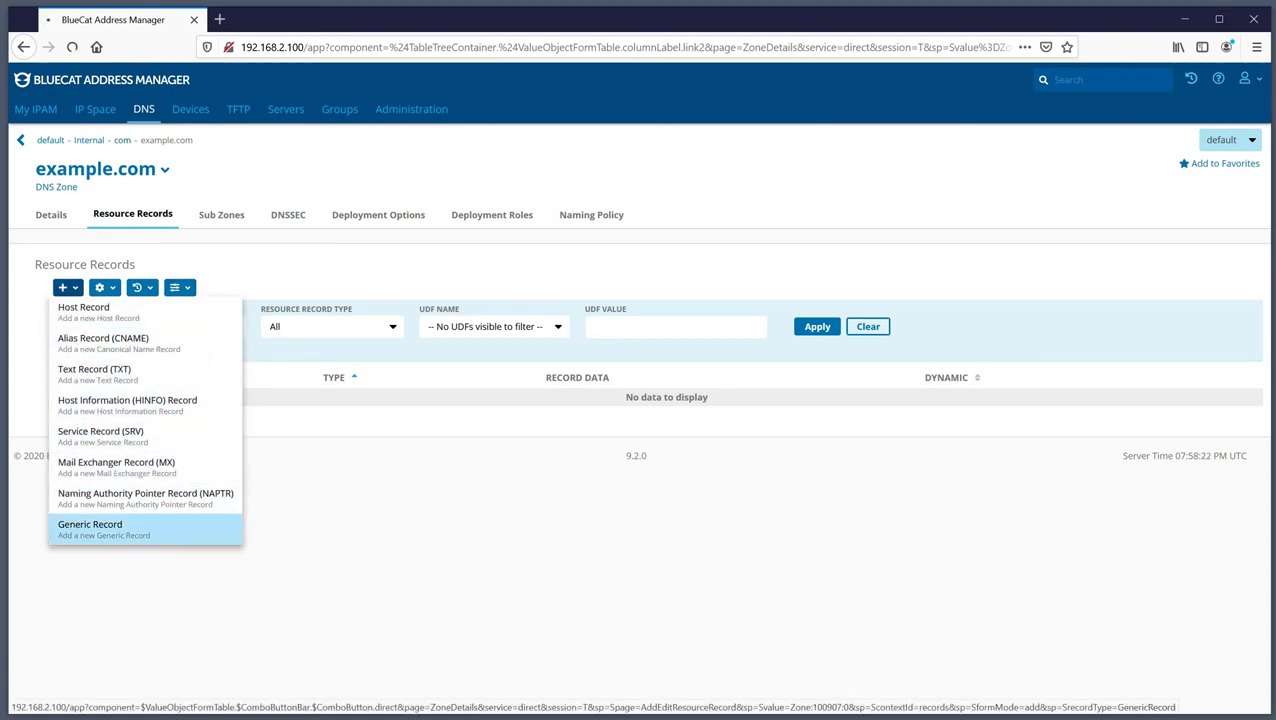
{"action": "left_click", "coordinate": [87, 340]}
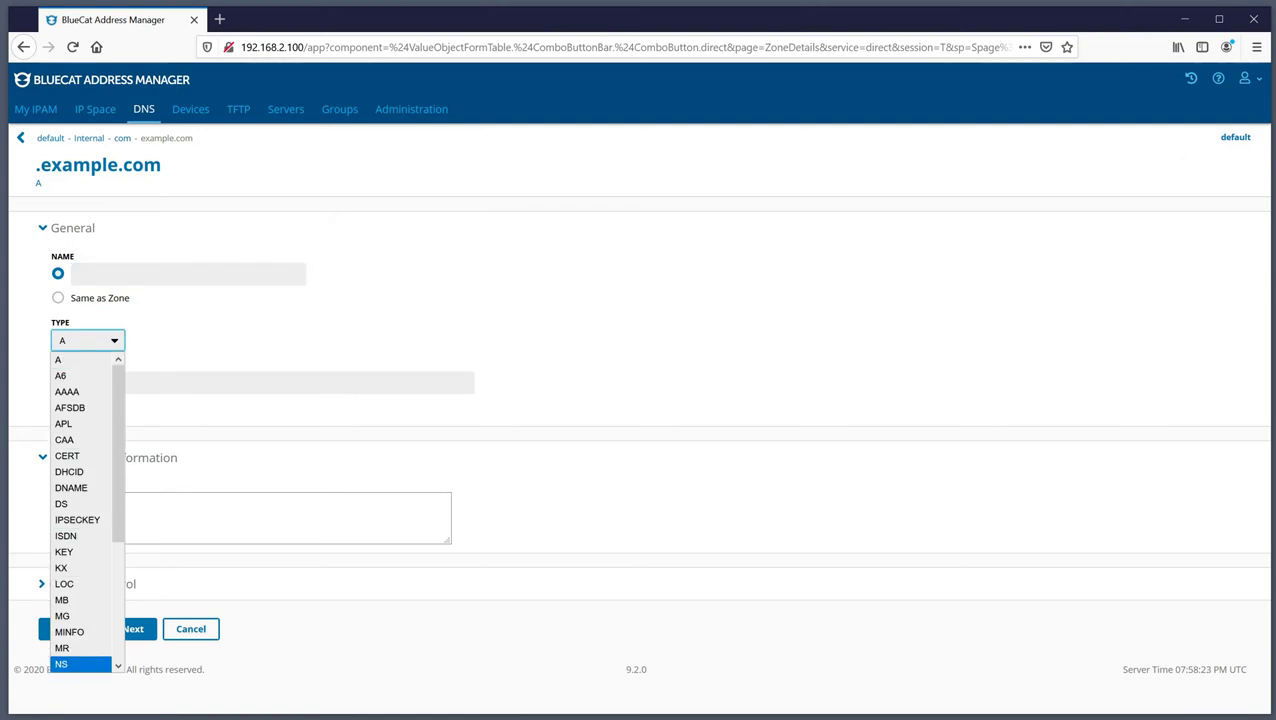
{"action": "left_click", "coordinate": [191, 628]}
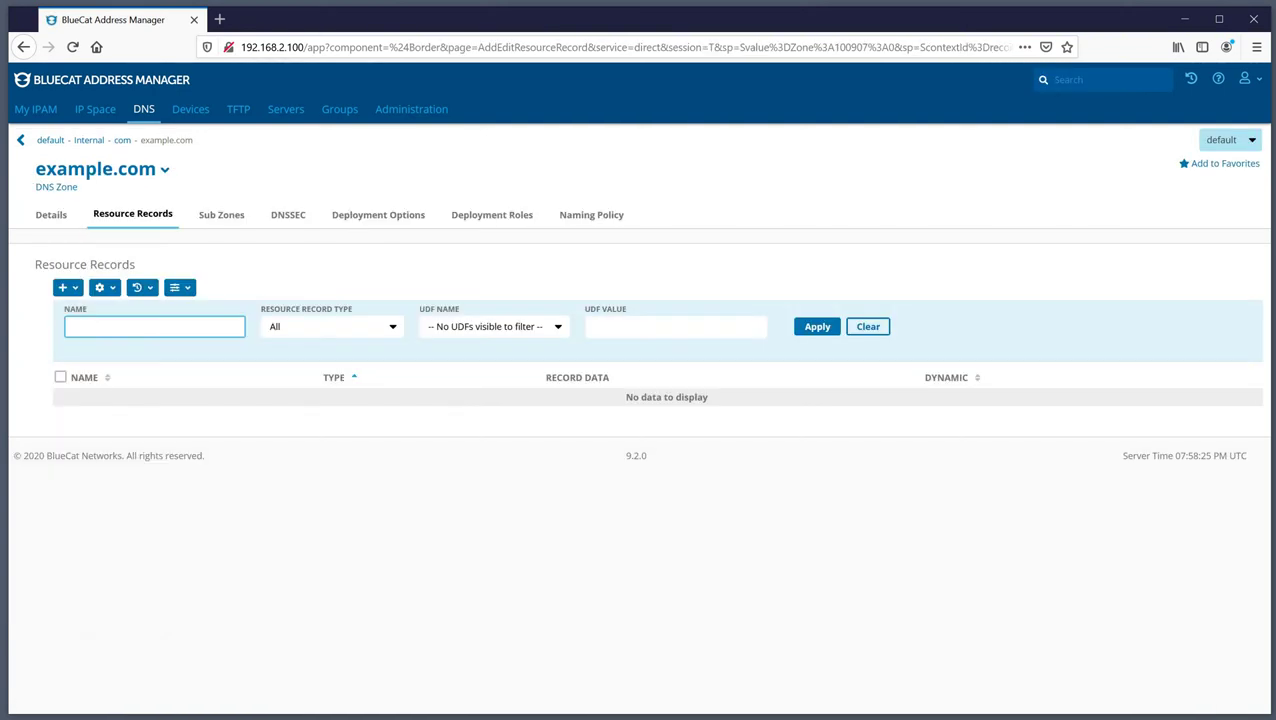
{"action": "left_click", "coordinate": [68, 287]}
{"action": "left_click", "coordinate": [85, 307]}
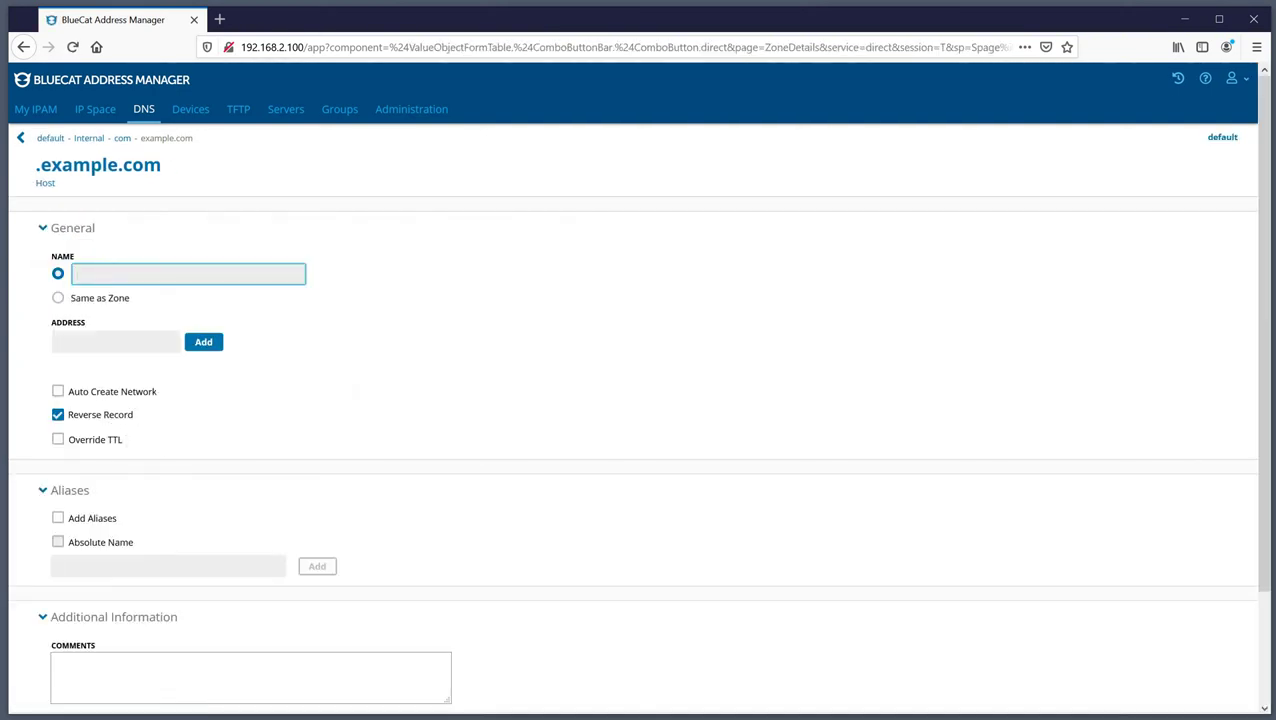
Set the host name to test by trimming the example.com suffix
{"action": "type", "text": "test"}
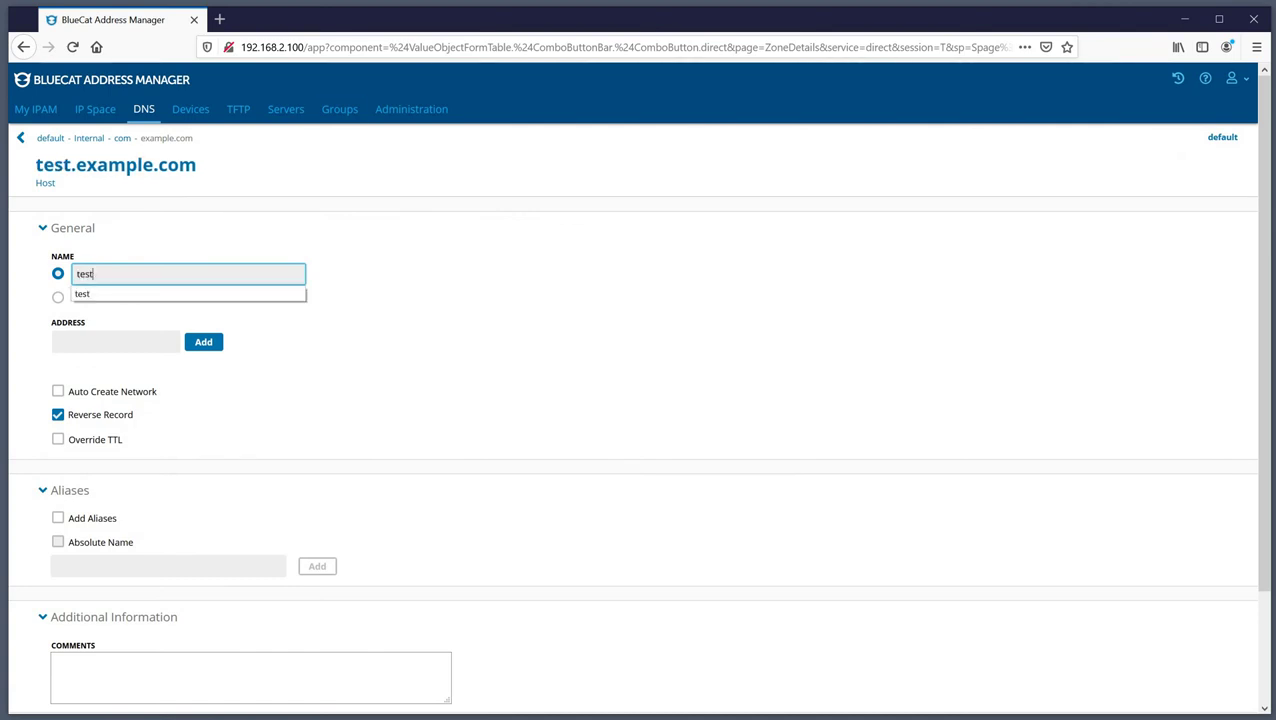
{"action": "type", "text": ".example.com"}
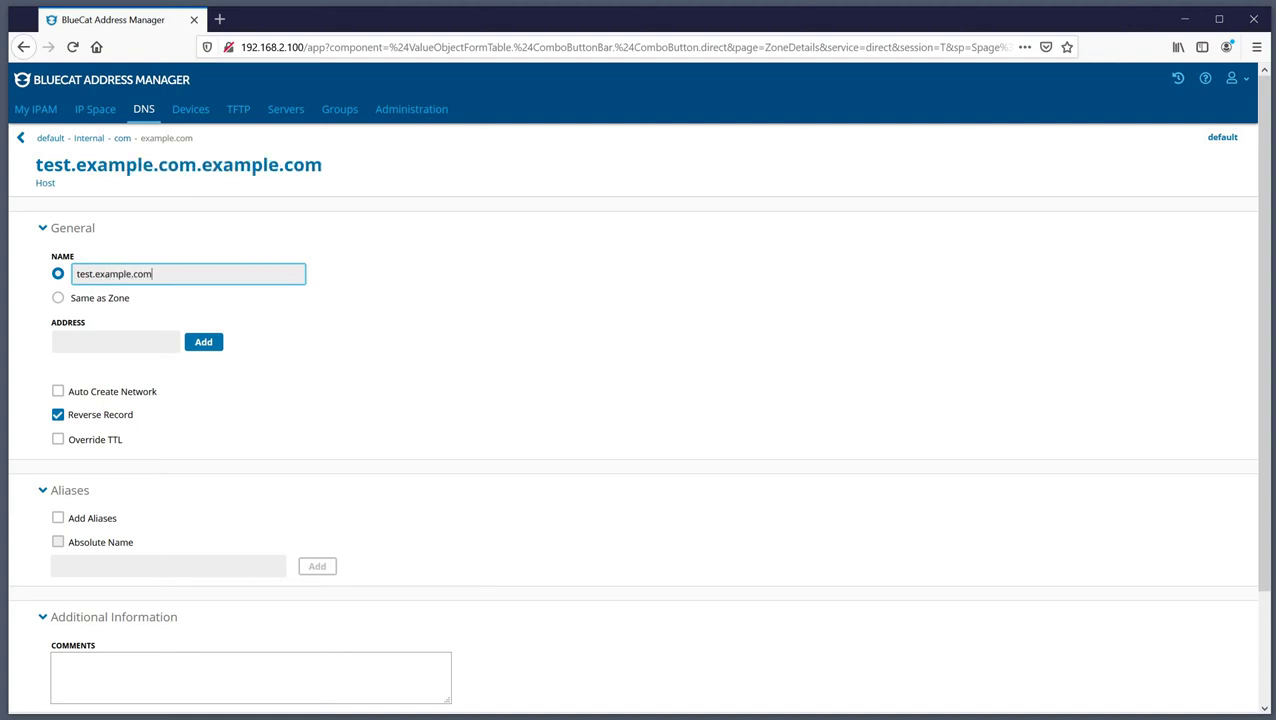
{"action": "left_click_drag", "start_coordinate": [36, 165], "coordinate": [98, 165]}
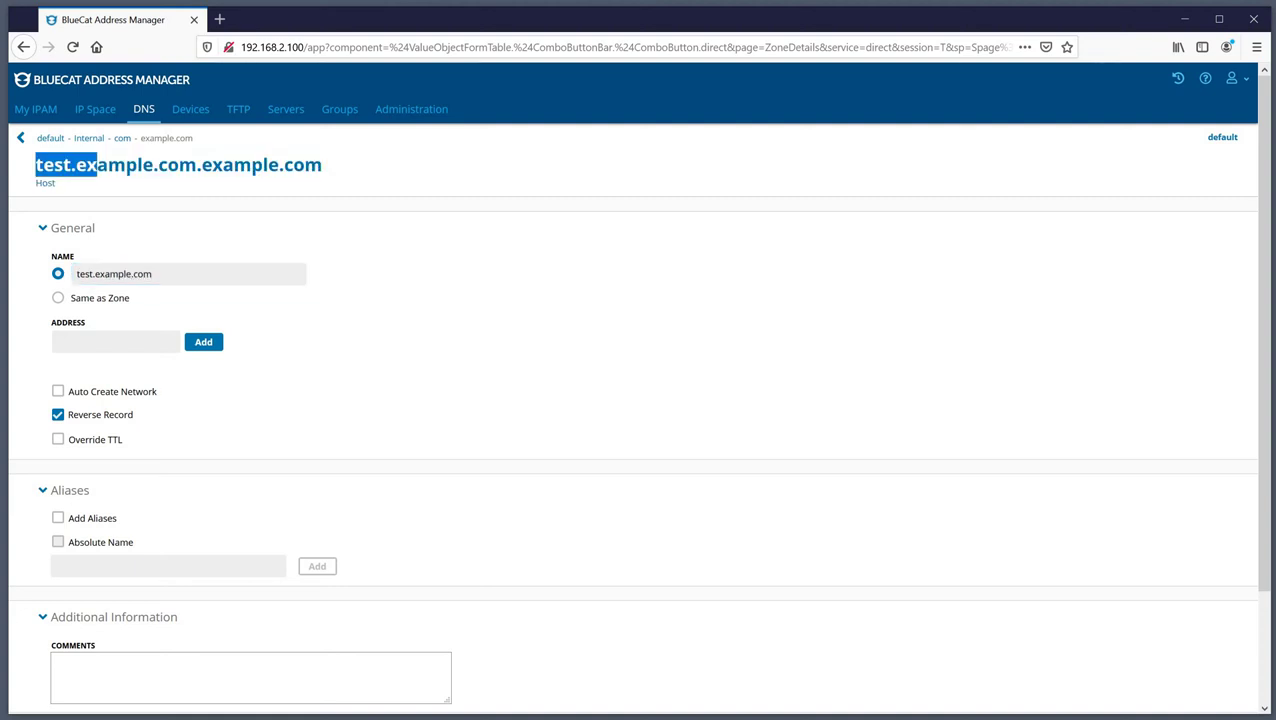
{"action": "left_click", "coordinate": [152, 273]}
{"action": "key", "text": "BackSpace"}
{"action": "key", "text": "BackSpace"}
{"action": "key", "text": "BackSpace"}
{"action": "key", "text": "BackSpace"}
{"action": "key", "text": "BackSpace"}
{"action": "key", "text": "BackSpace"}
{"action": "key", "text": "BackSpace"}
{"action": "key", "text": "BackSpace"}
{"action": "key", "text": "BackSpace"}
{"action": "key", "text": "BackSpace"}
{"action": "key", "text": "BackSpace"}
{"action": "key", "text": "BackSpace"}
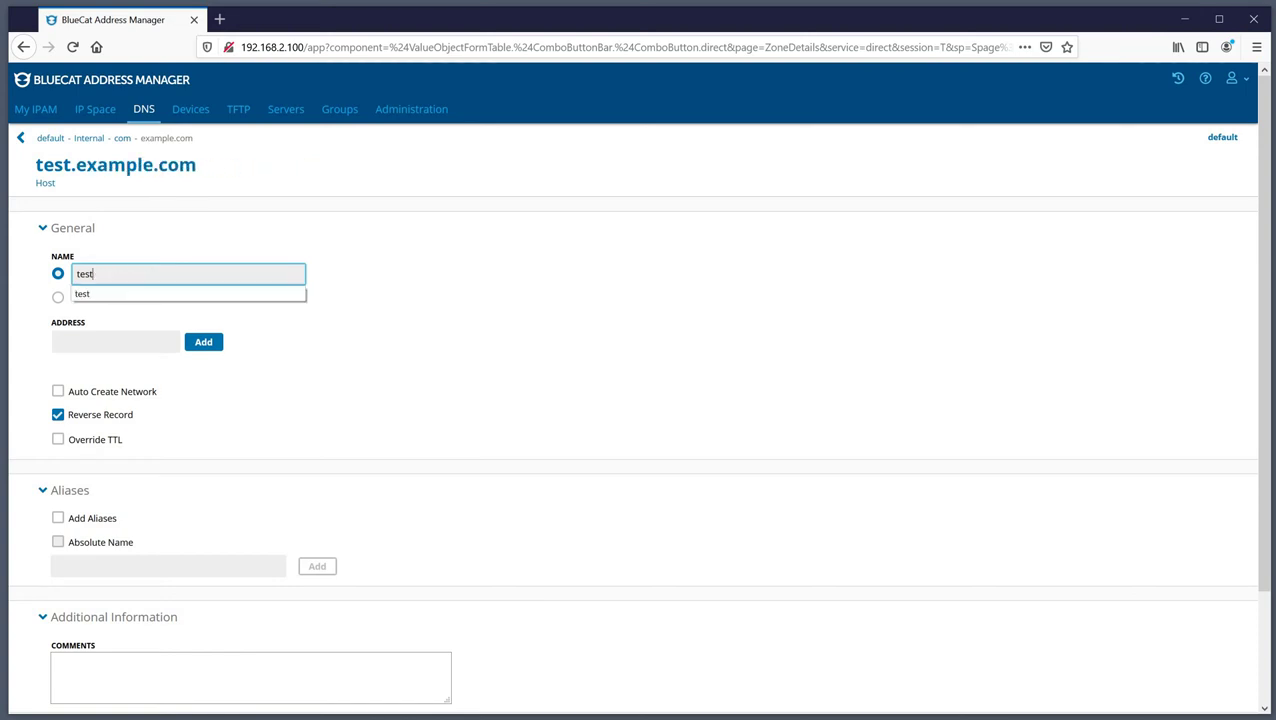
{"action": "key", "text": "Tab"}
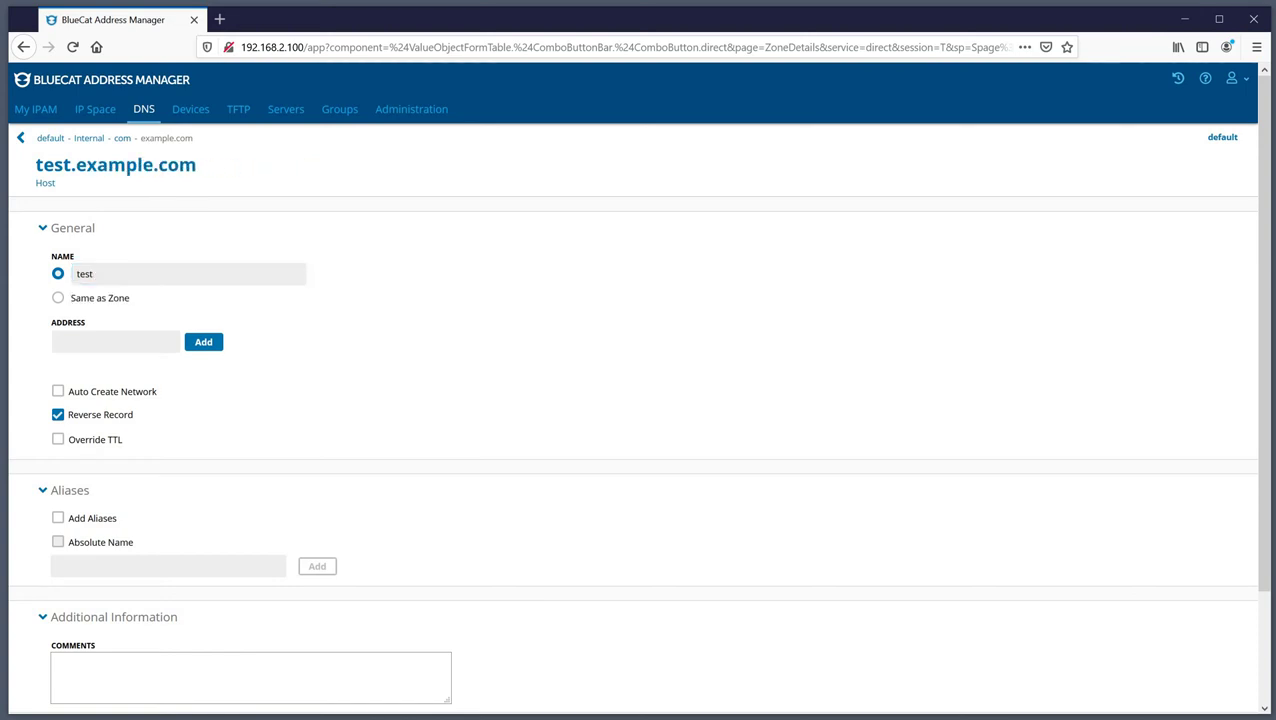
Enter address 10.0.0.200 and save the test host record
{"action": "left_click", "coordinate": [115, 341]}
{"action": "type", "text": "10.0.0."}
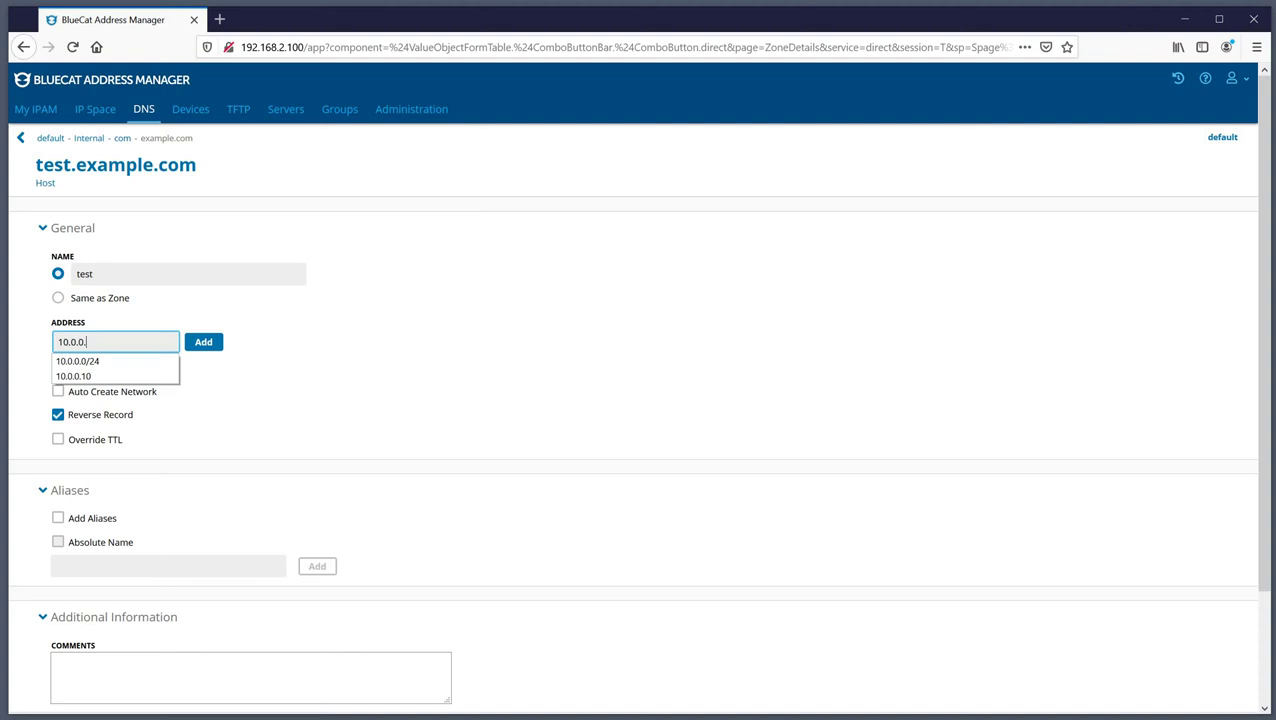
{"action": "type", "text": "200"}
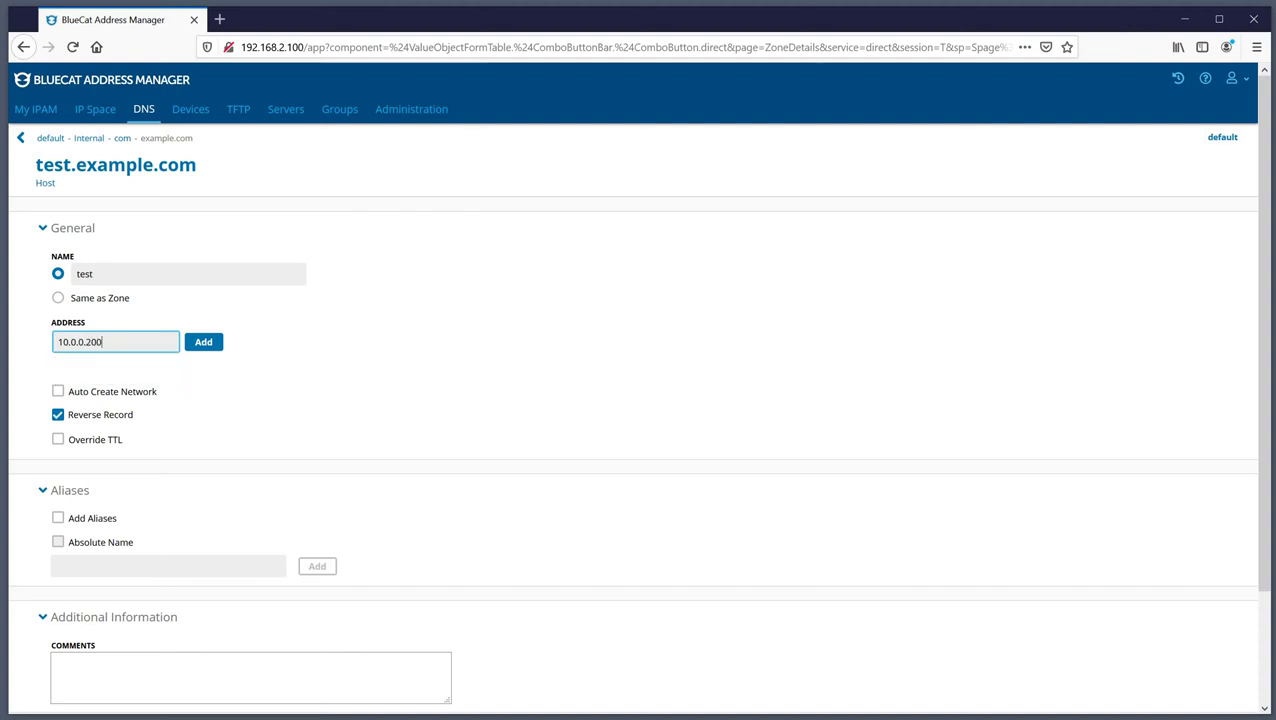
{"action": "scroll", "coordinate": [638, 390], "scroll_direction": "down", "scroll_amount": 2}
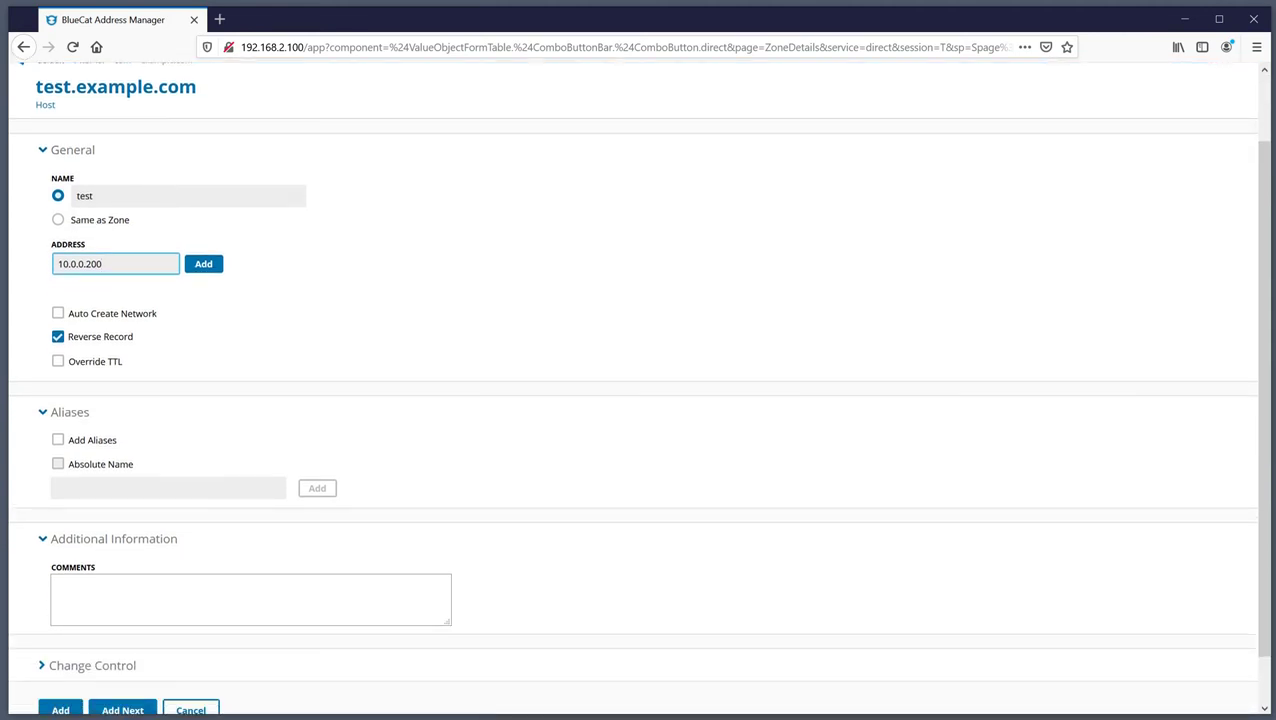
{"action": "scroll", "coordinate": [638, 390], "scroll_direction": "down", "scroll_amount": 1}
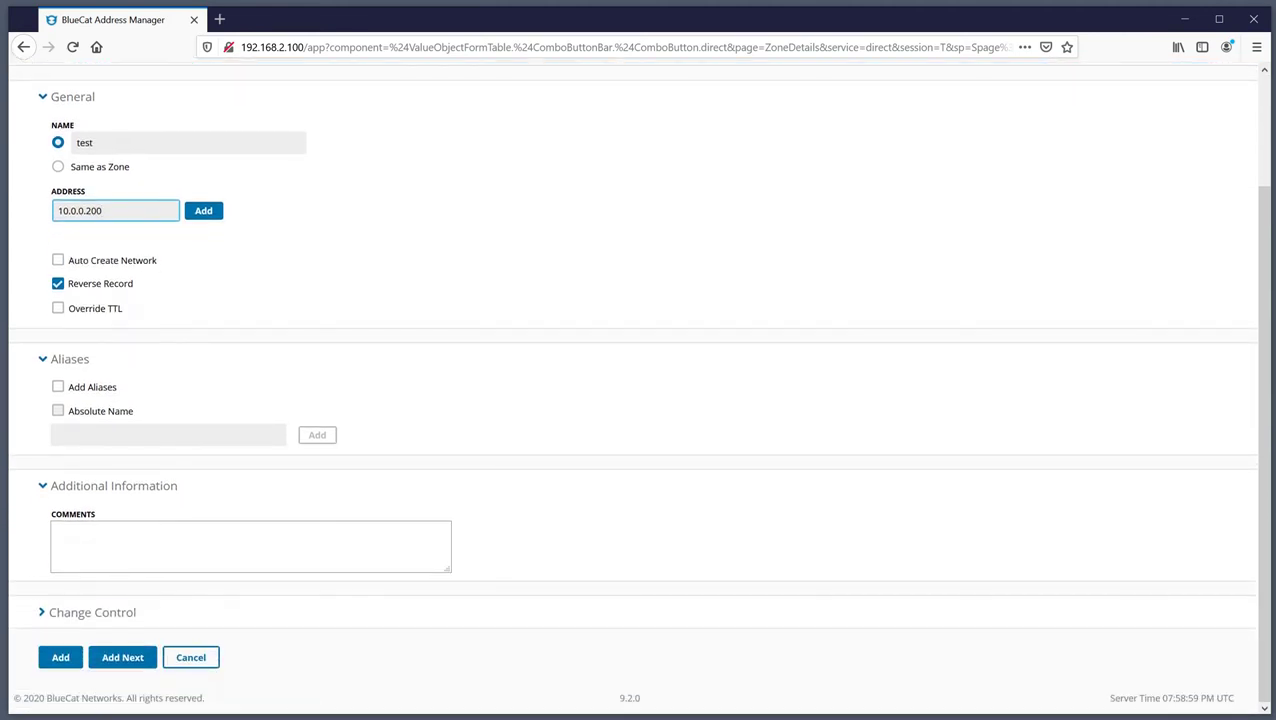
{"action": "left_click", "coordinate": [60, 657]}
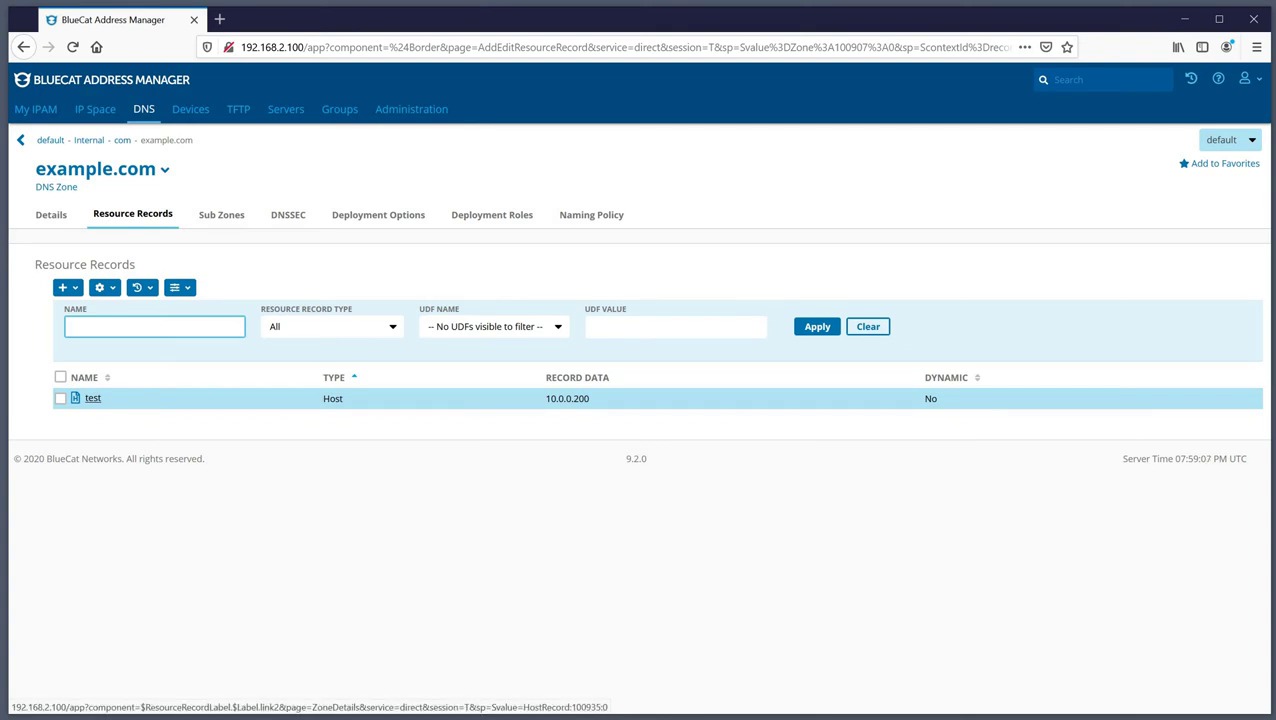
Open the test host record's details and review address 10.0.0.200 and reverse mapping
{"action": "left_click", "coordinate": [92, 398]}
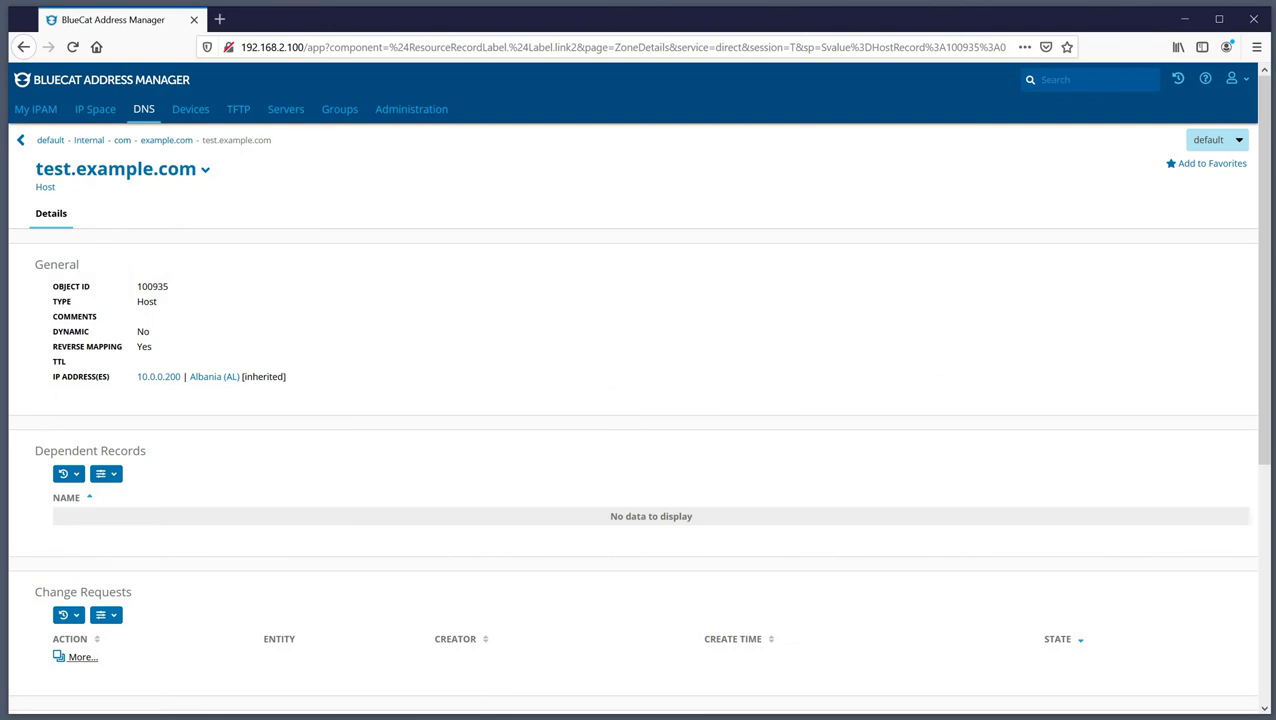
{"action": "scroll", "coordinate": [106, 380], "scroll_direction": "down", "scroll_amount": 3}
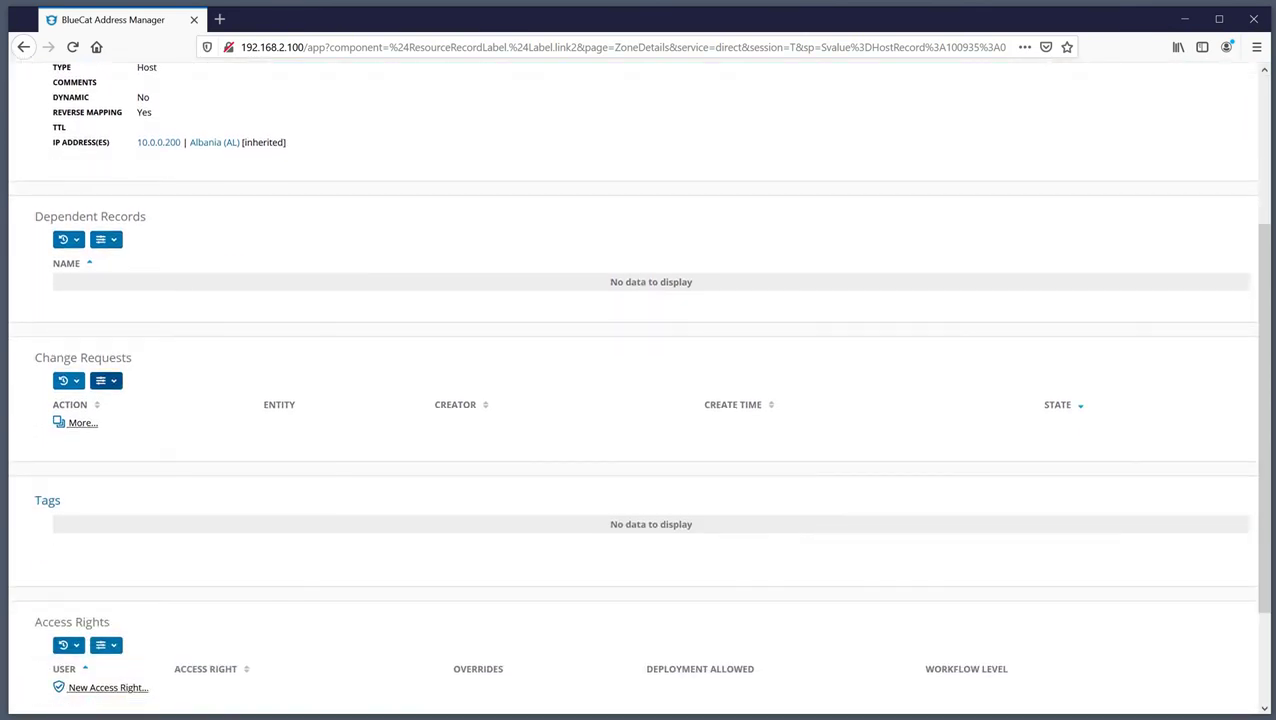
{"action": "scroll", "coordinate": [106, 380], "scroll_direction": "down", "scroll_amount": 2}
{"action": "scroll", "coordinate": [106, 380], "scroll_direction": "up", "scroll_amount": 1}
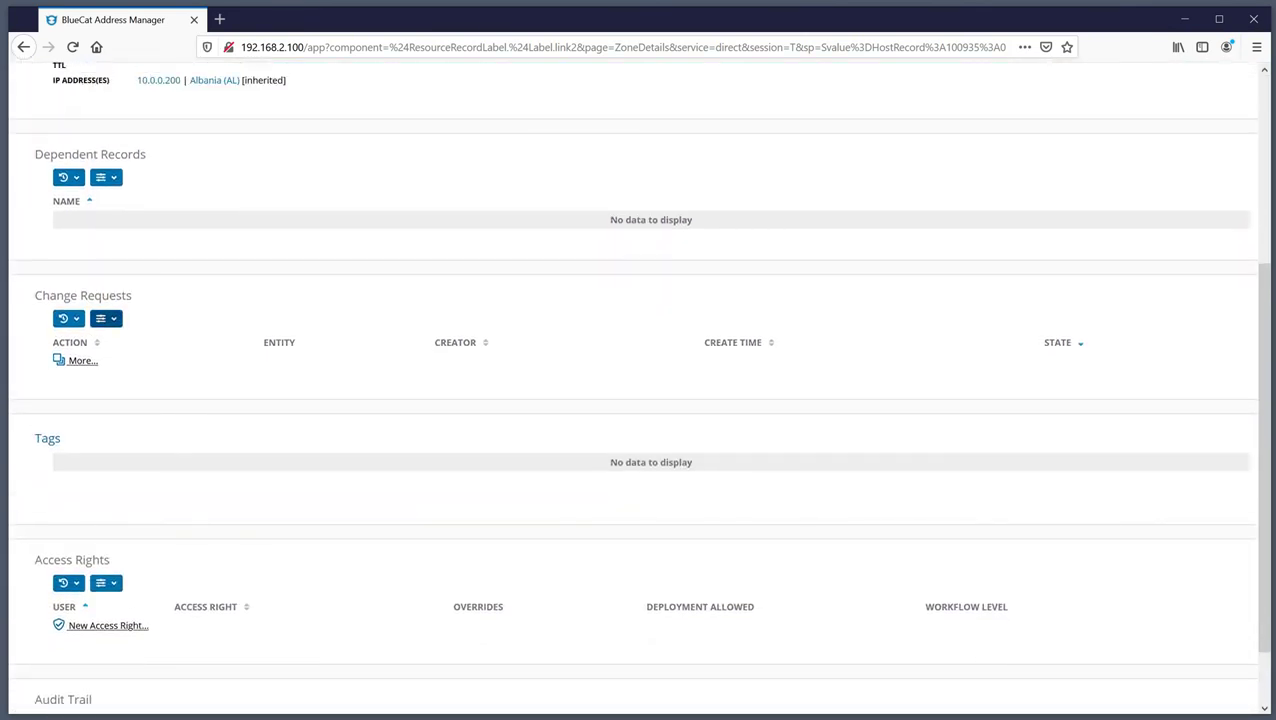
{"action": "scroll", "coordinate": [638, 386], "scroll_direction": "up", "scroll_amount": 1}
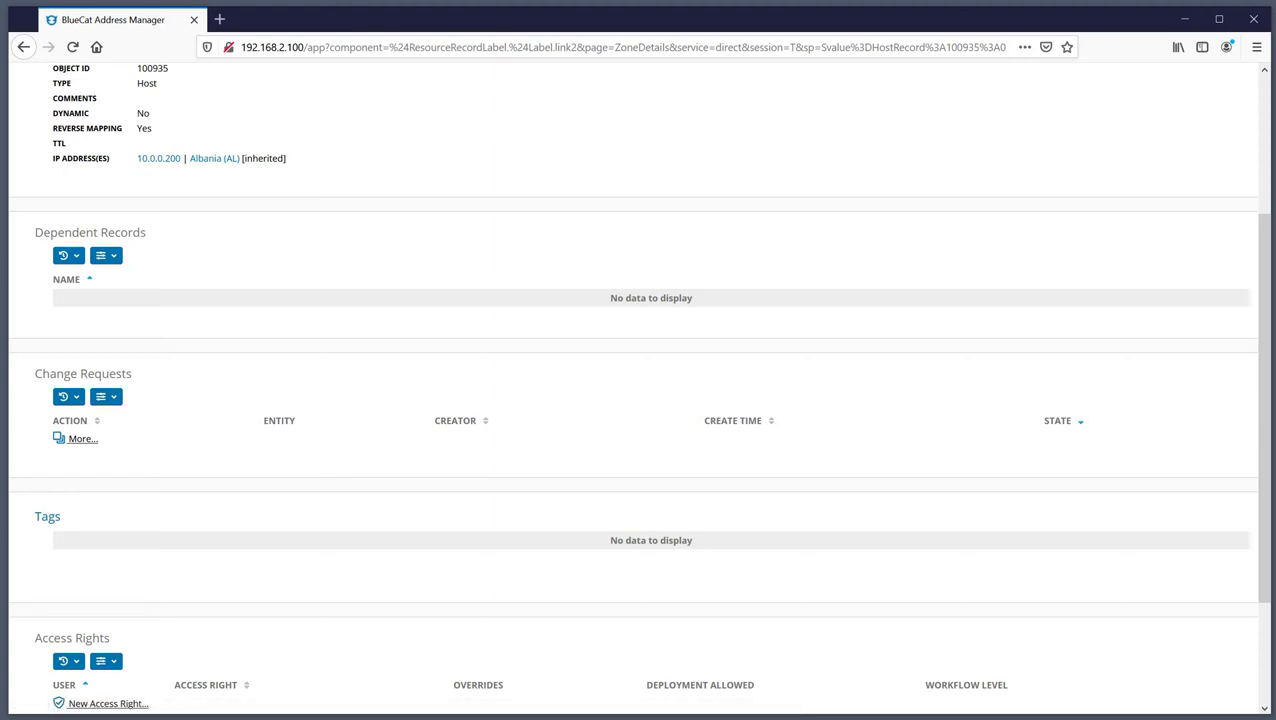
{"action": "scroll", "coordinate": [638, 400], "scroll_direction": "down", "scroll_amount": 3}
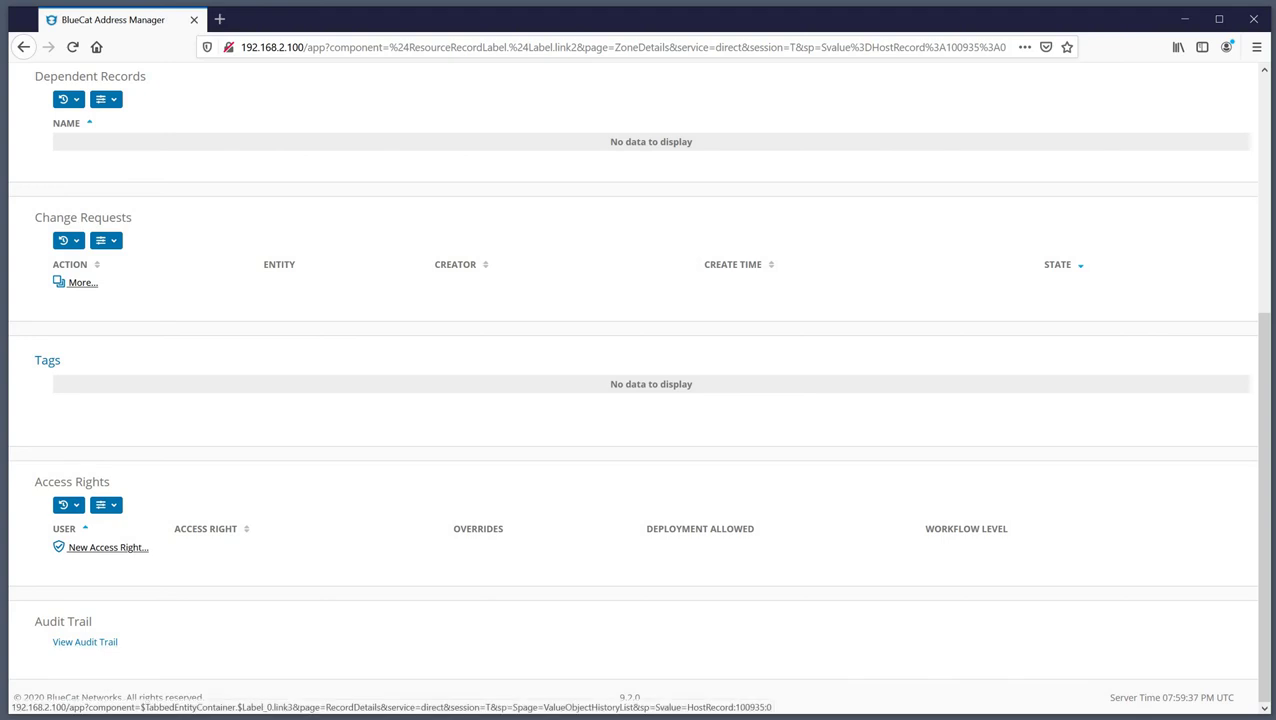
{"action": "scroll", "coordinate": [85, 642], "scroll_direction": "up", "scroll_amount": 7}
{"action": "scroll", "coordinate": [85, 642], "scroll_direction": "down", "scroll_amount": 7}
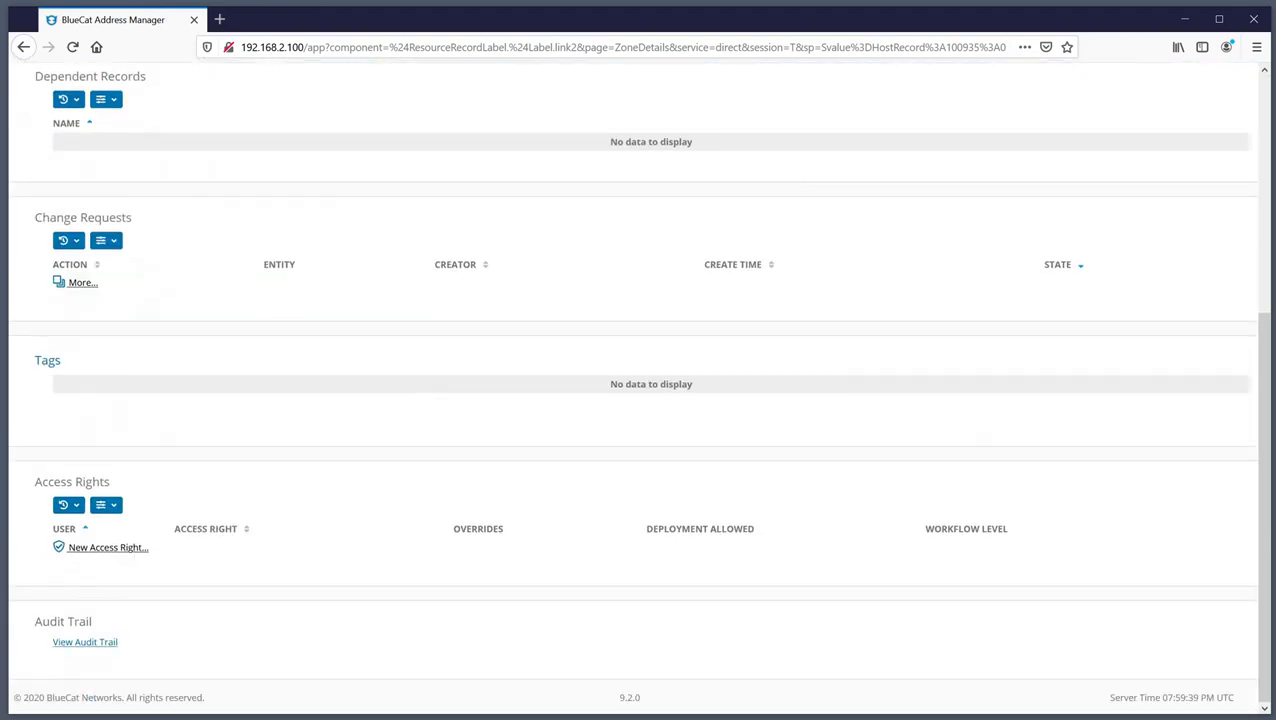
Open the test host's audit trail and view transaction 3067, noting host test and Static state
{"action": "left_click", "coordinate": [82, 640]}
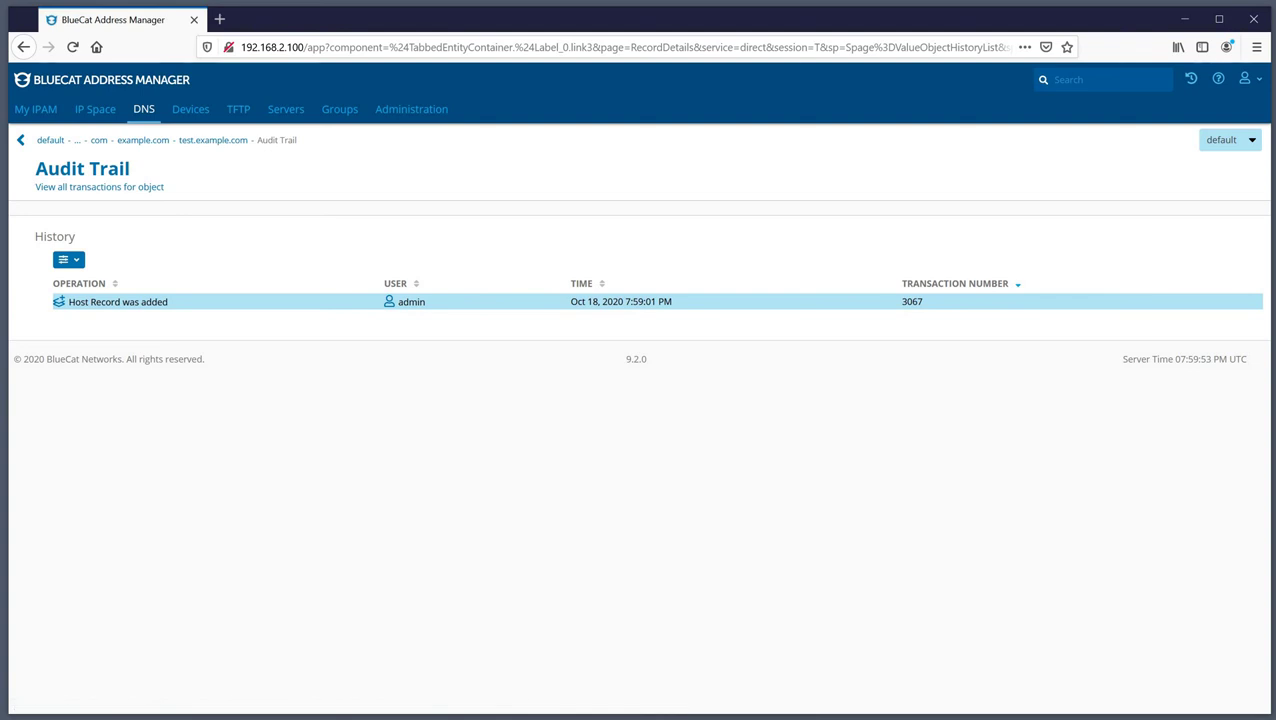
{"action": "left_click", "coordinate": [118, 301]}
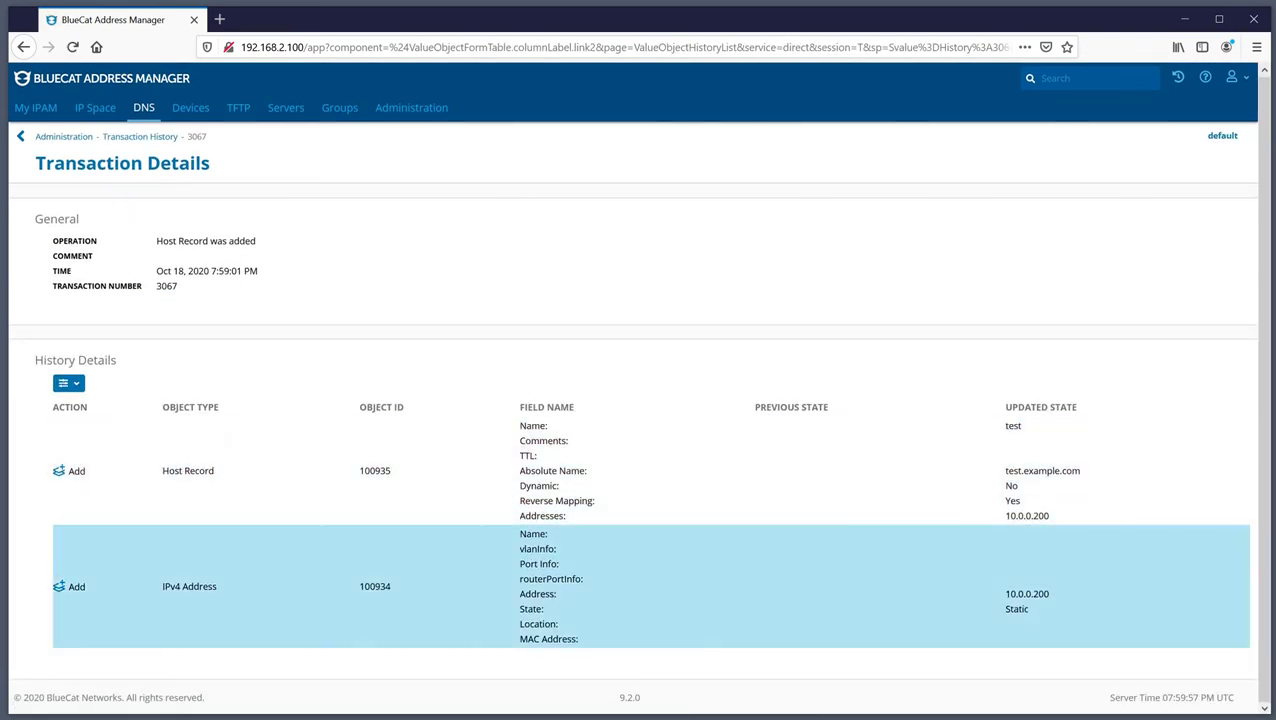
{"action": "left_click_drag", "start_coordinate": [1005, 608], "coordinate": [1014, 608]}
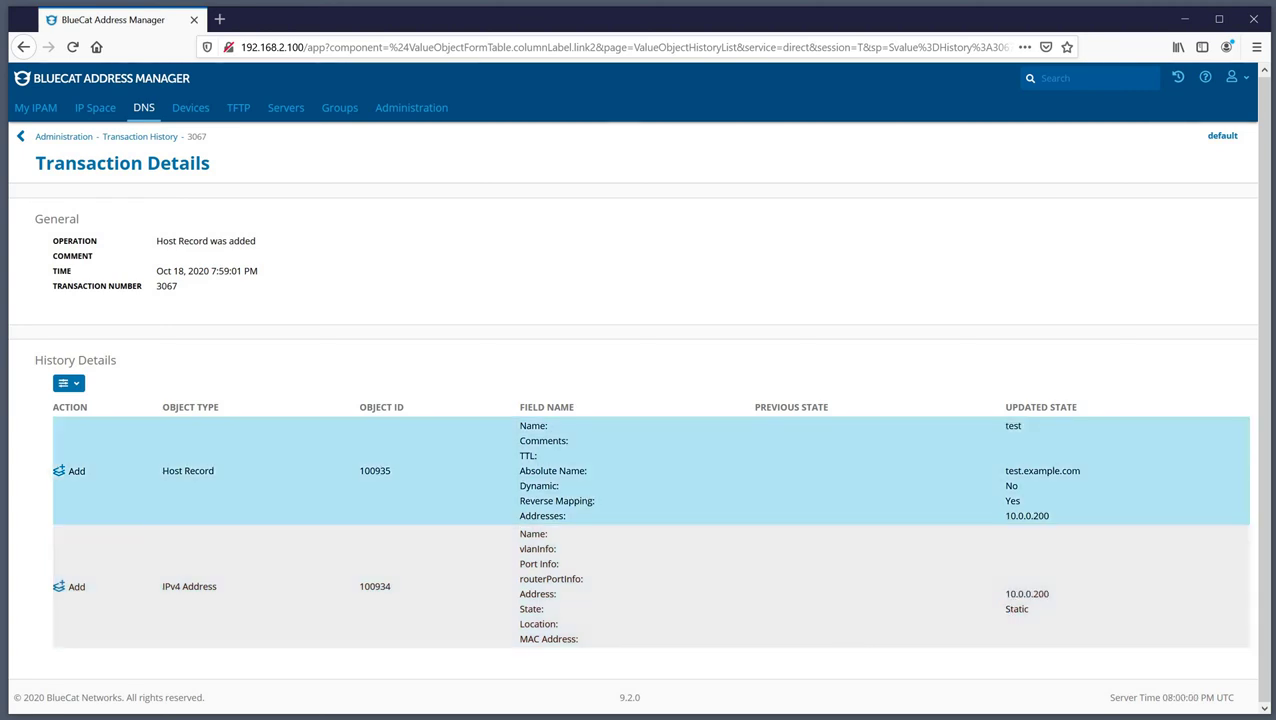
{"action": "left_click_drag", "start_coordinate": [1022, 425], "coordinate": [1004, 425]}
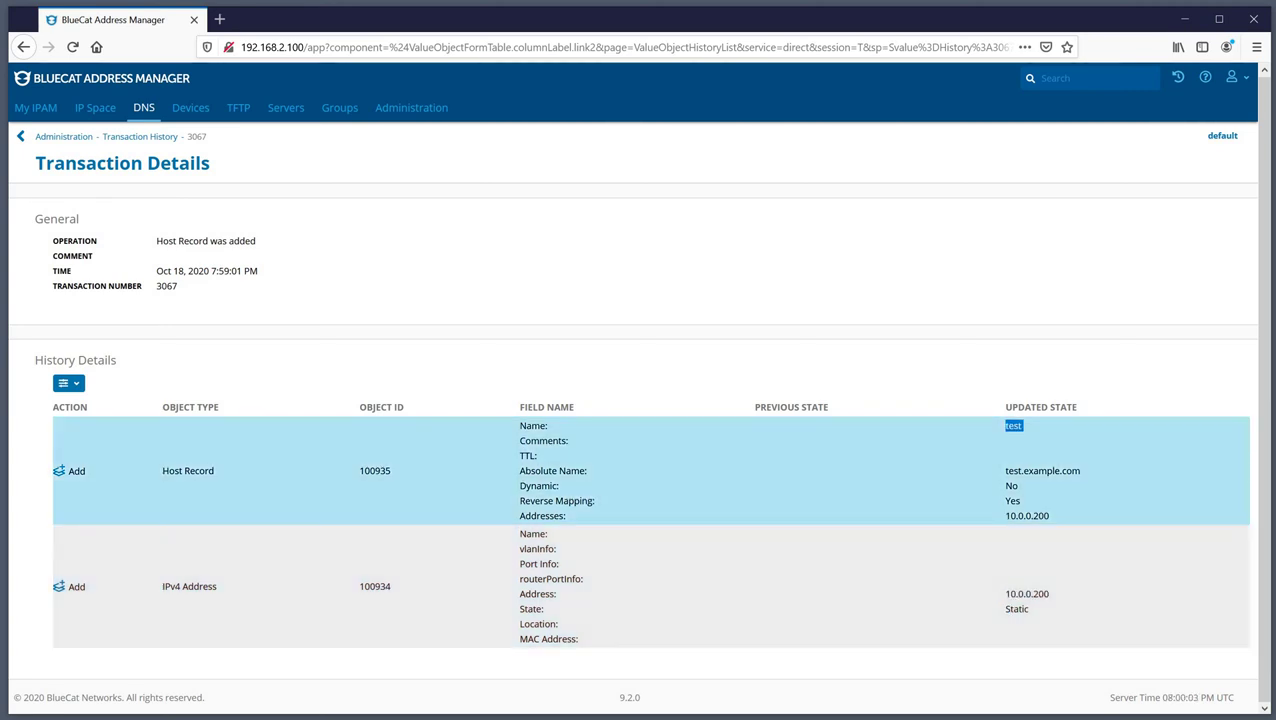
Leave transaction history for Administration and reach the default configuration's DNS views
{"action": "left_click", "coordinate": [140, 138]}
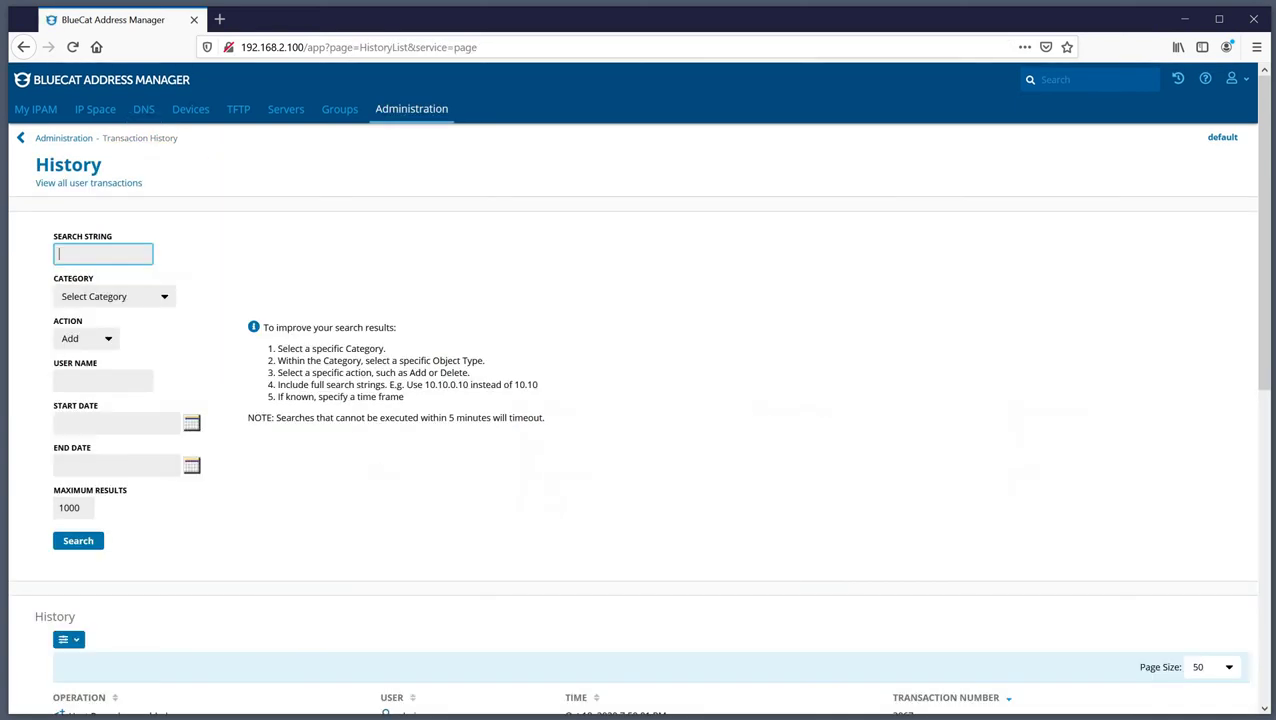
{"action": "left_click", "coordinate": [62, 134]}
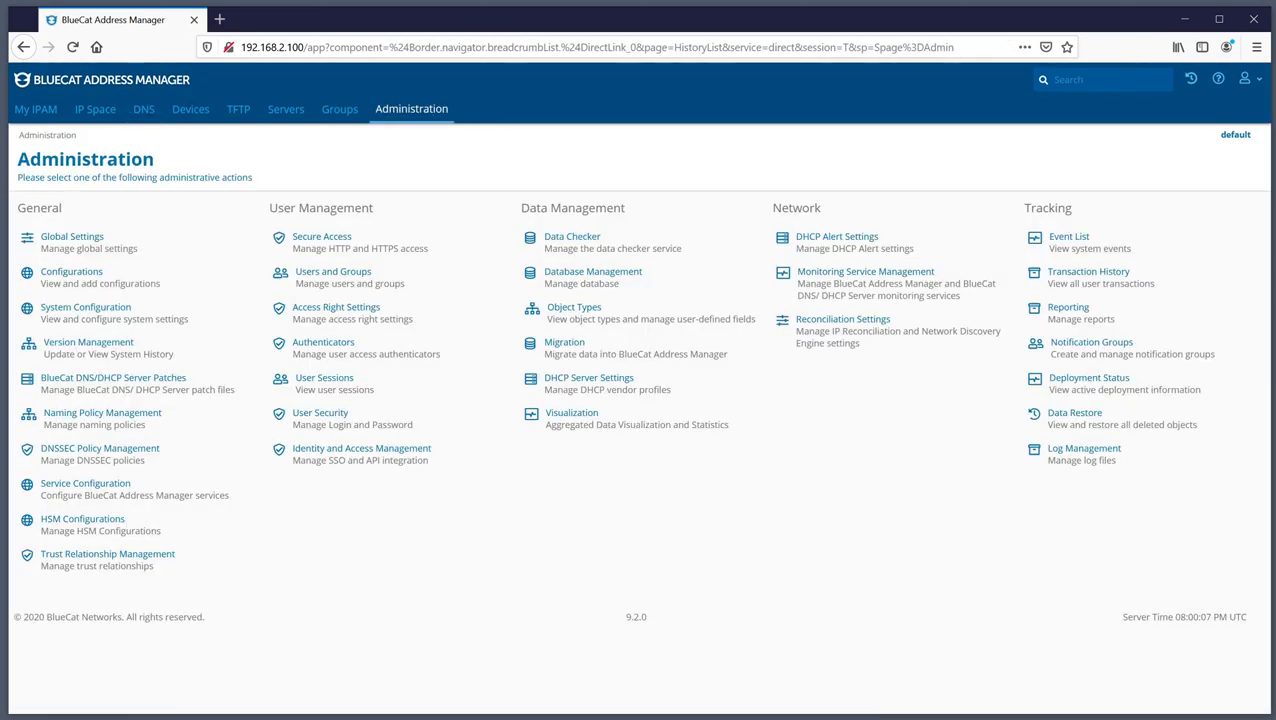
{"action": "left_click", "coordinate": [95, 109]}
{"action": "left_click", "coordinate": [144, 109]}
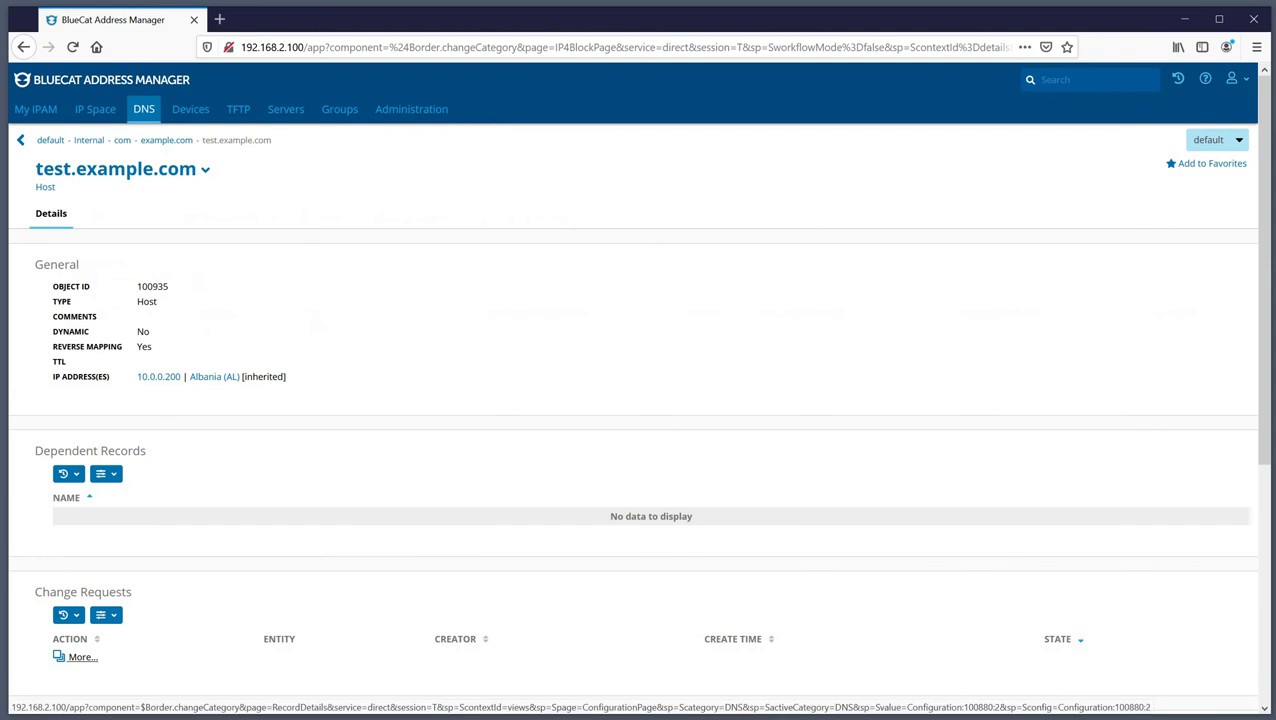
{"action": "left_click", "coordinate": [144, 109]}
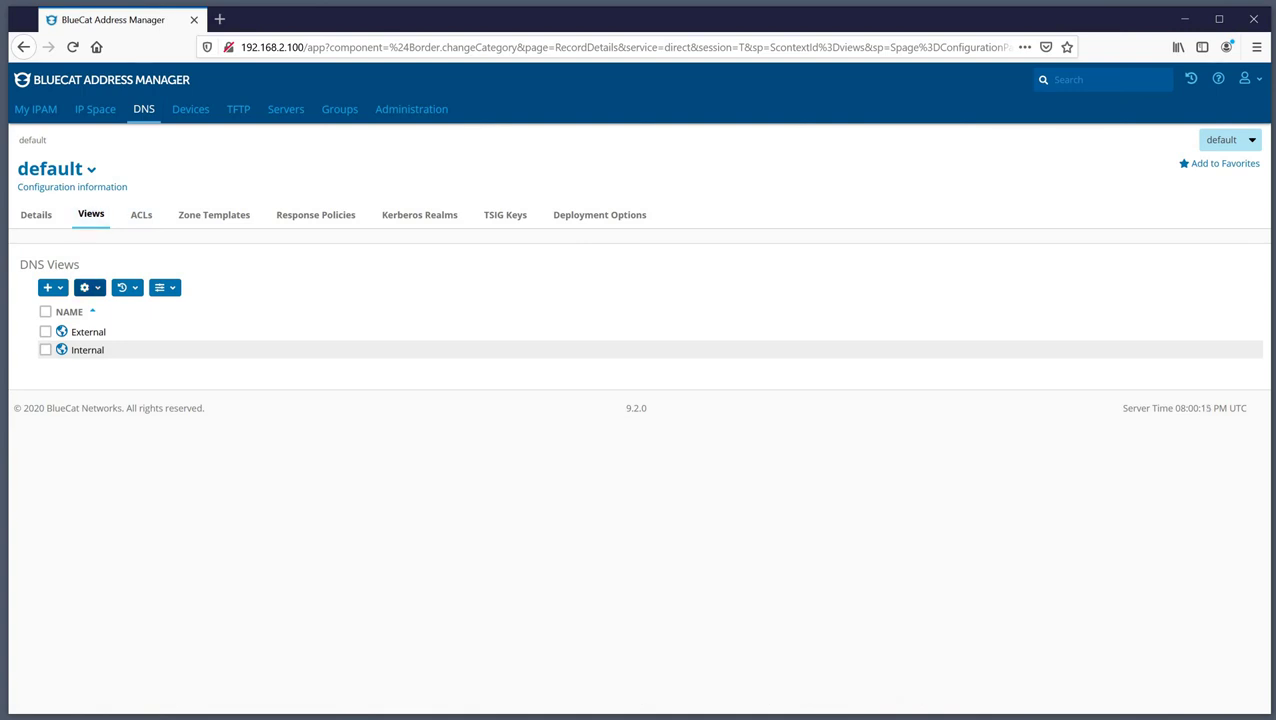
Open Internal > com > example.com, then show the com zone's Sub Zones
{"action": "left_click", "coordinate": [87, 350]}
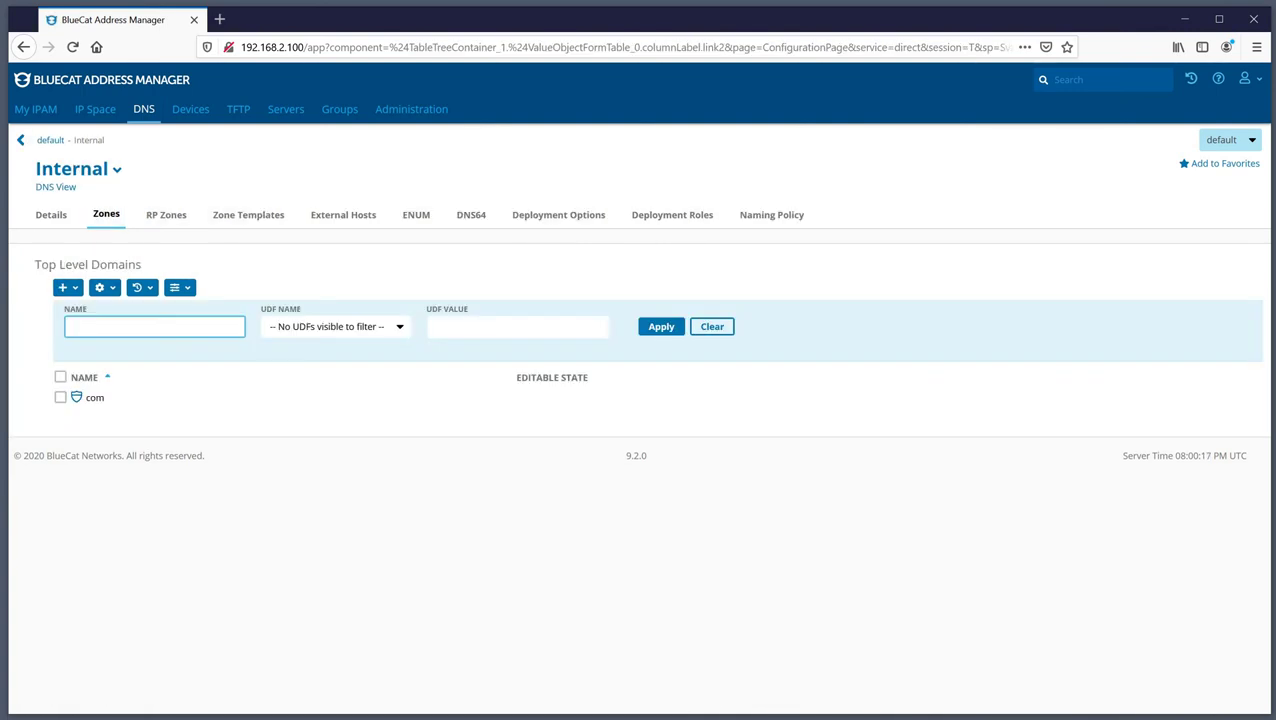
{"action": "left_click", "coordinate": [94, 397]}
{"action": "left_click", "coordinate": [95, 398]}
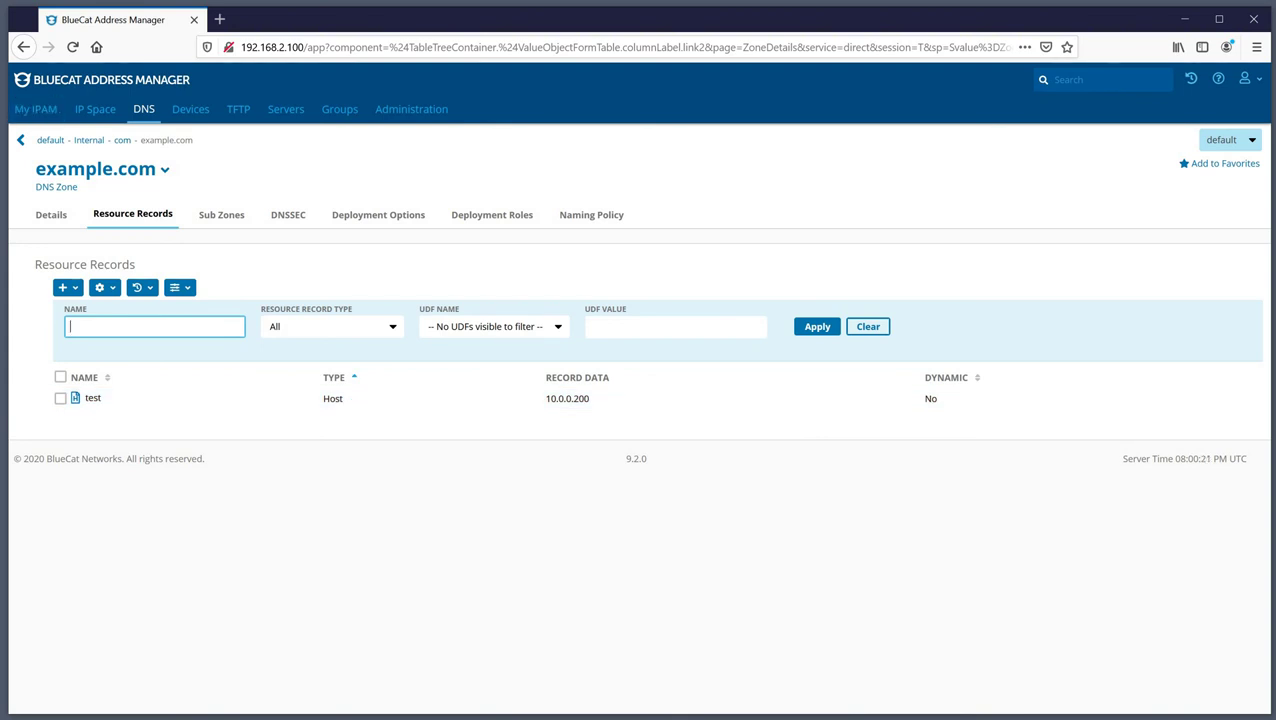
{"action": "left_click", "coordinate": [122, 140]}
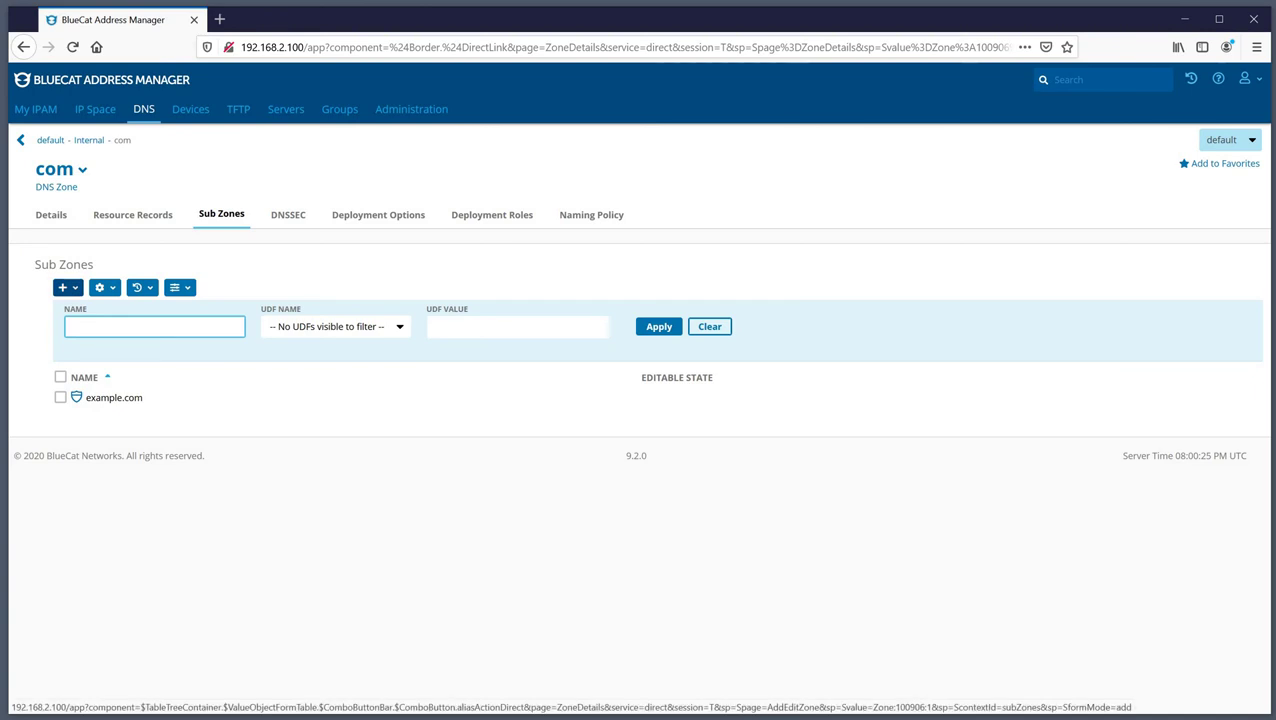
Add a zone named ddiexpress.com under com with Deployable left checked
{"action": "left_click", "coordinate": [63, 287]}
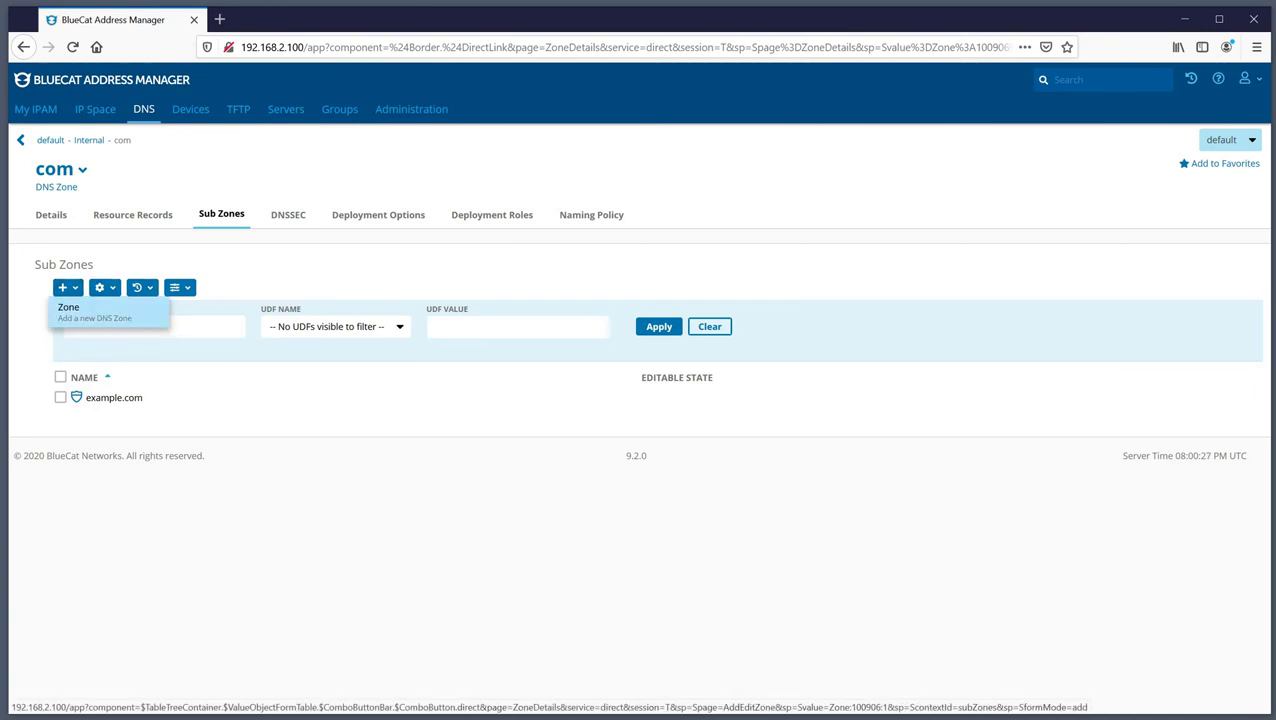
{"action": "left_click", "coordinate": [90, 312]}
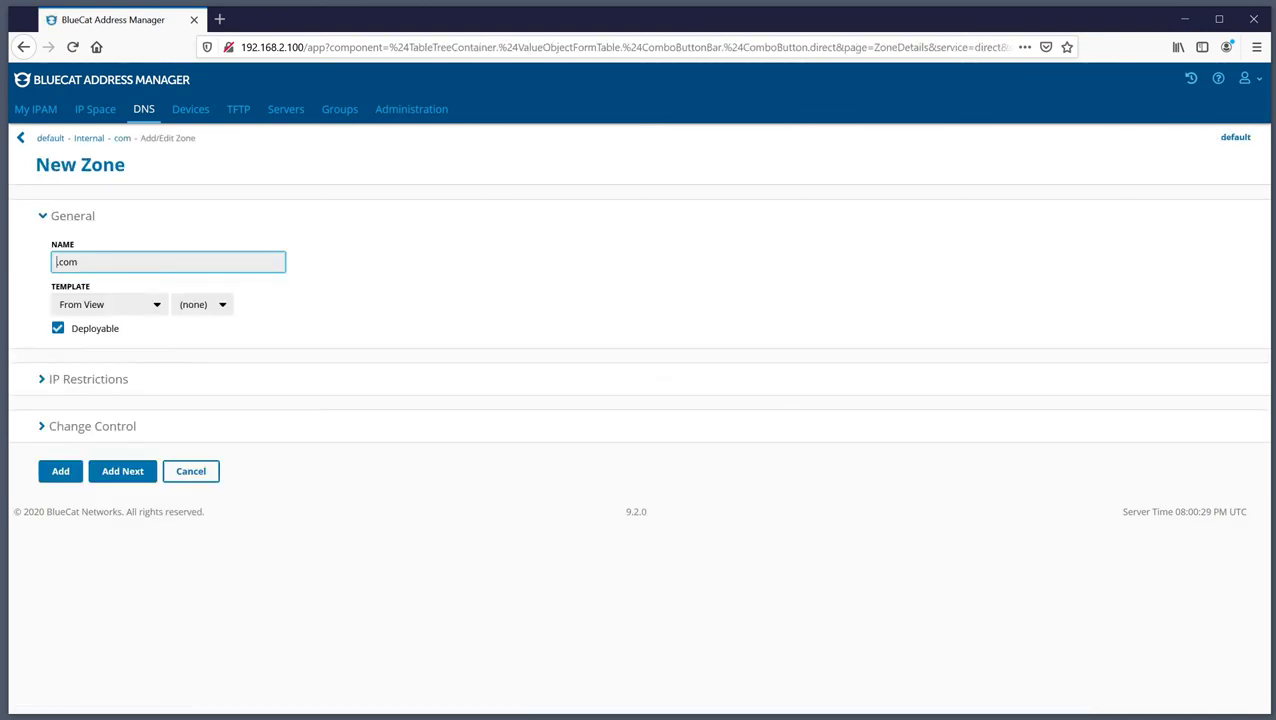
{"action": "type", "text": "ddiexpress"}
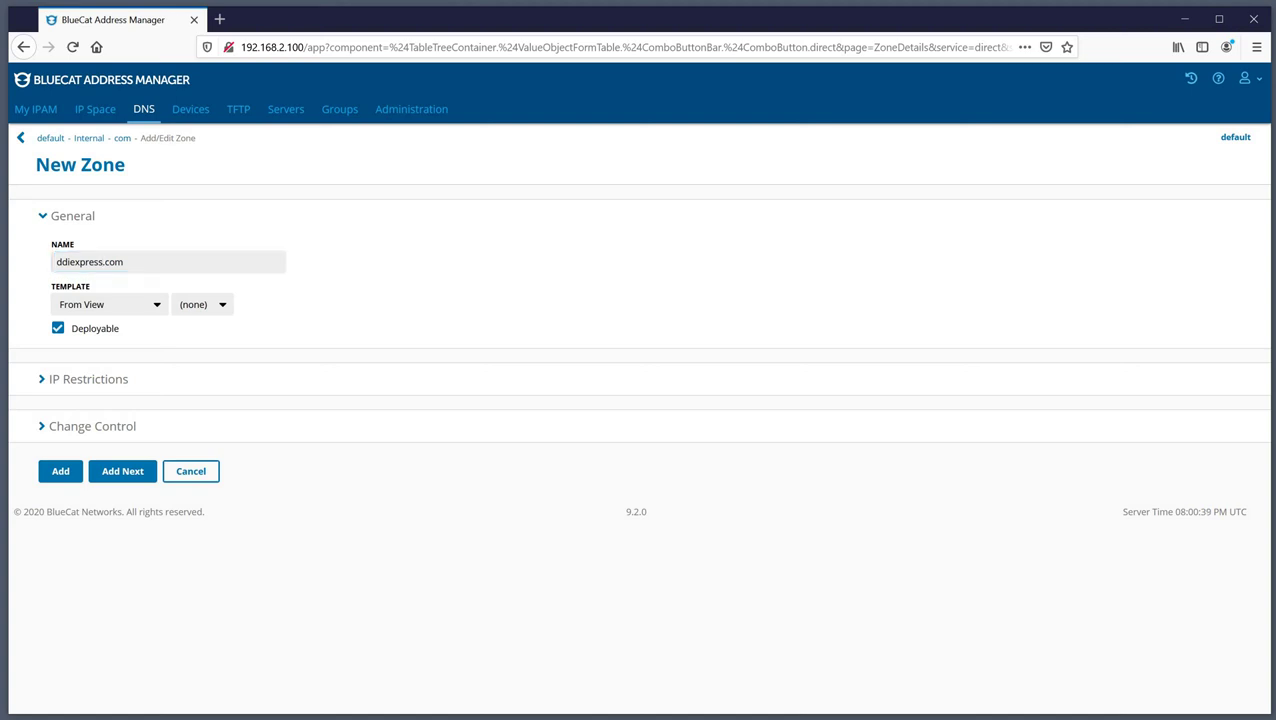
{"action": "left_click_drag", "start_coordinate": [121, 329], "coordinate": [70, 329]}
{"action": "left_click", "coordinate": [58, 328]}
{"action": "key", "text": "space"}
{"action": "key", "text": "space"}
{"action": "key", "text": "space"}
{"action": "key", "text": "space"}
{"action": "key", "text": "space"}
{"action": "left_click", "coordinate": [60, 471]}
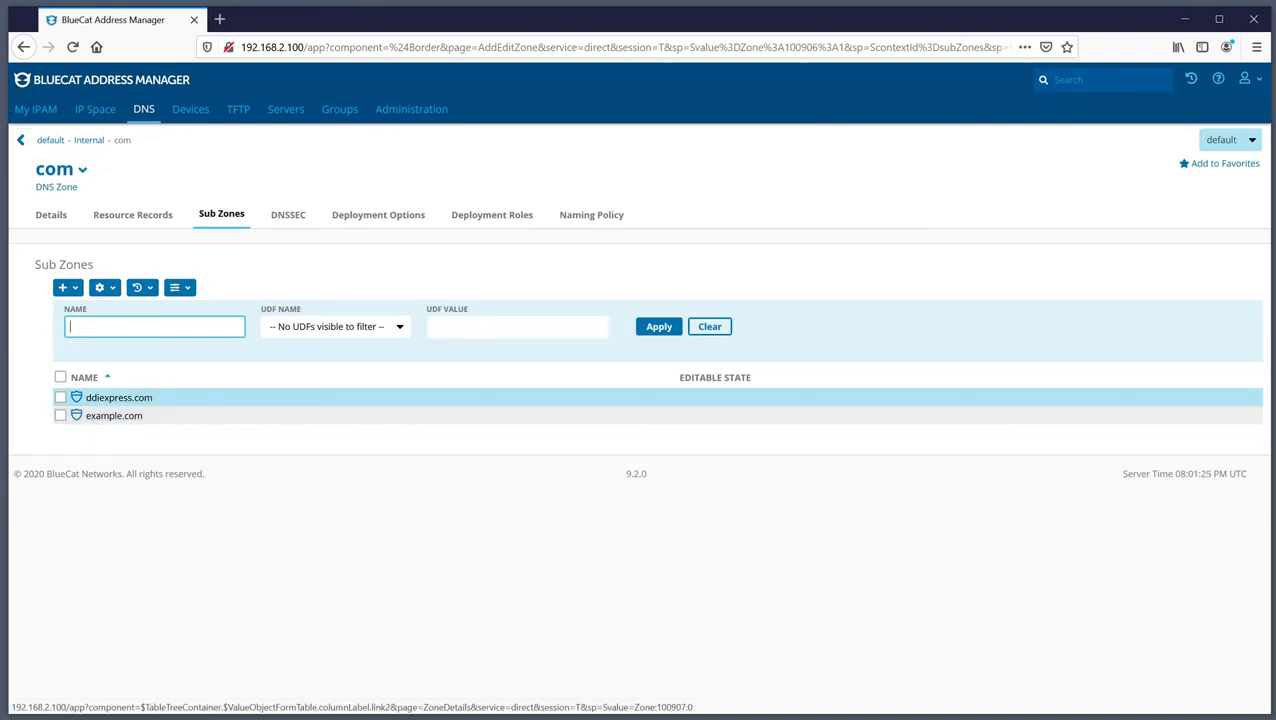
Open the ddiexpress.com zone and look through its Sub Zones, DNSSEC and Deployment Options tabs
{"action": "left_click", "coordinate": [118, 397]}
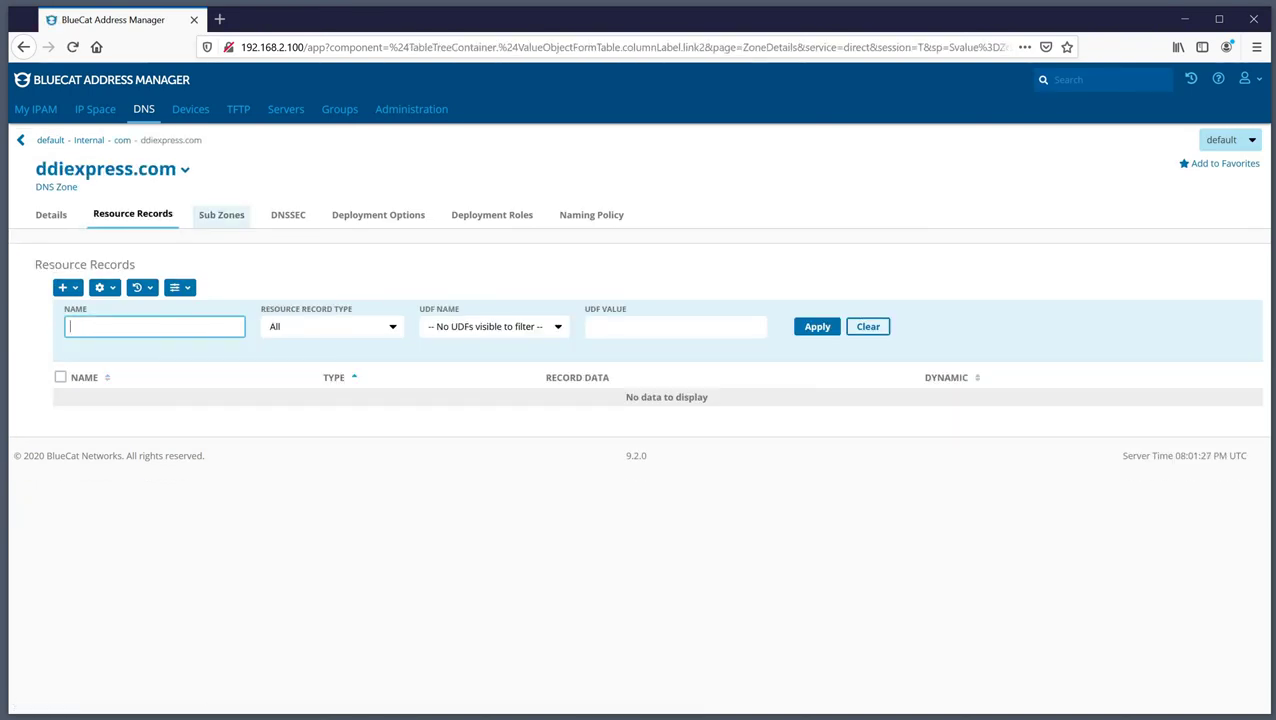
{"action": "left_click", "coordinate": [221, 214]}
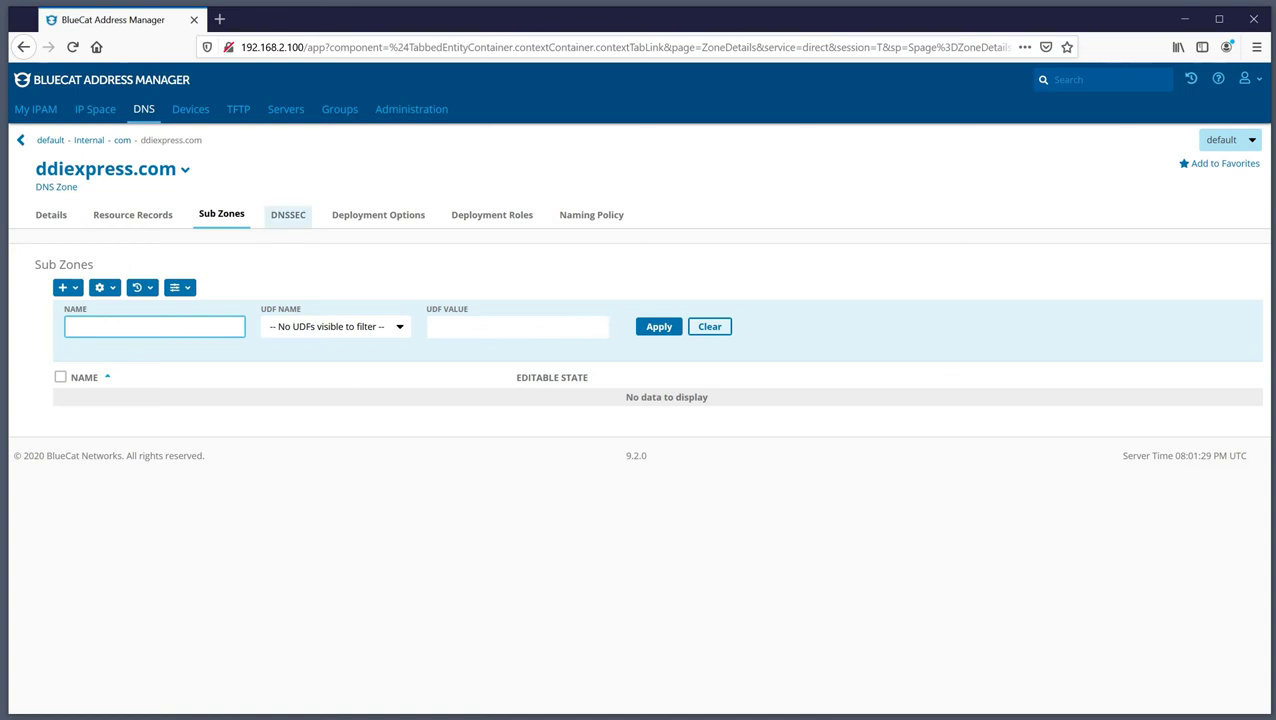
{"action": "left_click", "coordinate": [288, 214]}
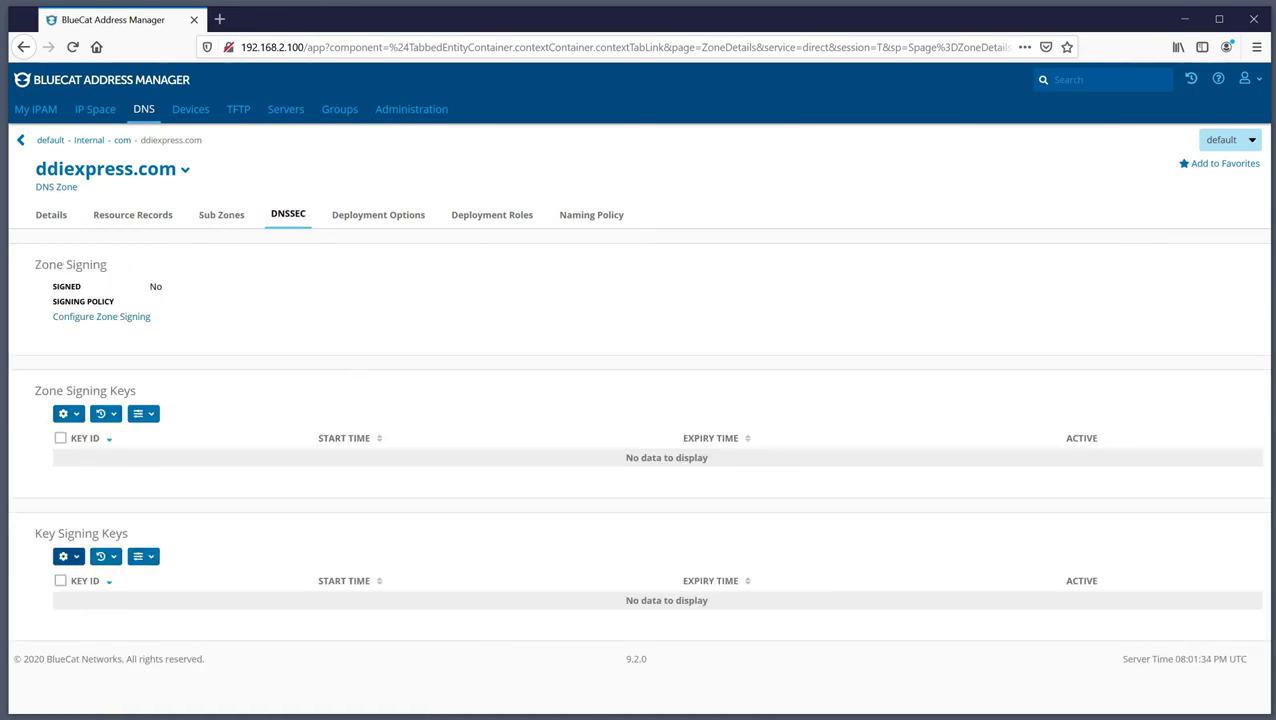
{"action": "left_click", "coordinate": [378, 214]}
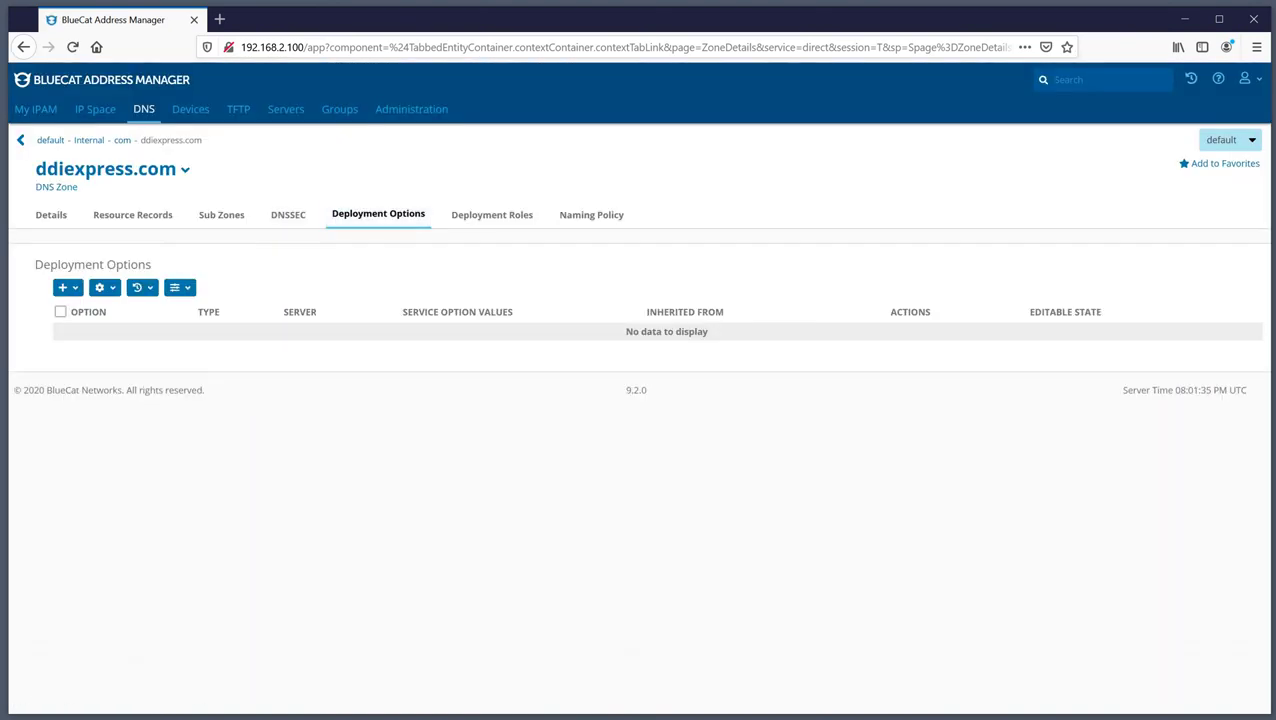
Start a DNS deployment option, cancel it, and view the empty Deployment Roles tab
{"action": "left_click", "coordinate": [67, 287]}
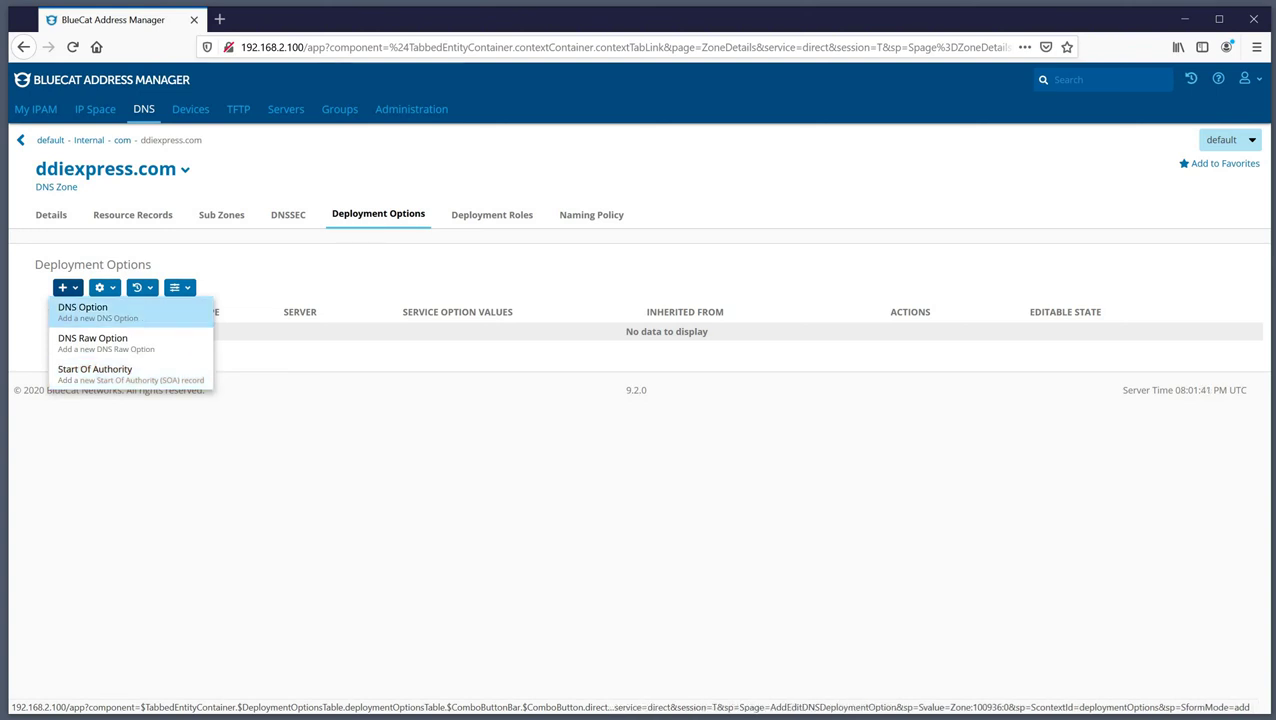
{"action": "left_click", "coordinate": [83, 307]}
{"action": "left_click", "coordinate": [125, 263]}
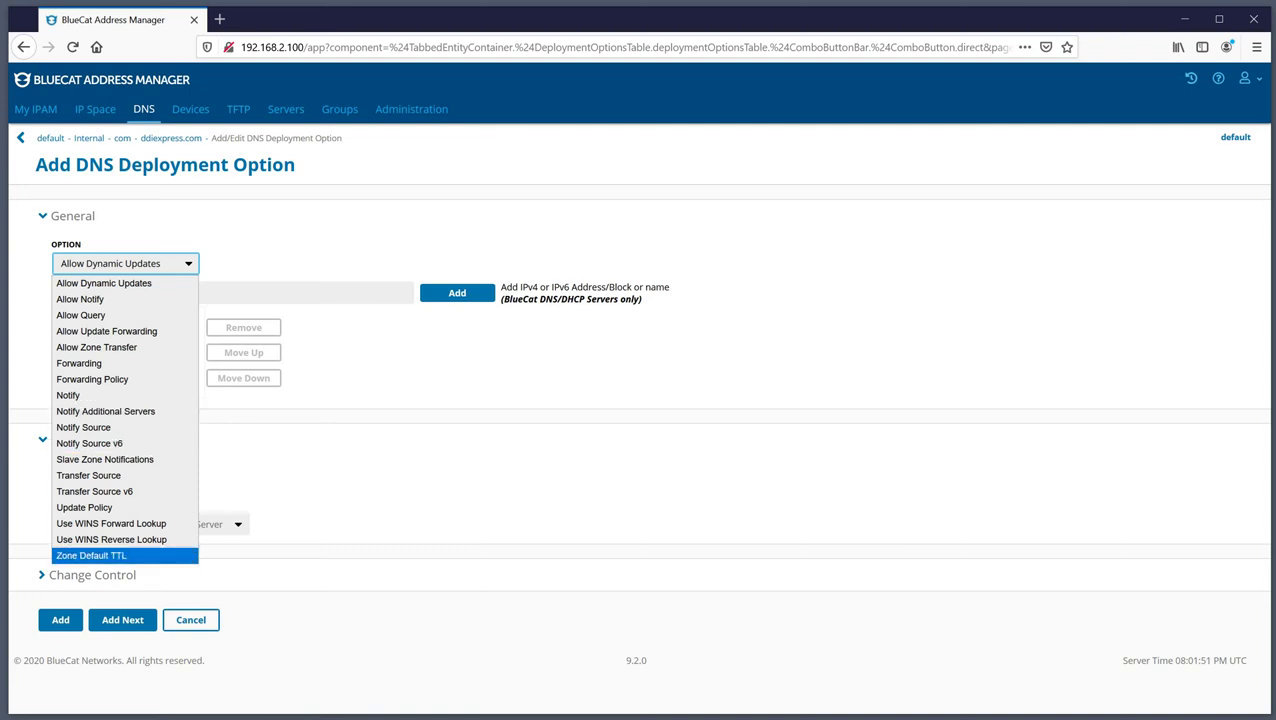
{"action": "left_click", "coordinate": [190, 619]}
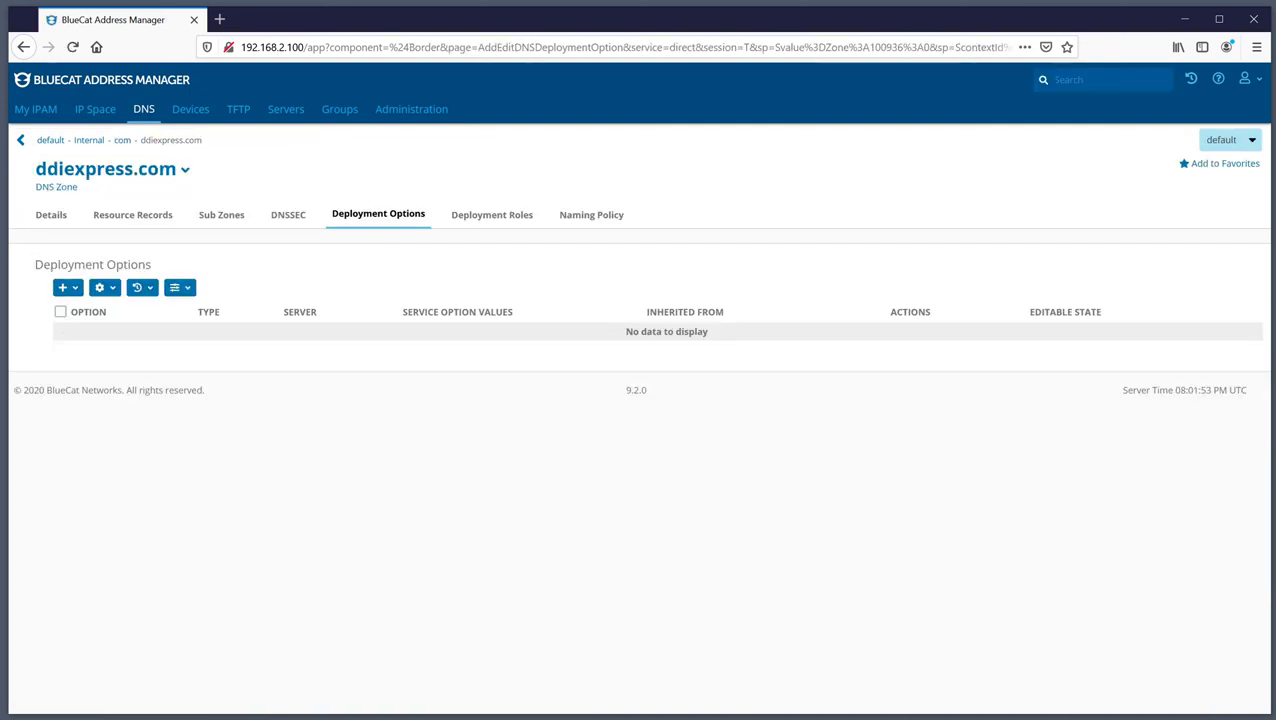
{"action": "left_click", "coordinate": [492, 214]}
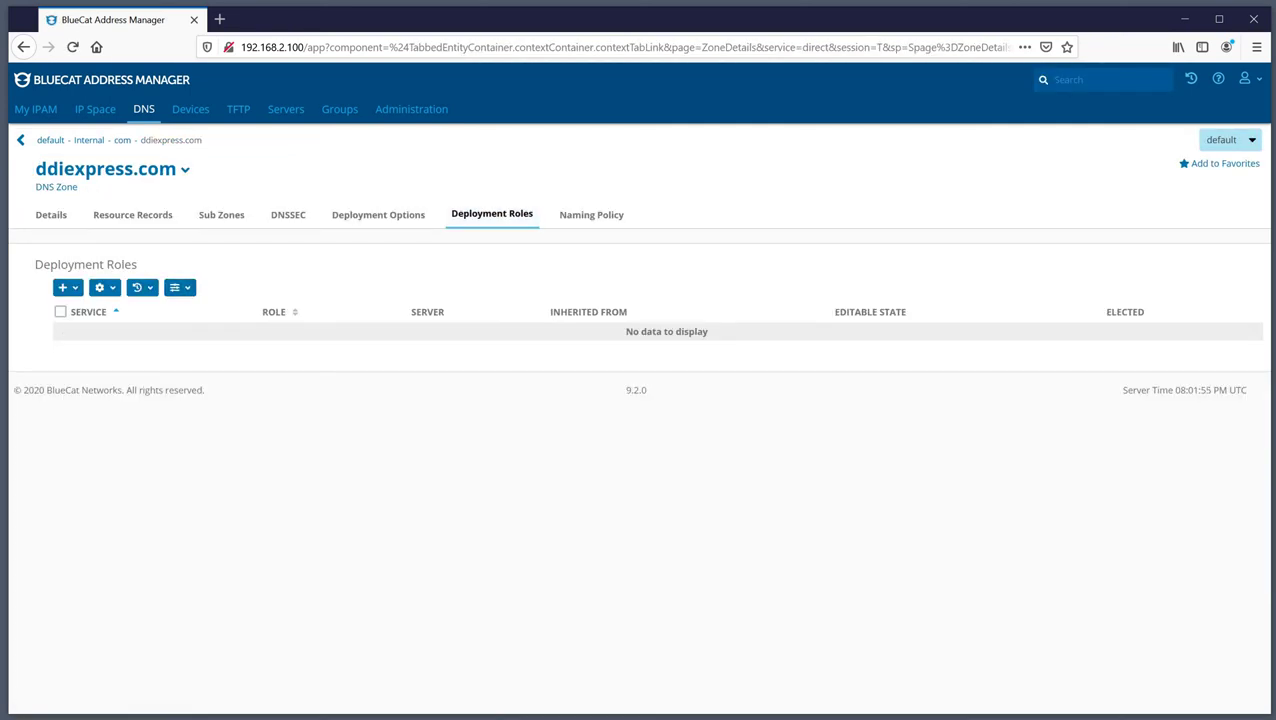
Start a new DNS deployment role for ddiexpress.com, keeping Master as the role type
{"action": "left_click", "coordinate": [63, 287]}
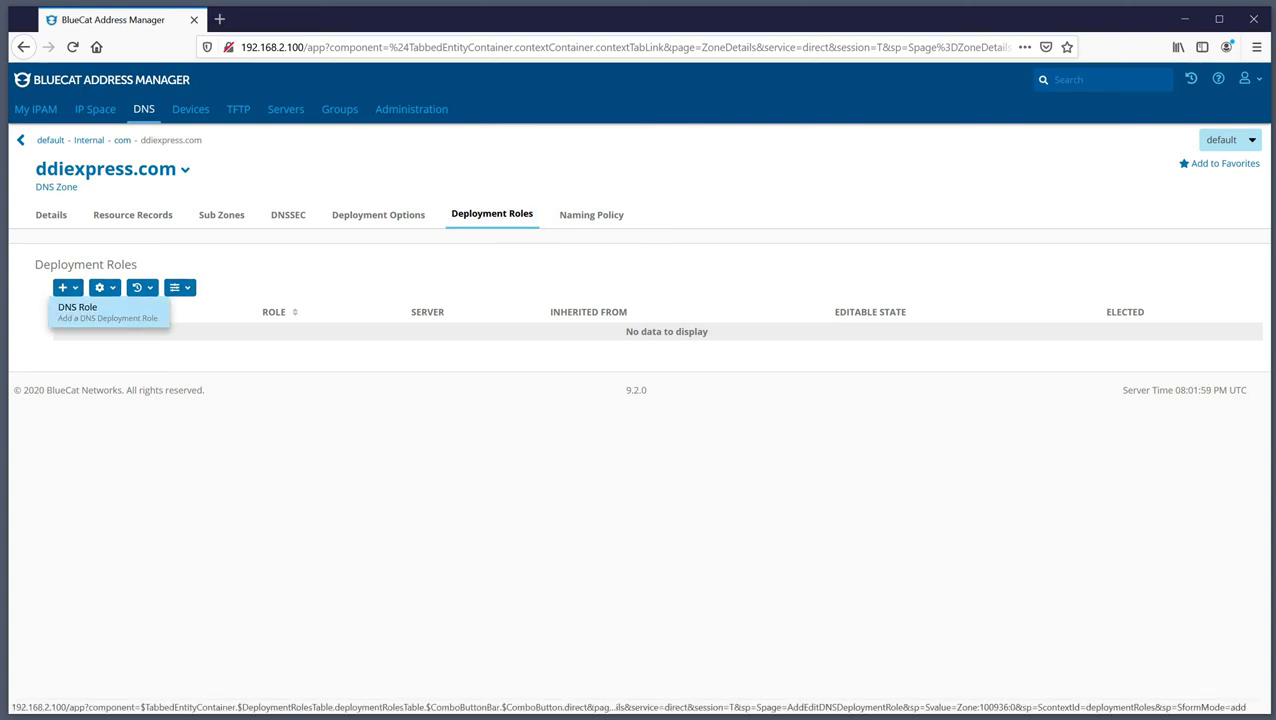
{"action": "left_click", "coordinate": [80, 310]}
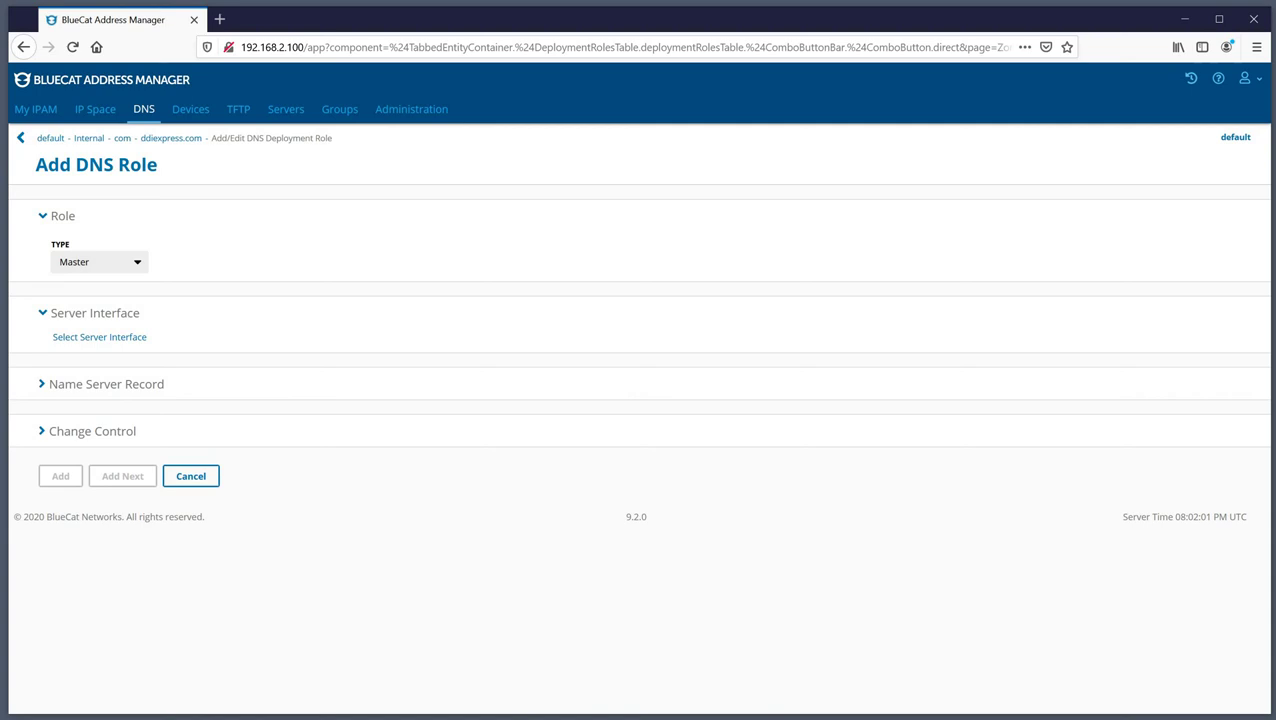
{"action": "left_click", "coordinate": [99, 261]}
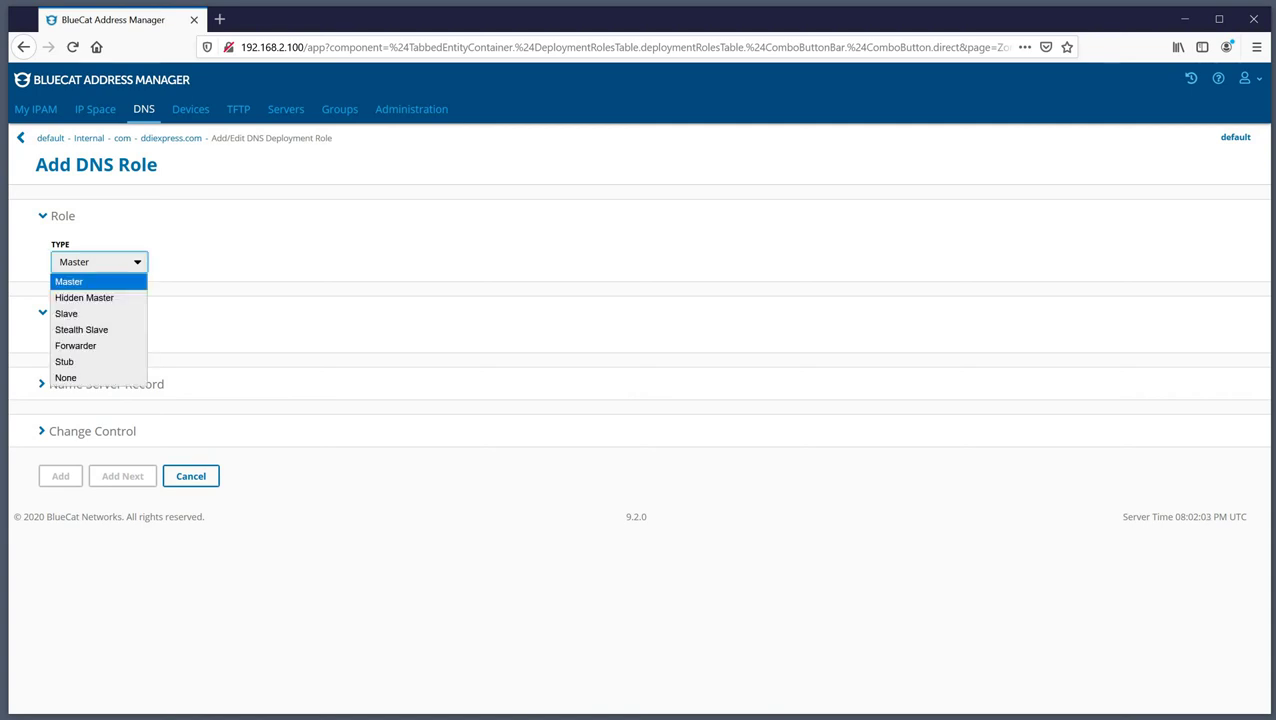
{"action": "left_click", "coordinate": [70, 279]}
{"action": "left_click", "coordinate": [99, 261]}
{"action": "left_click", "coordinate": [70, 279]}
{"action": "left_click", "coordinate": [99, 261]}
{"action": "left_click", "coordinate": [70, 279]}
{"action": "left_click", "coordinate": [99, 261]}
{"action": "left_click", "coordinate": [70, 279]}
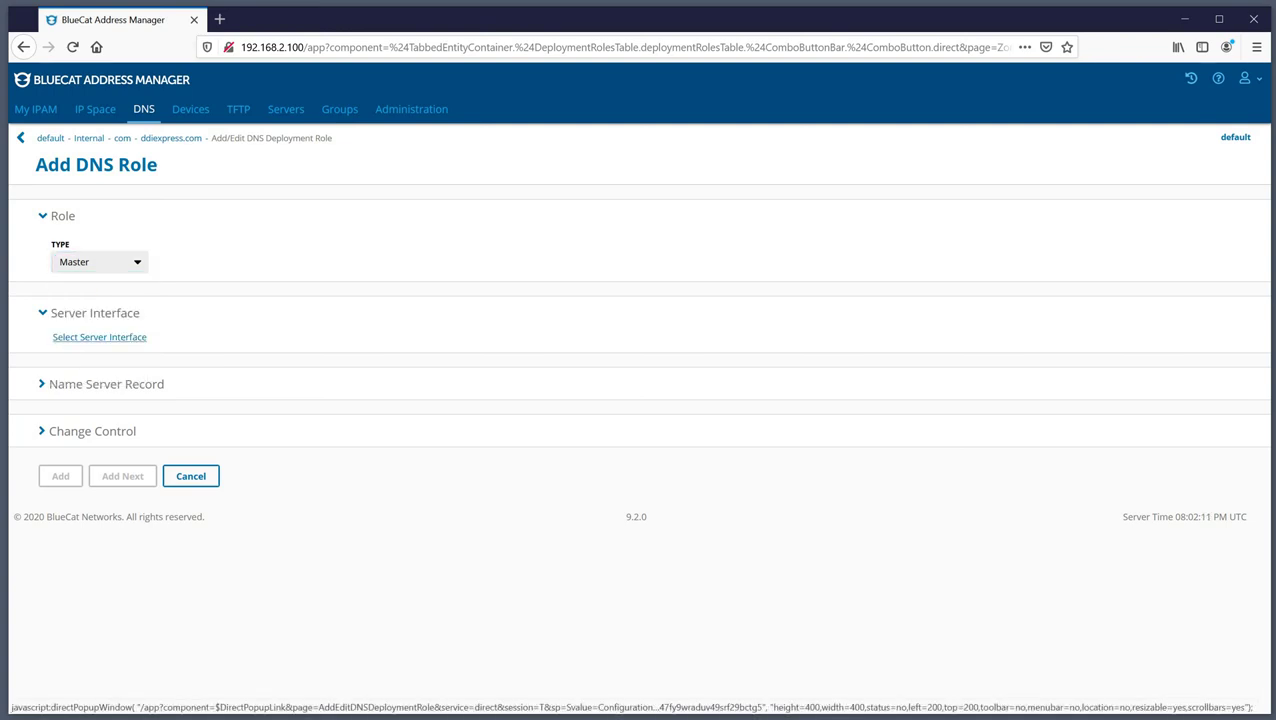
Attach the DNS-DHCP Server's dnsdhcpserver interface and save the Master role
{"action": "left_click", "coordinate": [99, 337]}
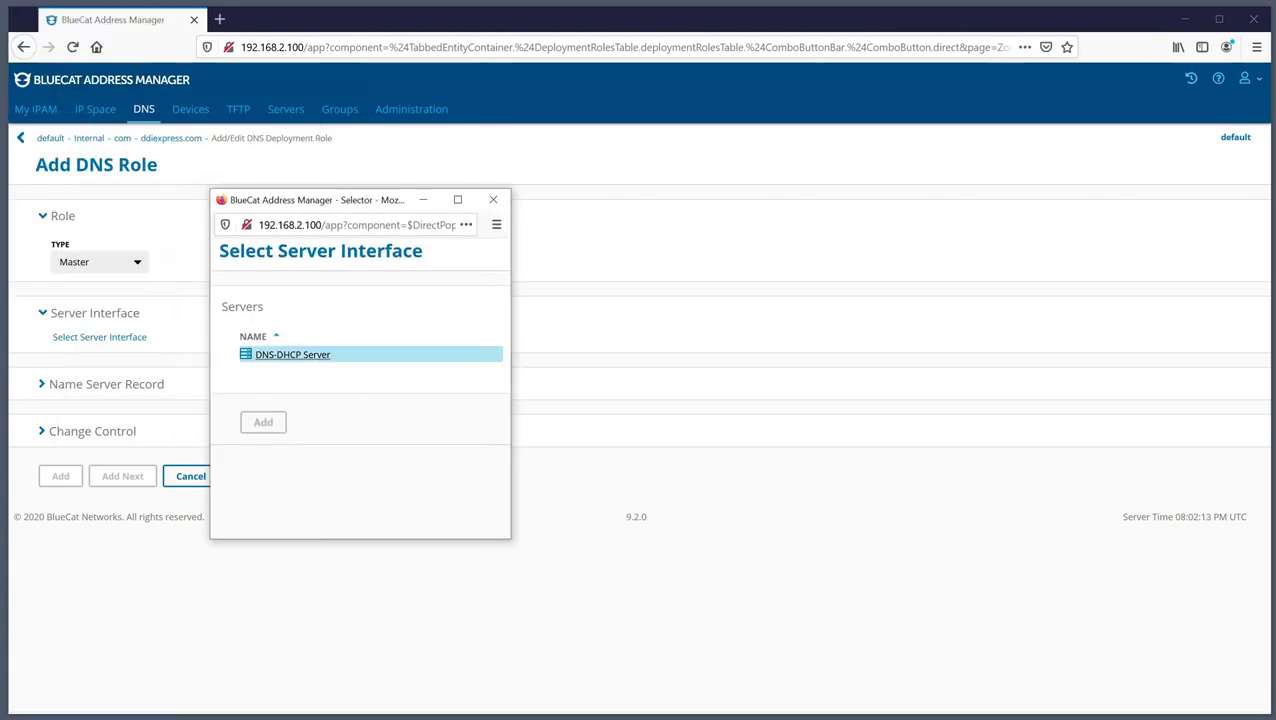
{"action": "left_click", "coordinate": [292, 354]}
{"action": "left_click", "coordinate": [247, 354]}
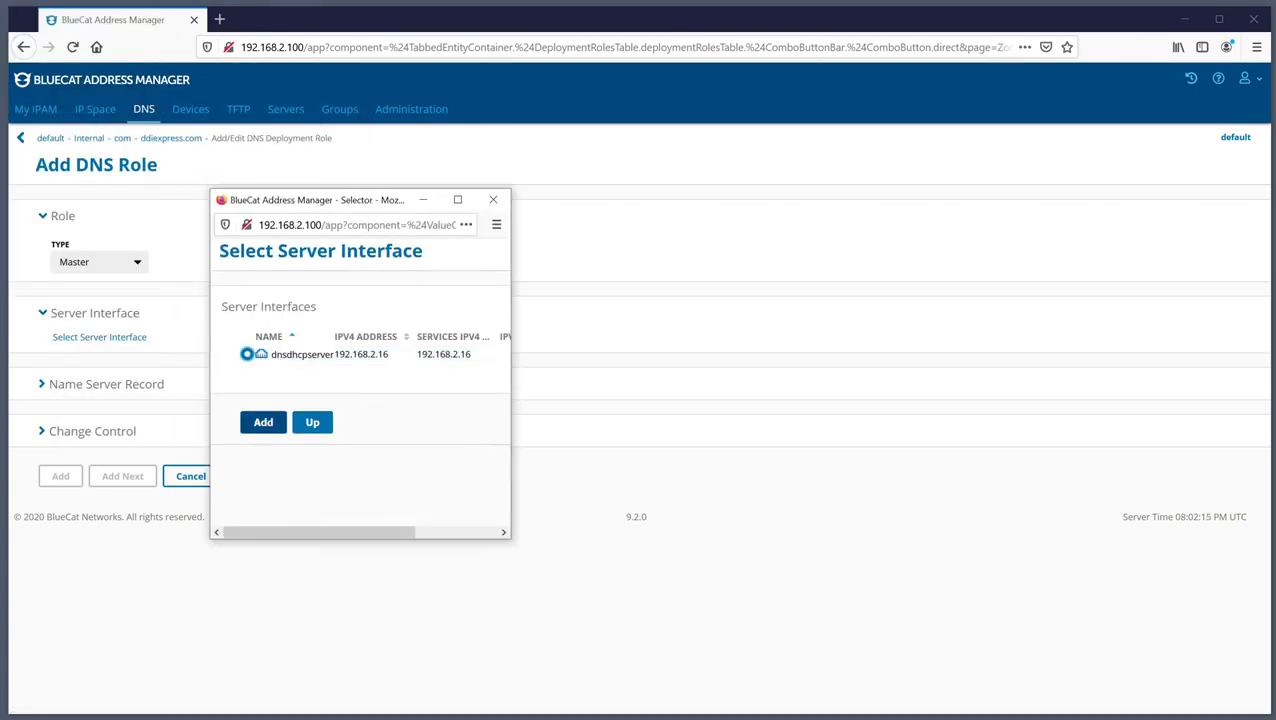
{"action": "left_click", "coordinate": [263, 422]}
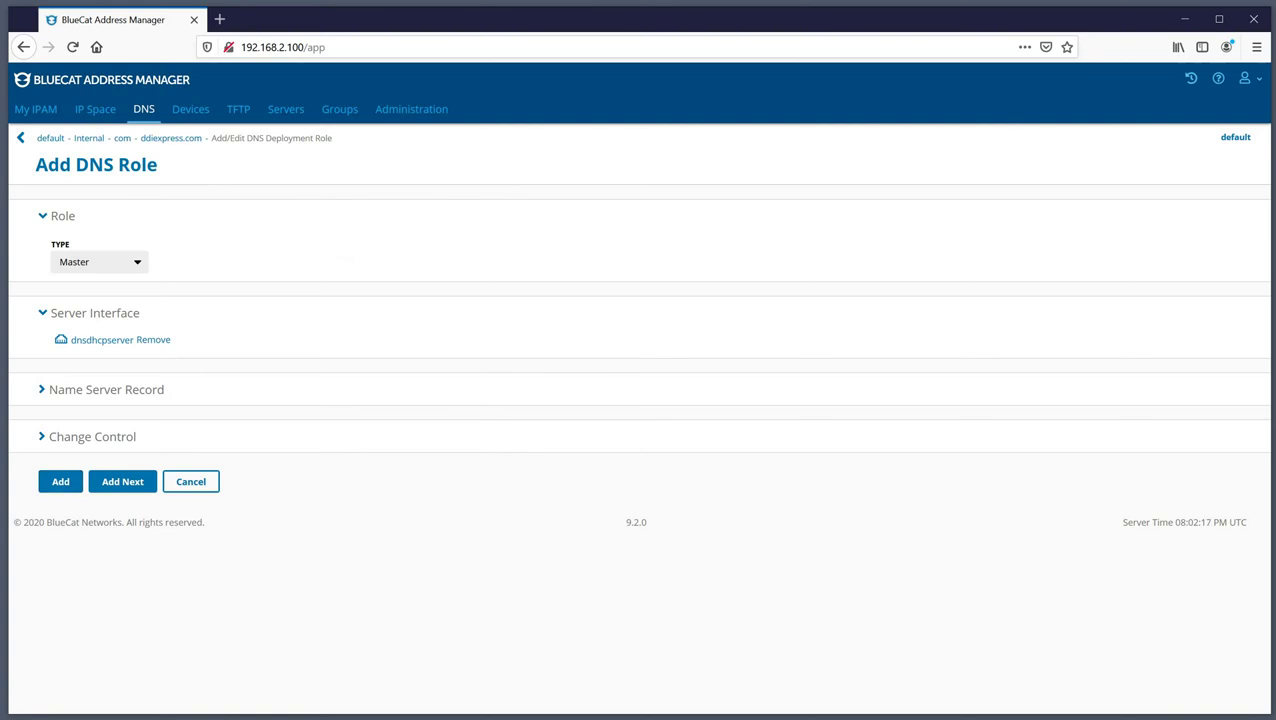
{"action": "left_click", "coordinate": [106, 389]}
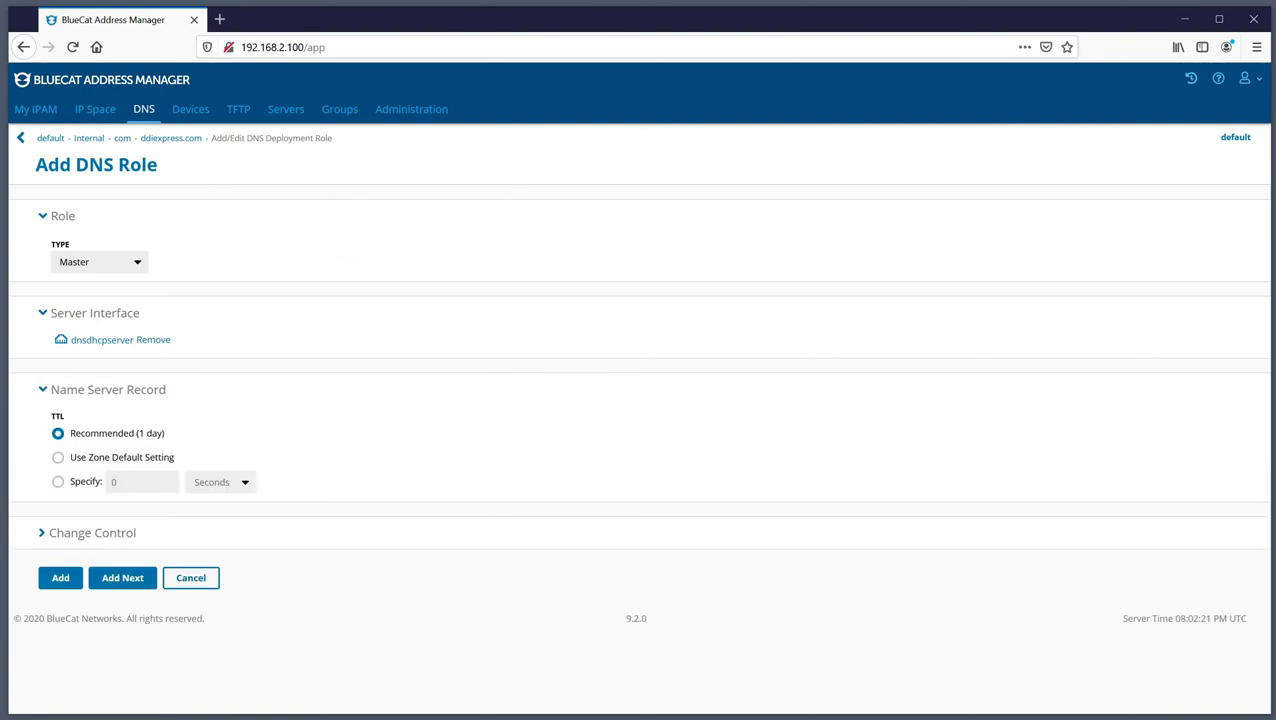
{"action": "left_click", "coordinate": [92, 532]}
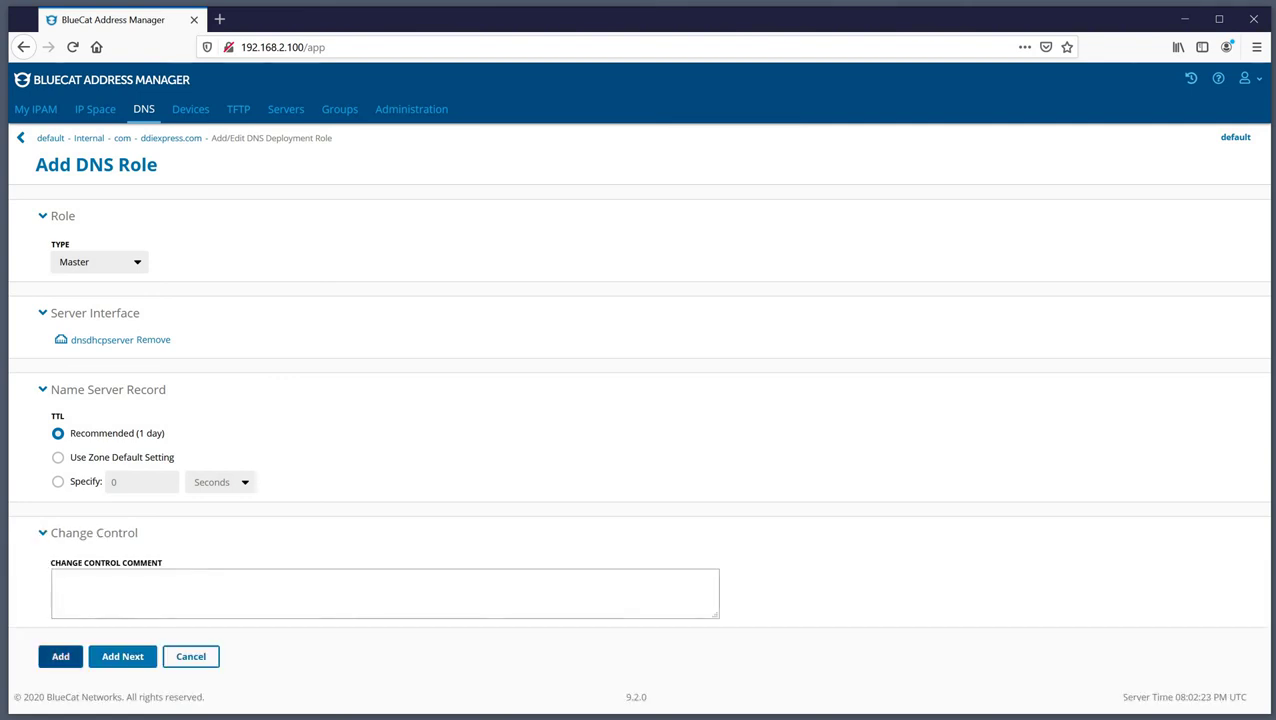
{"action": "left_click", "coordinate": [61, 654]}
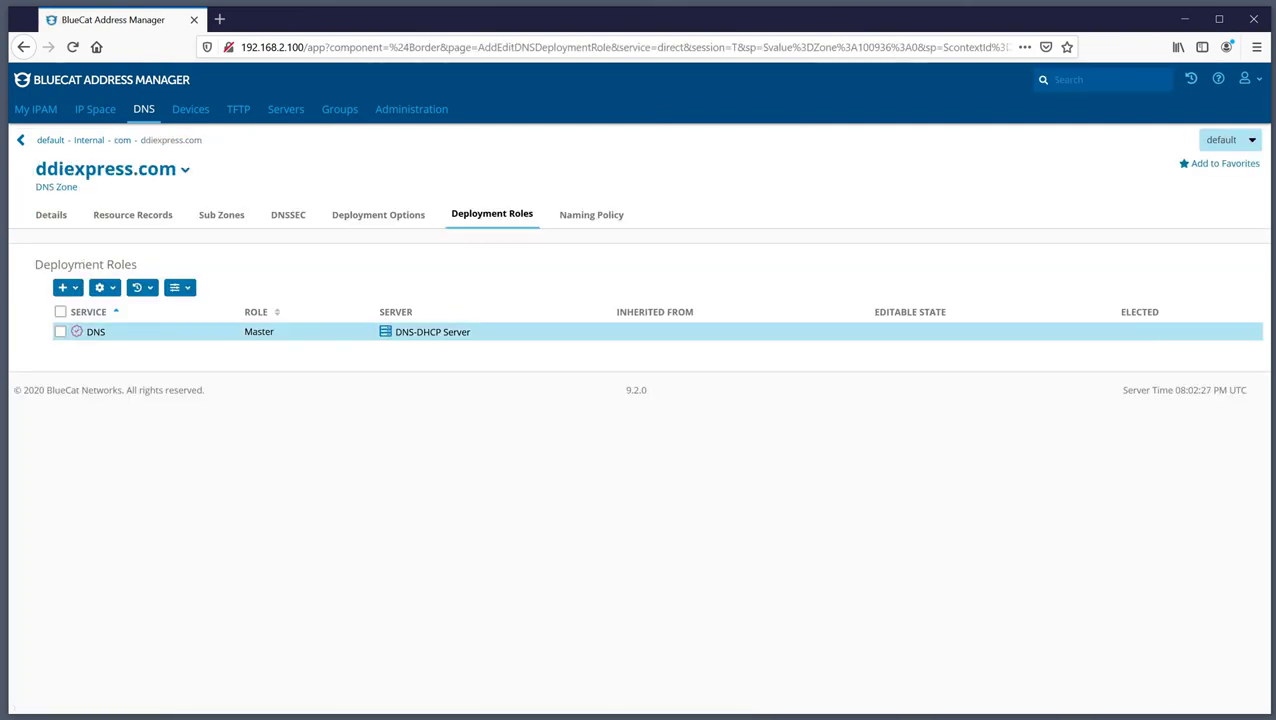
Check the zone's Naming Policy, then the configuration's Details and Kerberos Realms
{"action": "left_click", "coordinate": [591, 214]}
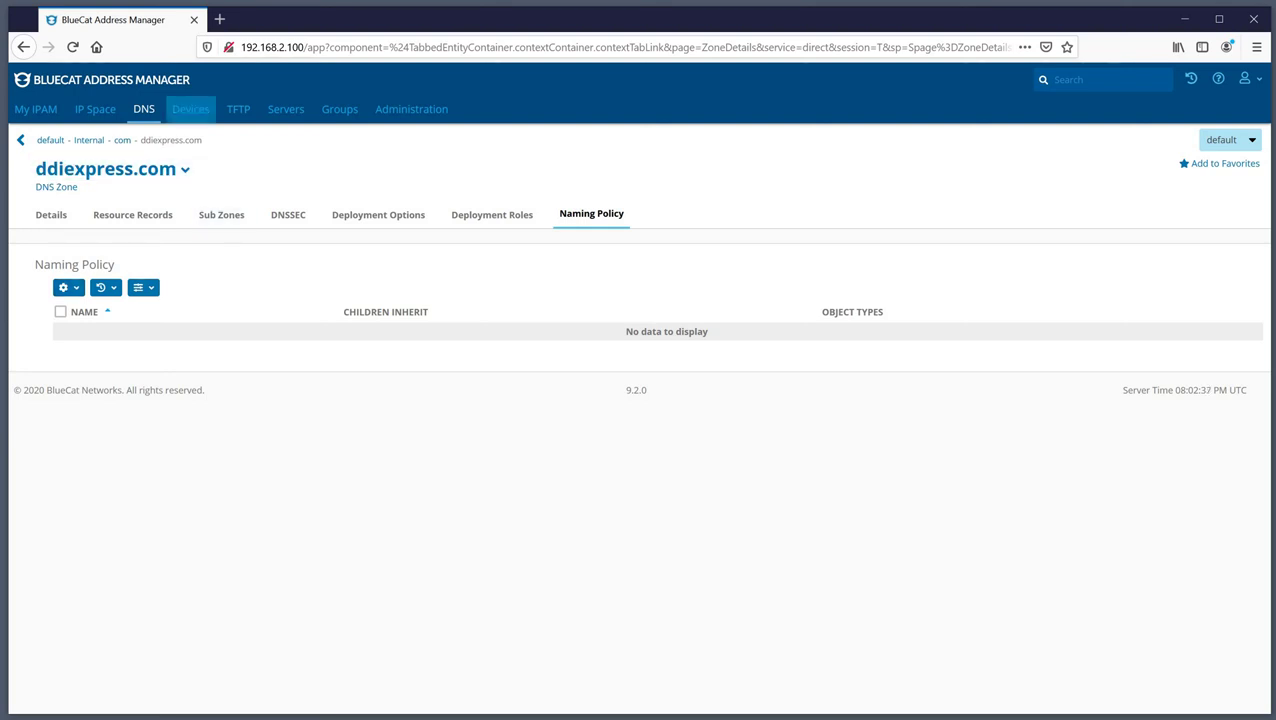
{"action": "left_click", "coordinate": [190, 109]}
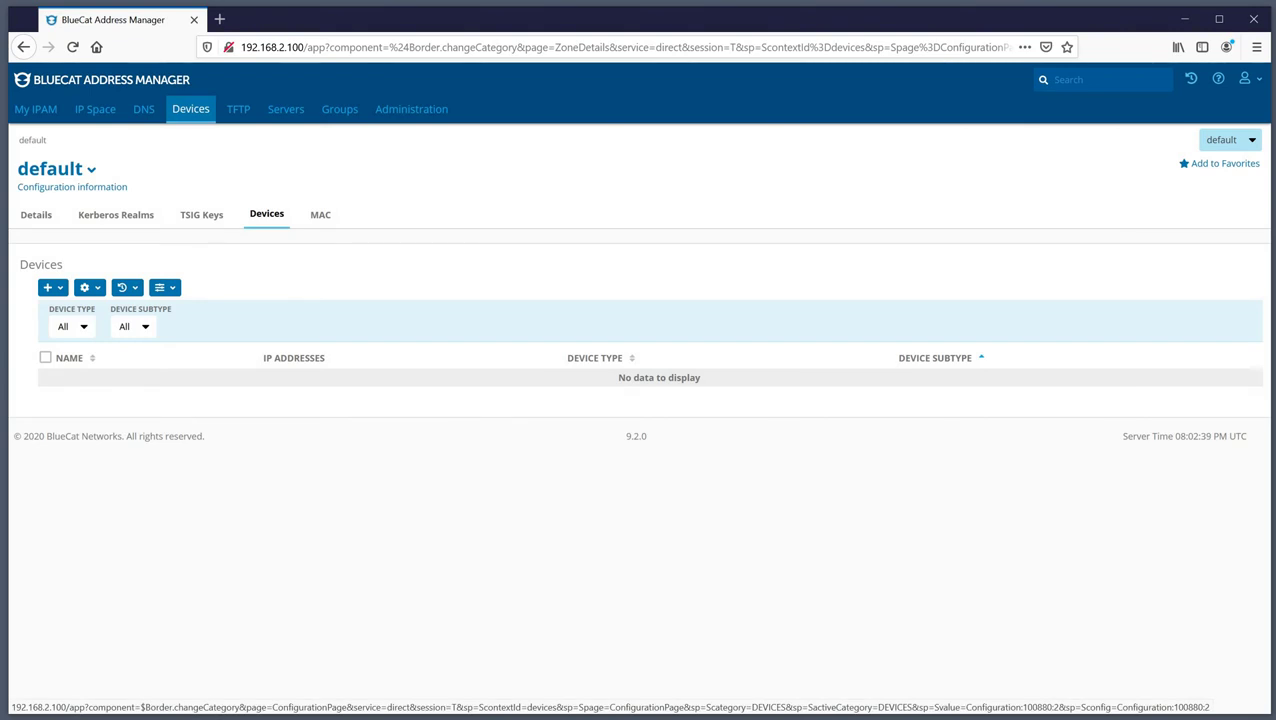
{"action": "left_click", "coordinate": [36, 214]}
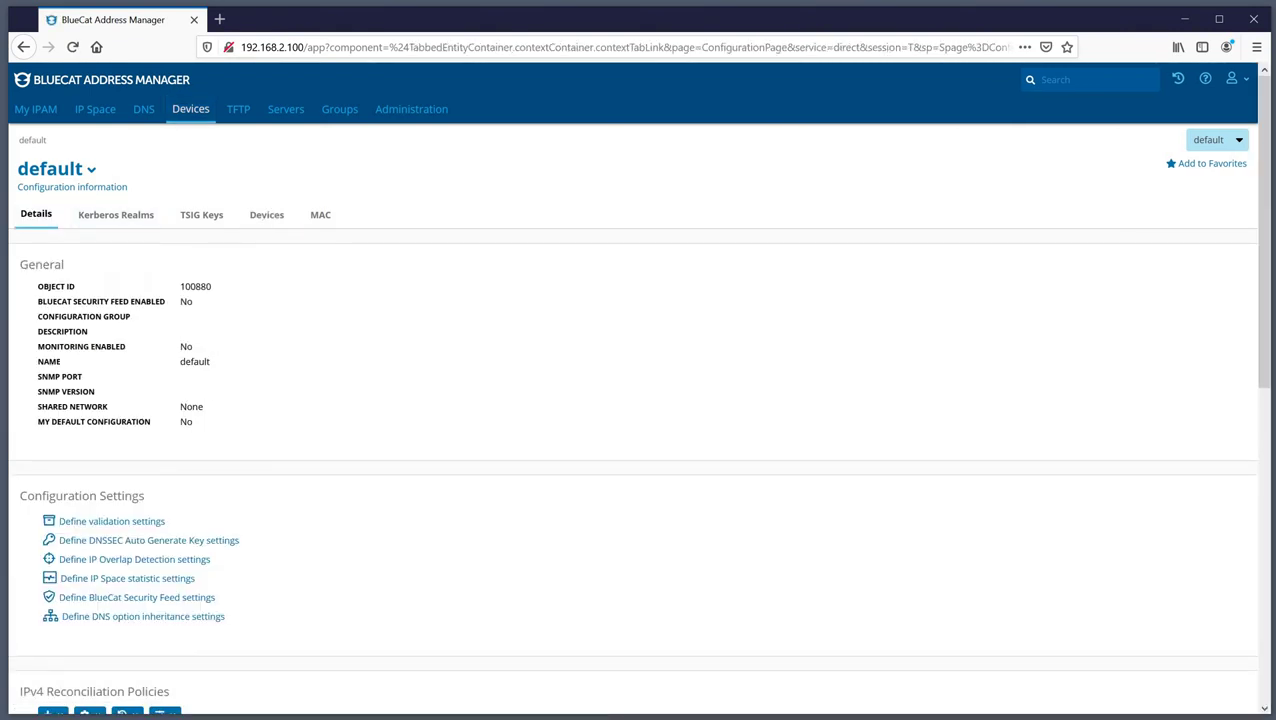
{"action": "scroll", "coordinate": [36, 214], "scroll_direction": "down", "scroll_amount": 1}
{"action": "left_click", "coordinate": [116, 131]}
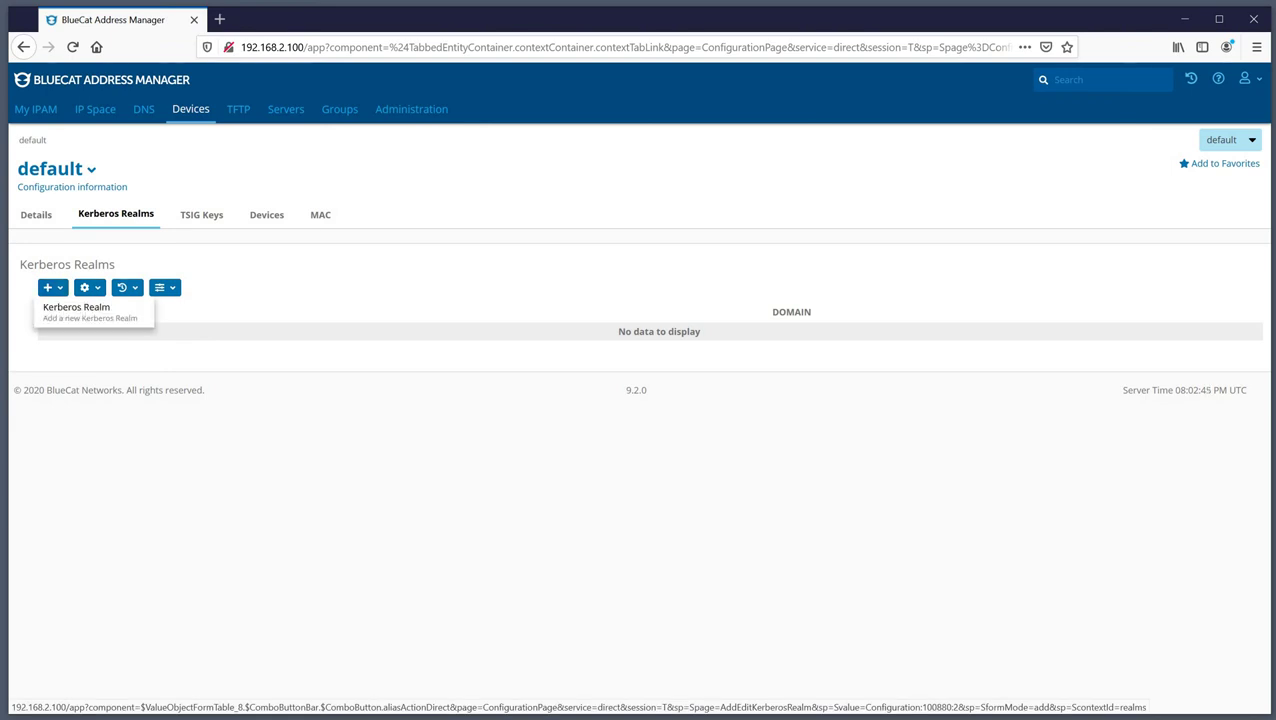
Browse the TSIG Keys, Devices and MAC Addresses tabs, ending on TFTP Groups
{"action": "left_click", "coordinate": [201, 214]}
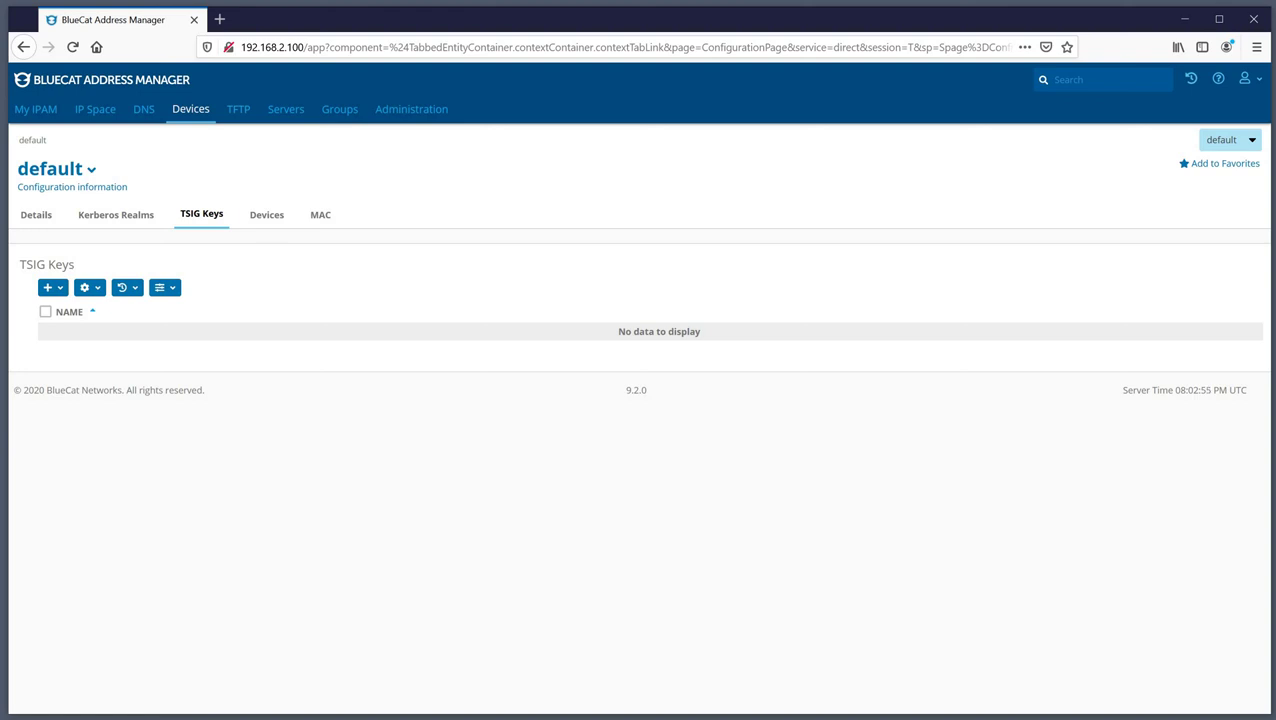
{"action": "left_click", "coordinate": [266, 214]}
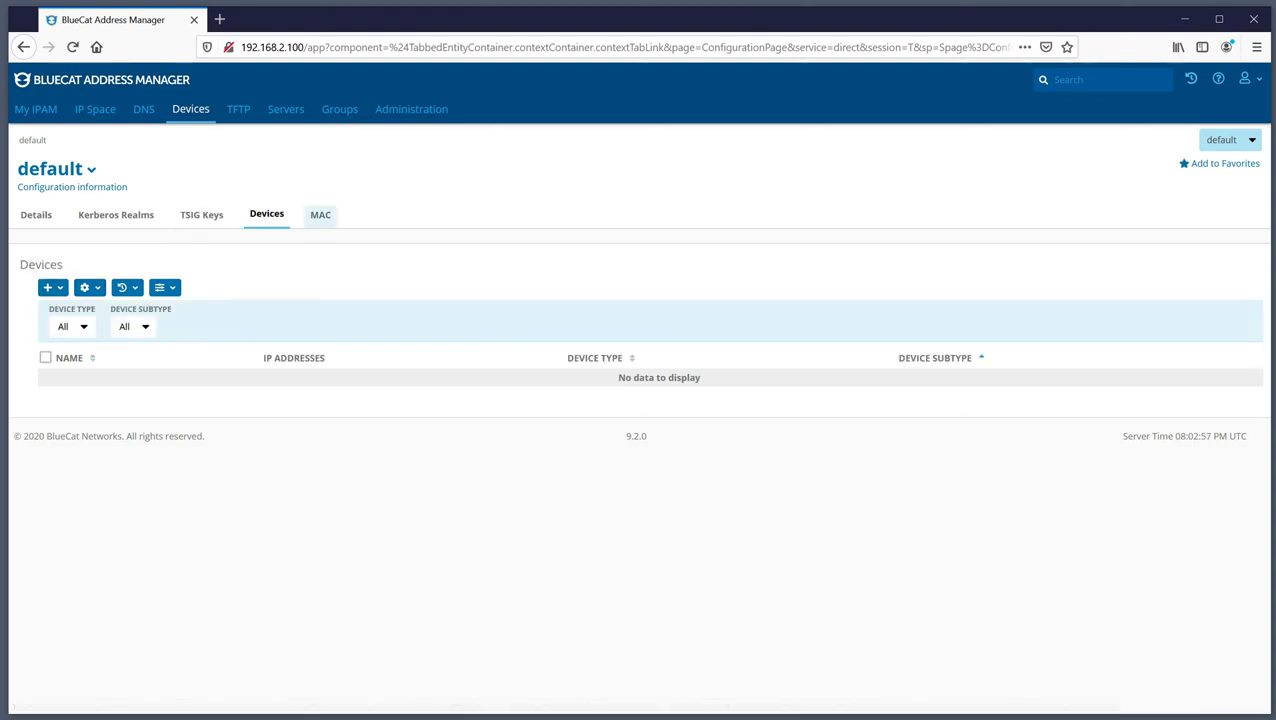
{"action": "left_click", "coordinate": [320, 214]}
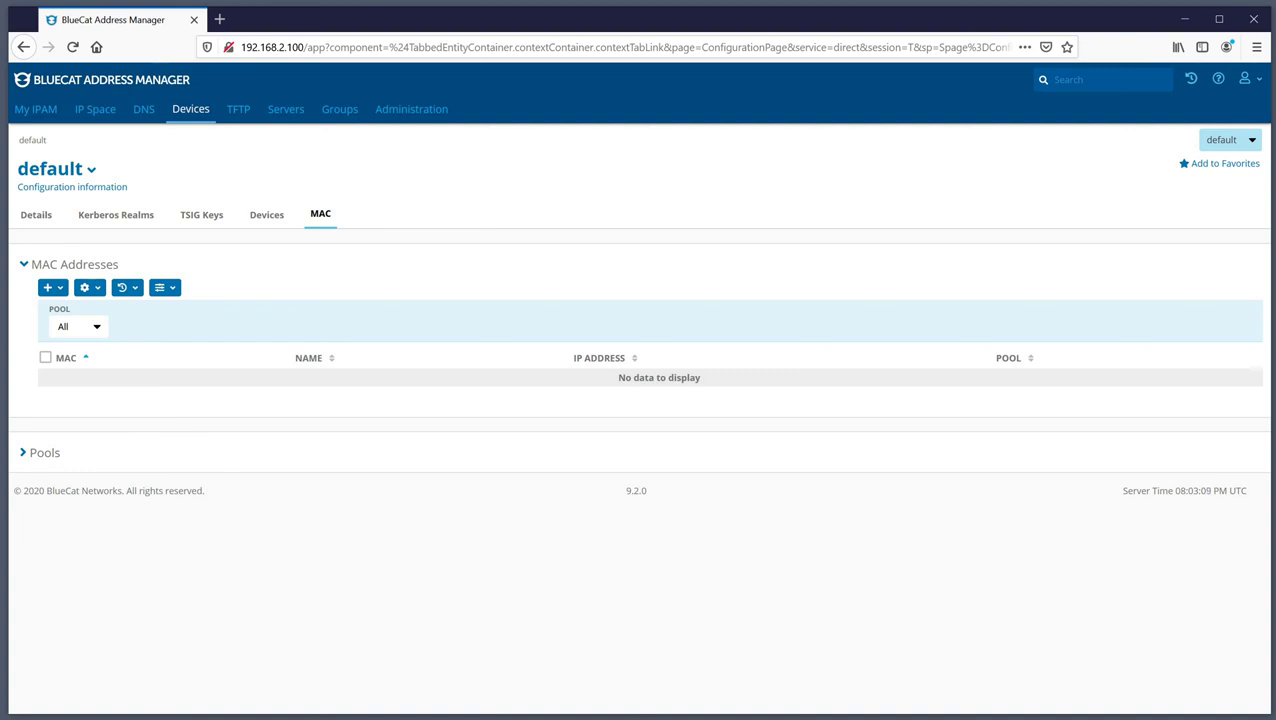
{"action": "left_click", "coordinate": [238, 109]}
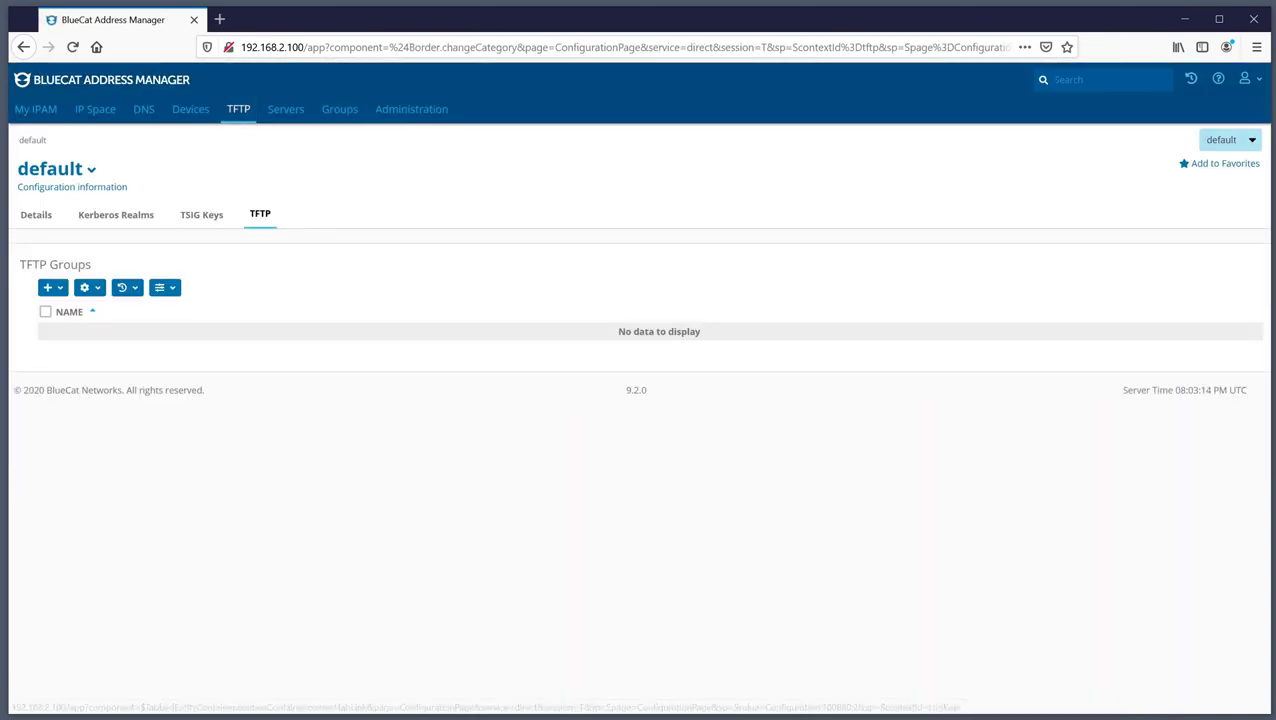
From the Servers list, start a new server with profile Other DNS Server, then cancel
{"action": "left_click", "coordinate": [285, 109]}
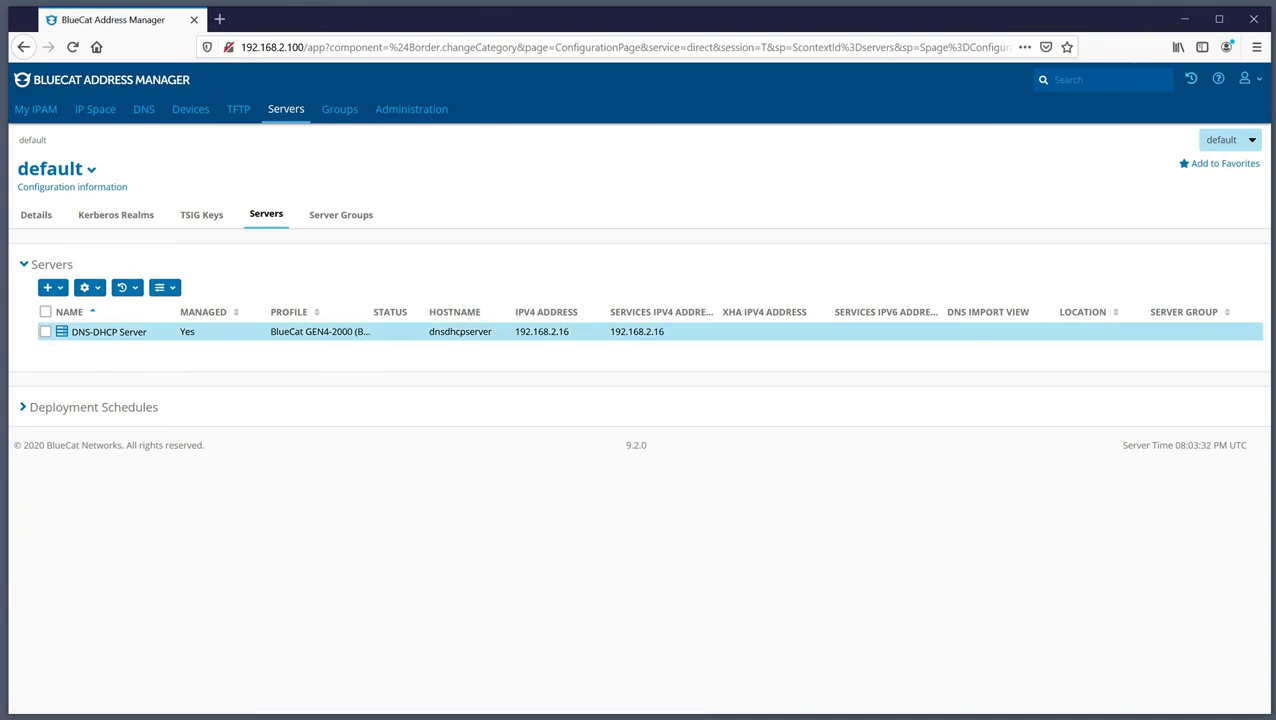
{"action": "left_click", "coordinate": [53, 287]}
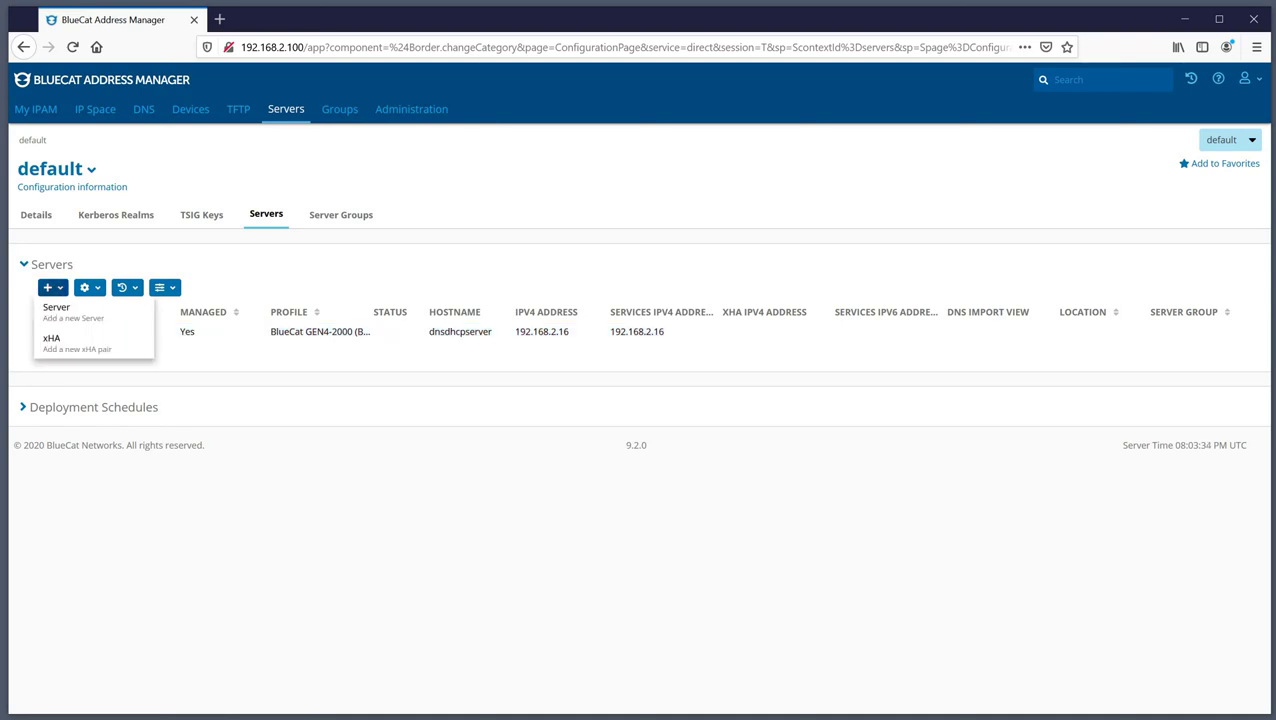
{"action": "left_click", "coordinate": [56, 310]}
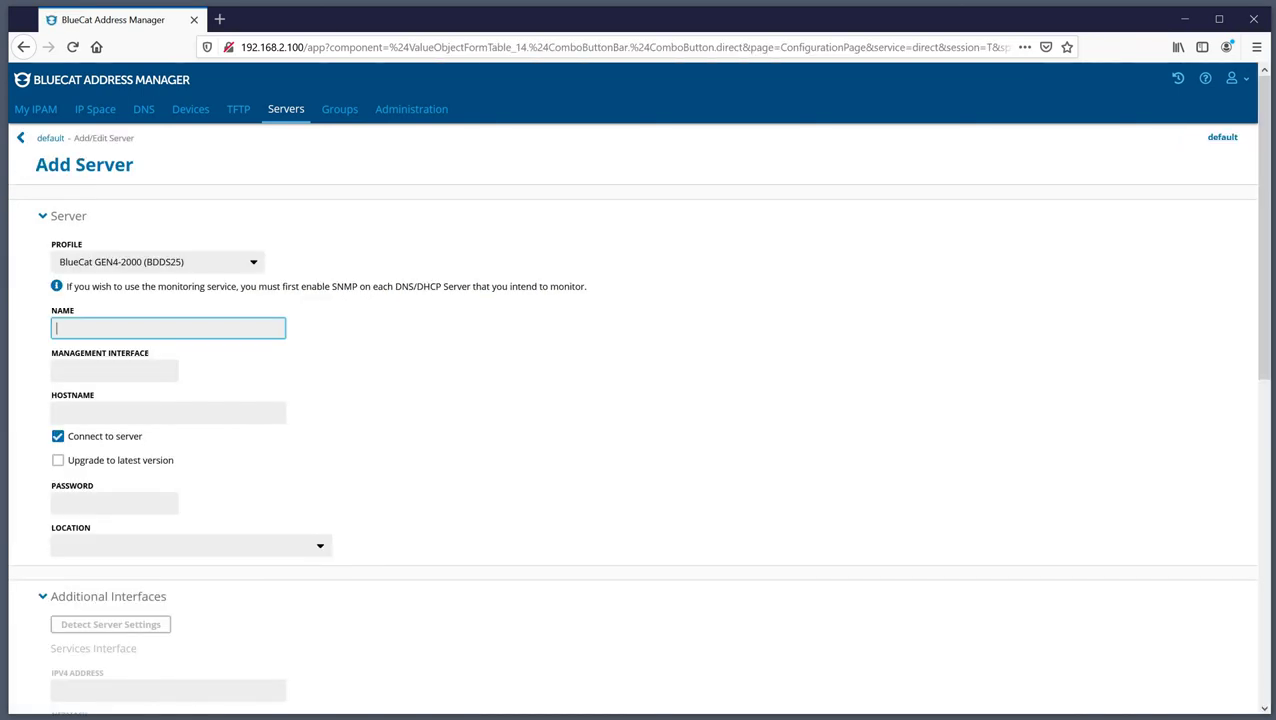
{"action": "left_click", "coordinate": [157, 262]}
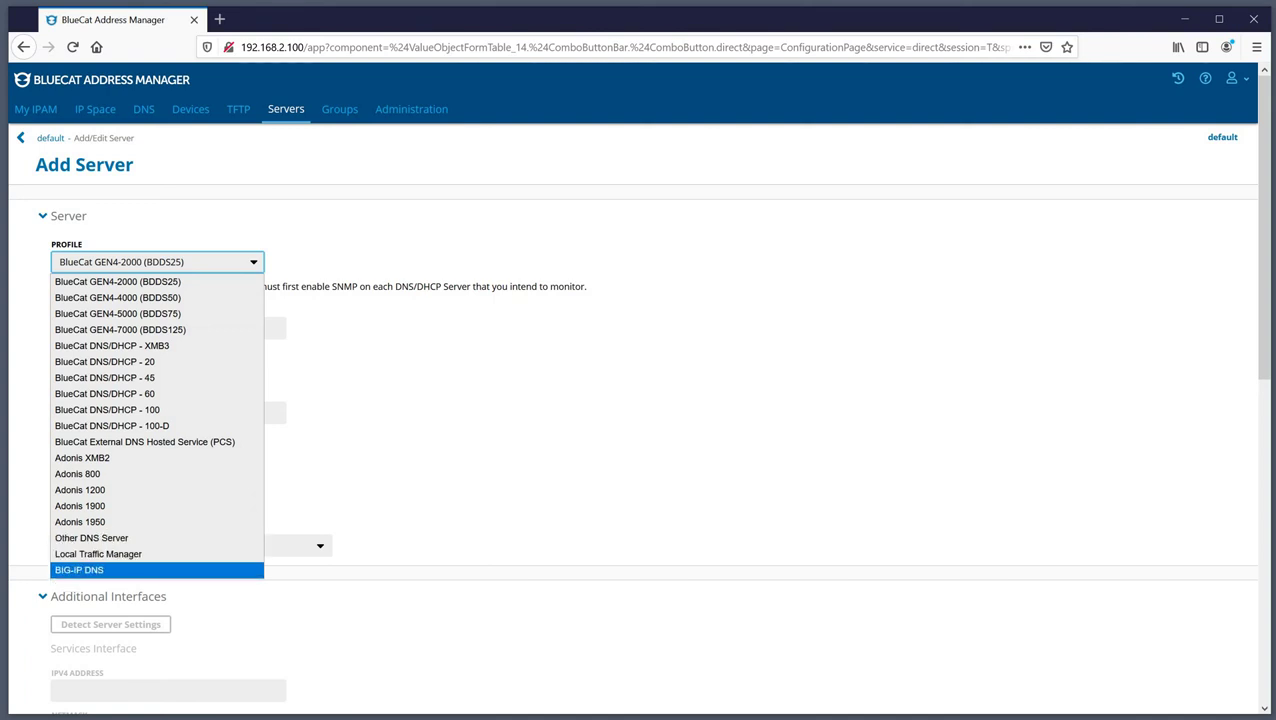
{"action": "key", "text": "Up"}
{"action": "key", "text": "Down"}
{"action": "key", "text": "Up"}
{"action": "key", "text": "Up"}
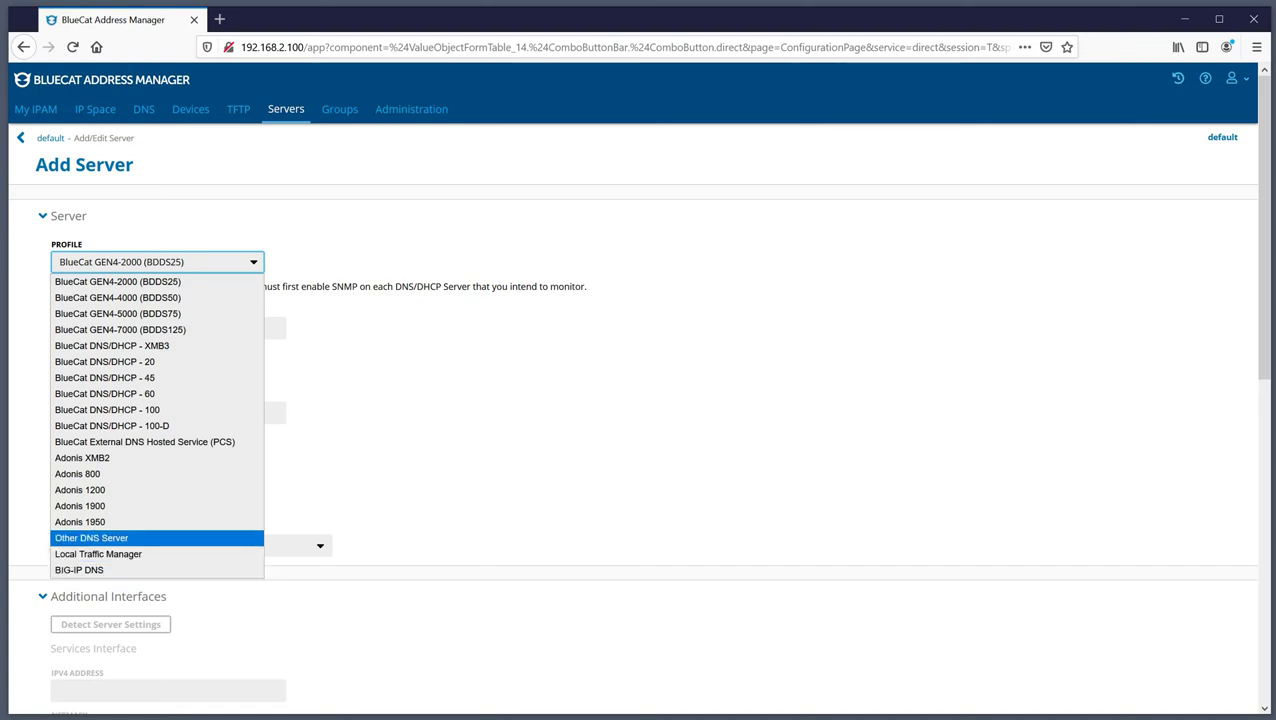
{"action": "key", "text": "Return"}
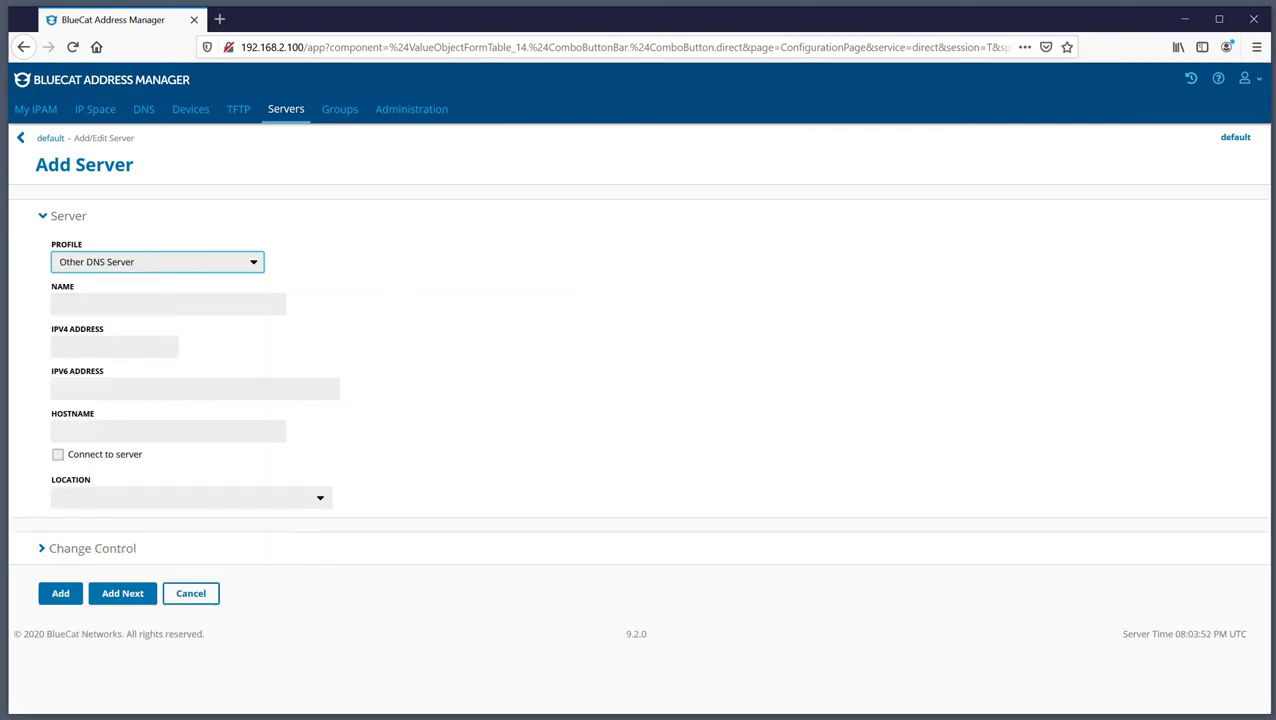
{"action": "left_click", "coordinate": [190, 593]}
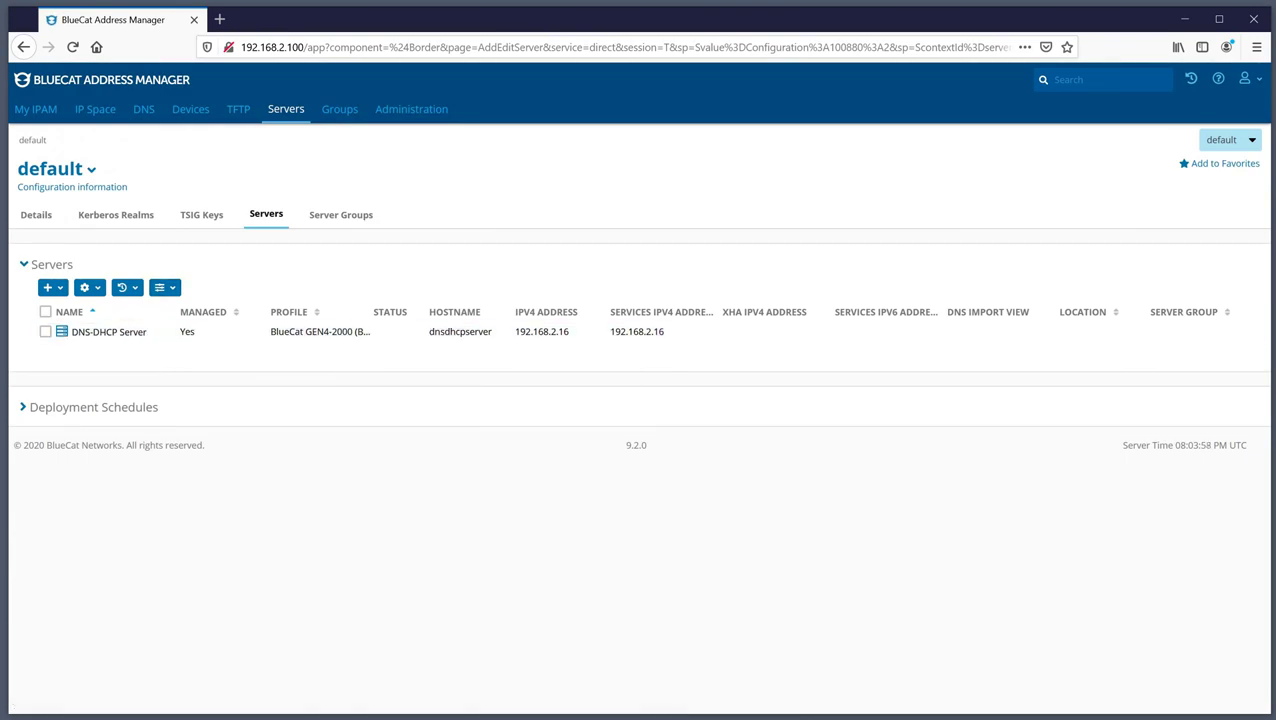
Start a deployment schedule, cancel it, and show the empty Server Groups tab
{"action": "left_click", "coordinate": [93, 407]}
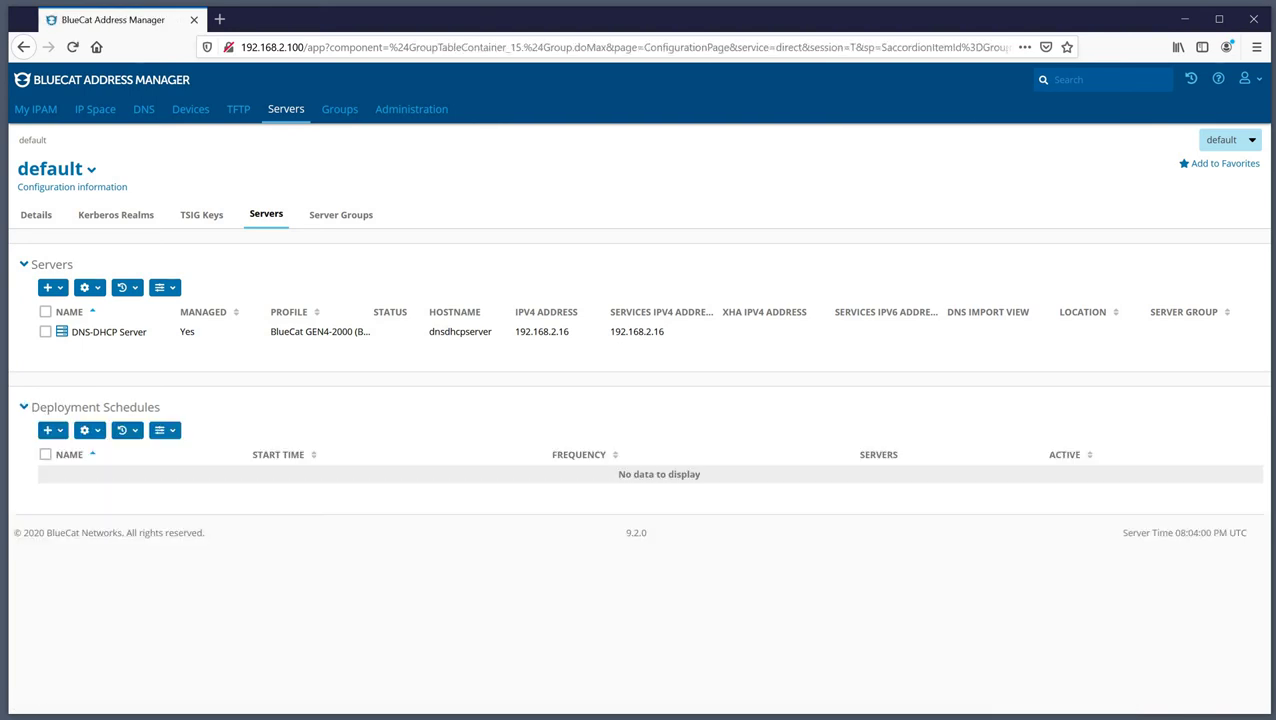
{"action": "left_click", "coordinate": [50, 430]}
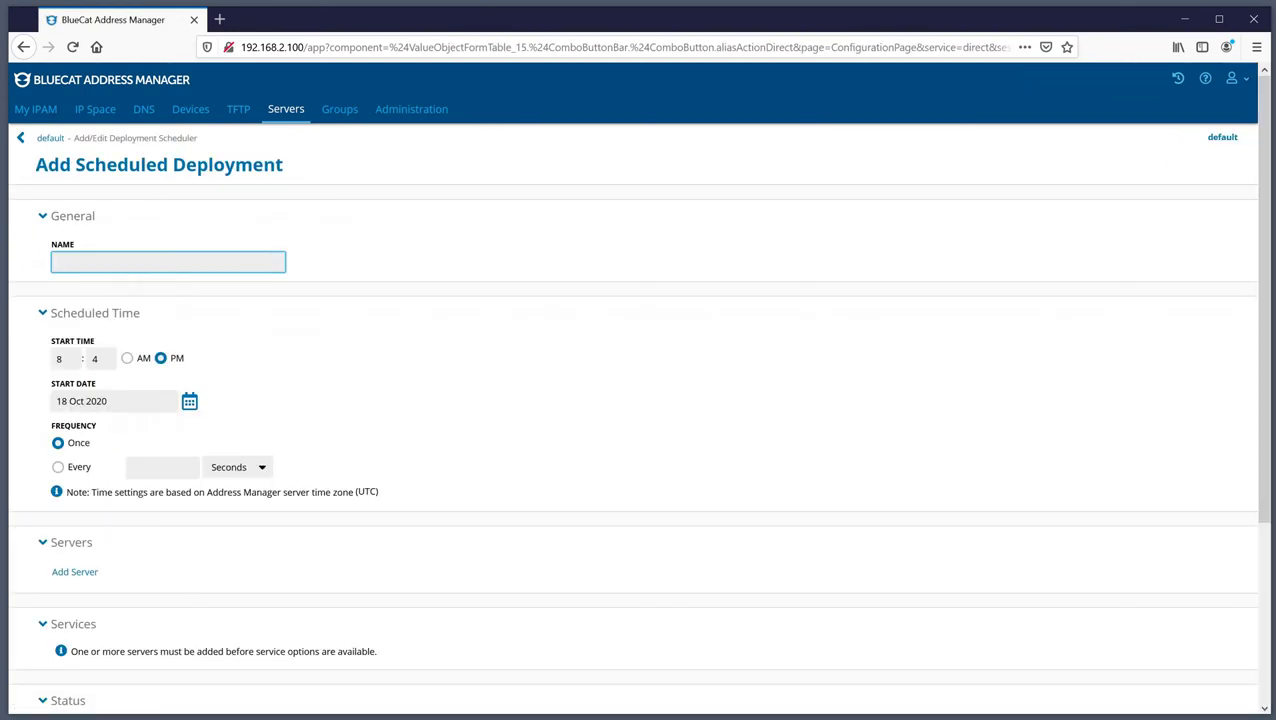
{"action": "scroll", "coordinate": [638, 386], "scroll_direction": "down", "scroll_amount": 3}
{"action": "left_click", "coordinate": [190, 656]}
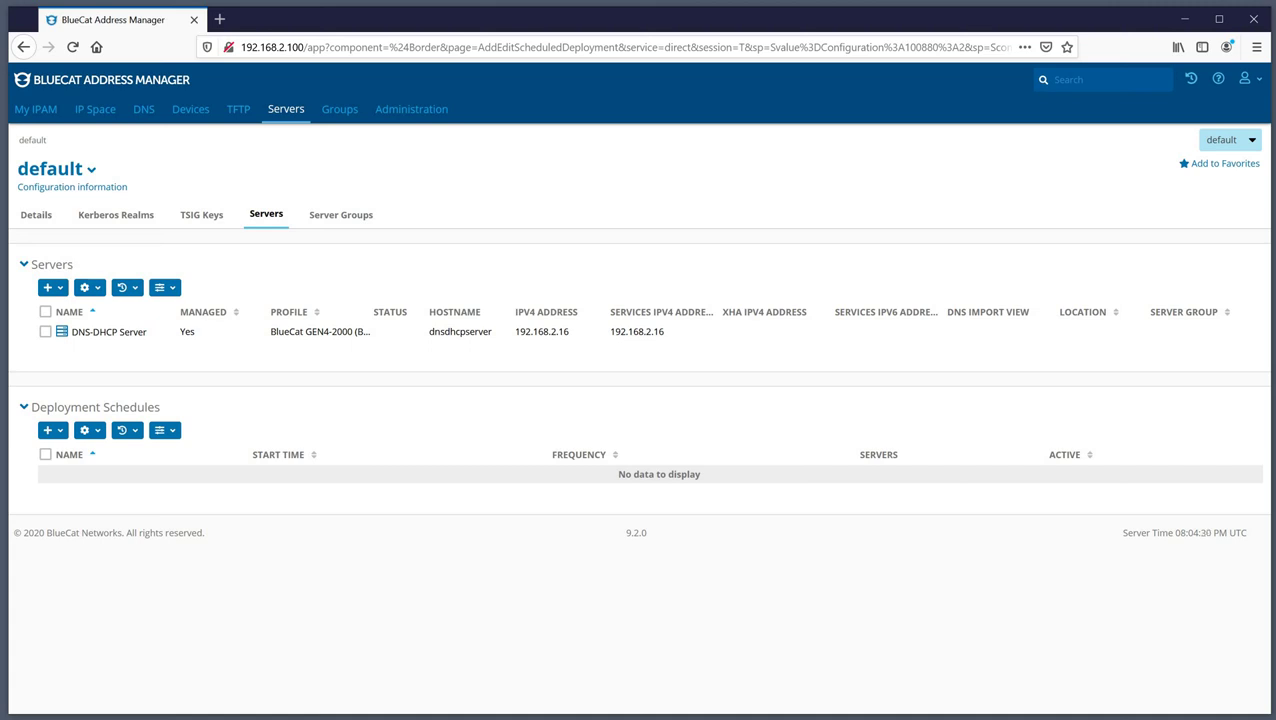
{"action": "left_click", "coordinate": [341, 214]}
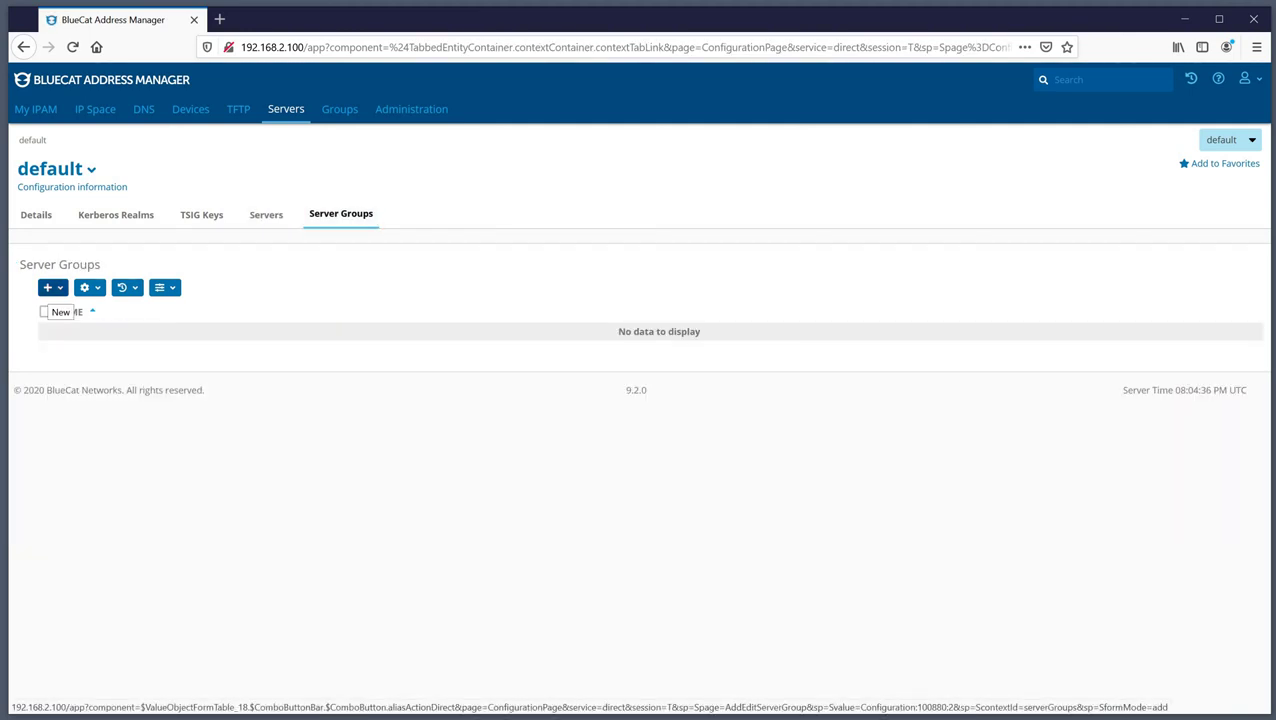
Add a server group named 'Region (EMEA)' and open its details page
{"action": "left_click", "coordinate": [47, 287]}
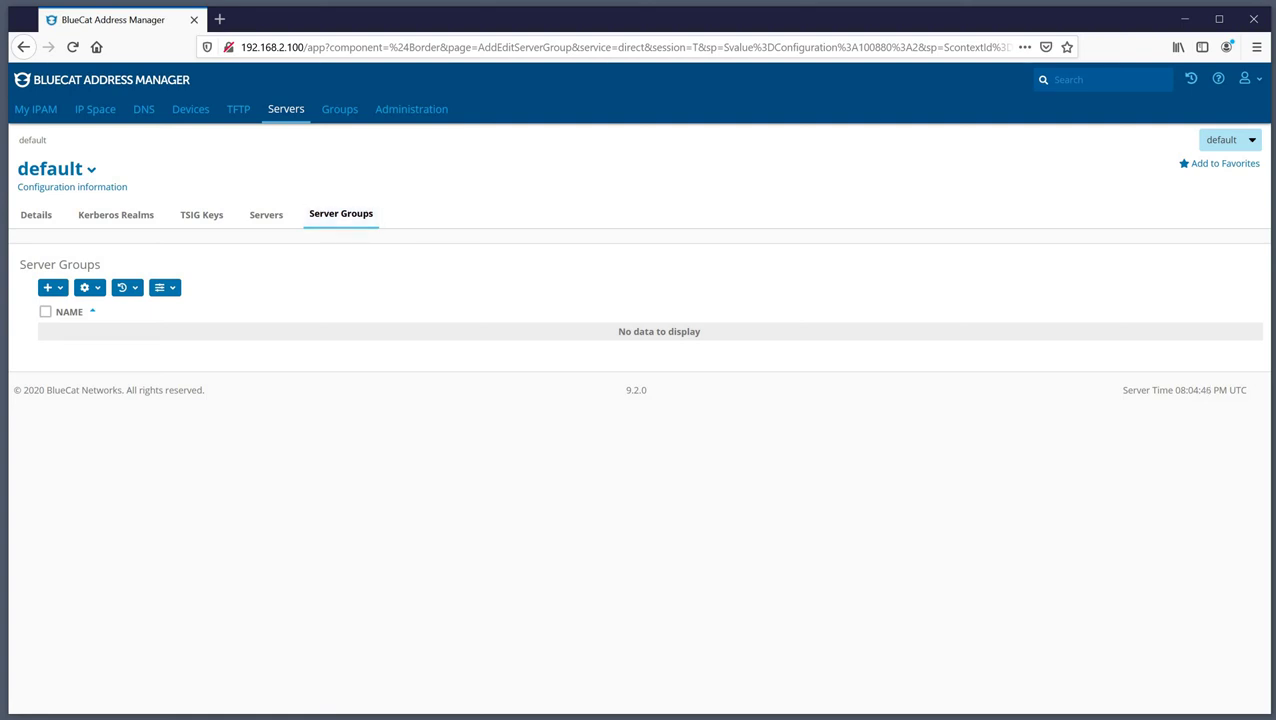
{"action": "left_click", "coordinate": [53, 287]}
{"action": "left_click", "coordinate": [70, 306]}
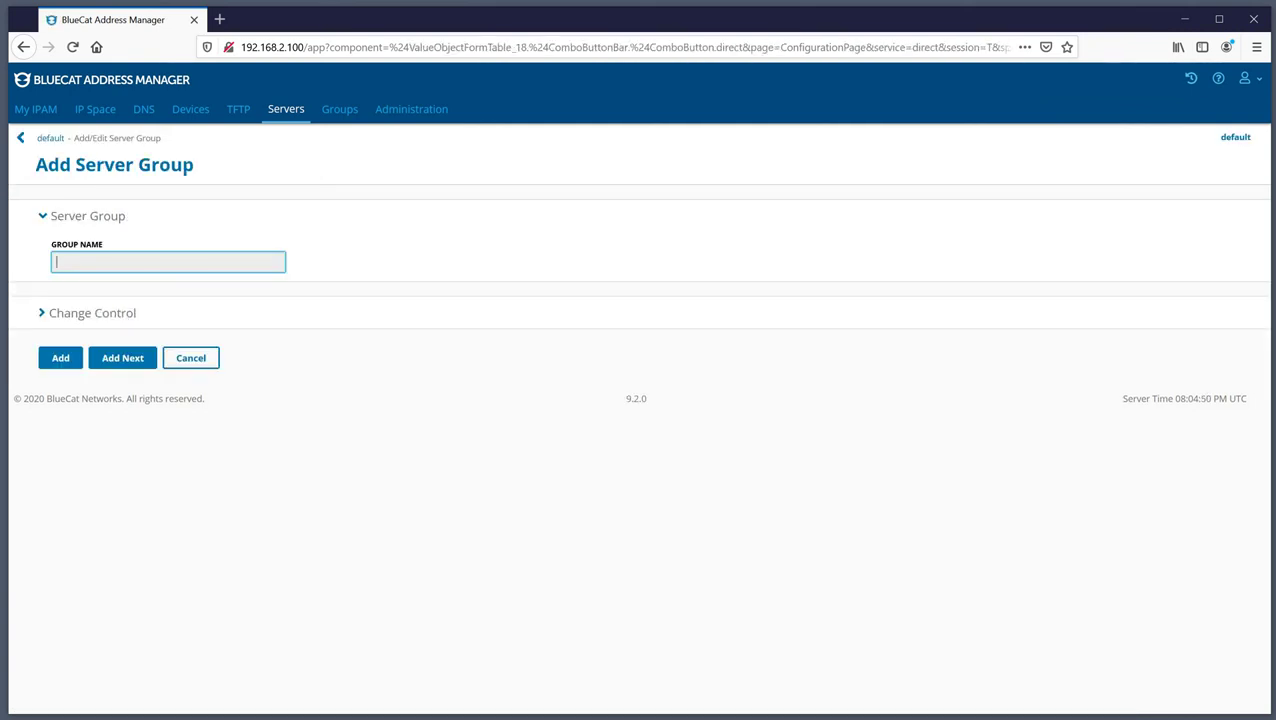
{"action": "type", "text": "Region (EMEA)"}
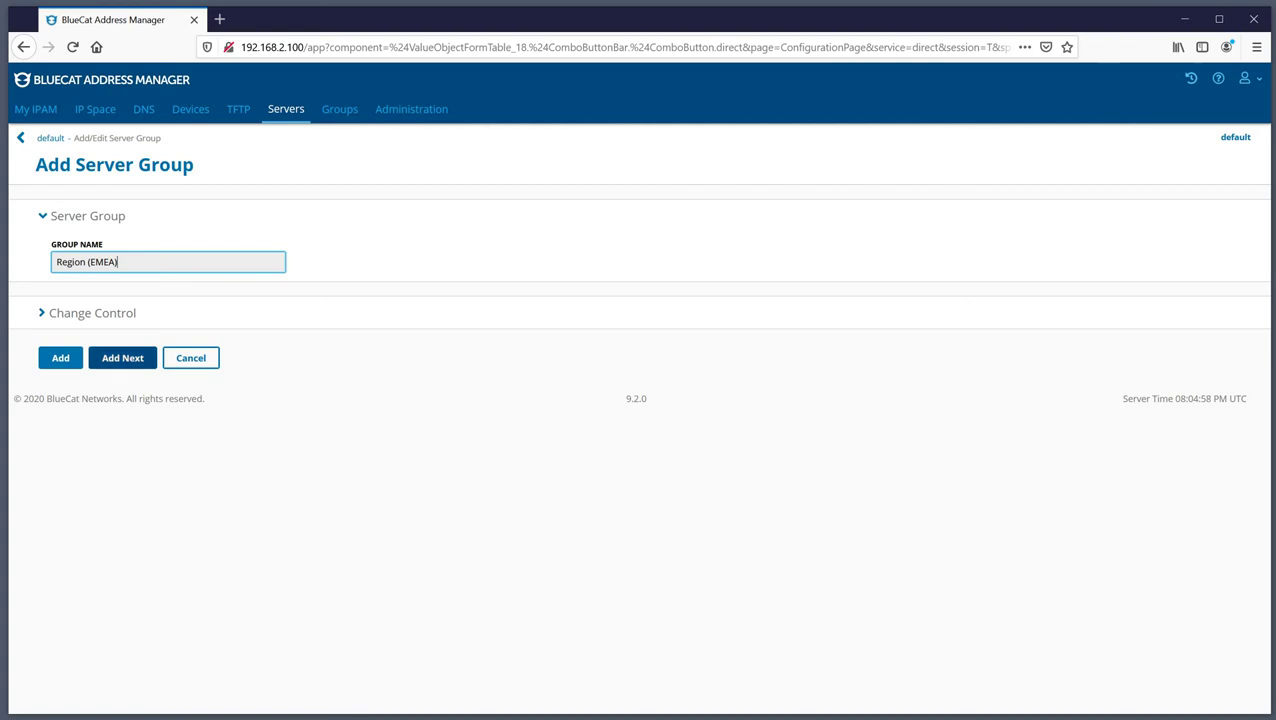
{"action": "left_click", "coordinate": [60, 357]}
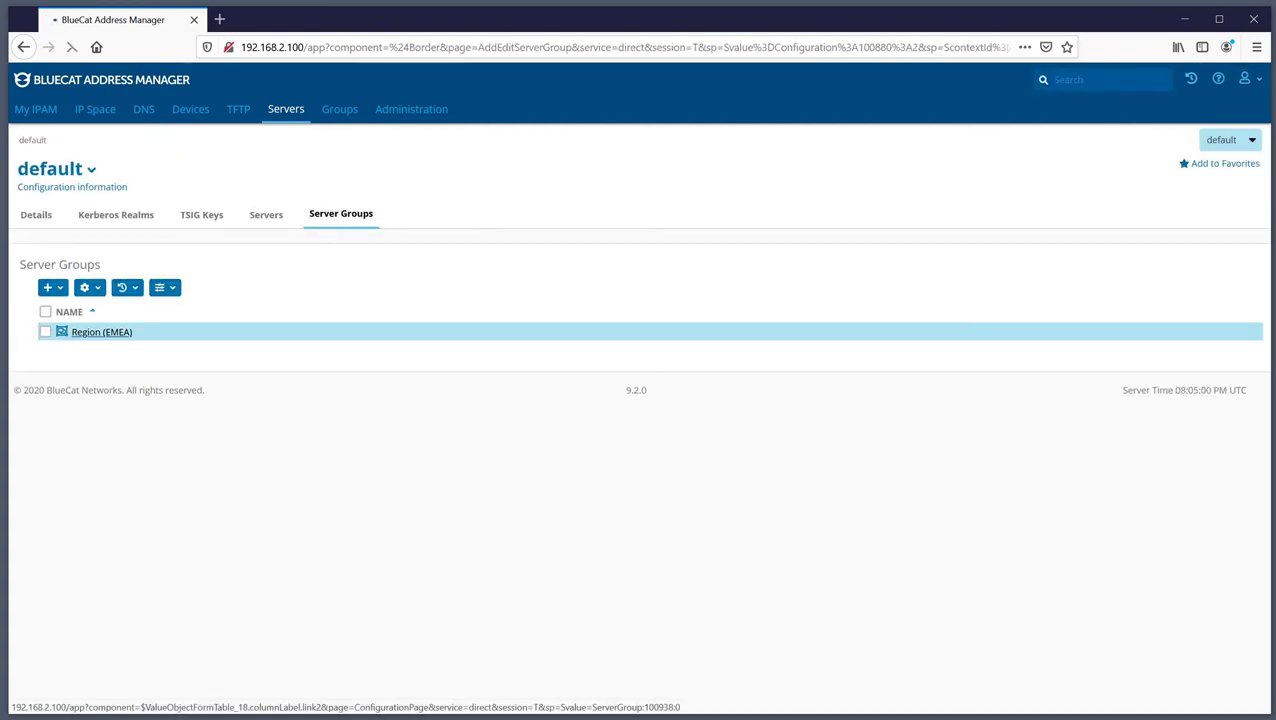
{"action": "left_click", "coordinate": [101, 332]}
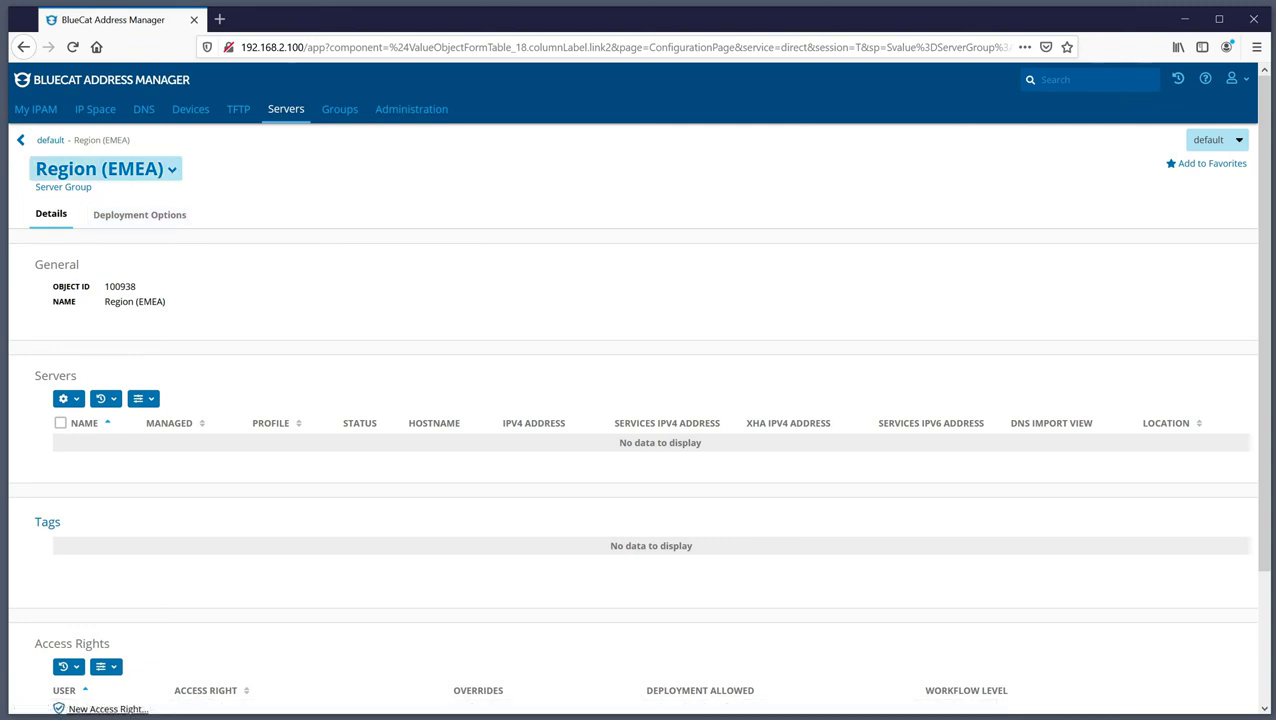
{"action": "scroll", "coordinate": [143, 398], "scroll_direction": "down", "scroll_amount": 1}
Add DNS-DHCP Server to the Region (EMEA) group through Add Servers
{"action": "left_click", "coordinate": [68, 320]}
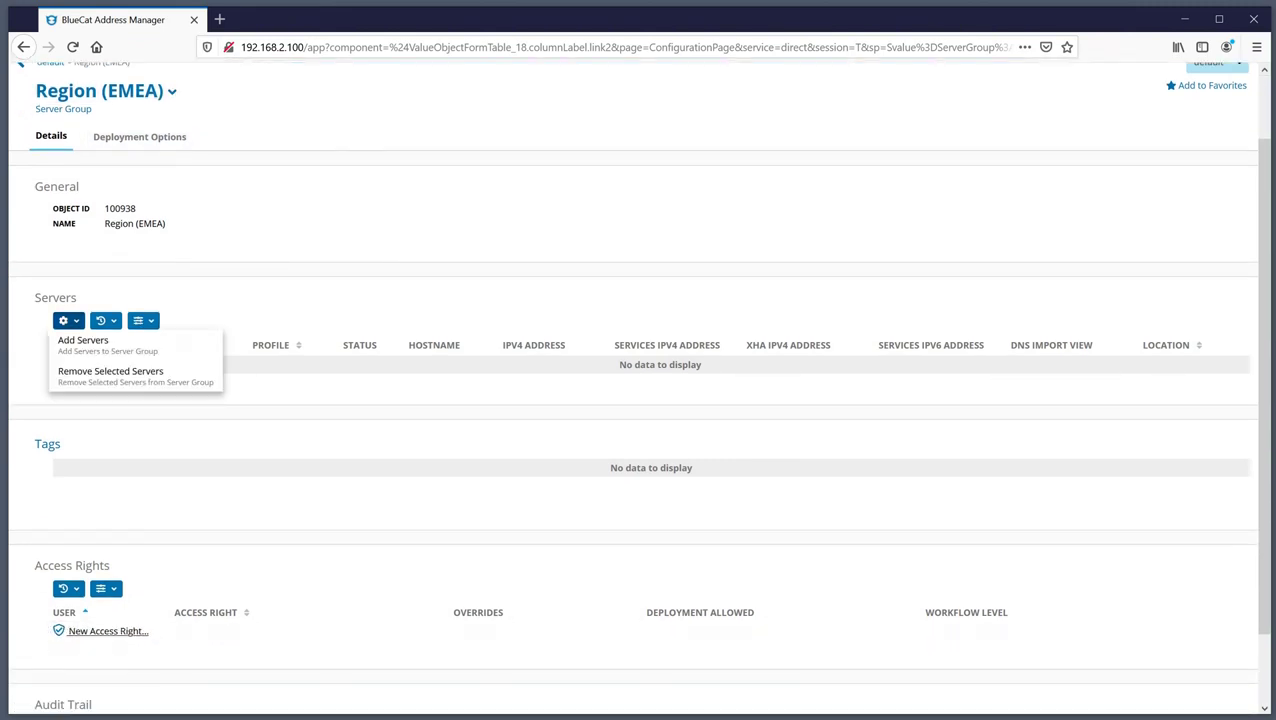
{"action": "left_click", "coordinate": [83, 342]}
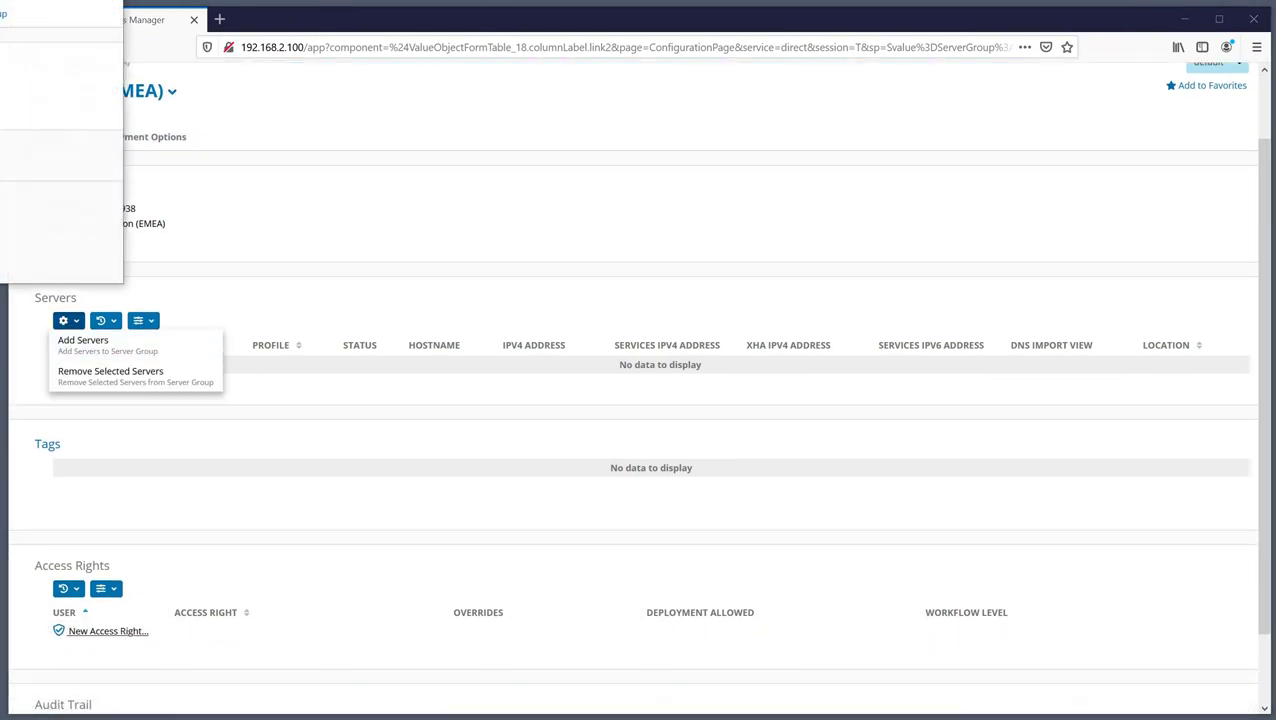
{"action": "left_click", "coordinate": [437, 292]}
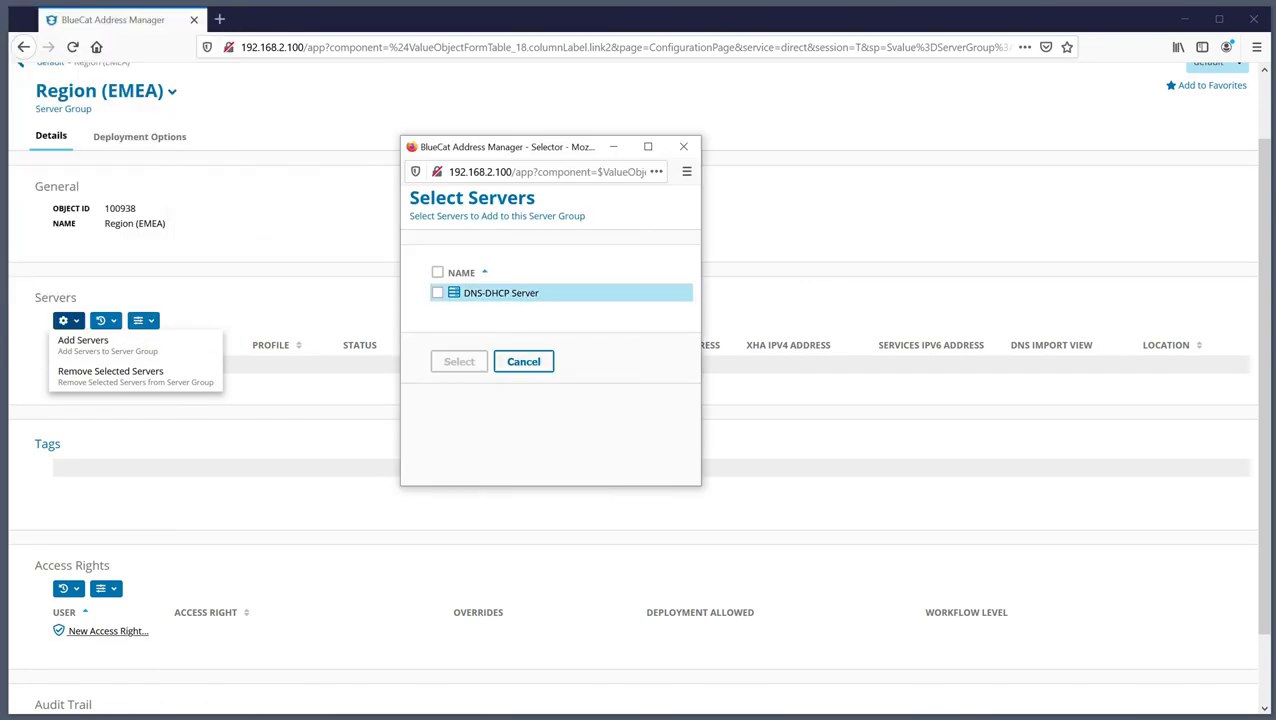
{"action": "left_click", "coordinate": [459, 361]}
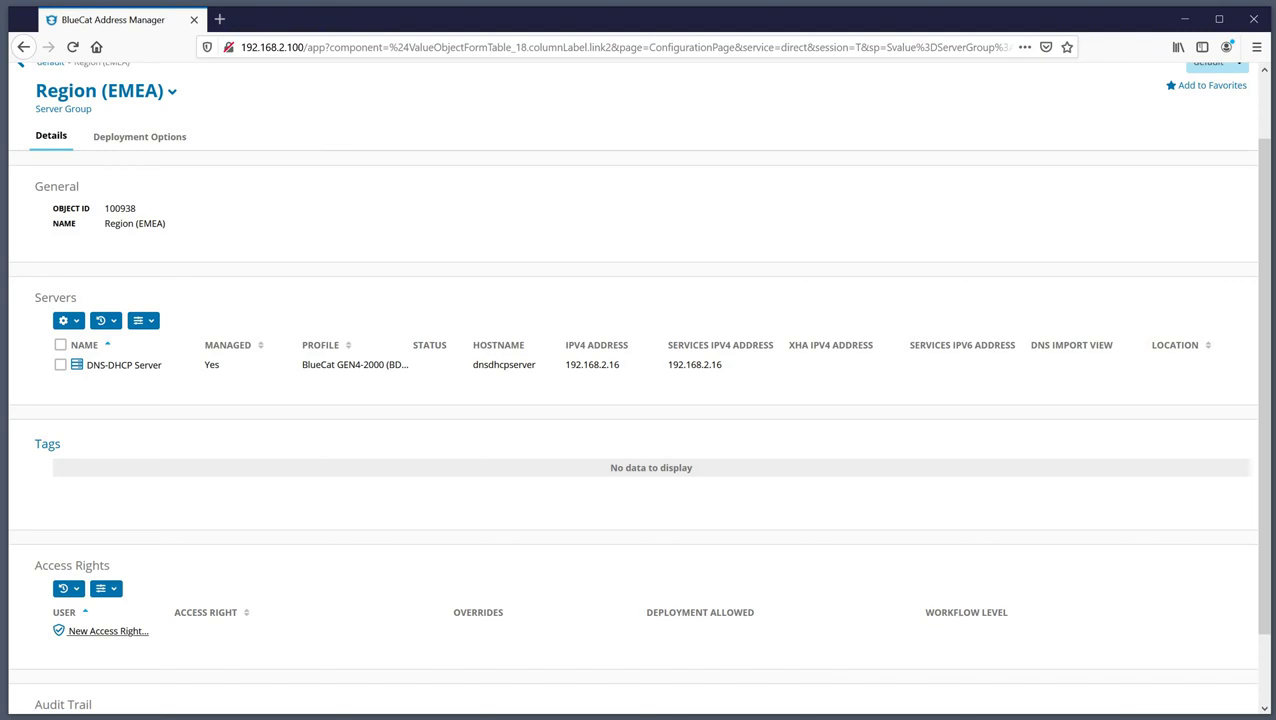
{"action": "scroll", "coordinate": [638, 400], "scroll_direction": "down", "scroll_amount": 2}
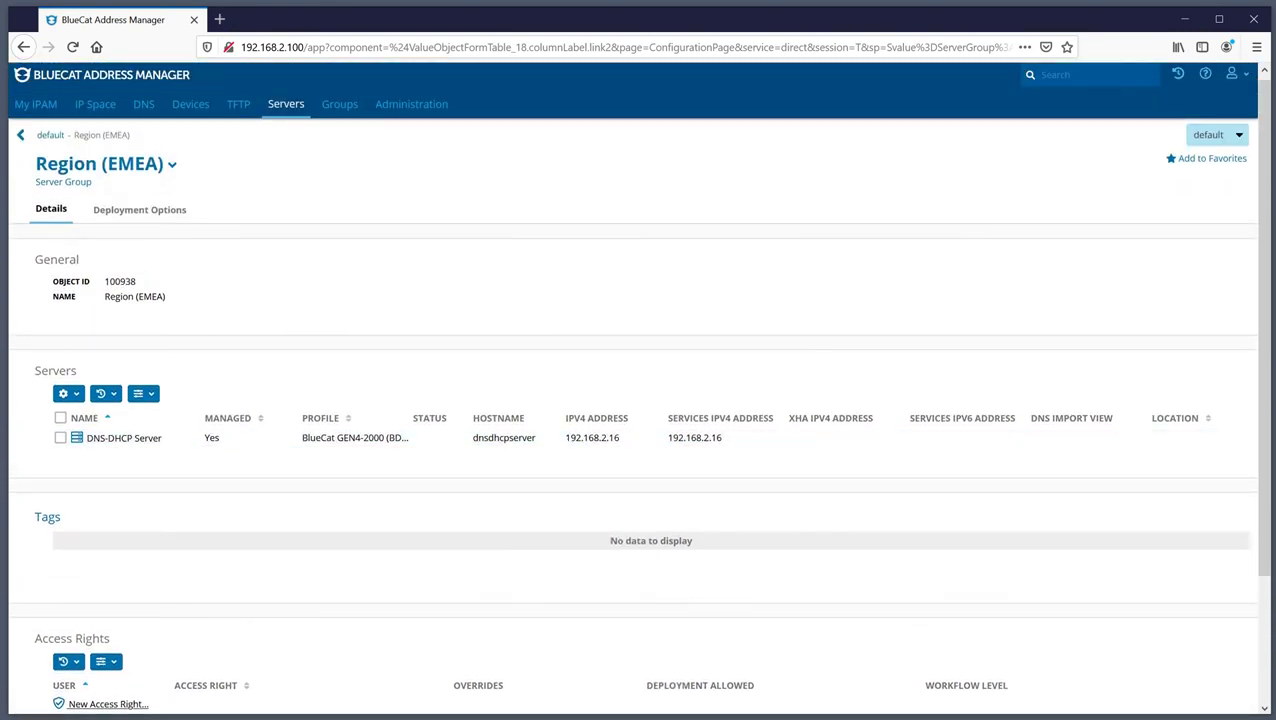
Check the group's Deployment Options and details, then go to the Groups page
{"action": "left_click", "coordinate": [139, 209]}
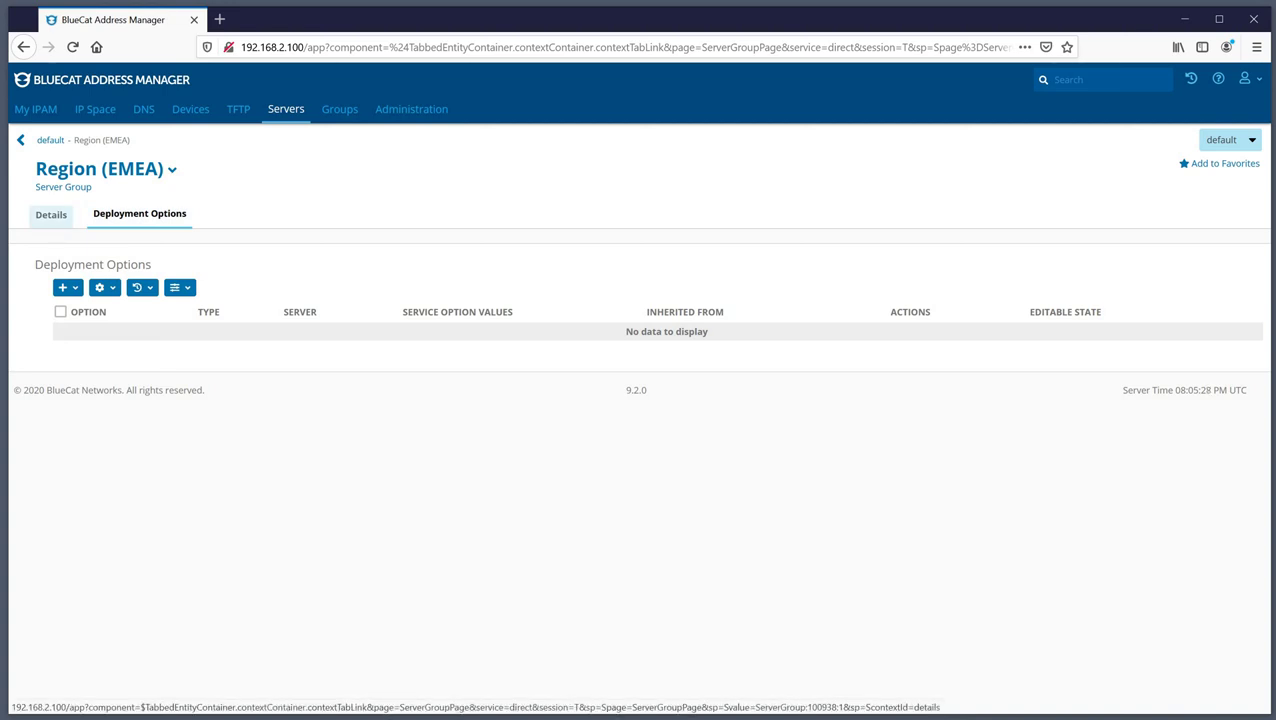
{"action": "left_click", "coordinate": [51, 214]}
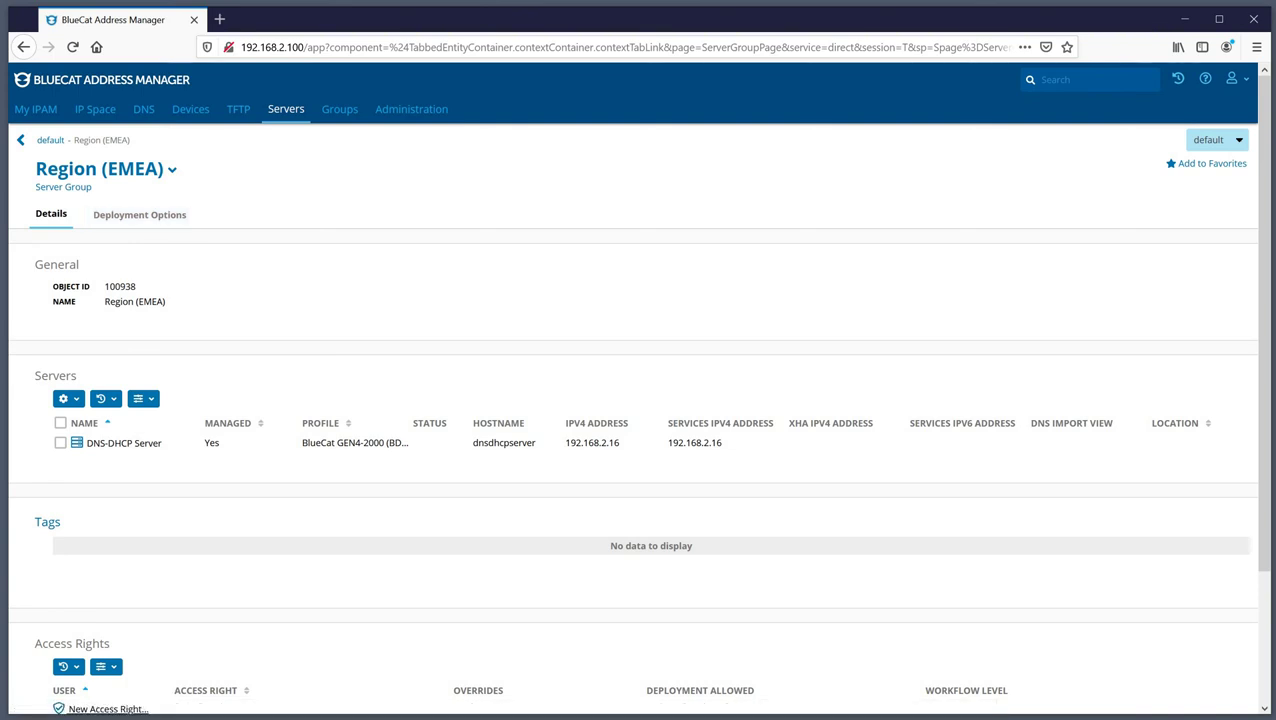
{"action": "scroll", "coordinate": [286, 110], "scroll_direction": "down", "scroll_amount": 3}
{"action": "scroll", "coordinate": [286, 110], "scroll_direction": "up", "scroll_amount": 3}
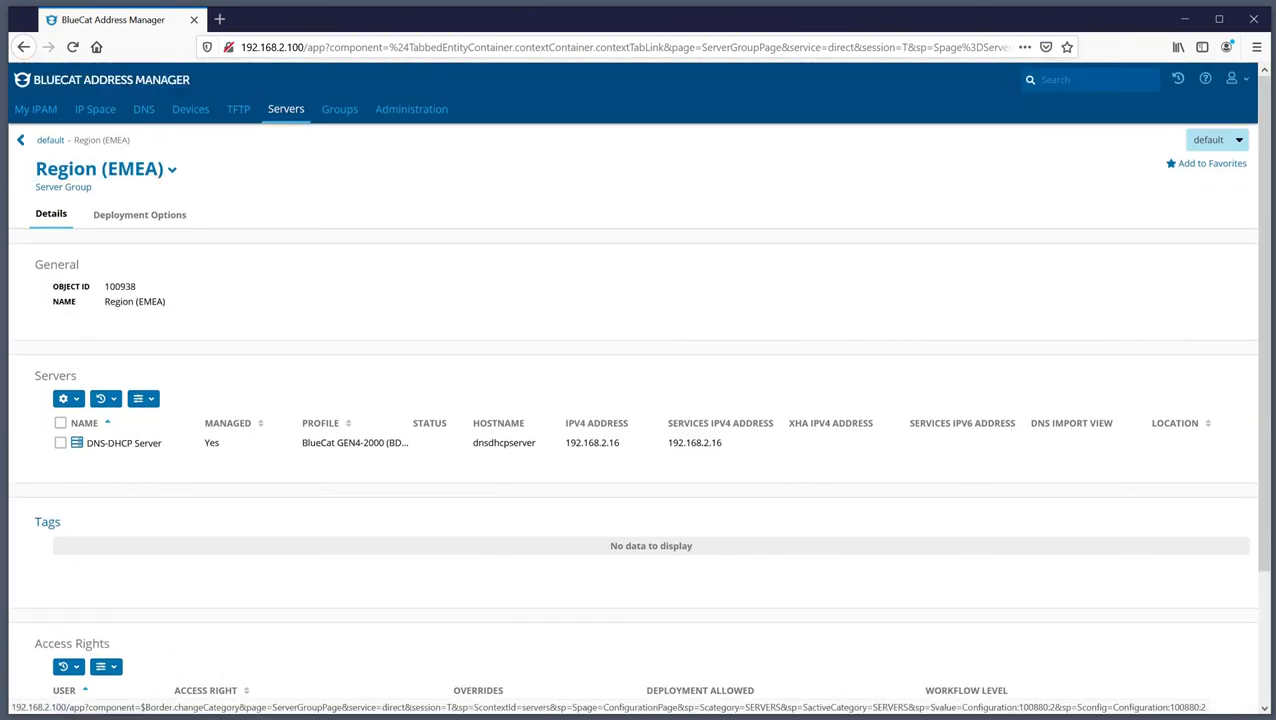
{"action": "left_click", "coordinate": [286, 109]}
{"action": "left_click", "coordinate": [339, 109]}
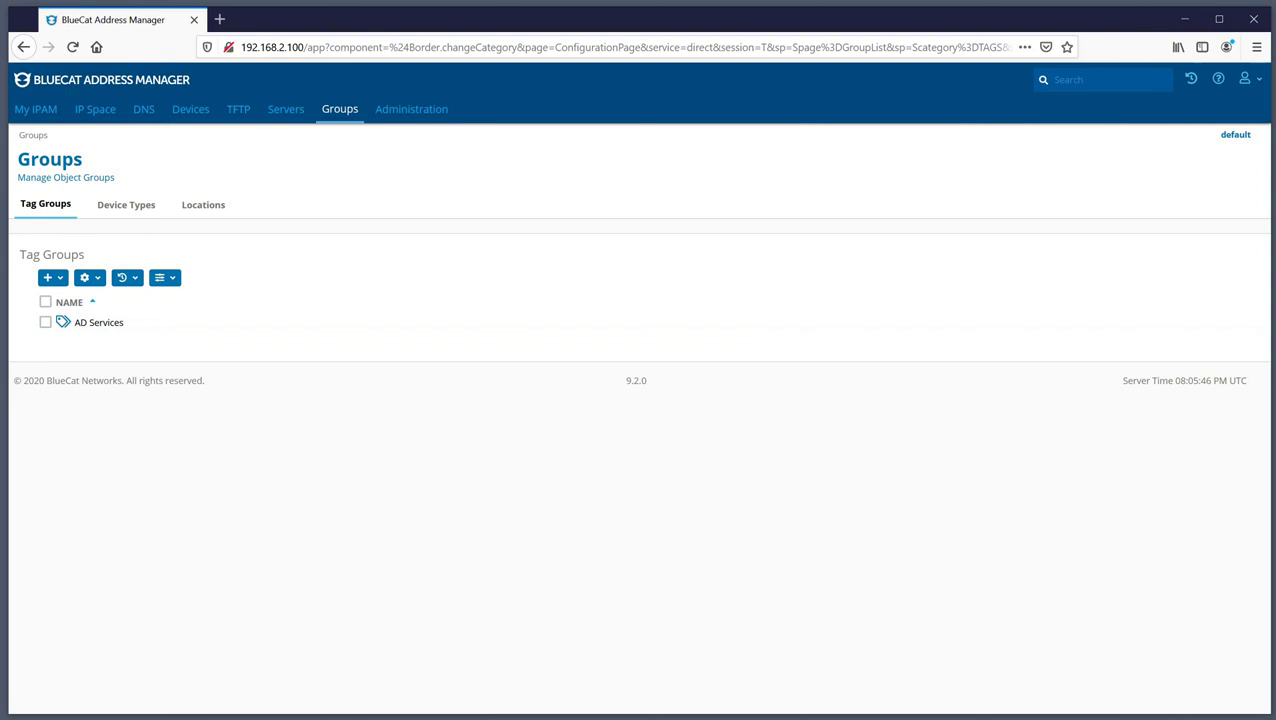
Browse the Device Types and Locations groups, then return to the External and Internal DNS views
{"action": "left_click", "coordinate": [126, 204]}
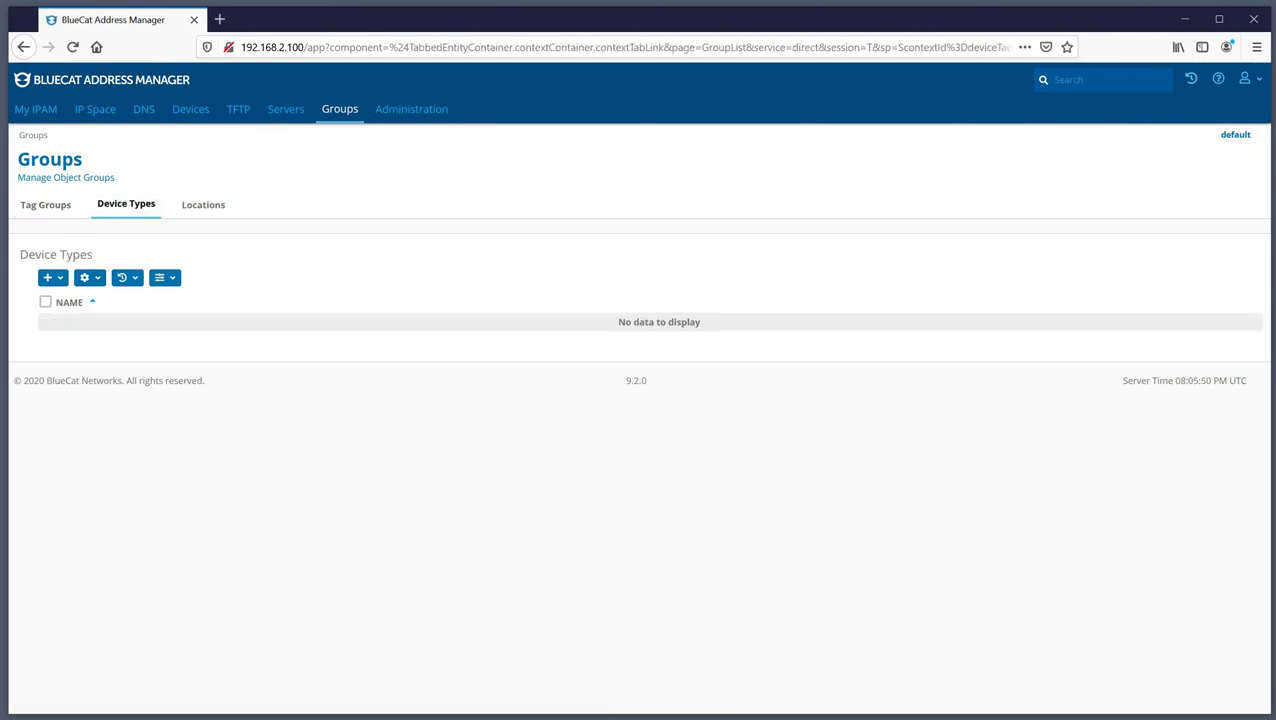
{"action": "left_click", "coordinate": [203, 204]}
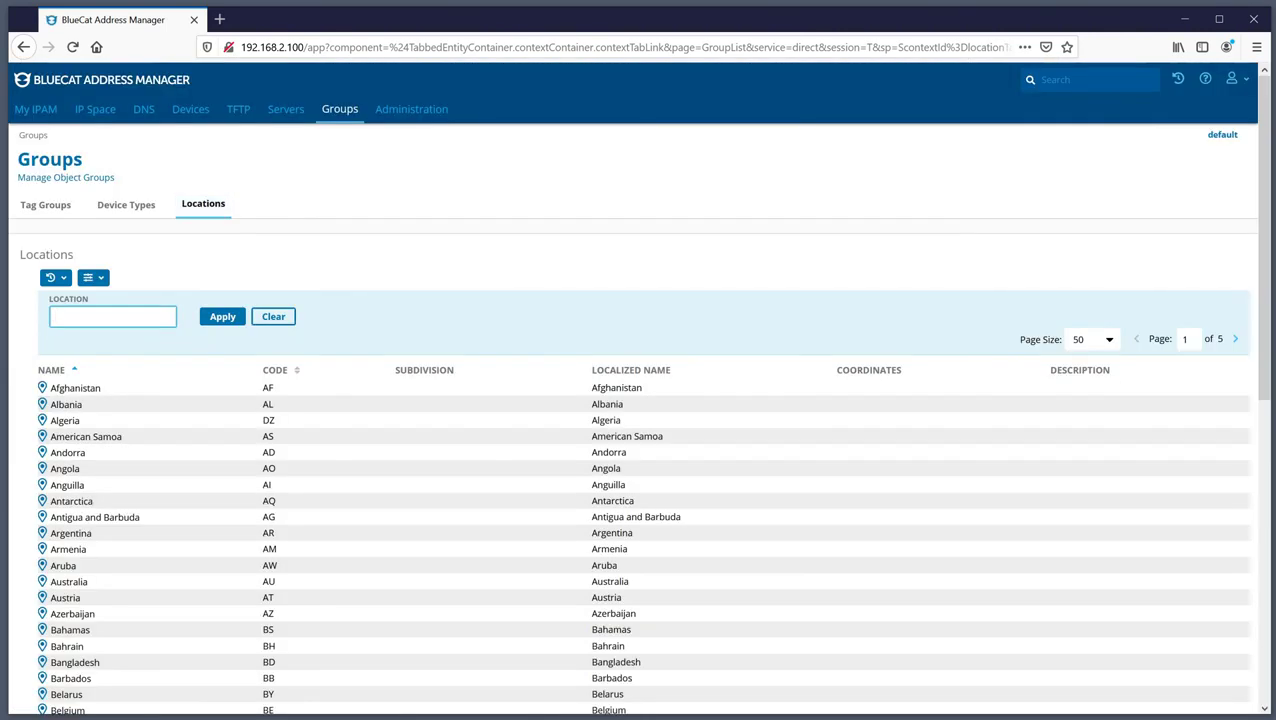
{"action": "scroll", "coordinate": [640, 480], "scroll_direction": "down", "scroll_amount": 3}
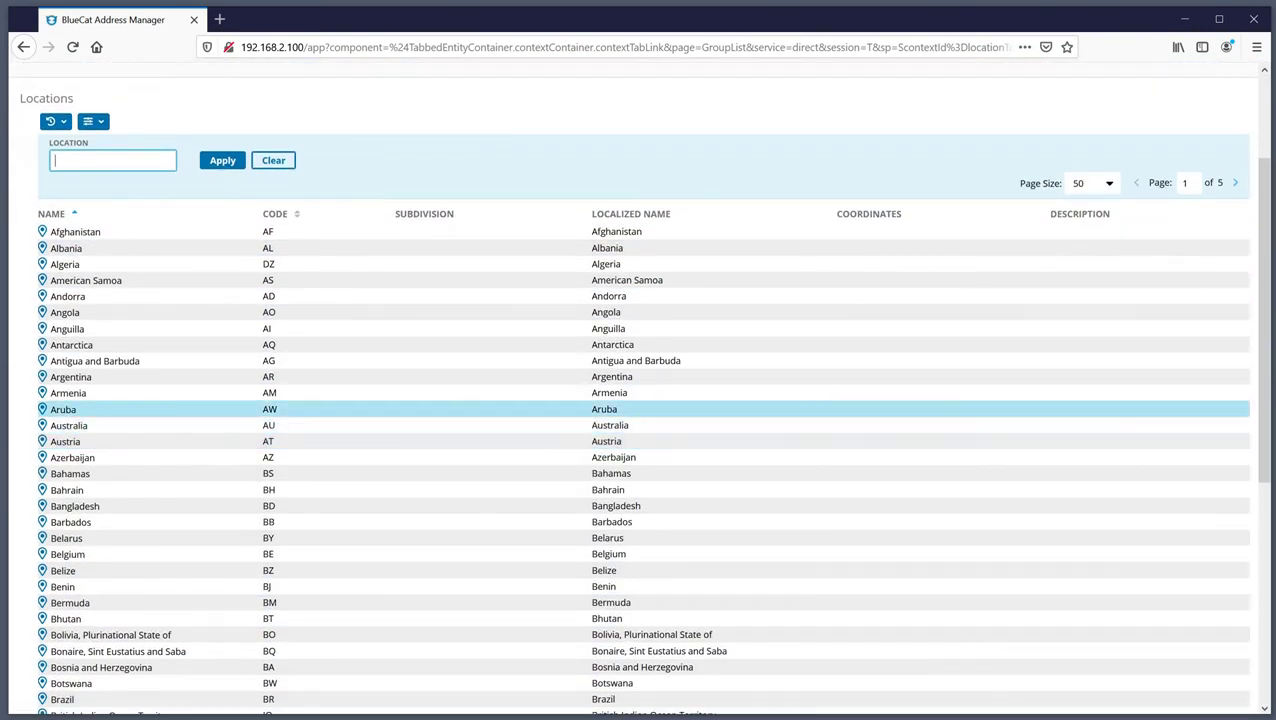
{"action": "scroll", "coordinate": [640, 500], "scroll_direction": "down", "scroll_amount": 10}
{"action": "scroll", "coordinate": [640, 500], "scroll_direction": "up", "scroll_amount": 13}
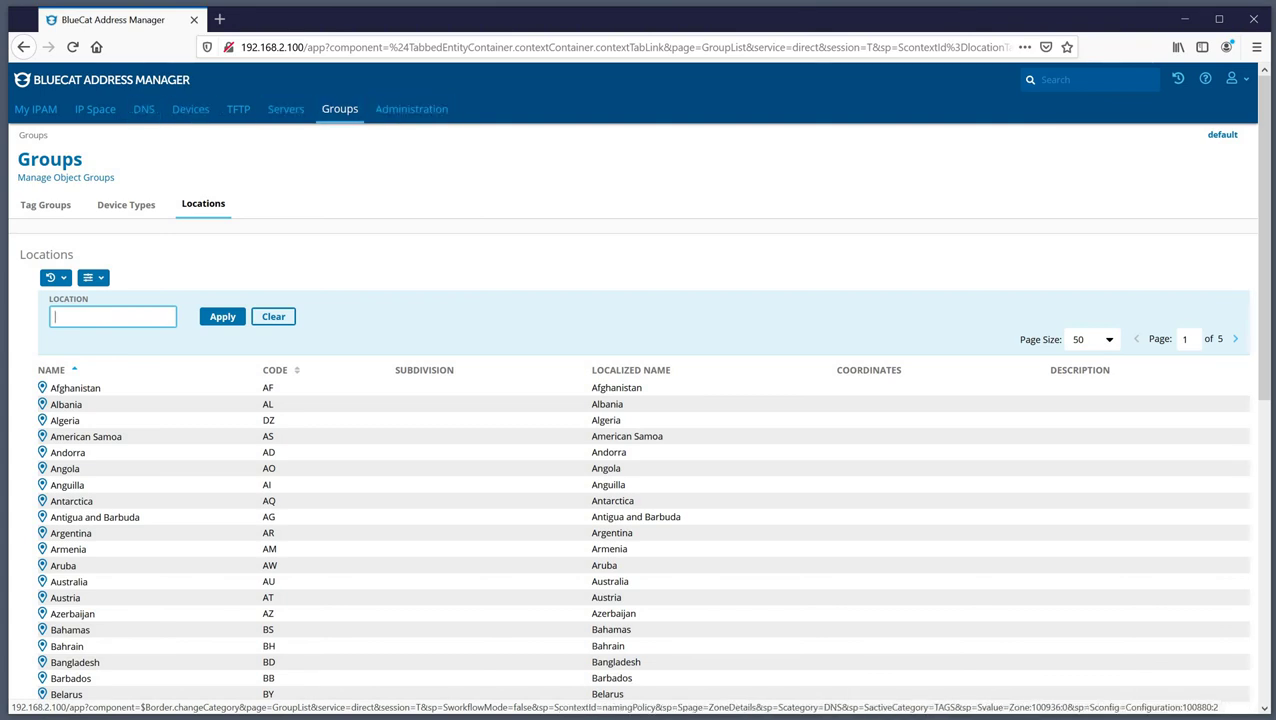
{"action": "left_click", "coordinate": [143, 109]}
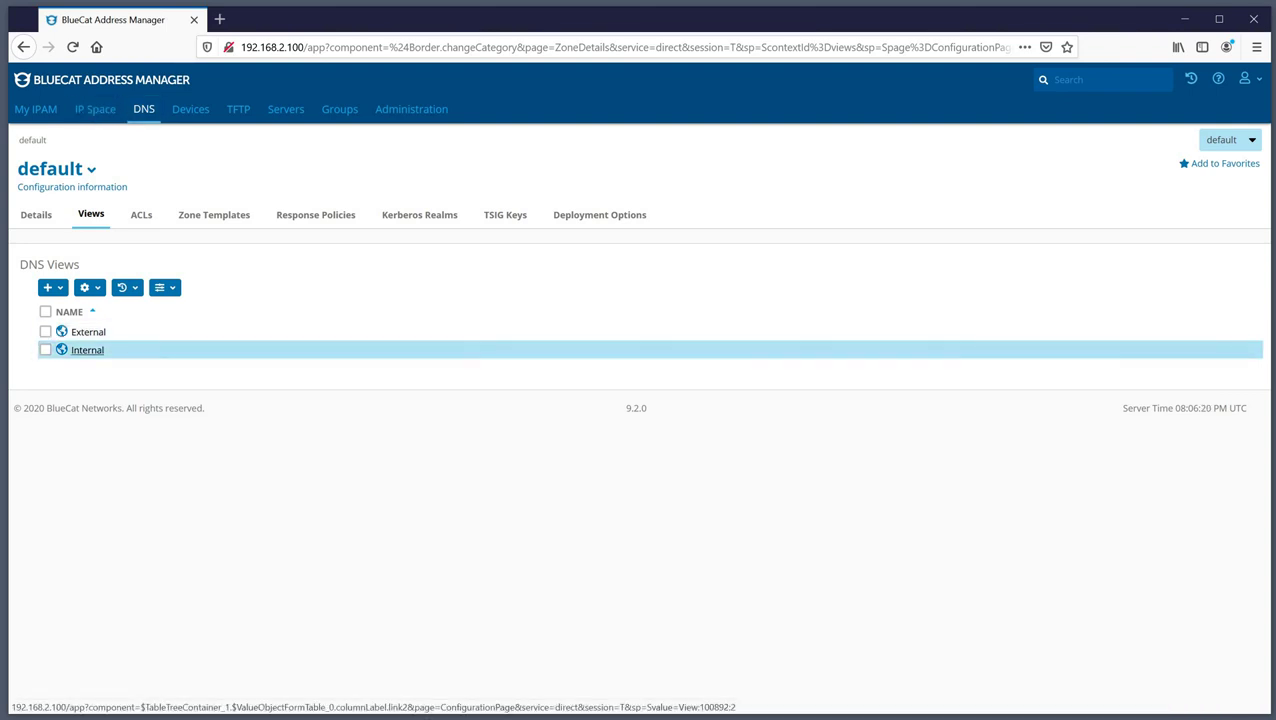
Browse the Internal view's com zone and look at the ddiexpress.com zone
{"action": "left_click", "coordinate": [87, 350]}
{"action": "left_click", "coordinate": [91, 396]}
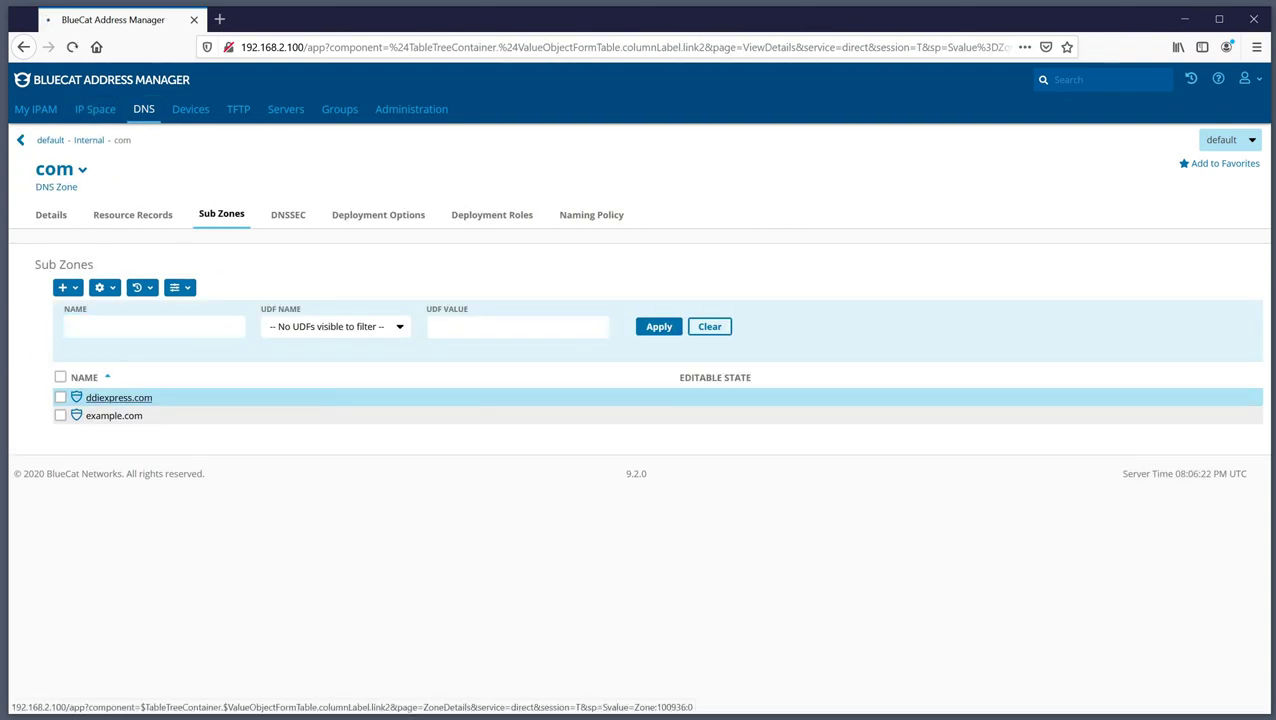
{"action": "left_click", "coordinate": [91, 397]}
{"action": "key", "text": "alt+Left"}
Review example.com's resource records and their restore/export options, then go to Administration
{"action": "left_click", "coordinate": [91, 415]}
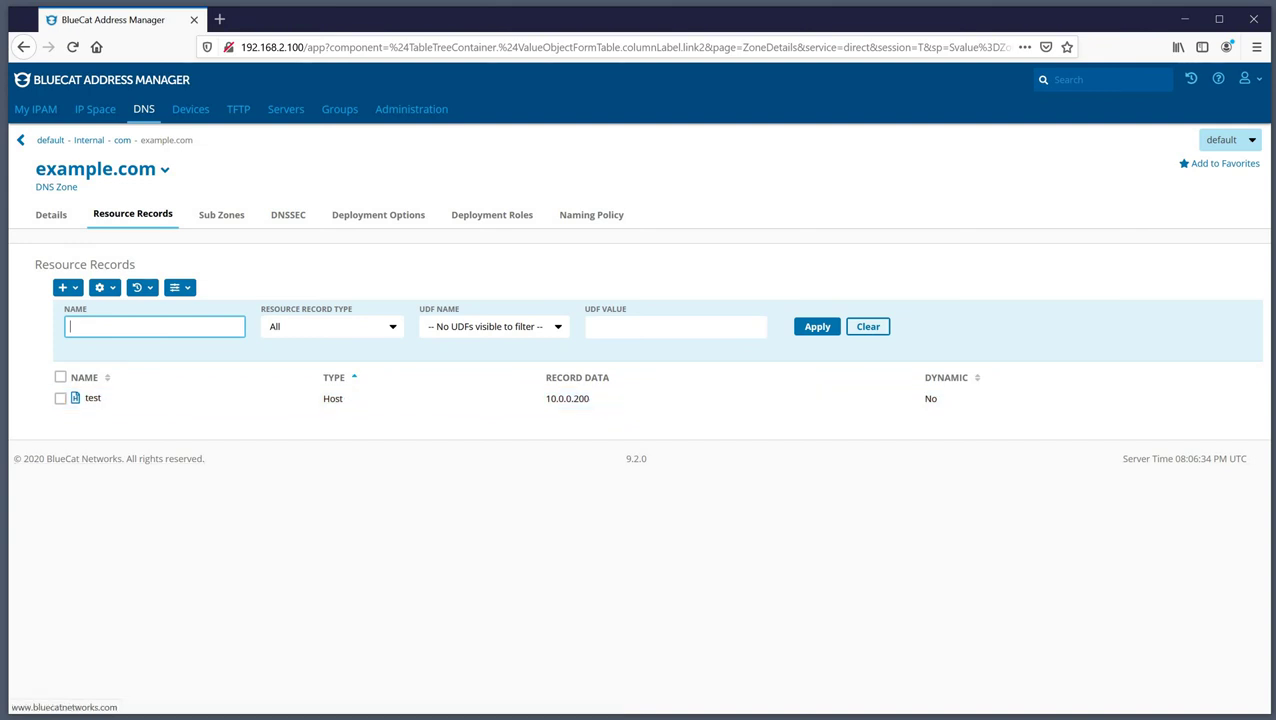
{"action": "left_click", "coordinate": [143, 287]}
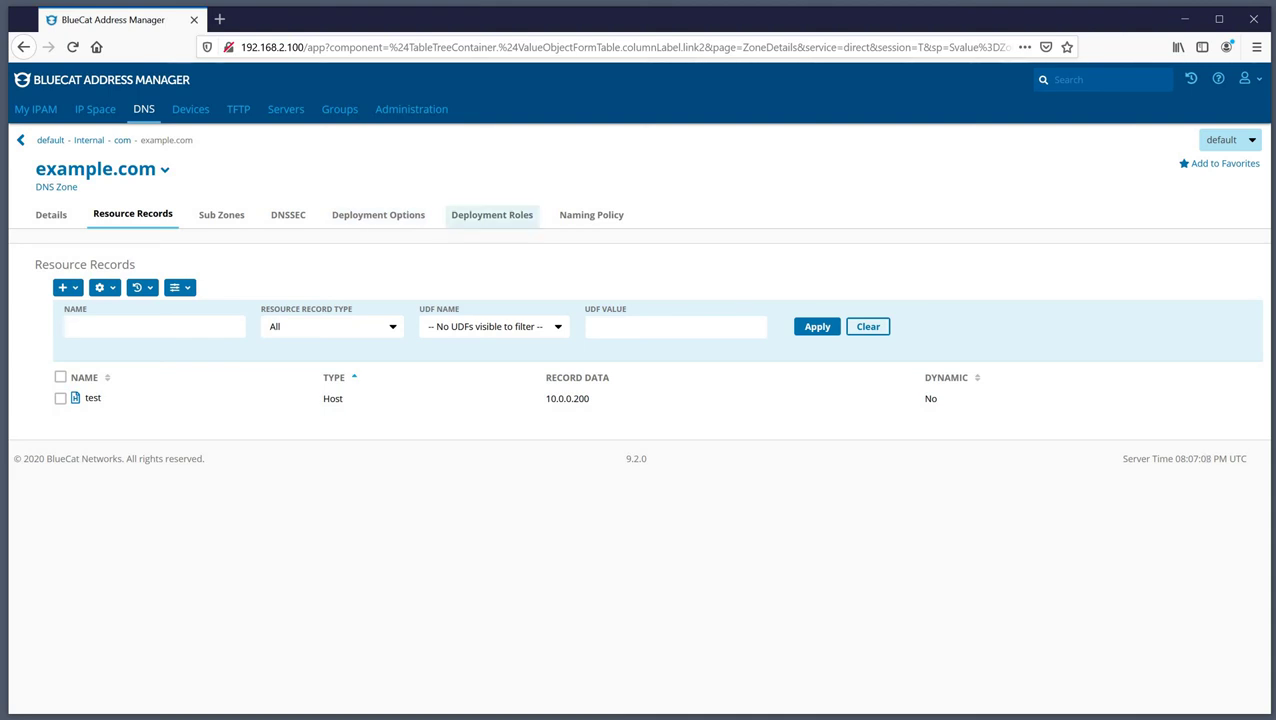
{"action": "left_click", "coordinate": [411, 109]}
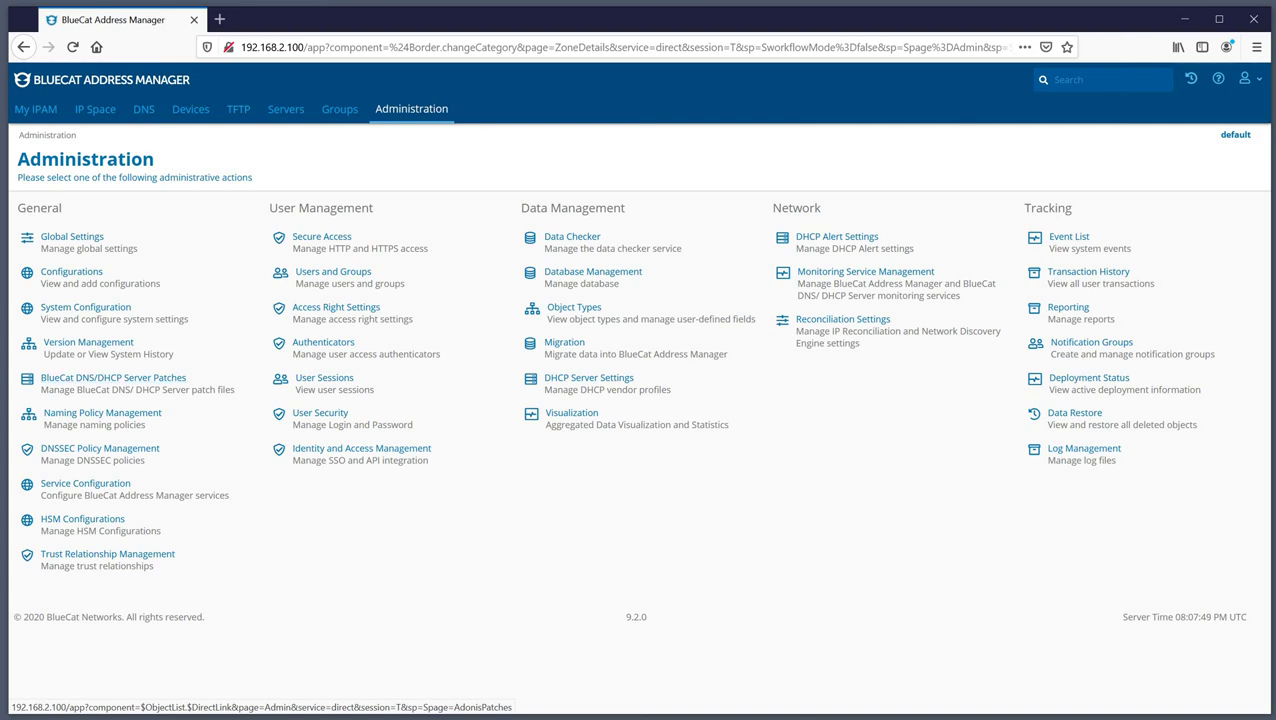
{"action": "left_click", "coordinate": [113, 378]}
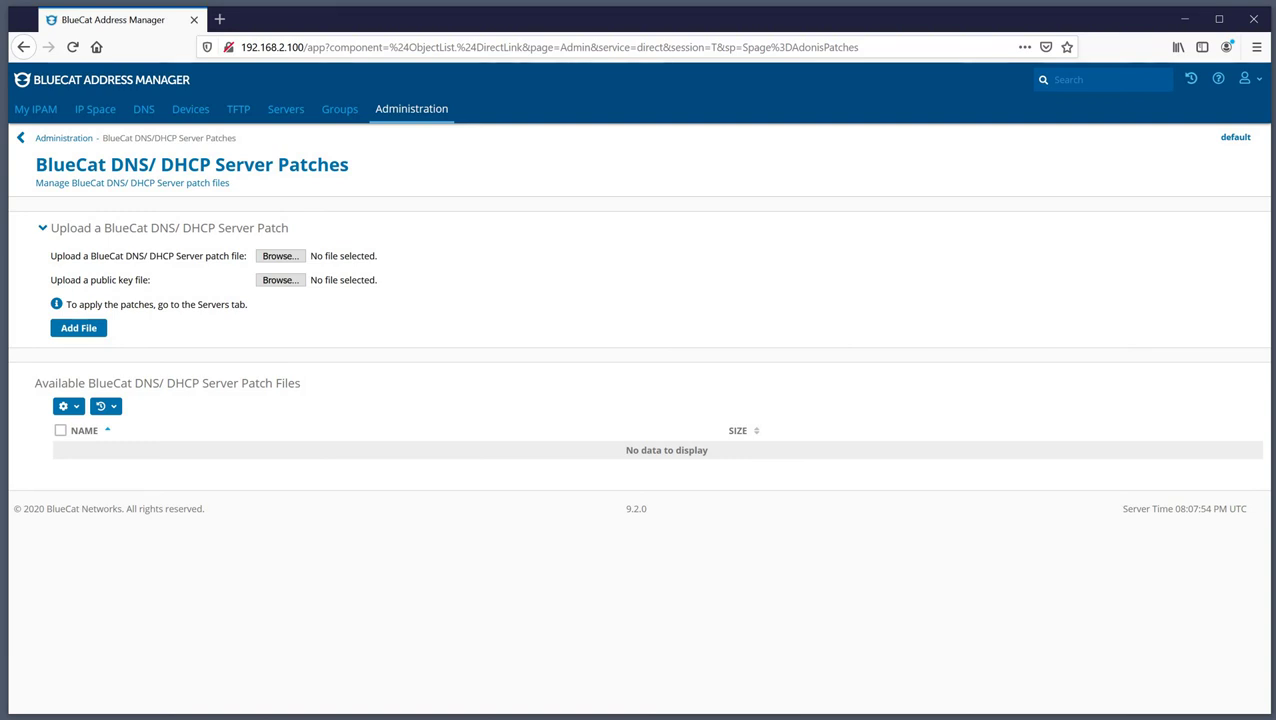
{"action": "left_click", "coordinate": [411, 109]}
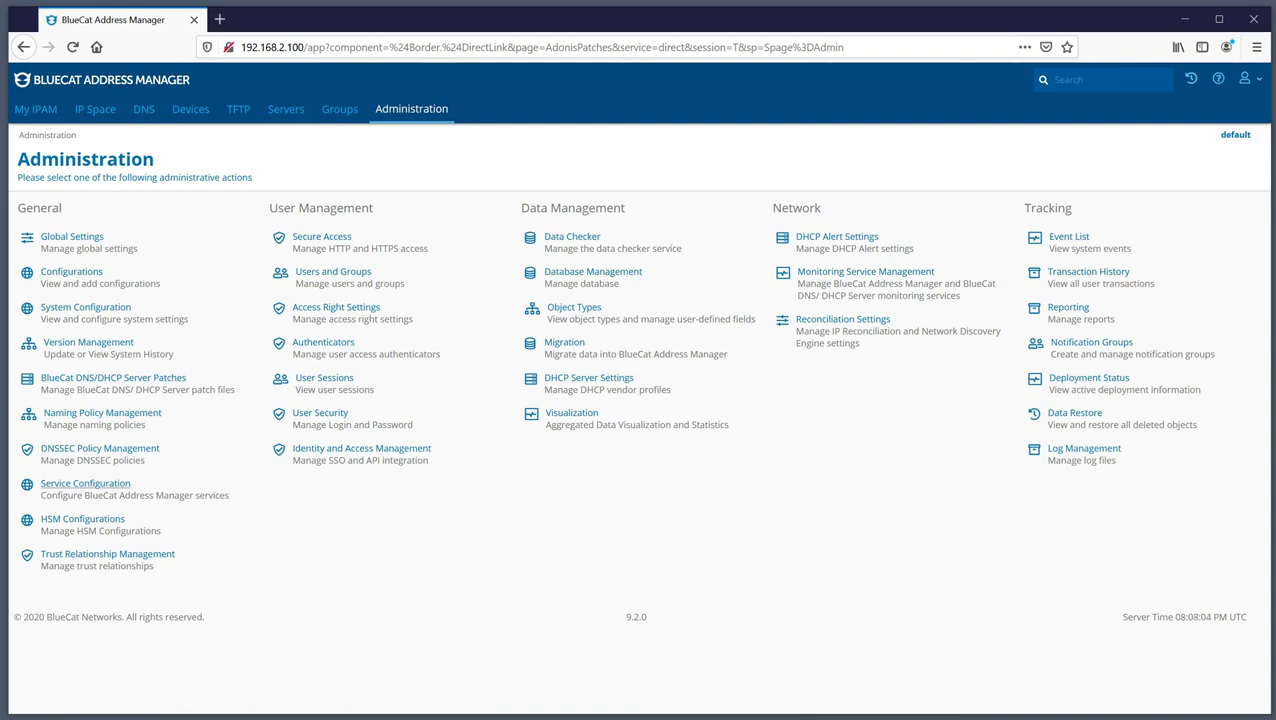
{"action": "left_click", "coordinate": [85, 484]}
{"action": "left_click", "coordinate": [165, 274]}
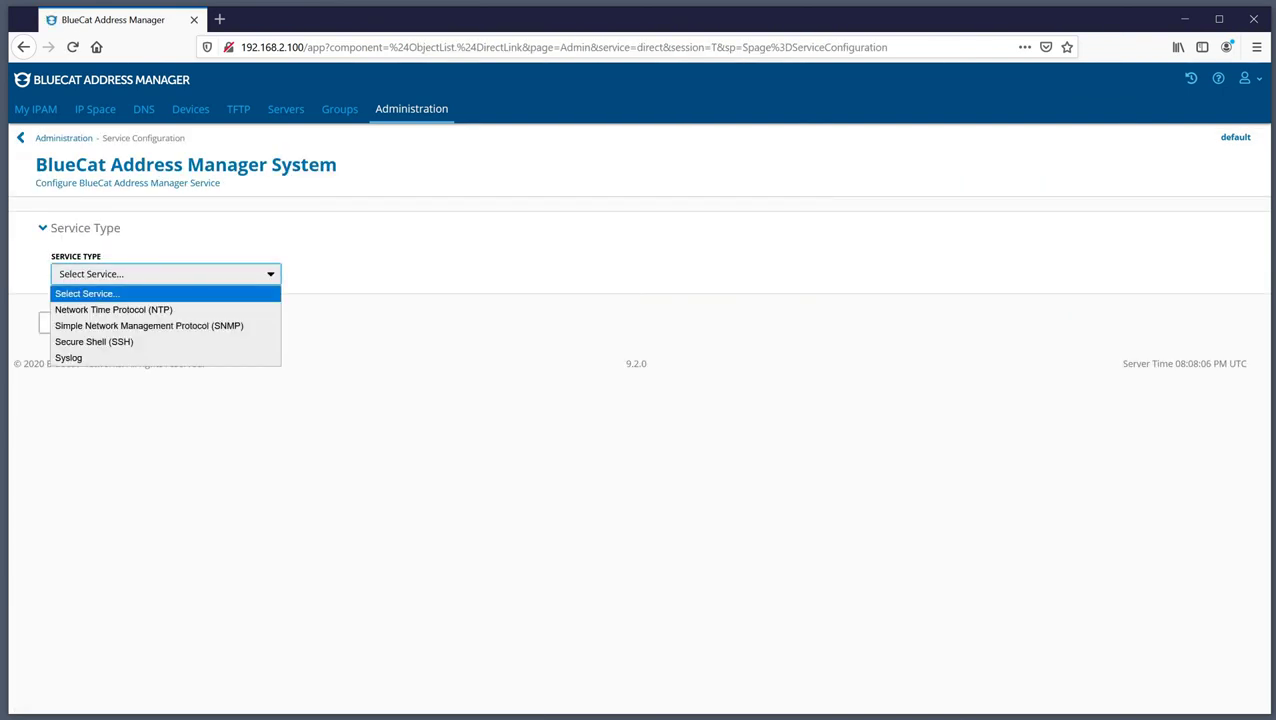
{"action": "key", "text": "Down"}
{"action": "key", "text": "Down"}
{"action": "key", "text": "Down"}
{"action": "key", "text": "Down"}
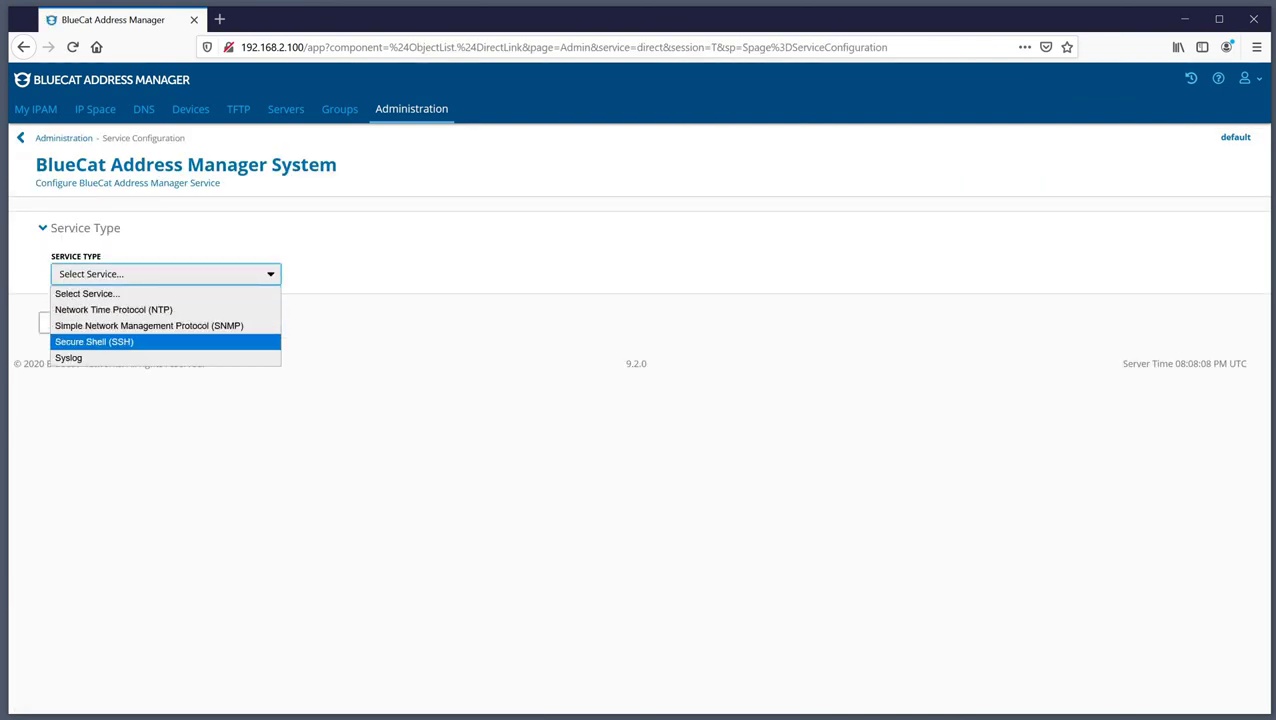
{"action": "left_click", "coordinate": [63, 137]}
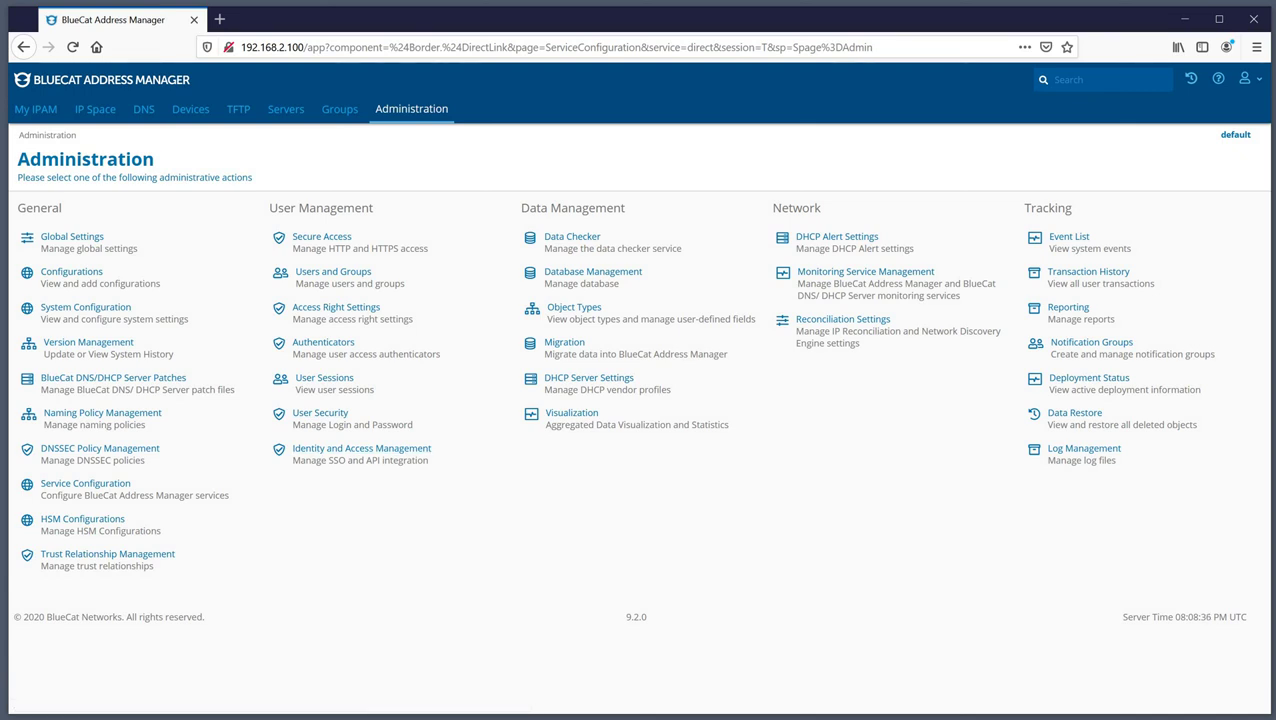
{"action": "left_click", "coordinate": [361, 448]}
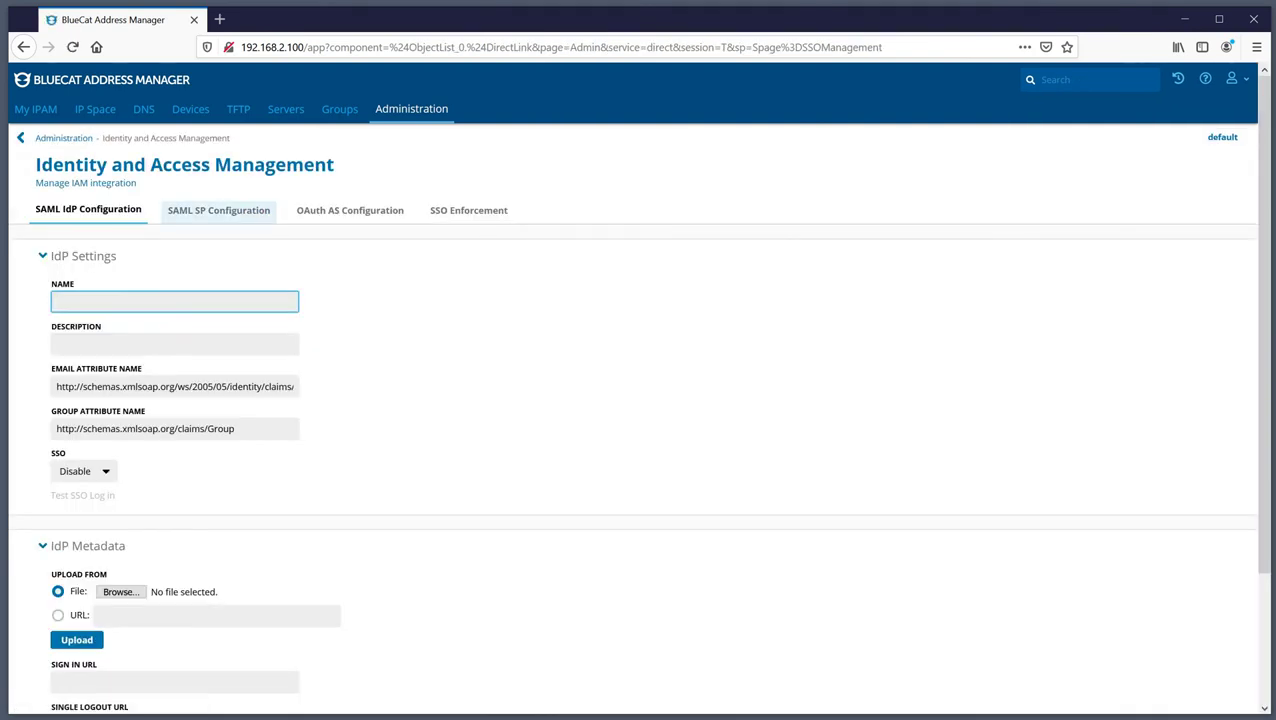
{"action": "left_click", "coordinate": [23, 47]}
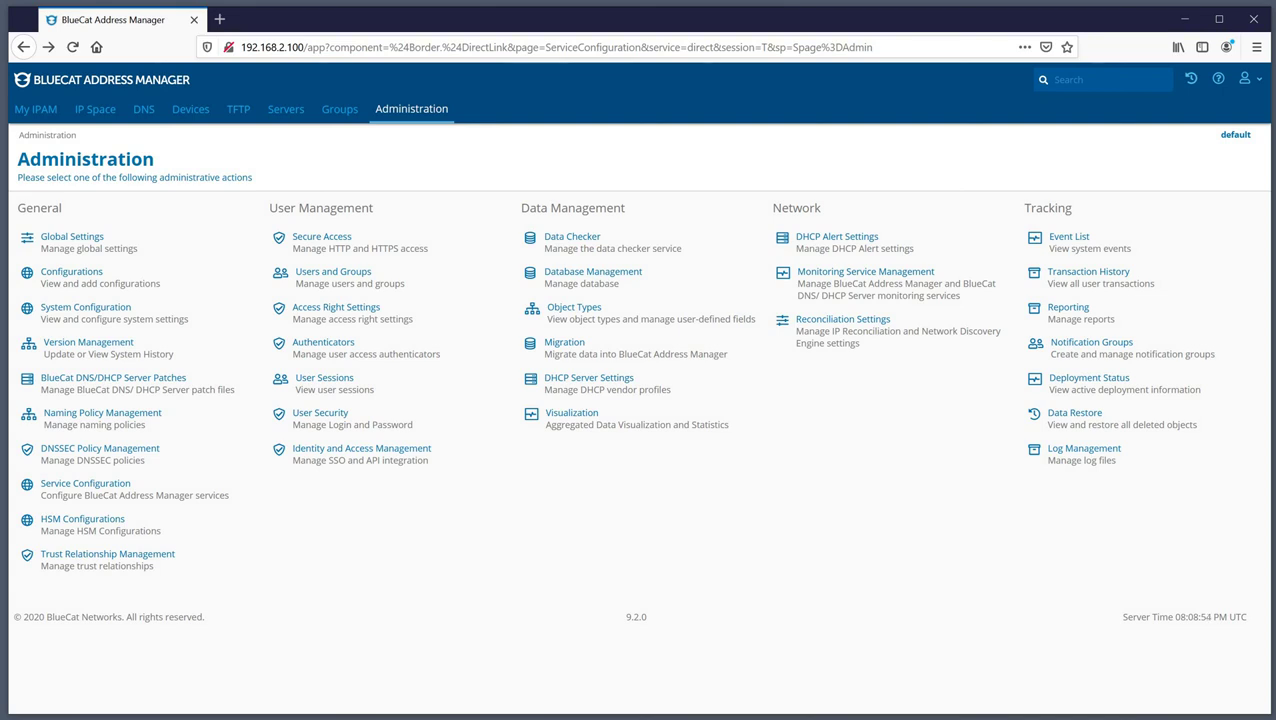
{"action": "left_click", "coordinate": [564, 342]}
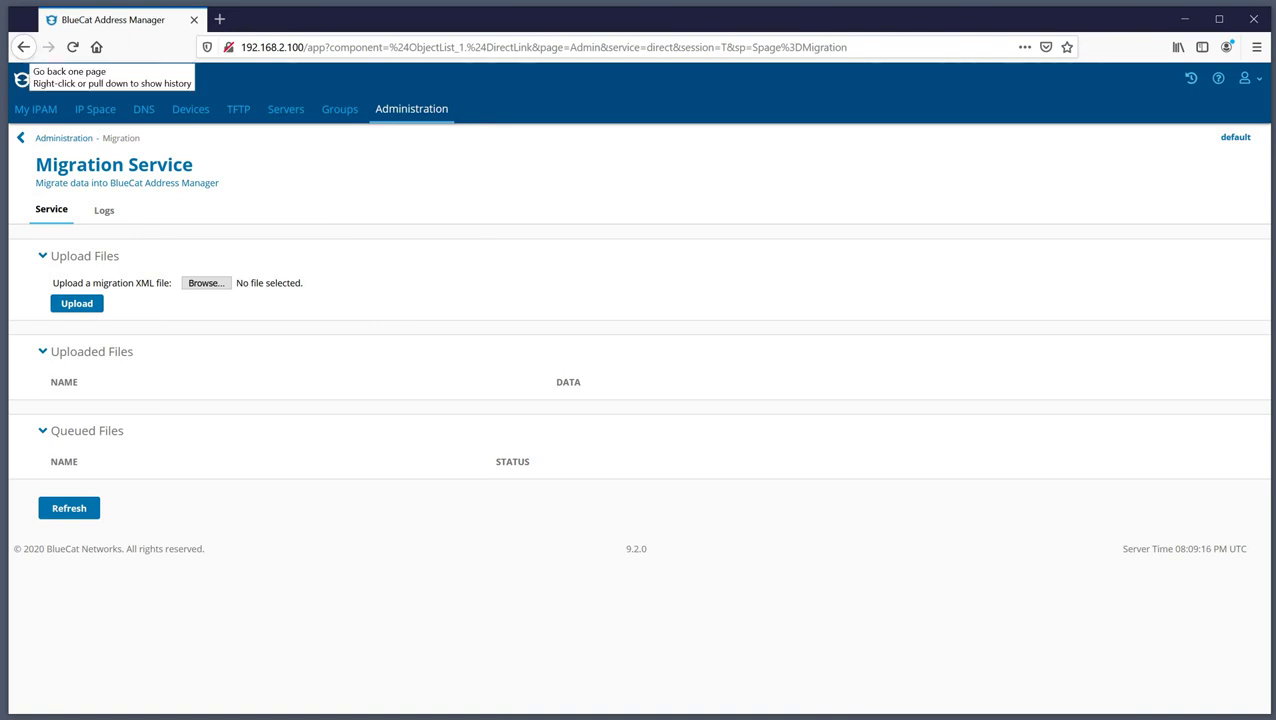
{"action": "left_click", "coordinate": [23, 47]}
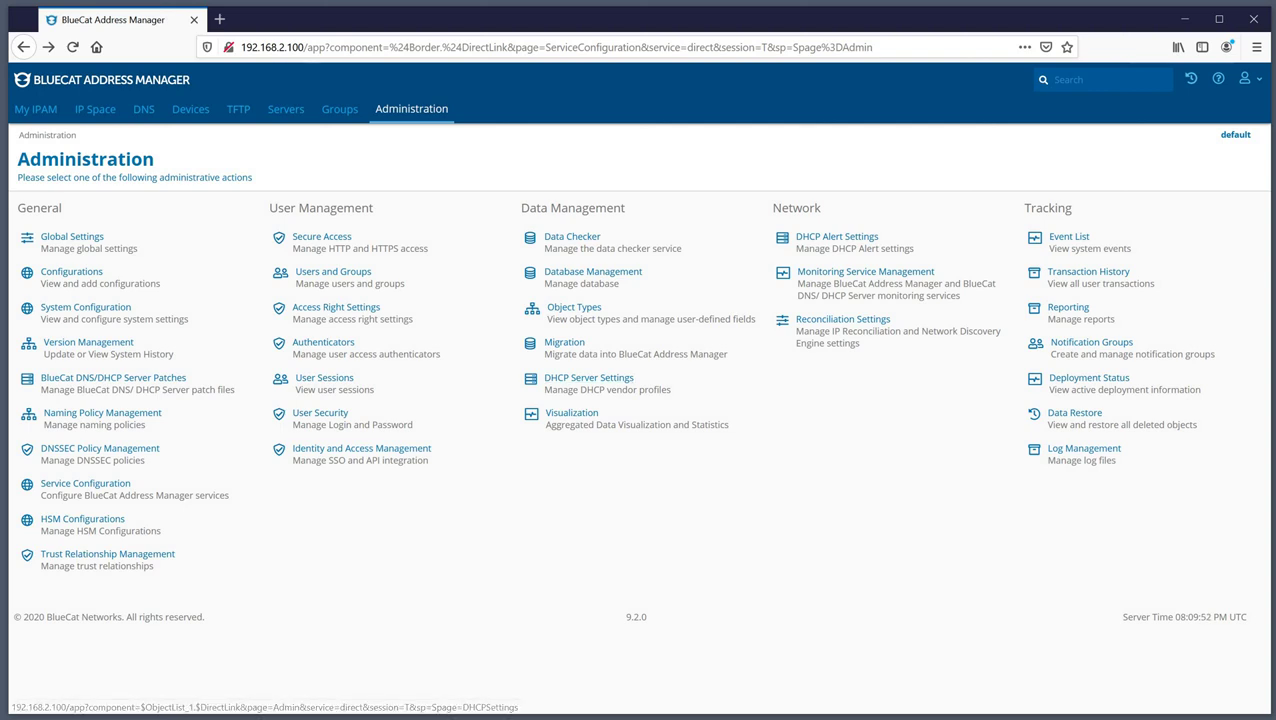
{"action": "left_click", "coordinate": [571, 413]}
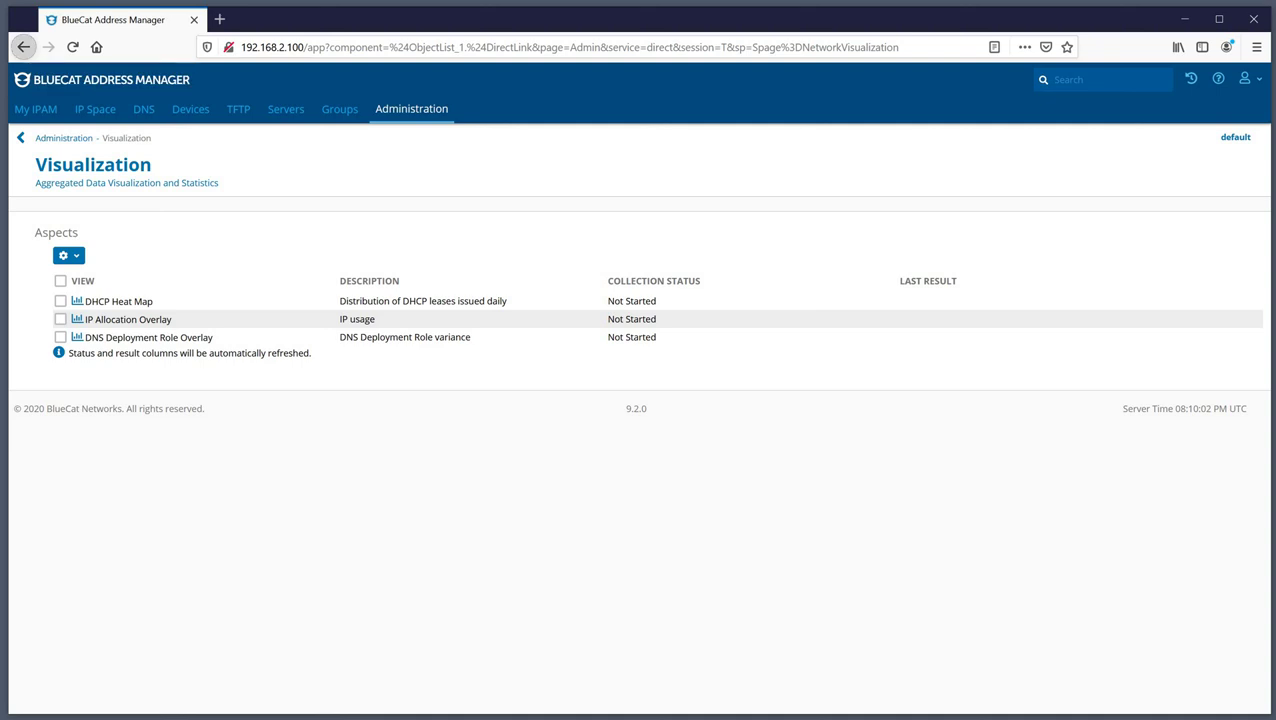
{"action": "right_click", "coordinate": [23, 47]}
{"action": "left_click", "coordinate": [50, 77]}
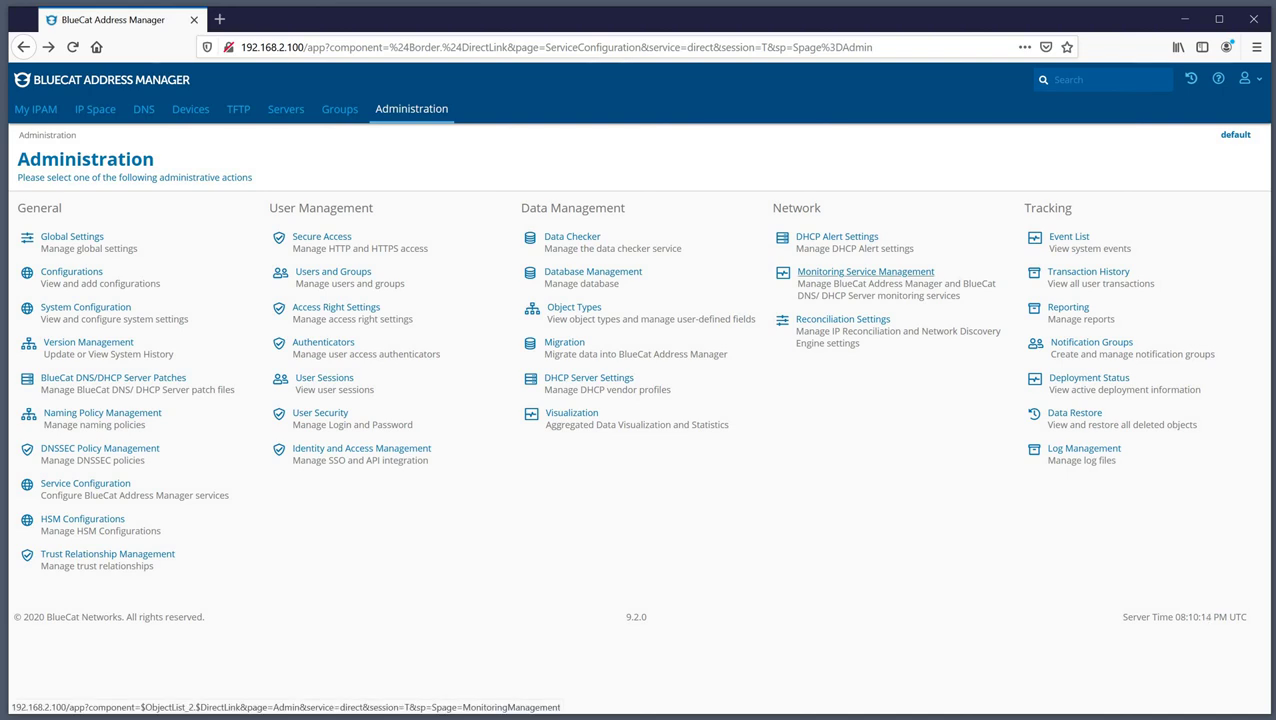
{"action": "left_click", "coordinate": [866, 272]}
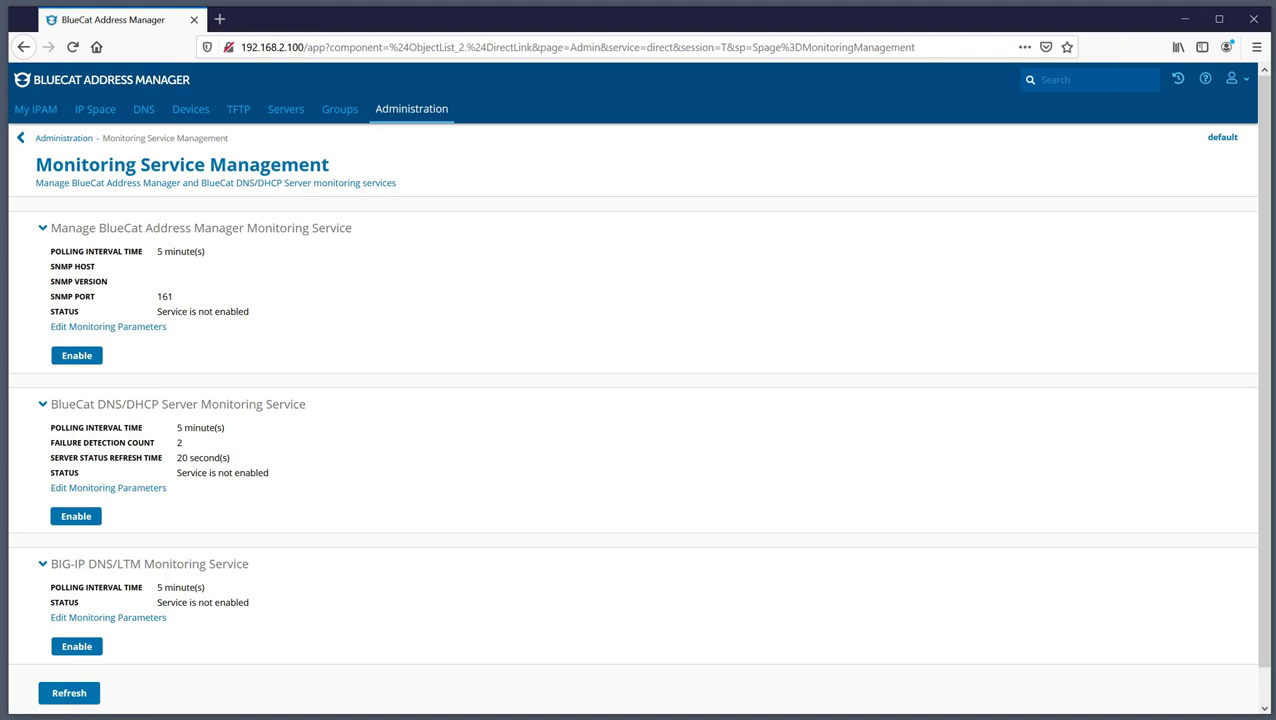
{"action": "left_click", "coordinate": [23, 47]}
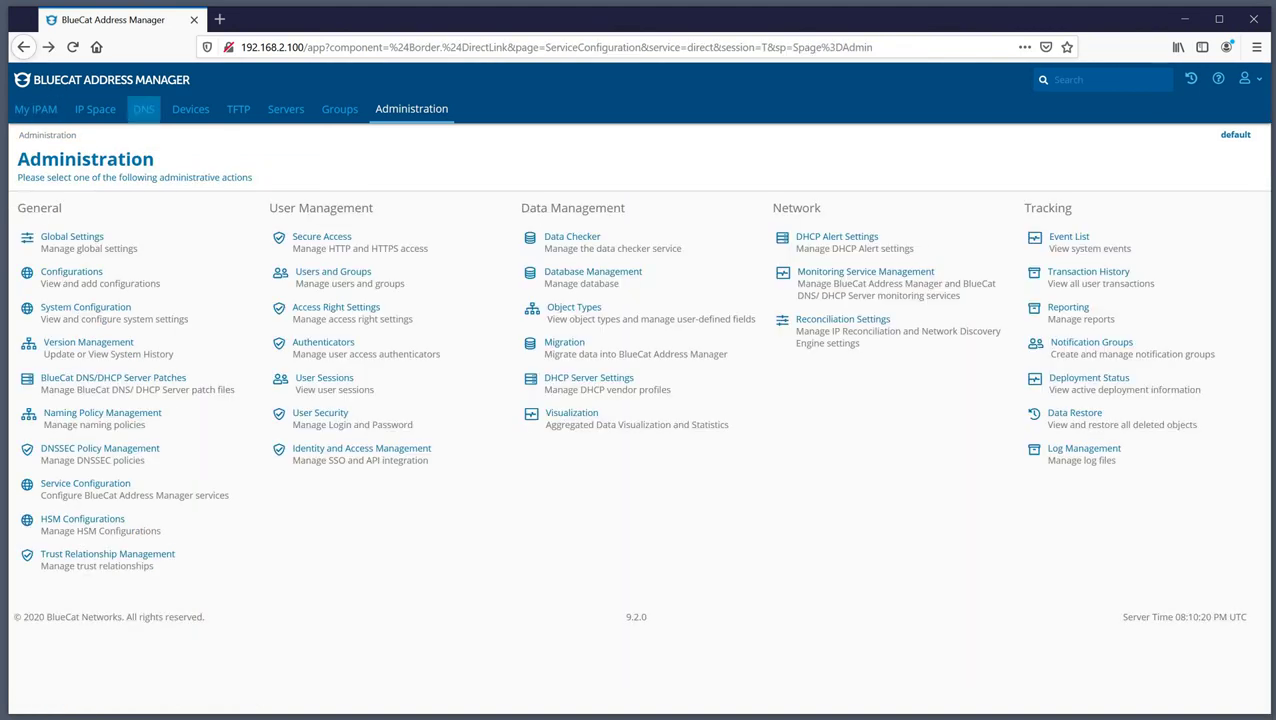
{"action": "double_click", "coordinate": [1026, 208]}
{"action": "left_click_drag", "start_coordinate": [1070, 208], "coordinate": [1116, 460]}
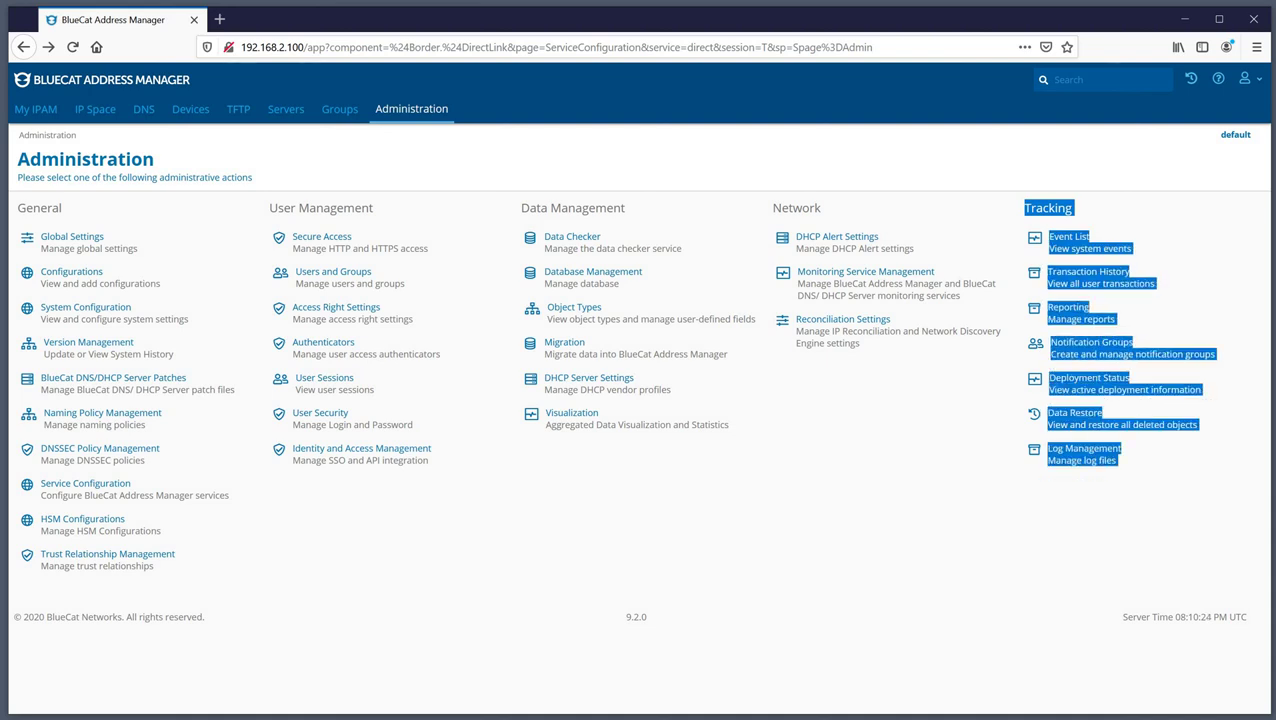
{"action": "left_click", "coordinate": [1116, 460]}
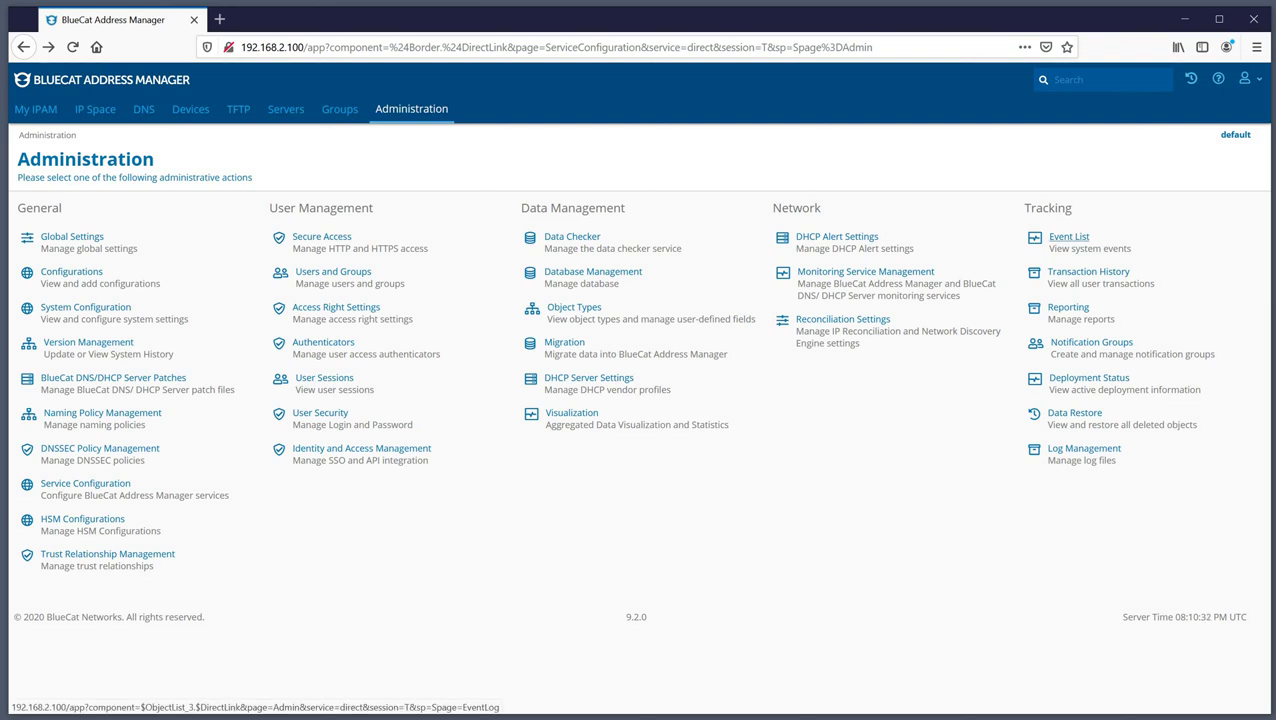
{"action": "left_click", "coordinate": [1068, 237]}
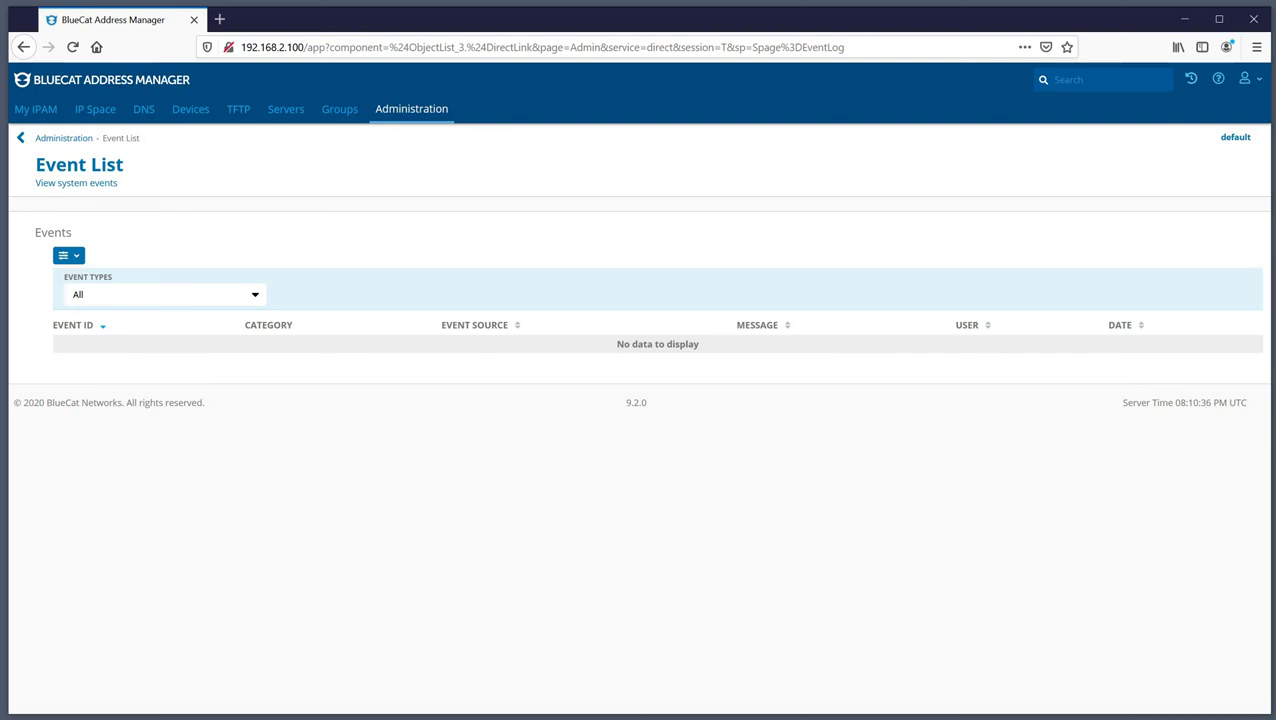
{"action": "key", "text": "alt+Left"}
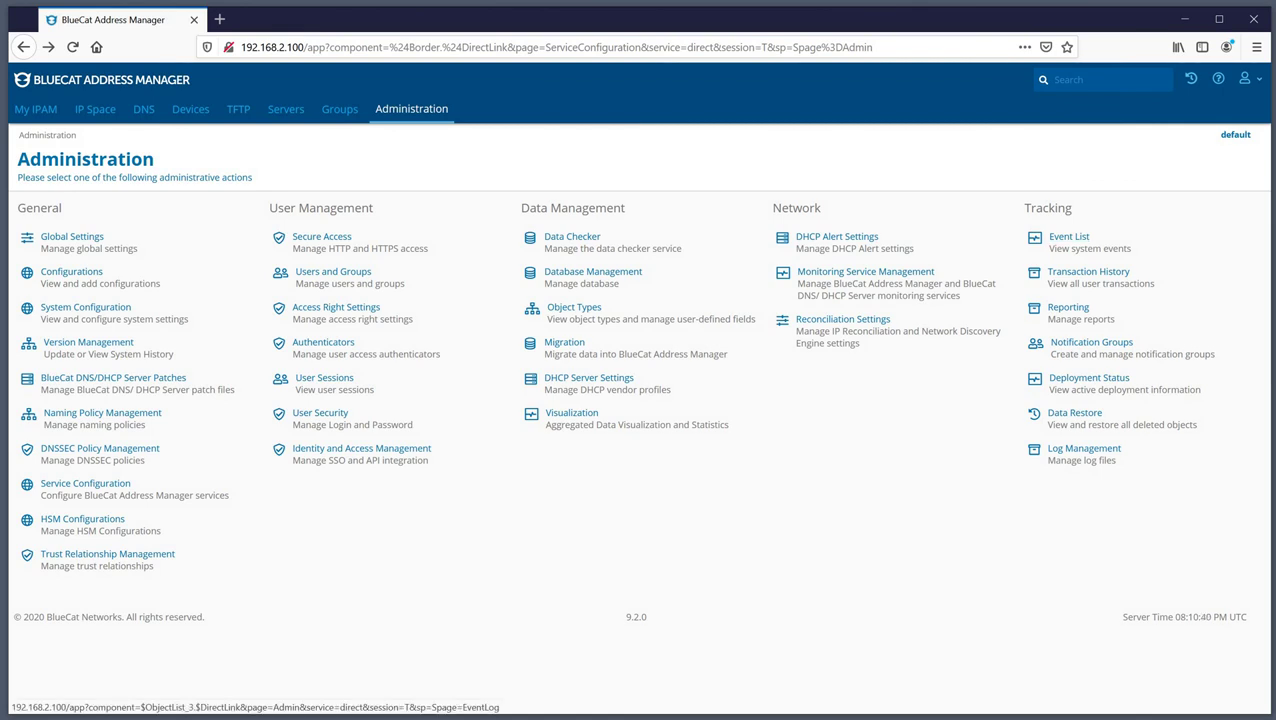
Browse Transaction History, view transaction 3066's details, then return to the Administration overview
{"action": "left_click", "coordinate": [1088, 271]}
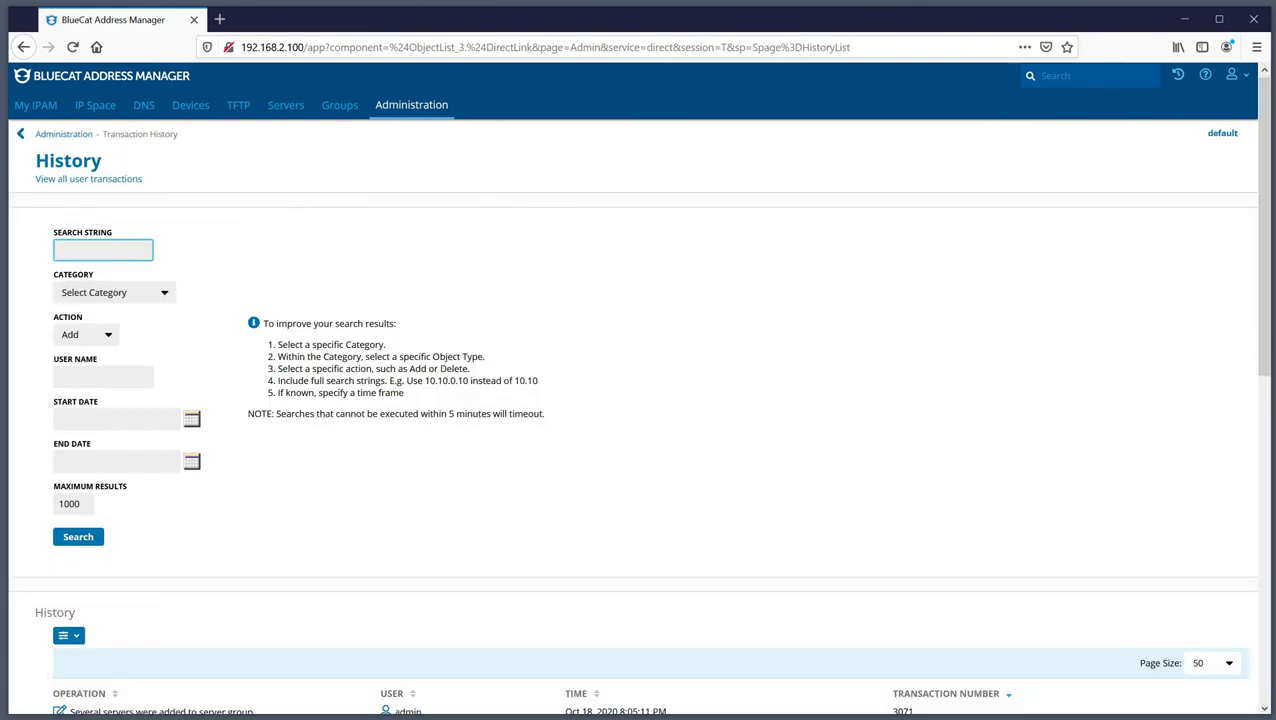
{"action": "scroll", "coordinate": [640, 380], "scroll_direction": "down", "scroll_amount": 7}
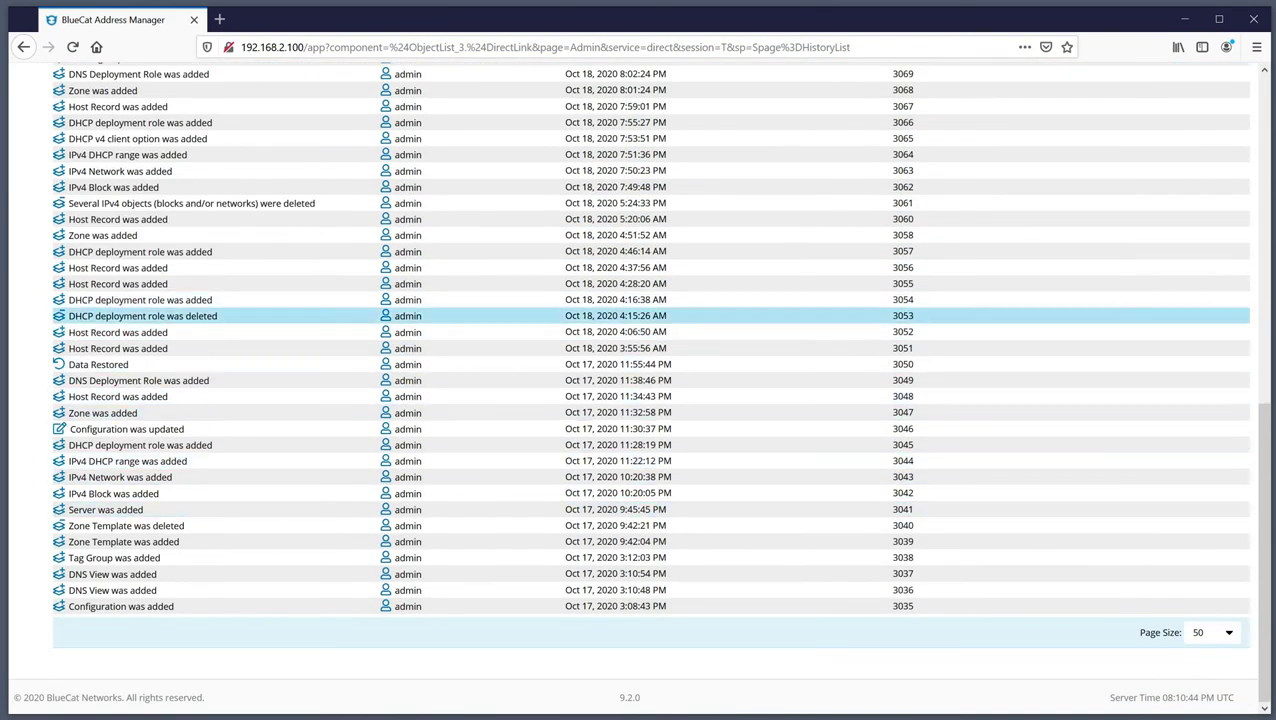
{"action": "scroll", "coordinate": [640, 315], "scroll_direction": "up", "scroll_amount": 3}
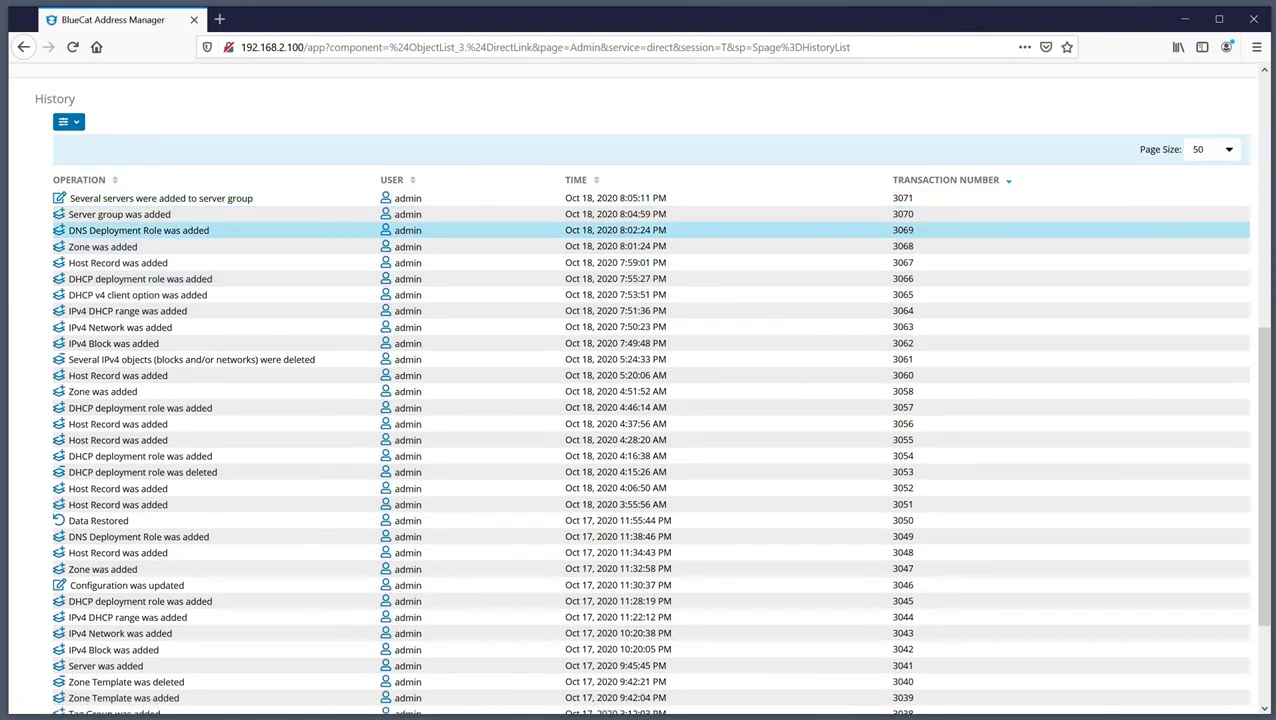
{"action": "scroll", "coordinate": [640, 262], "scroll_direction": "up", "scroll_amount": 3}
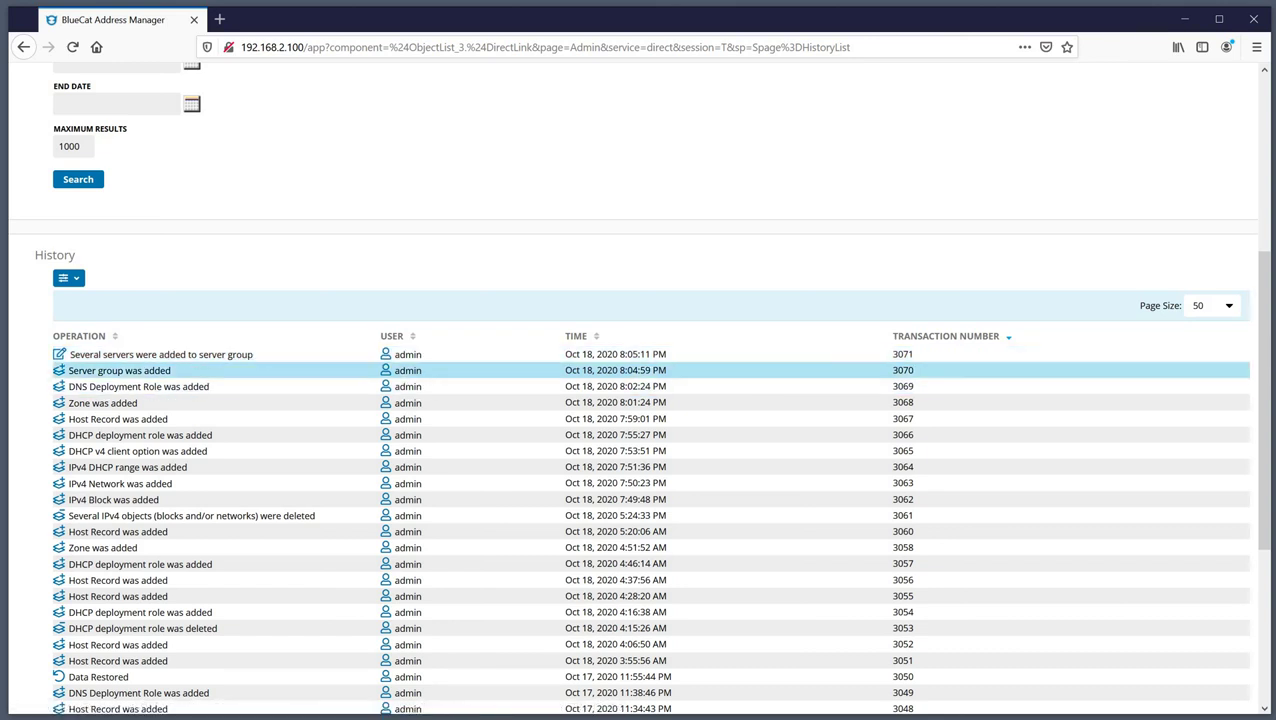
{"action": "scroll", "coordinate": [200, 455], "scroll_direction": "down", "scroll_amount": 1}
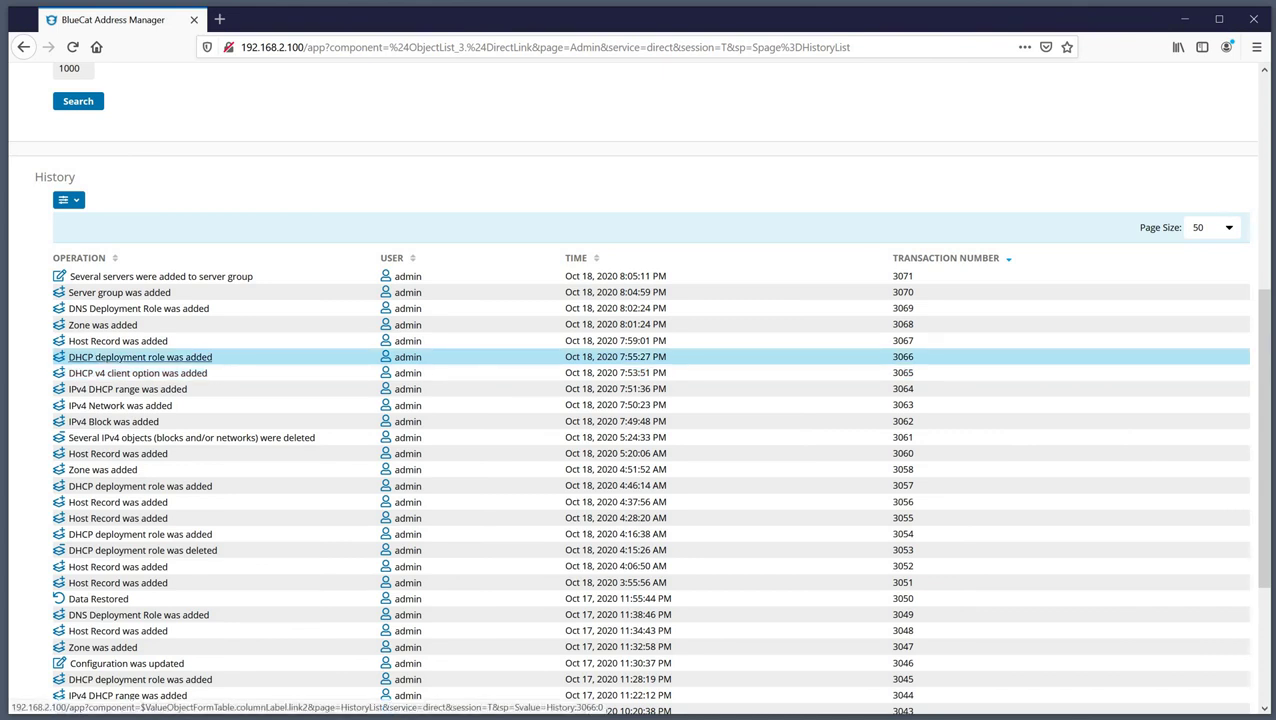
{"action": "left_click", "coordinate": [140, 357]}
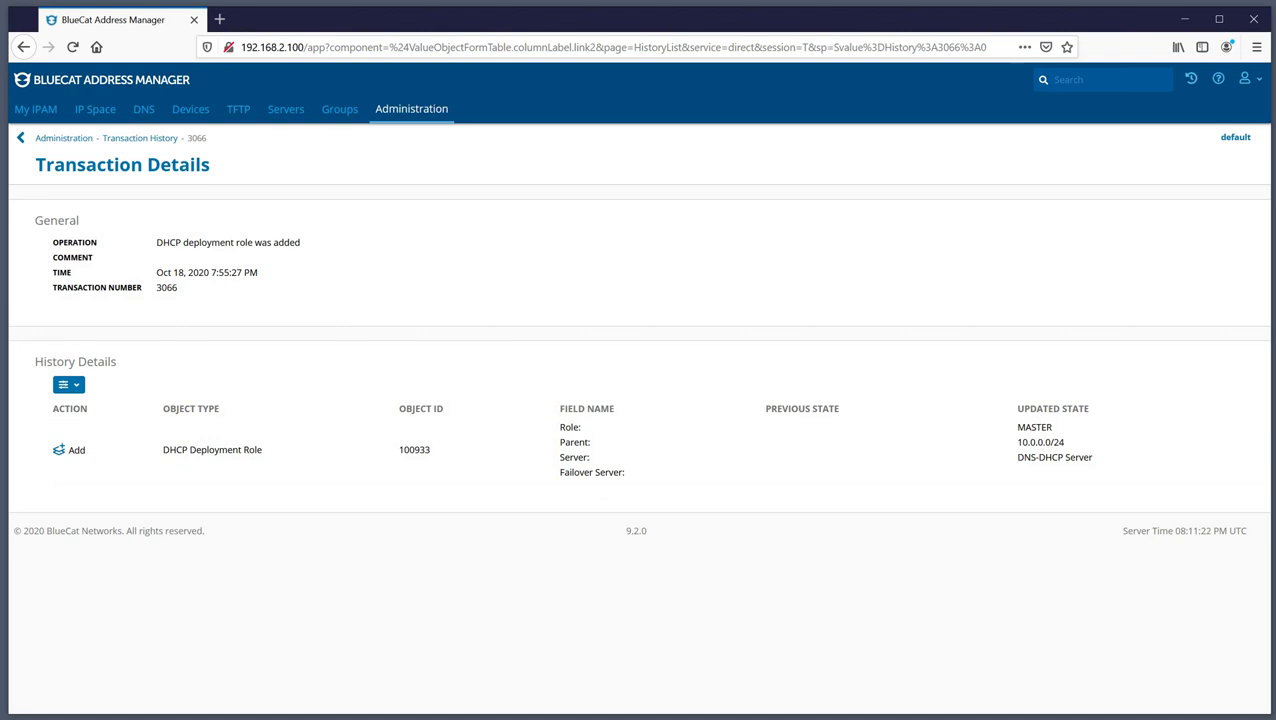
{"action": "key", "text": "alt+Left"}
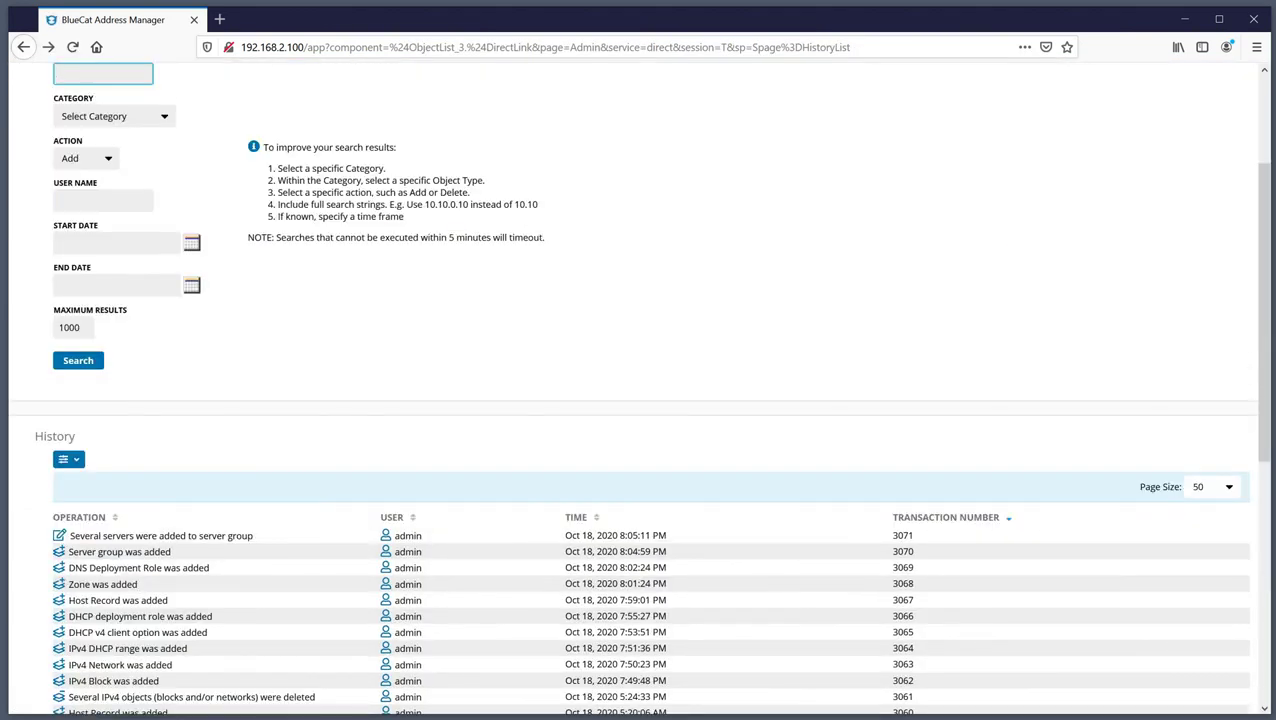
{"action": "key", "text": "alt+Left"}
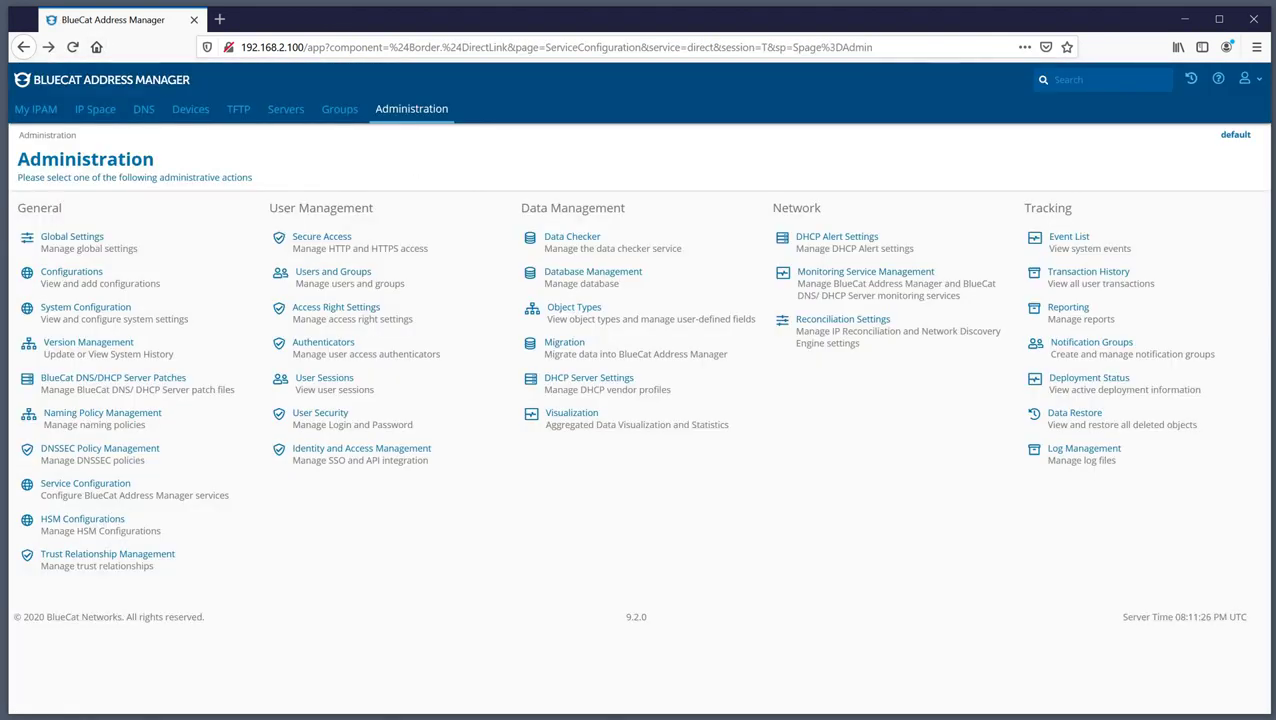
{"action": "left_click", "coordinate": [1090, 342]}
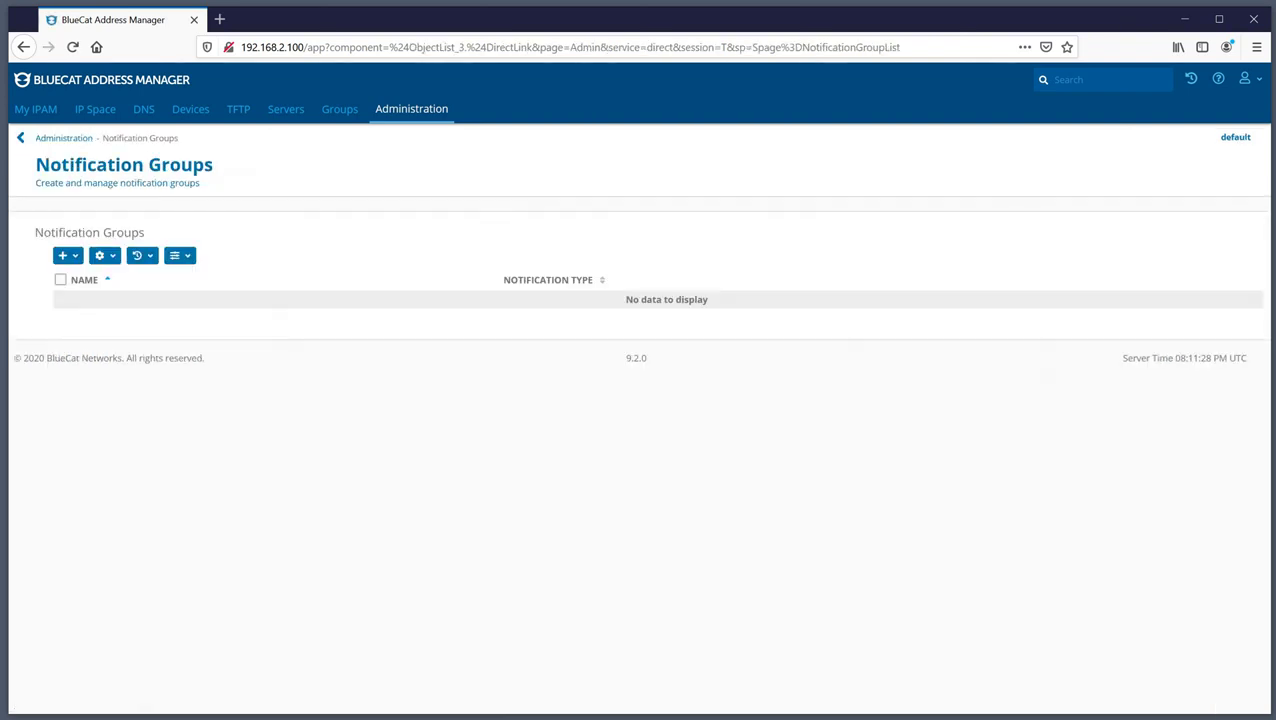
{"action": "left_click", "coordinate": [62, 255]}
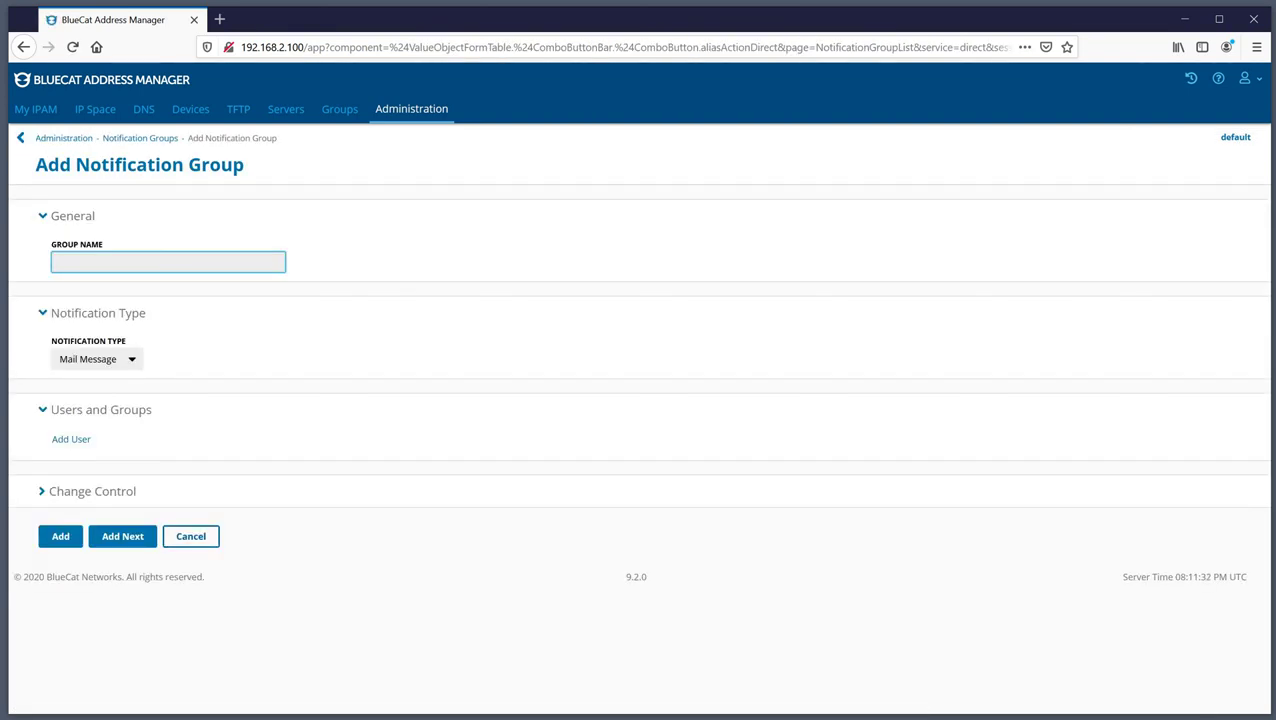
{"action": "left_click", "coordinate": [190, 536]}
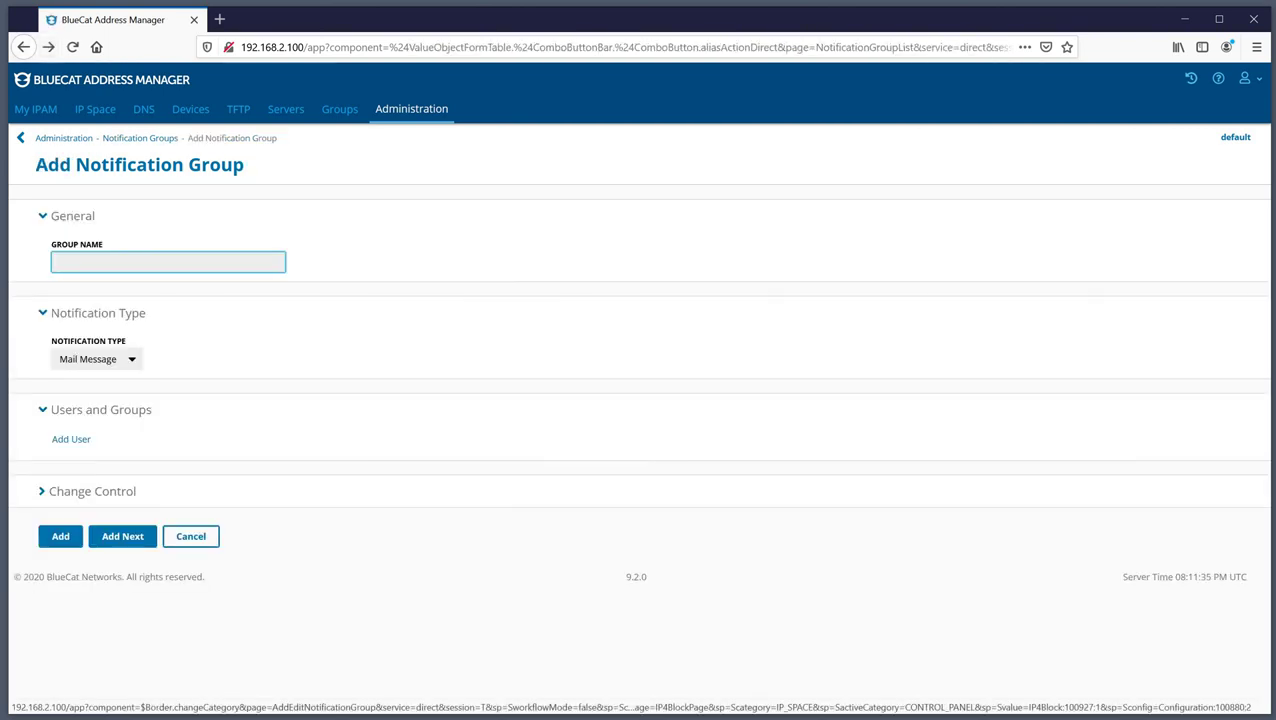
{"action": "left_click", "coordinate": [190, 536]}
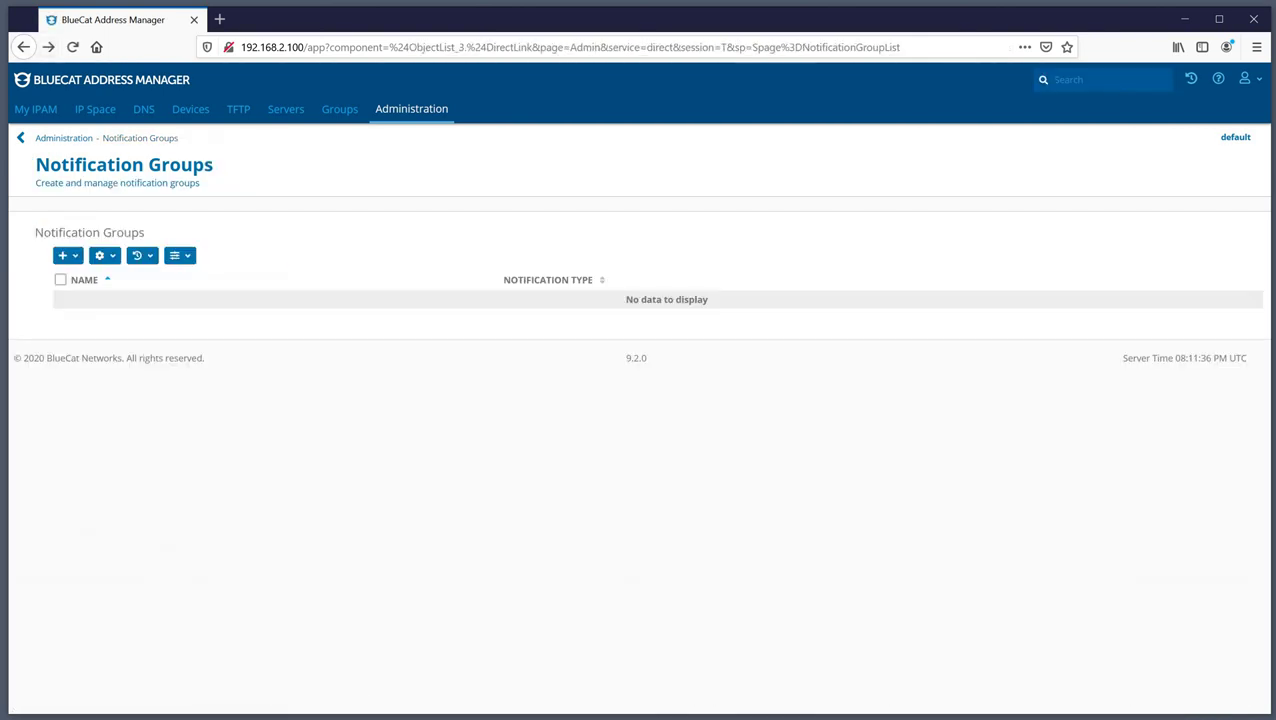
{"action": "left_click", "coordinate": [411, 108]}
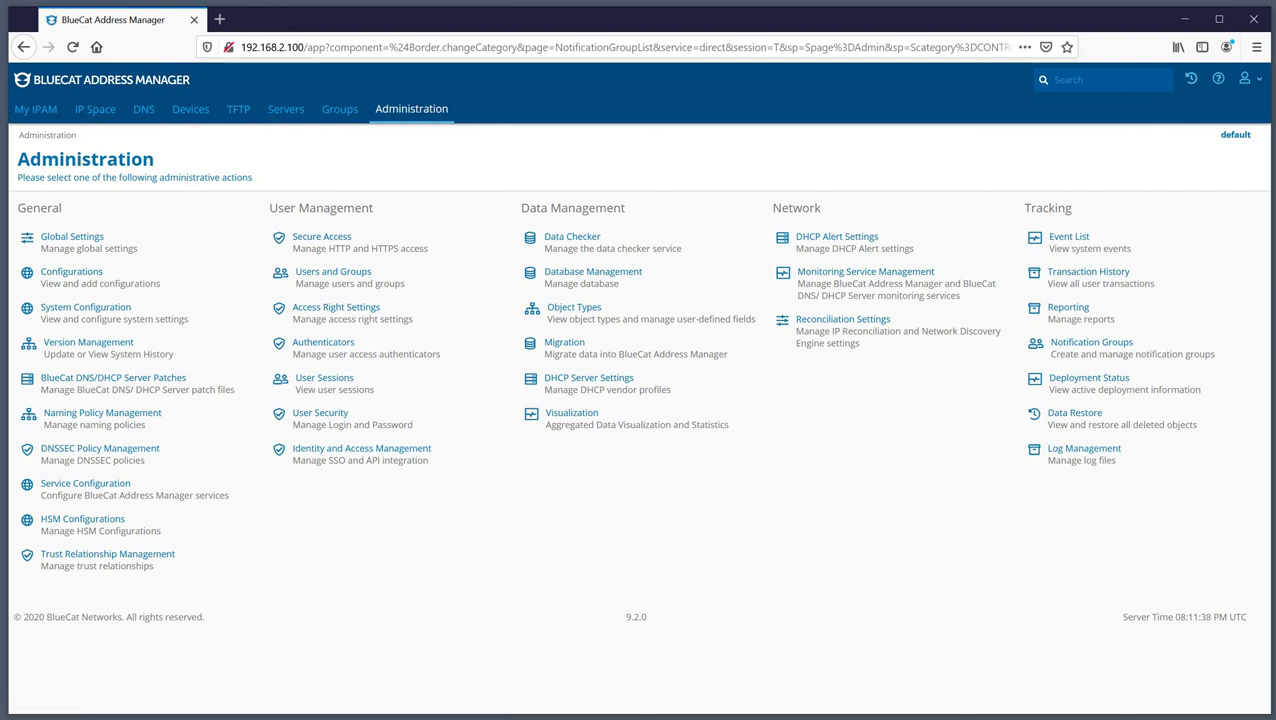
{"action": "left_click", "coordinate": [1089, 378]}
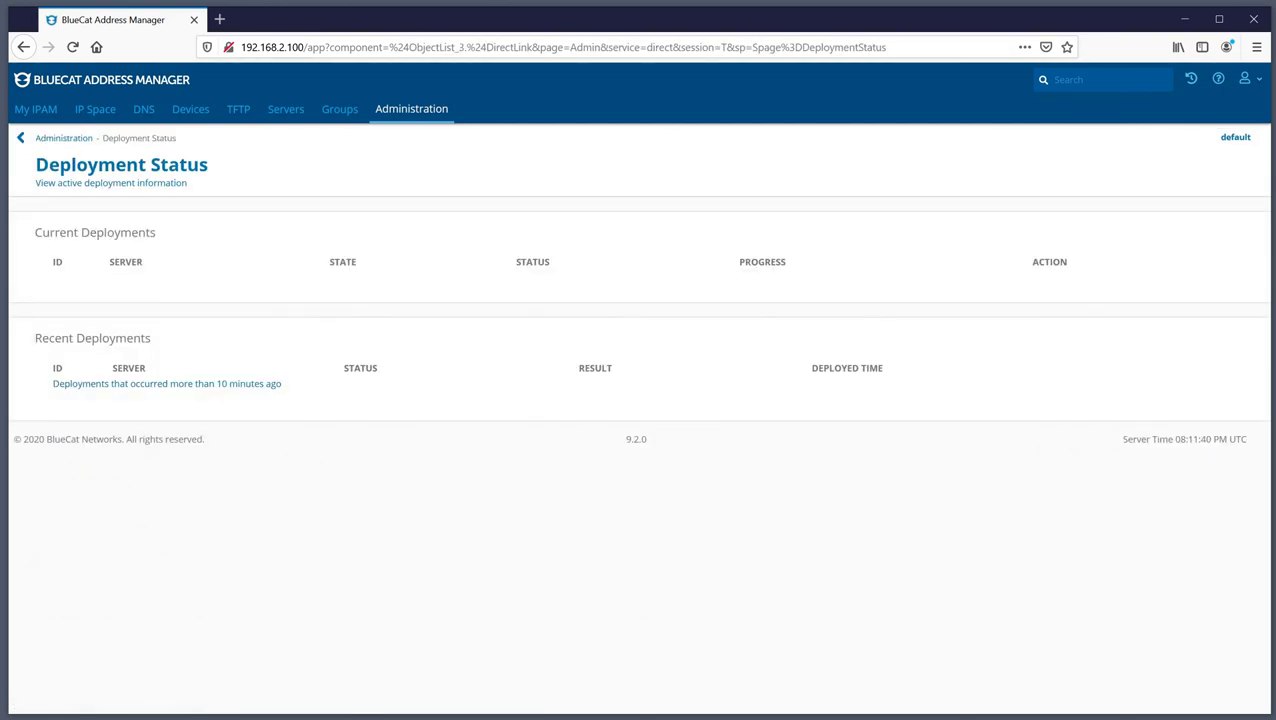
{"action": "key", "text": "alt+Left"}
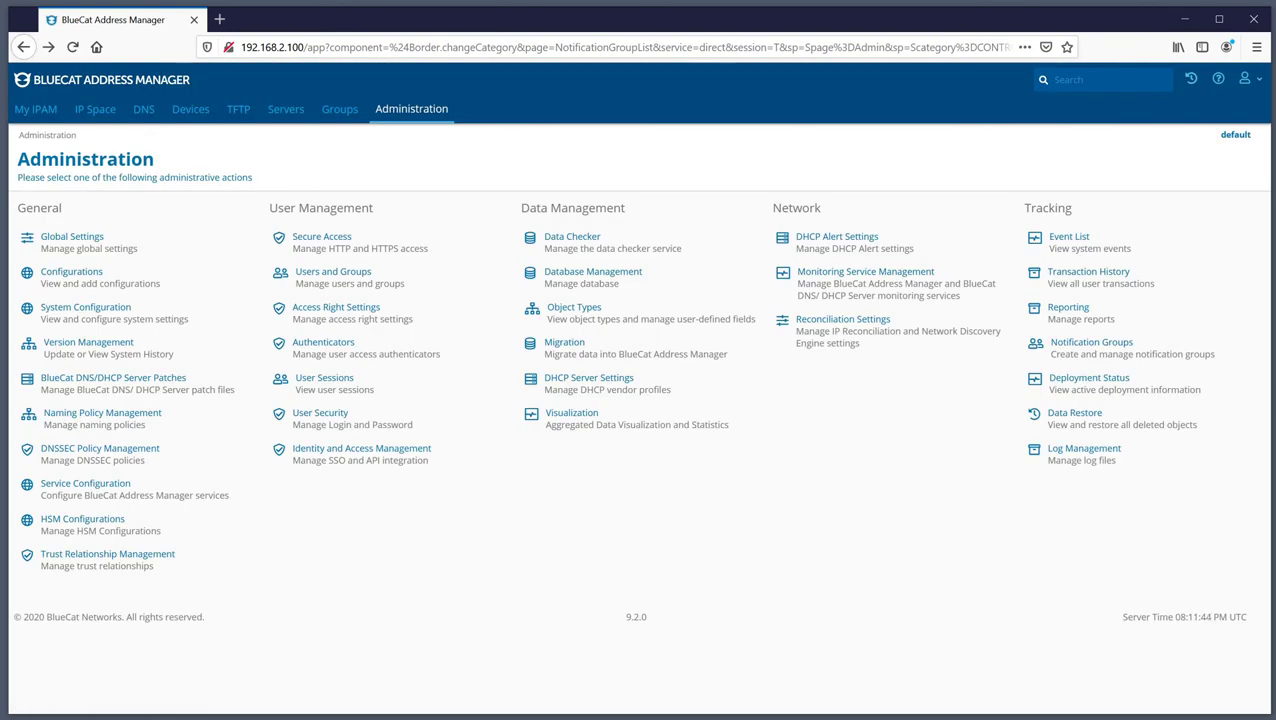
{"action": "left_click", "coordinate": [1074, 413]}
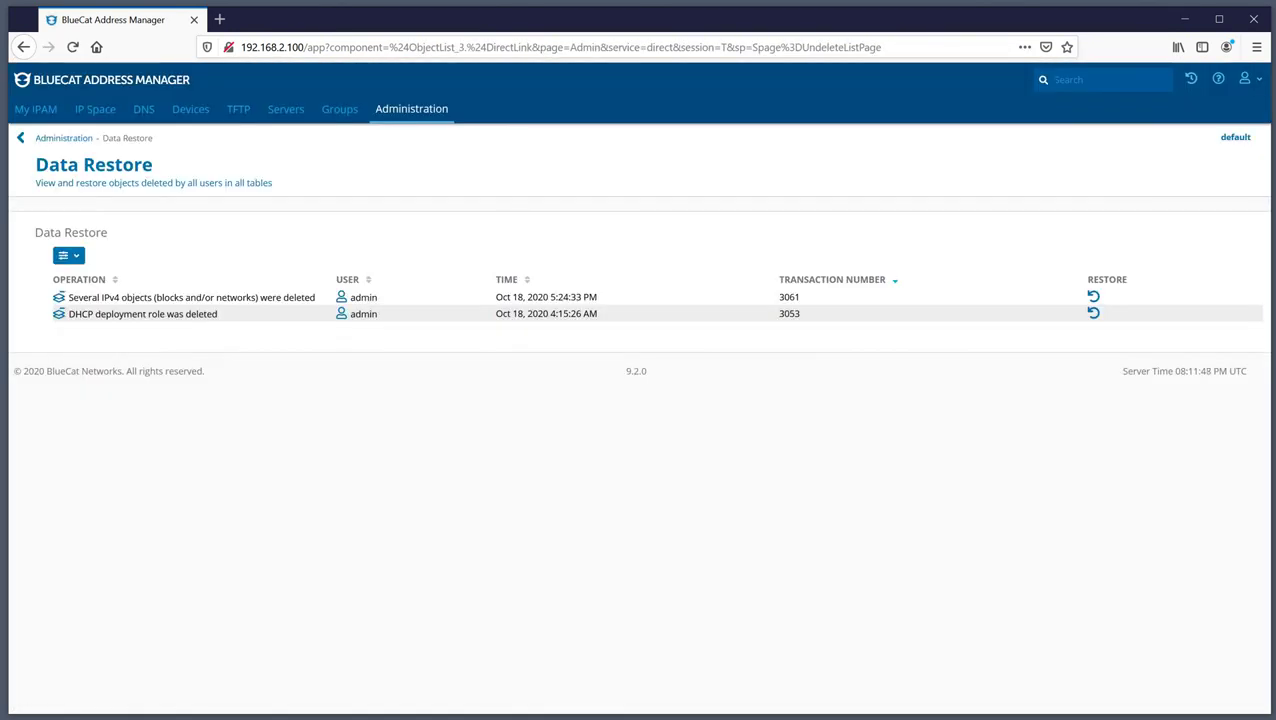
{"action": "left_click", "coordinate": [640, 313]}
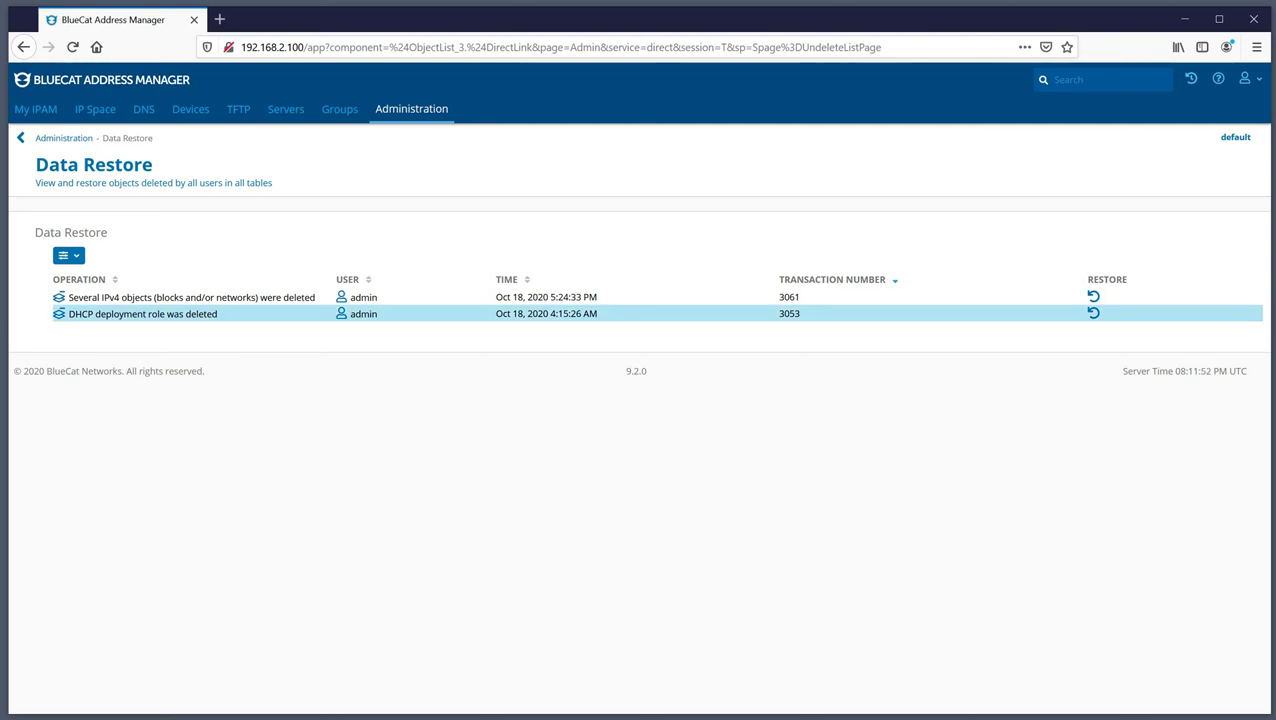
{"action": "left_click", "coordinate": [640, 297]}
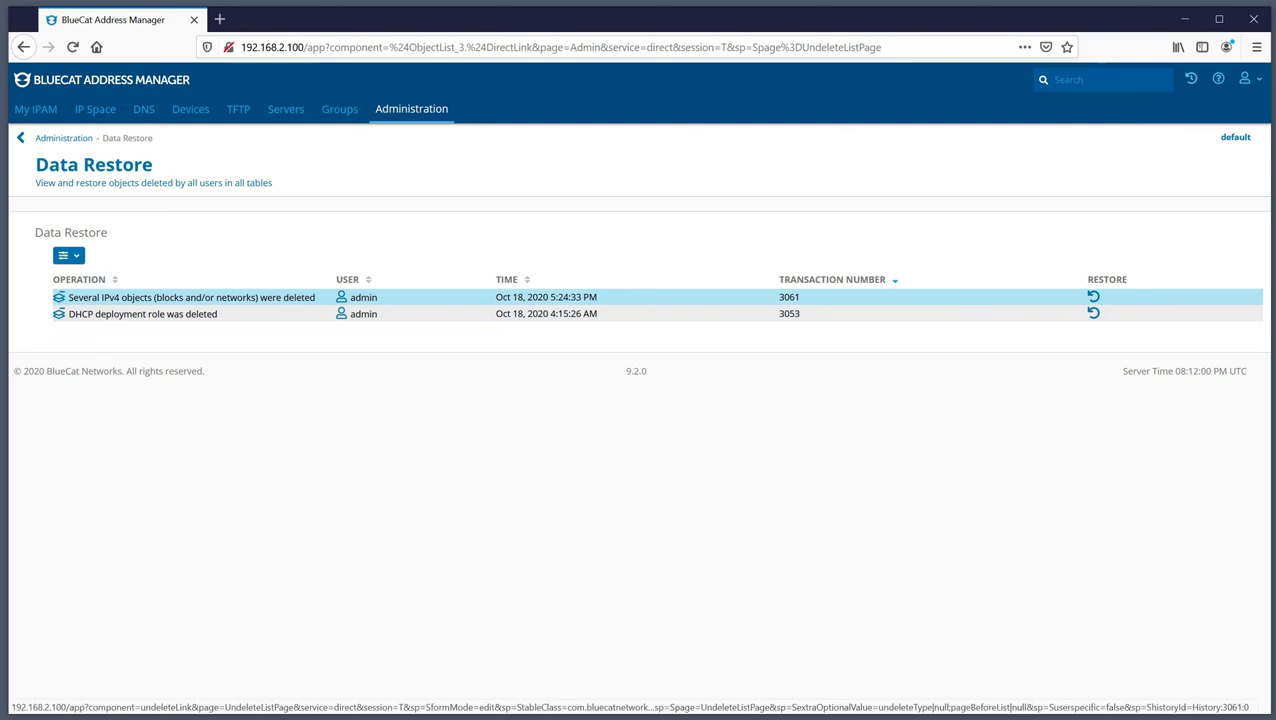
{"action": "left_click", "coordinate": [1093, 297]}
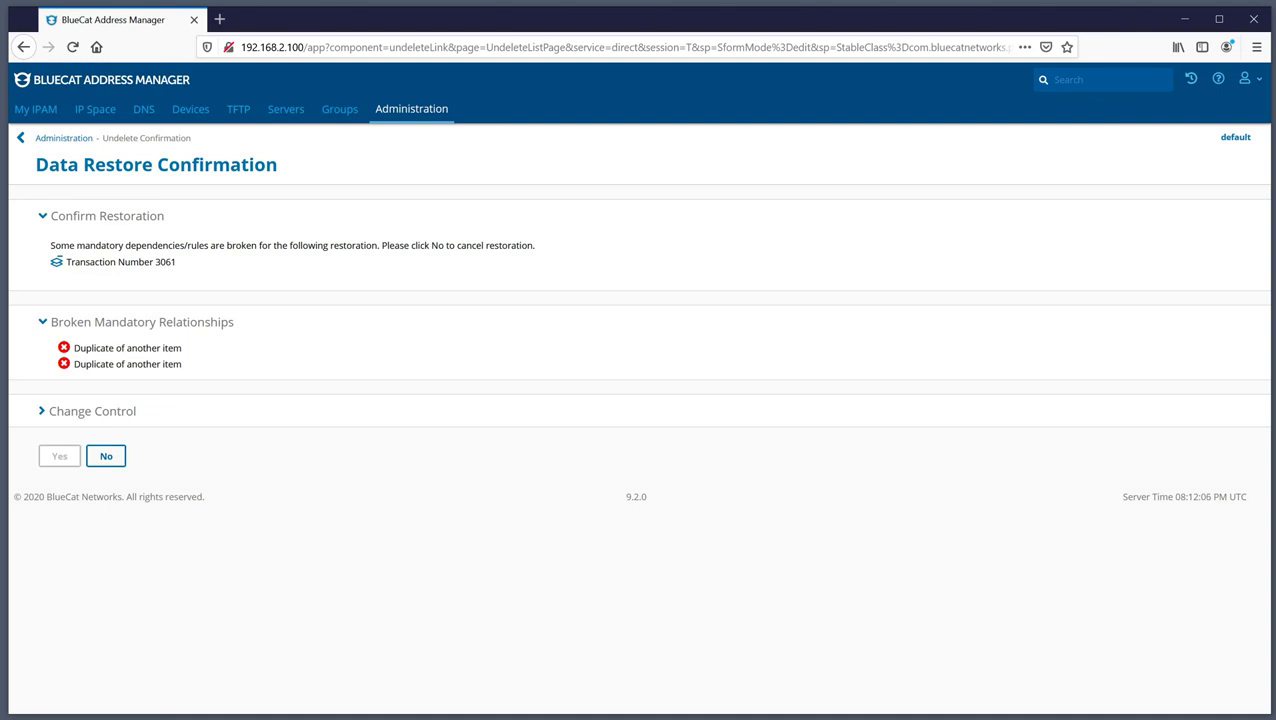
{"action": "left_click", "coordinate": [64, 138]}
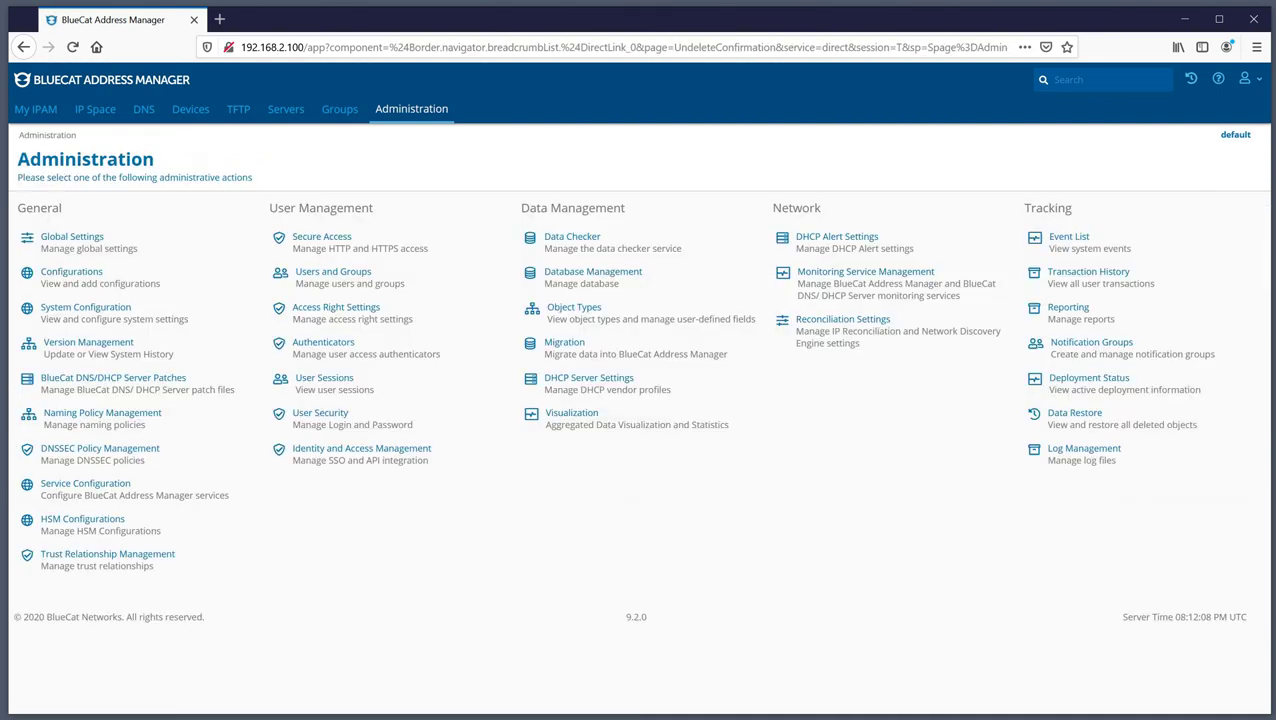
Review the server, system, database and migration logs in Log Management, then return to example.com
{"action": "left_click", "coordinate": [1084, 448]}
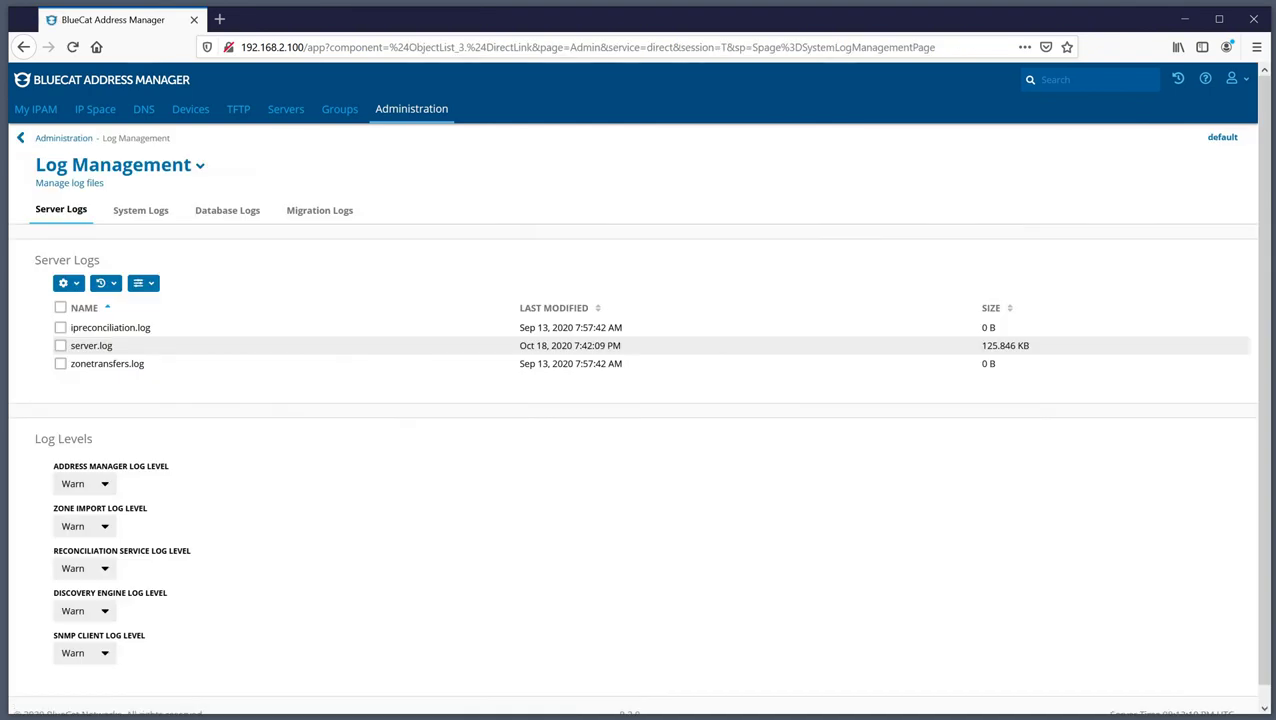
{"action": "scroll", "coordinate": [638, 388], "scroll_direction": "down", "scroll_amount": 1}
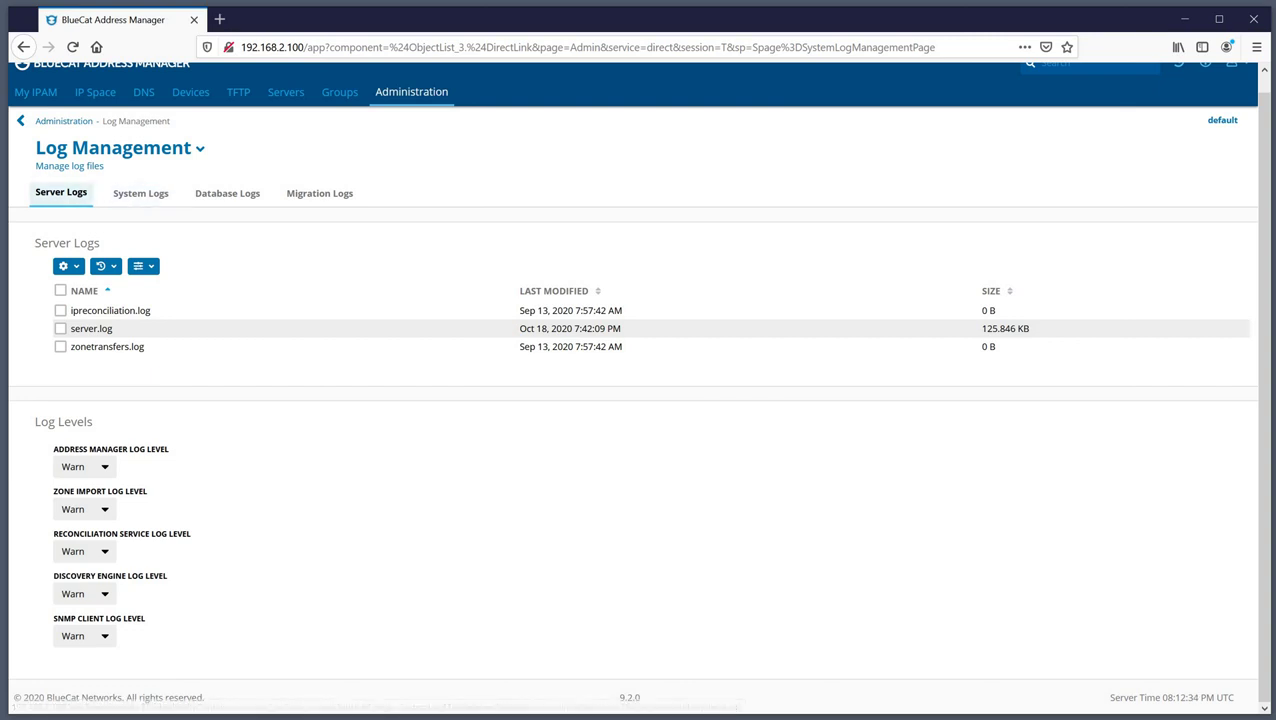
{"action": "left_click", "coordinate": [141, 193]}
{"action": "left_click", "coordinate": [227, 210]}
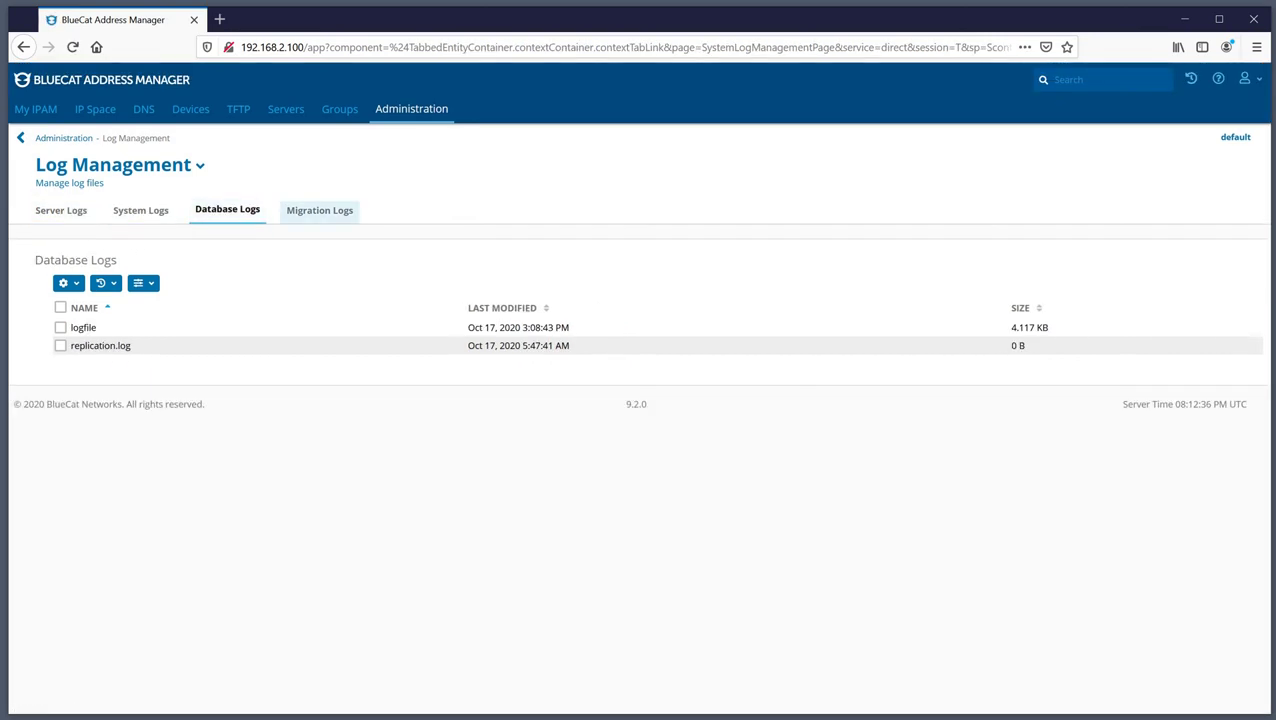
{"action": "left_click", "coordinate": [319, 210]}
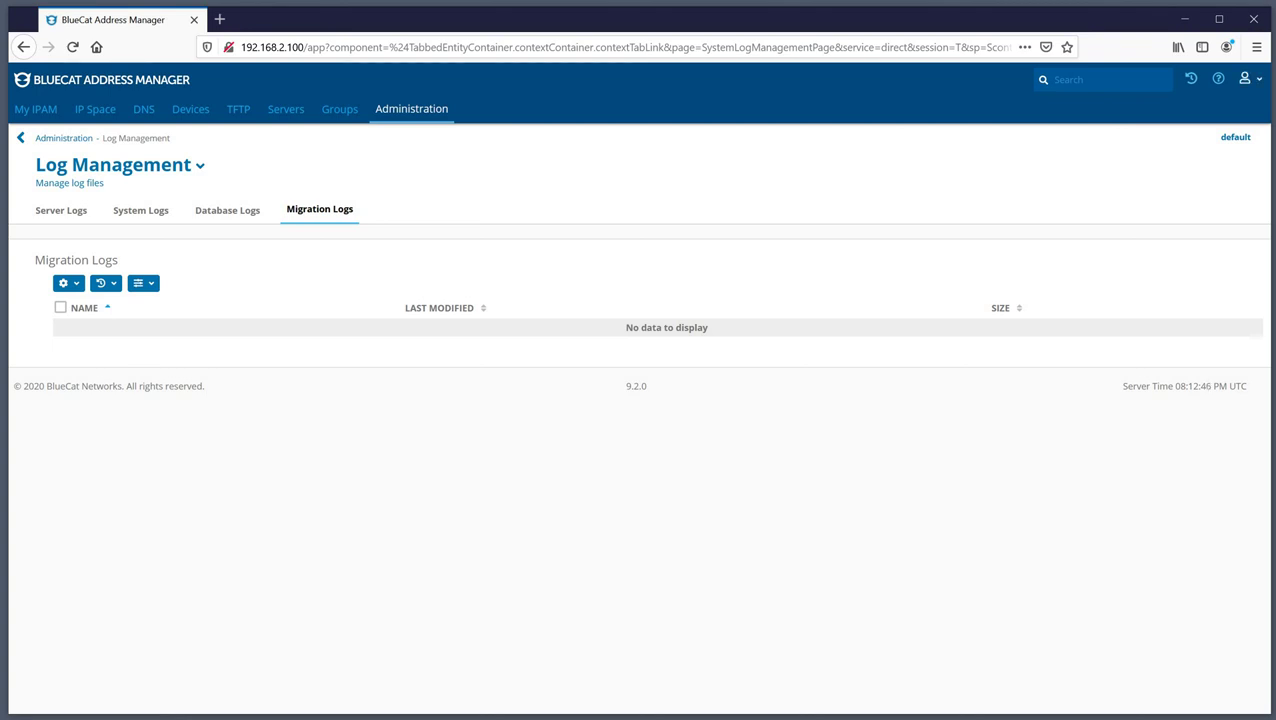
{"action": "left_click", "coordinate": [1248, 78]}
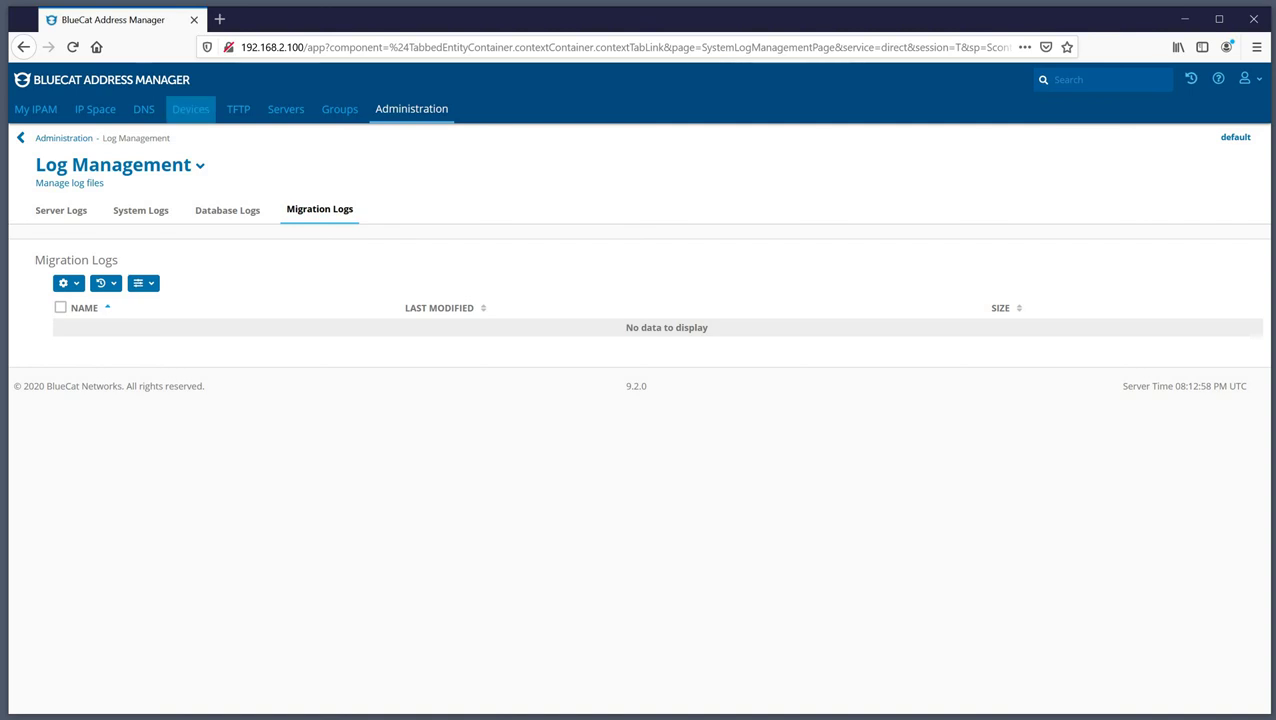
{"action": "left_click", "coordinate": [144, 109]}
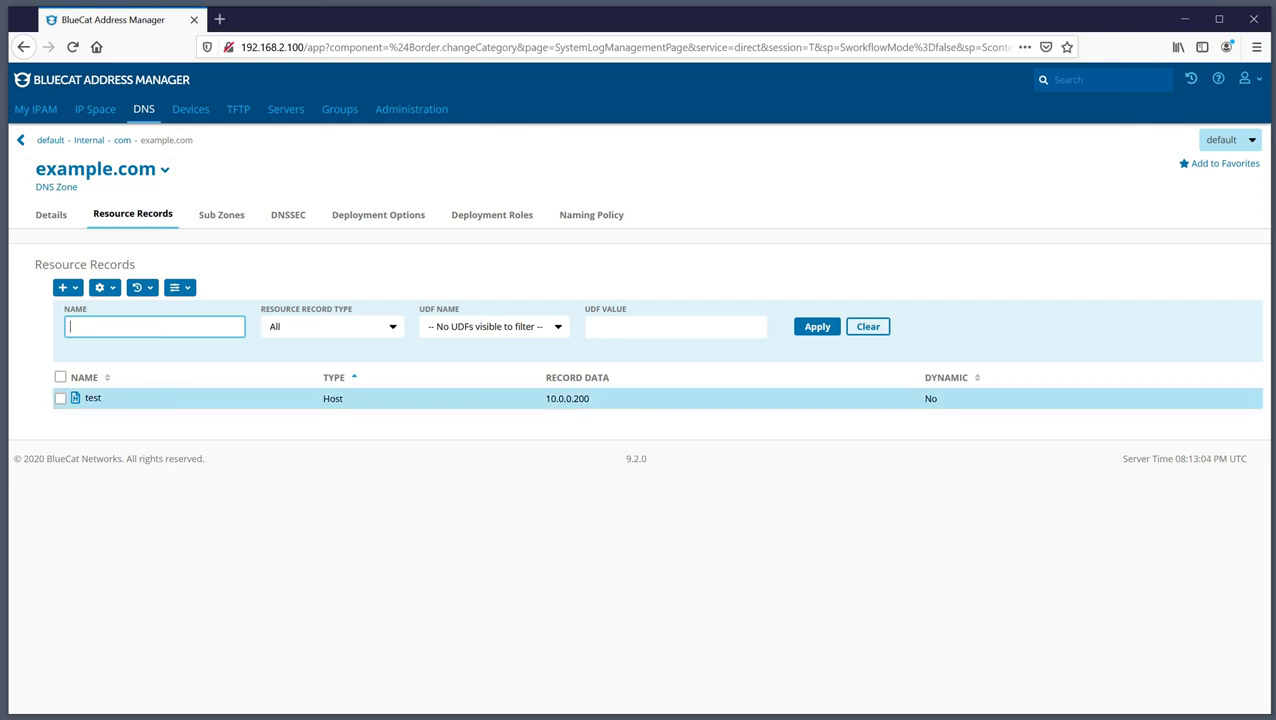
View example.com's DNSSEC settings and read the zone DNSSEC help page
{"action": "left_click", "coordinate": [288, 214]}
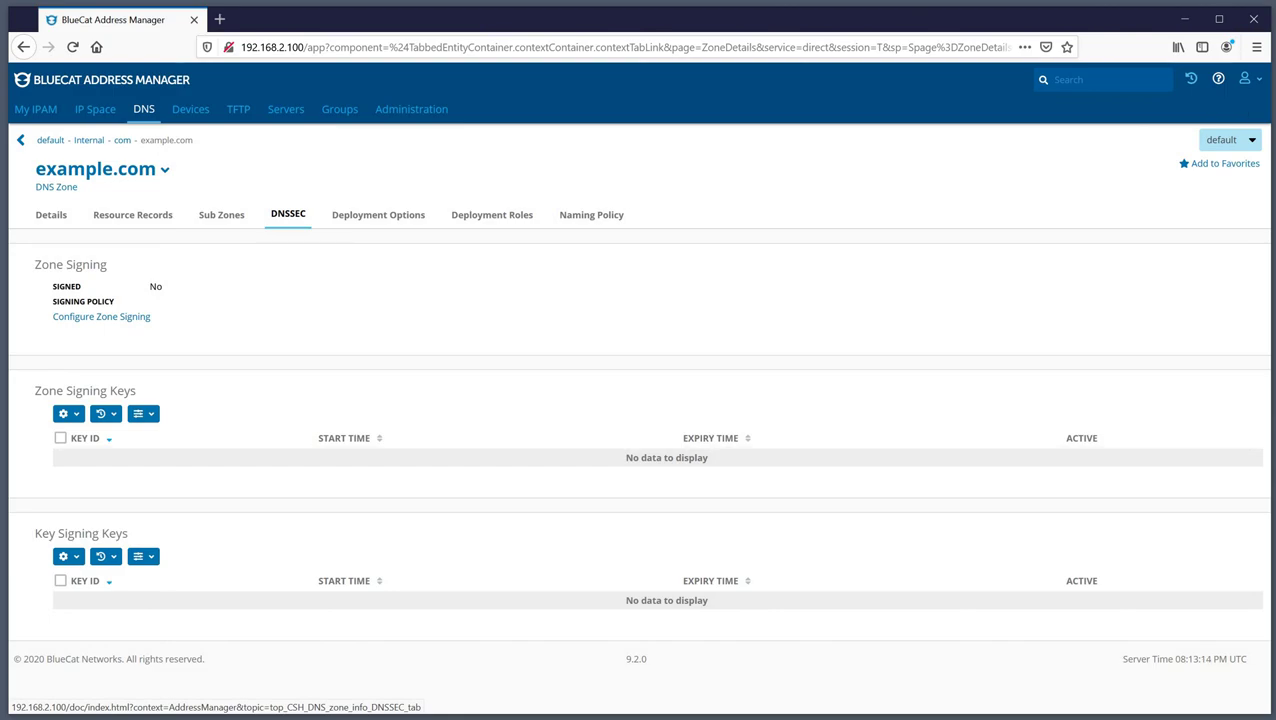
{"action": "left_click", "coordinate": [1218, 78]}
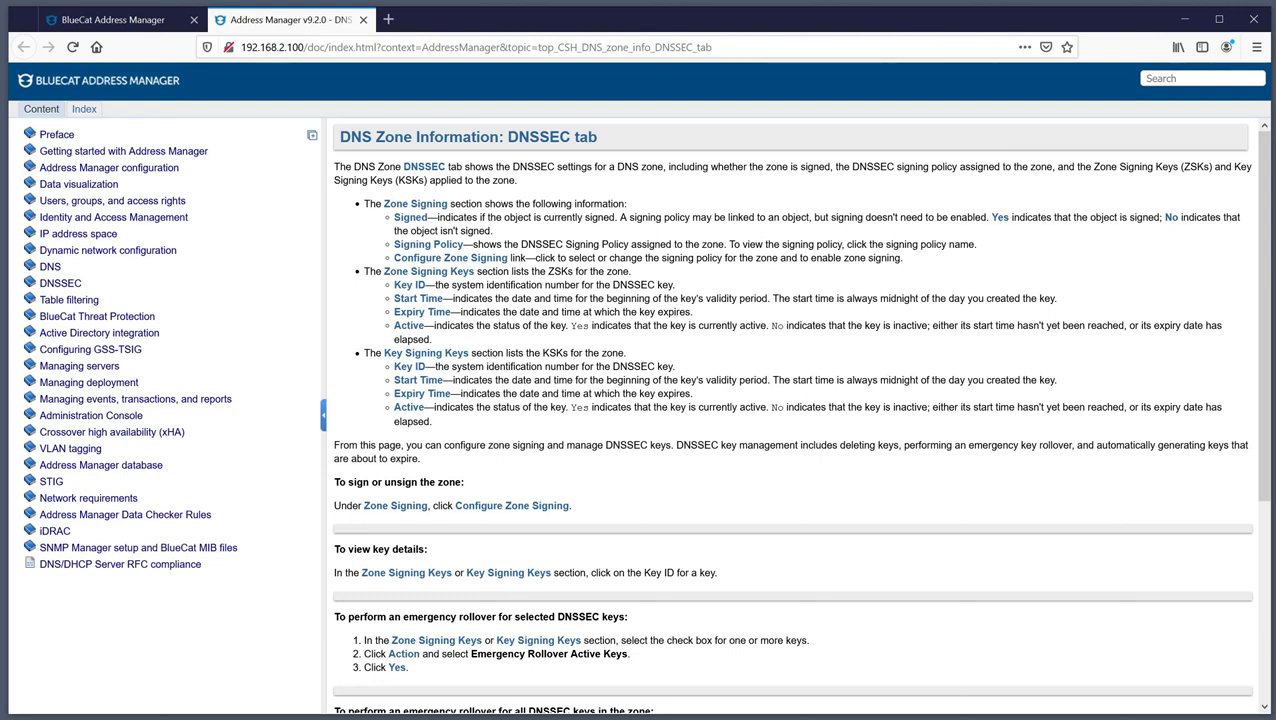
{"action": "scroll", "coordinate": [790, 400], "scroll_direction": "down", "scroll_amount": 1}
{"action": "scroll", "coordinate": [790, 400], "scroll_direction": "down", "scroll_amount": 5}
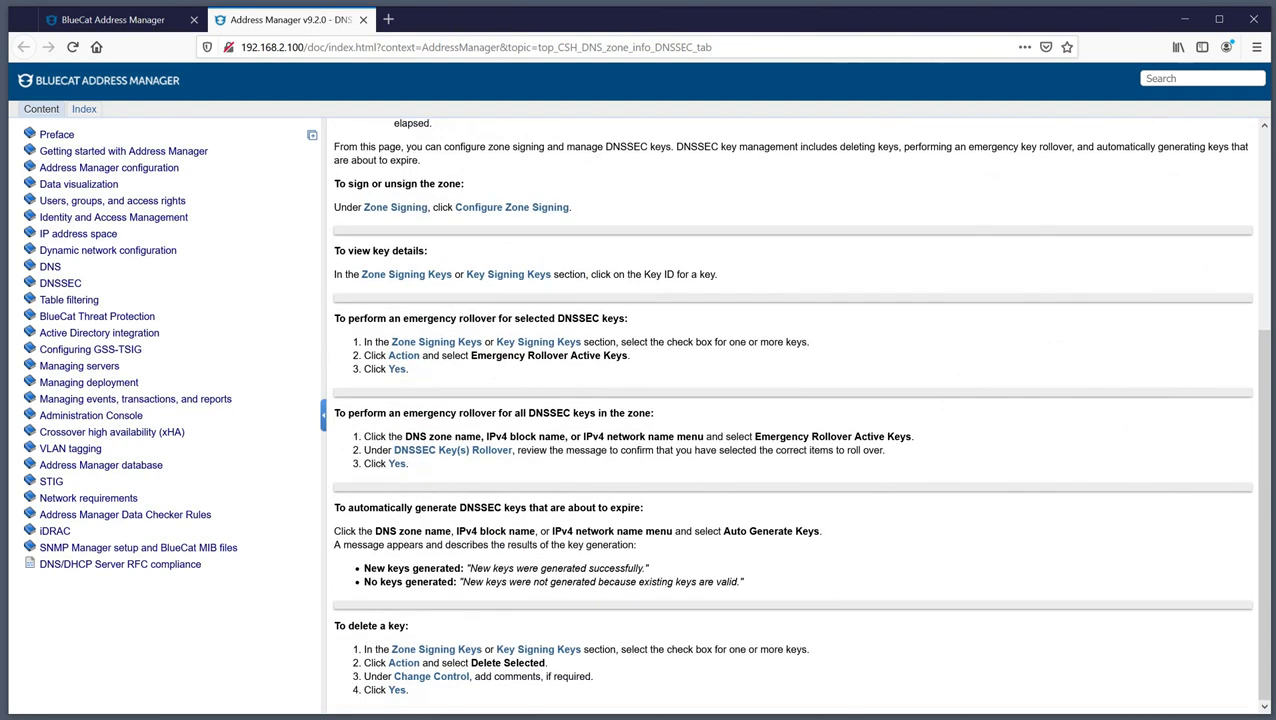
{"action": "scroll", "coordinate": [790, 400], "scroll_direction": "up", "scroll_amount": 10}
{"action": "left_click", "coordinate": [363, 19]}
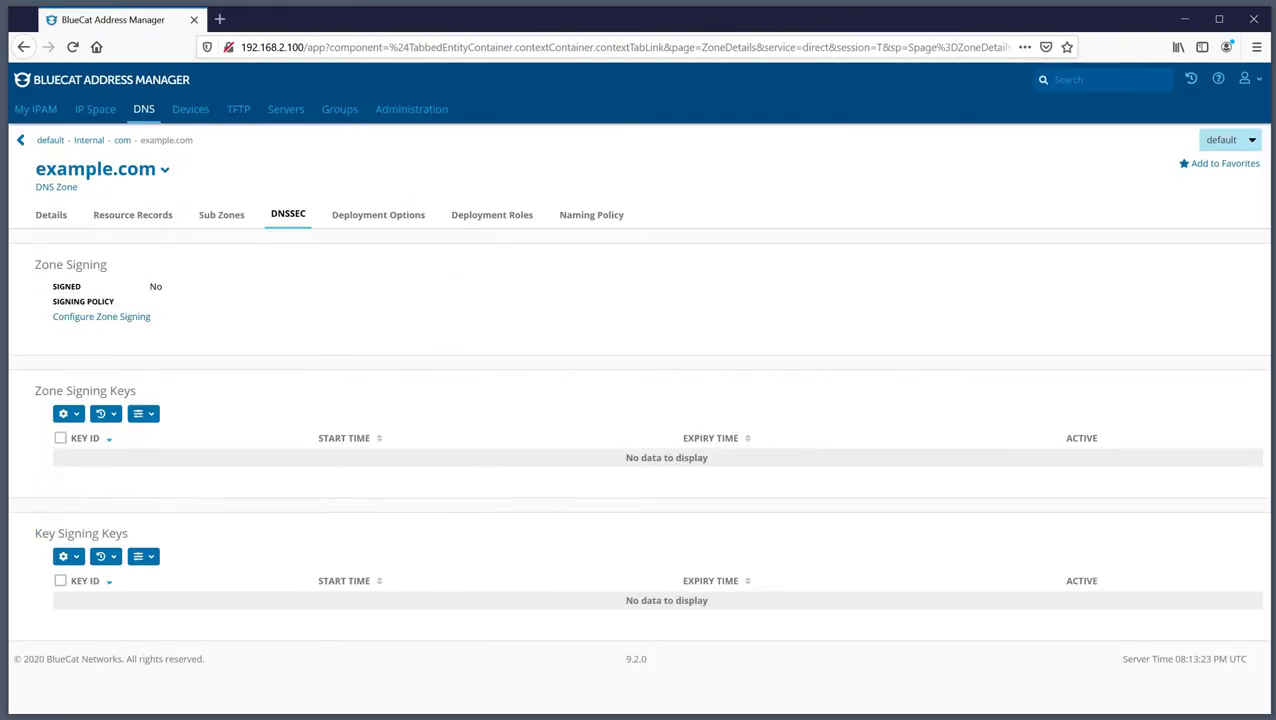
Quick-search for ddiexpress.com from the header search box
{"action": "left_click", "coordinate": [1103, 79]}
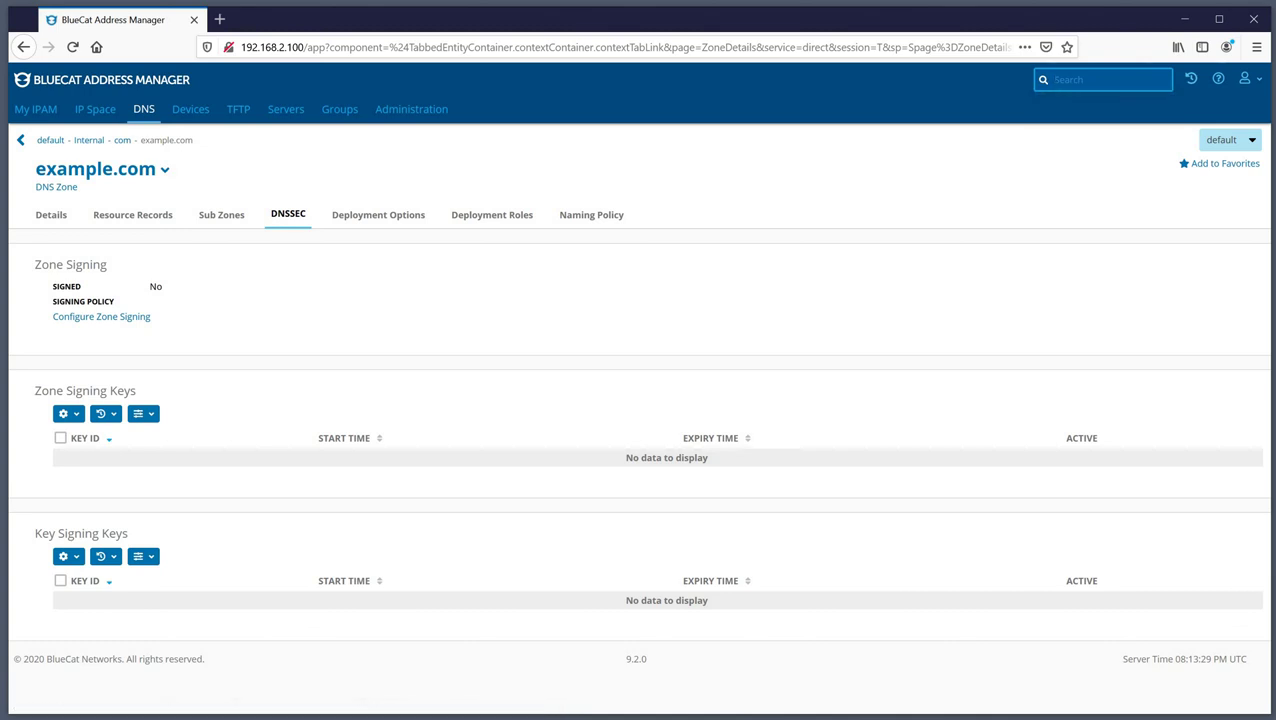
{"action": "type", "text": "example."}
{"action": "key", "text": "BackSpace"}
{"action": "key", "text": "BackSpace"}
{"action": "key", "text": "BackSpace"}
{"action": "key", "text": "BackSpace"}
{"action": "key", "text": "BackSpace"}
{"action": "key", "text": "BackSpace"}
{"action": "key", "text": "BackSpace"}
{"action": "key", "text": "BackSpace"}
{"action": "type", "text": "ddiexpress.com"}
{"action": "key", "text": "Return"}
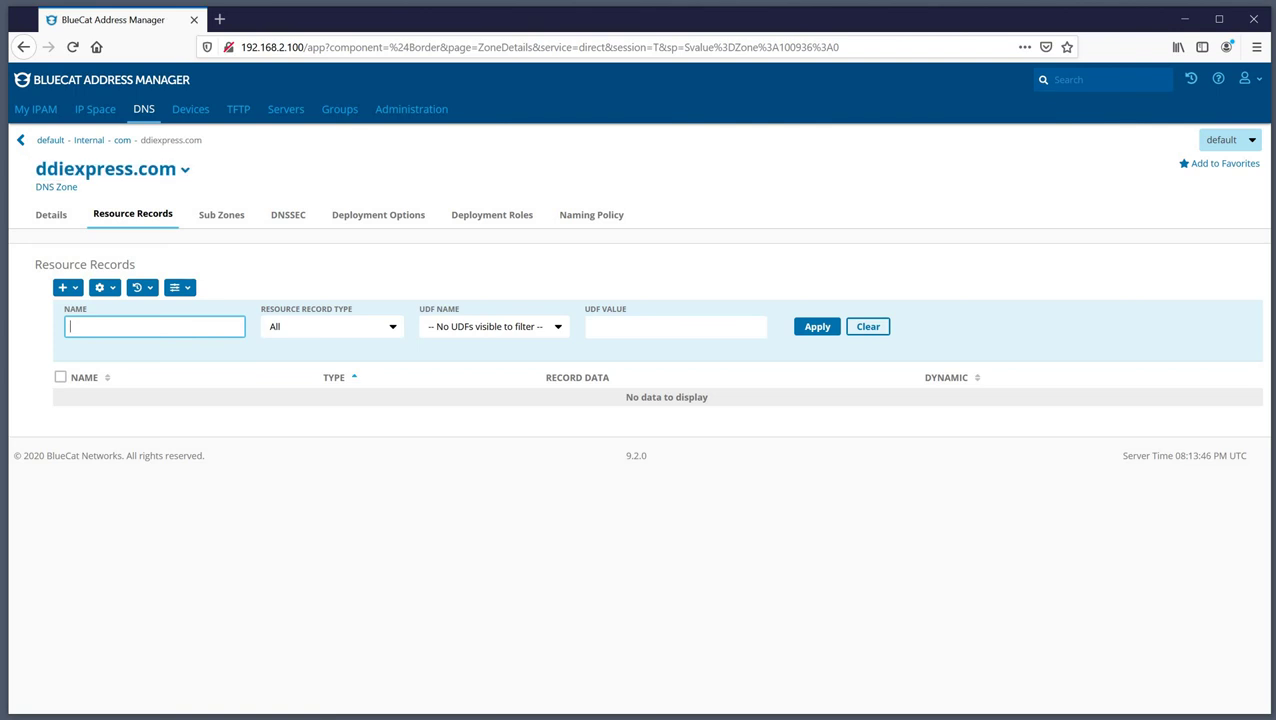
Switch from the header quick search to Advanced Search
{"action": "left_click", "coordinate": [1103, 79]}
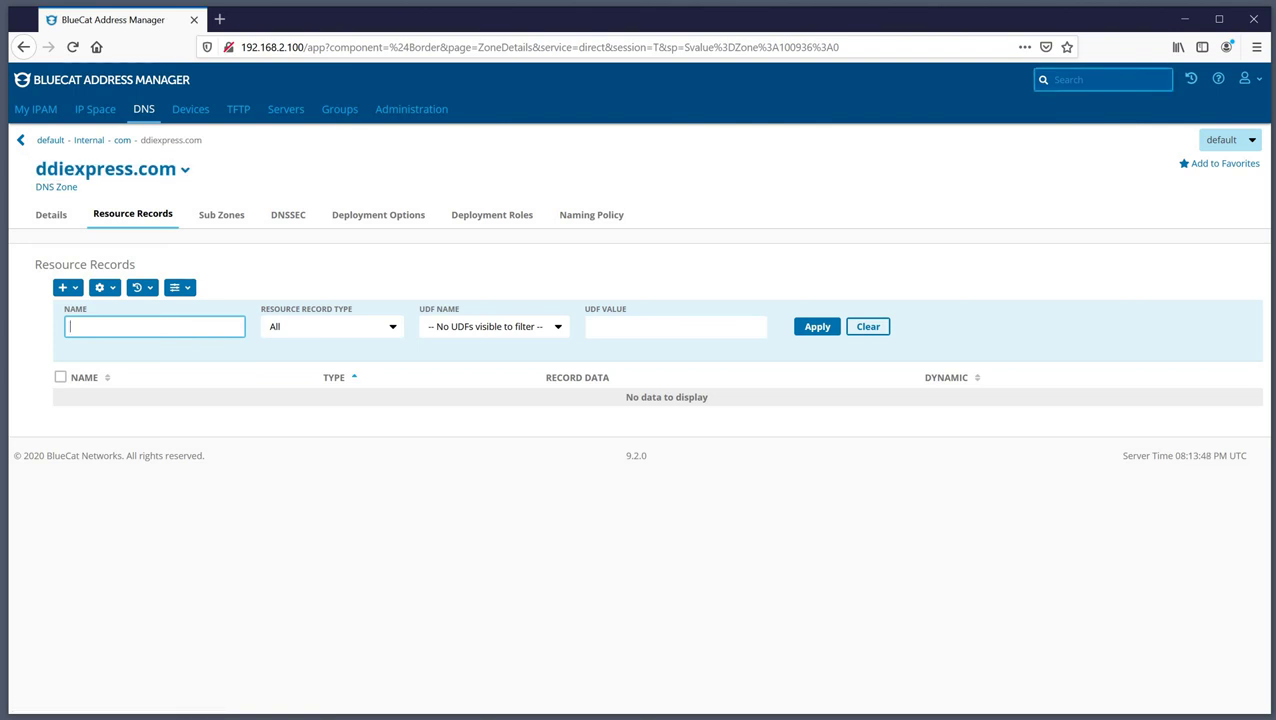
{"action": "left_click", "coordinate": [1103, 79]}
{"action": "key", "text": "Return"}
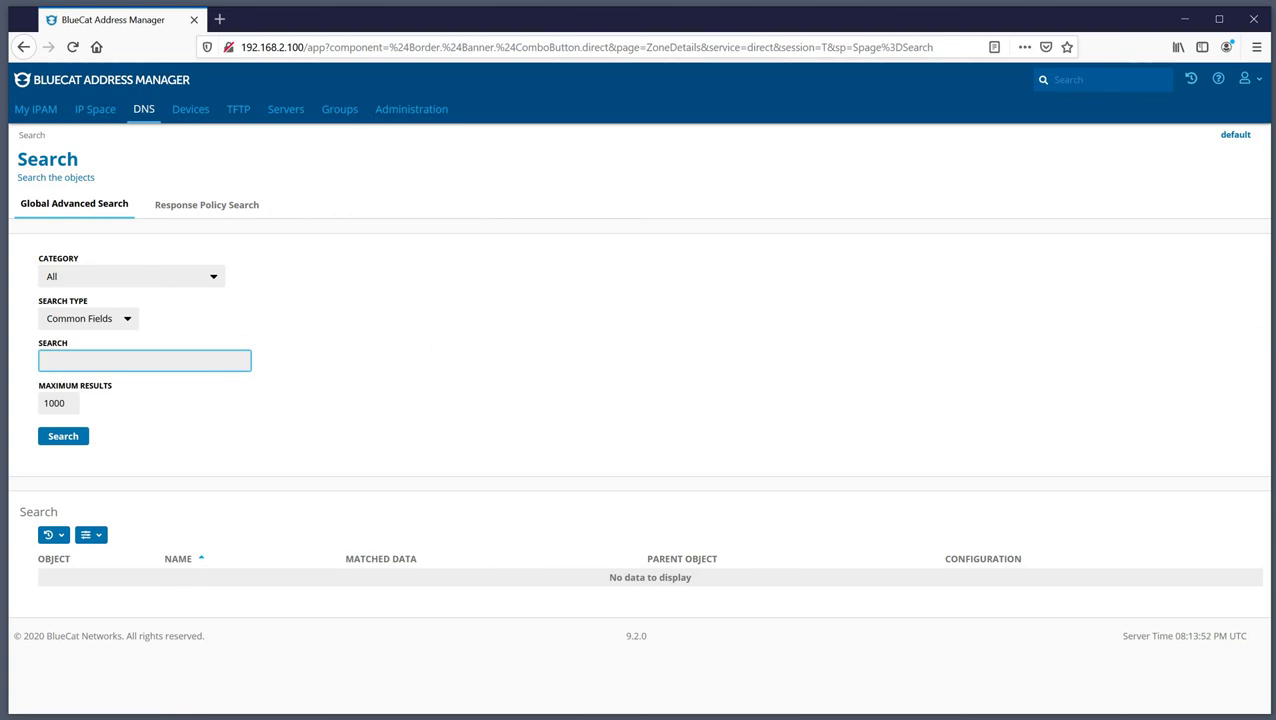
Set the search category to IPv4 Objects and raise maximum results to 2000
{"action": "left_click", "coordinate": [131, 276]}
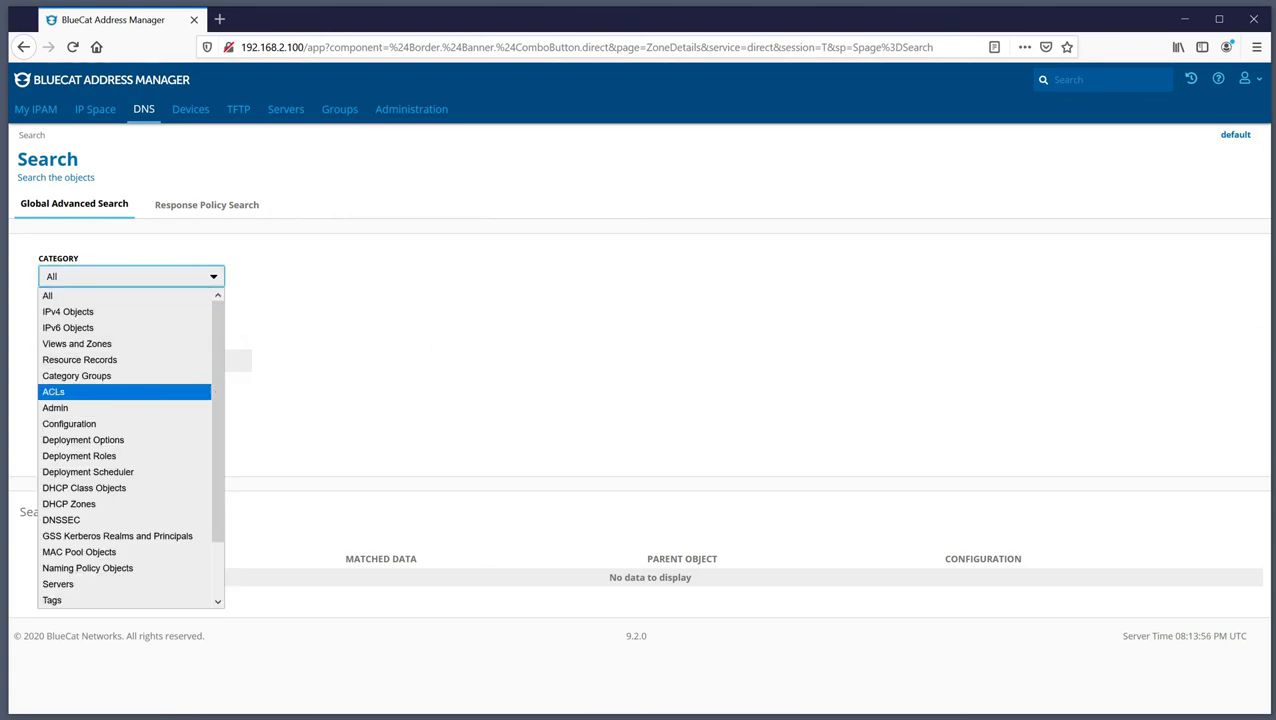
{"action": "left_click", "coordinate": [68, 311]}
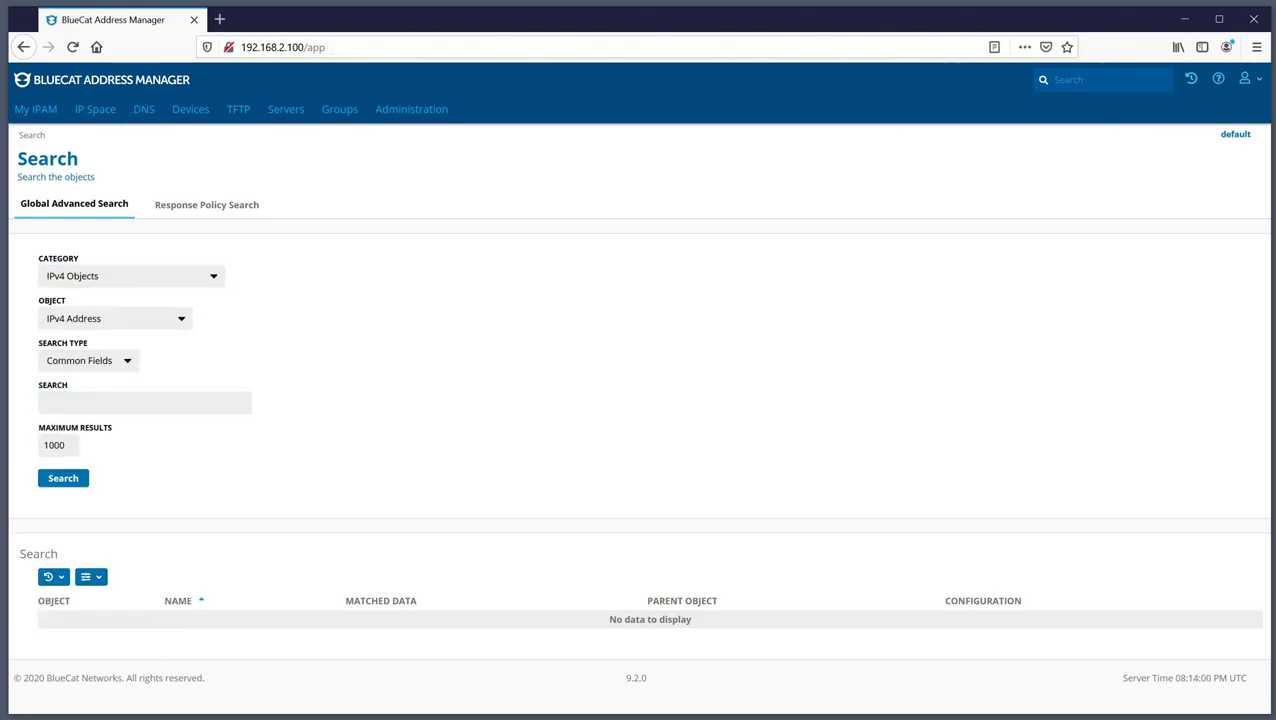
{"action": "left_click", "coordinate": [144, 402]}
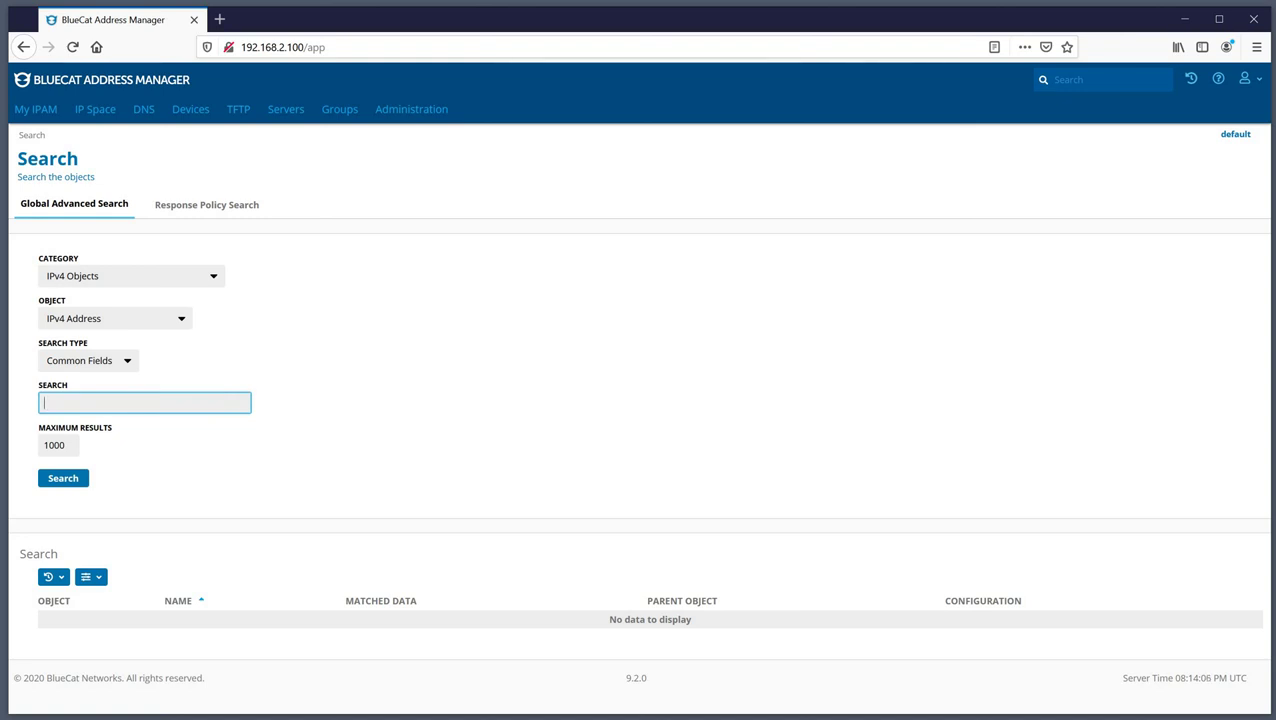
{"action": "left_click", "coordinate": [59, 445]}
{"action": "key", "text": "BackSpace"}
{"action": "key", "text": "BackSpace"}
{"action": "key", "text": "BackSpace"}
{"action": "key", "text": "BackSpace"}
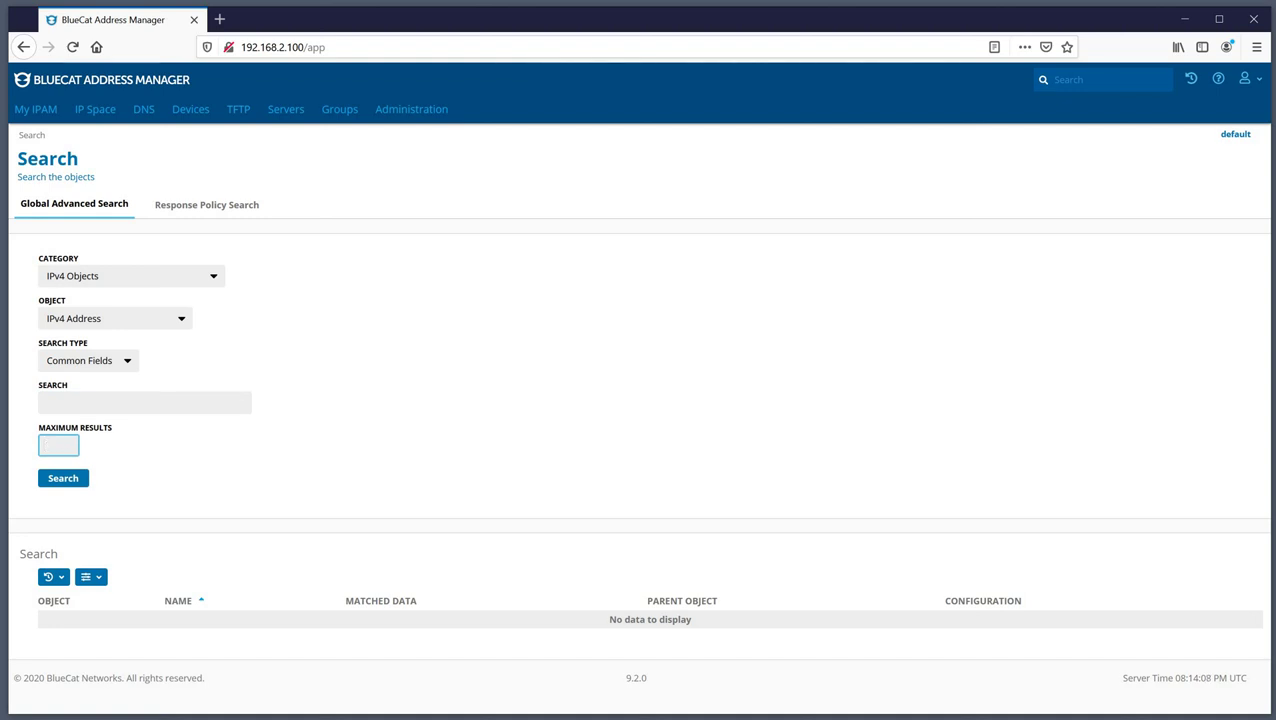
{"action": "type", "text": "20000"}
{"action": "key", "text": "Return"}
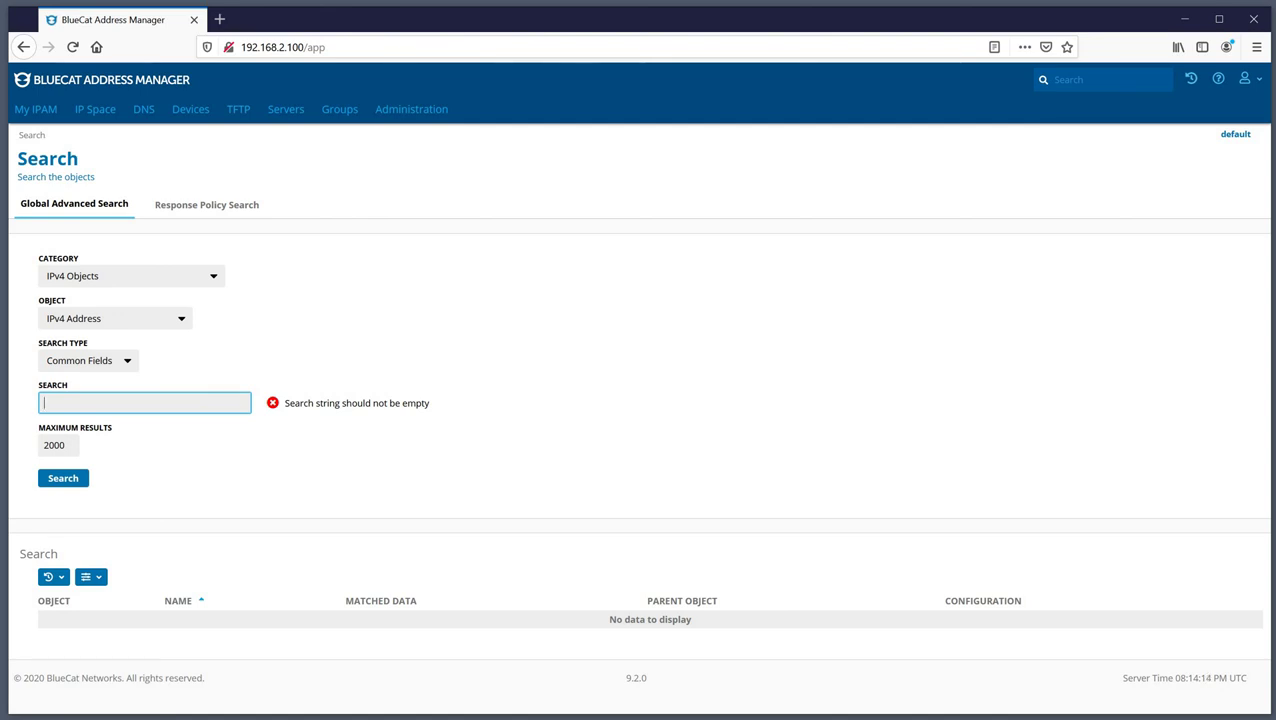
Search for 'ddiexpress', keeping the Search Type at Common Fields
{"action": "type", "text": "ddiexpress"}
{"action": "key", "text": "Return"}
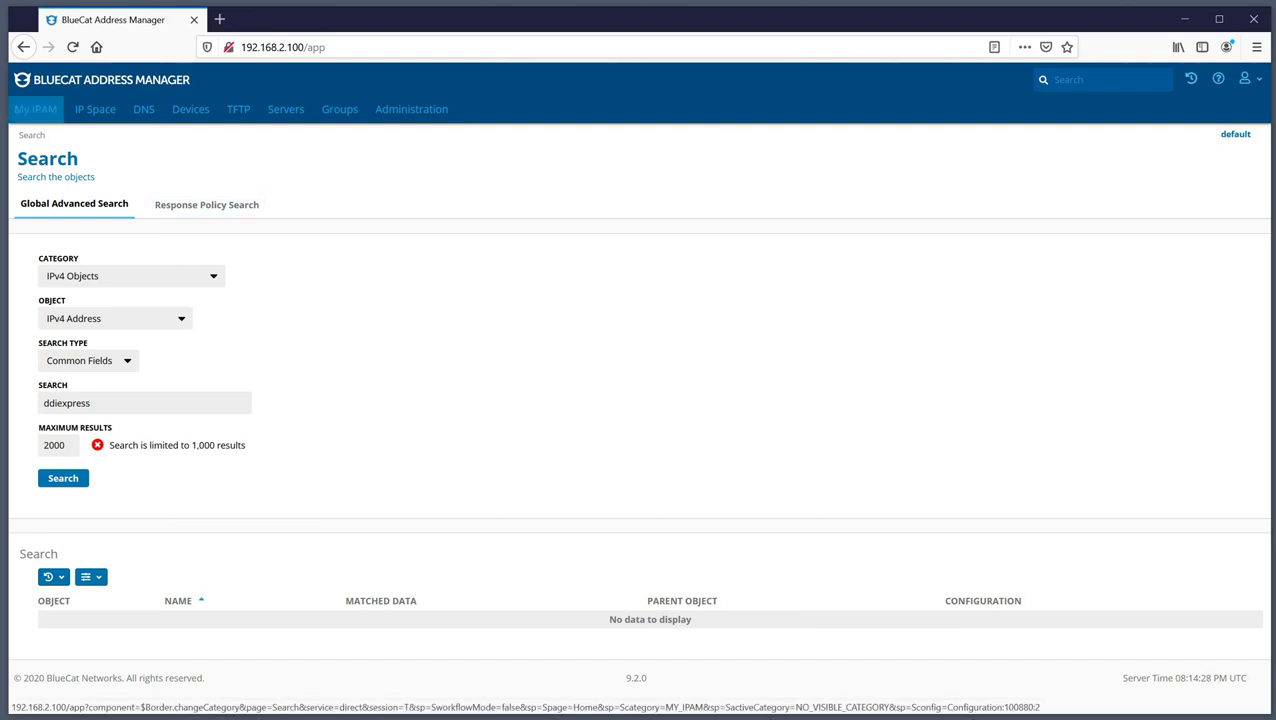
{"action": "left_click", "coordinate": [88, 360]}
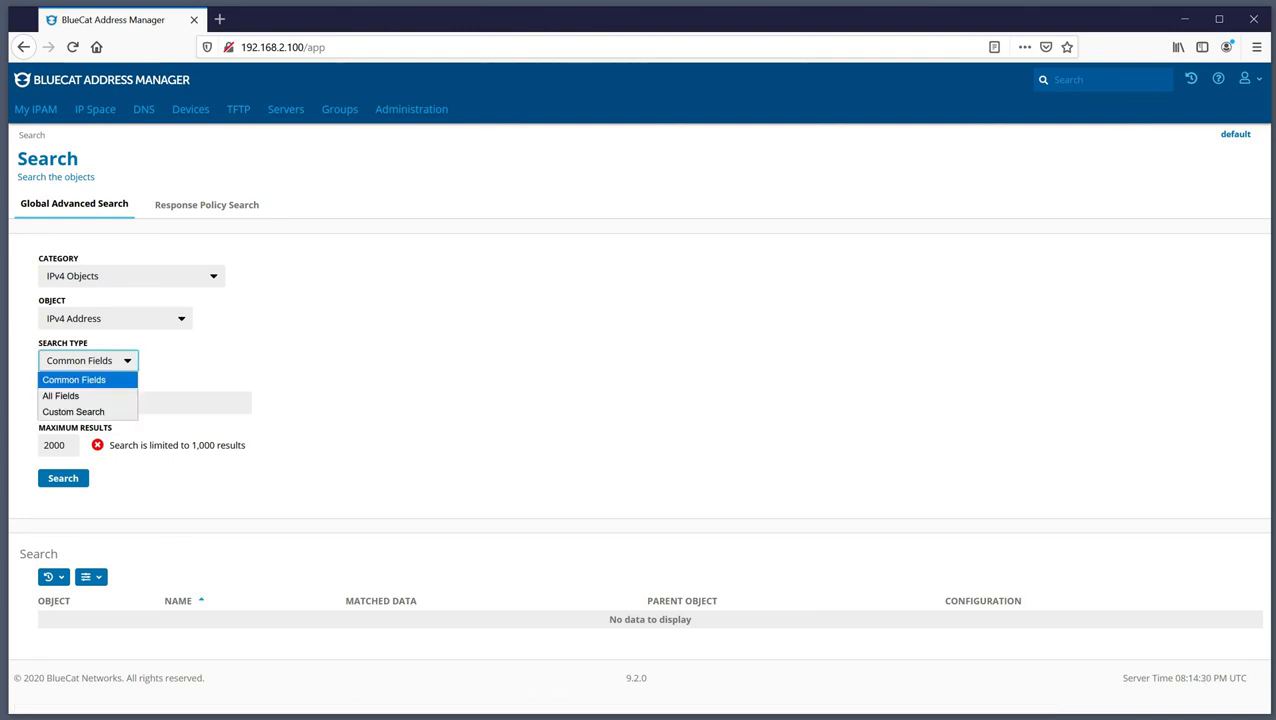
{"action": "left_click", "coordinate": [80, 376]}
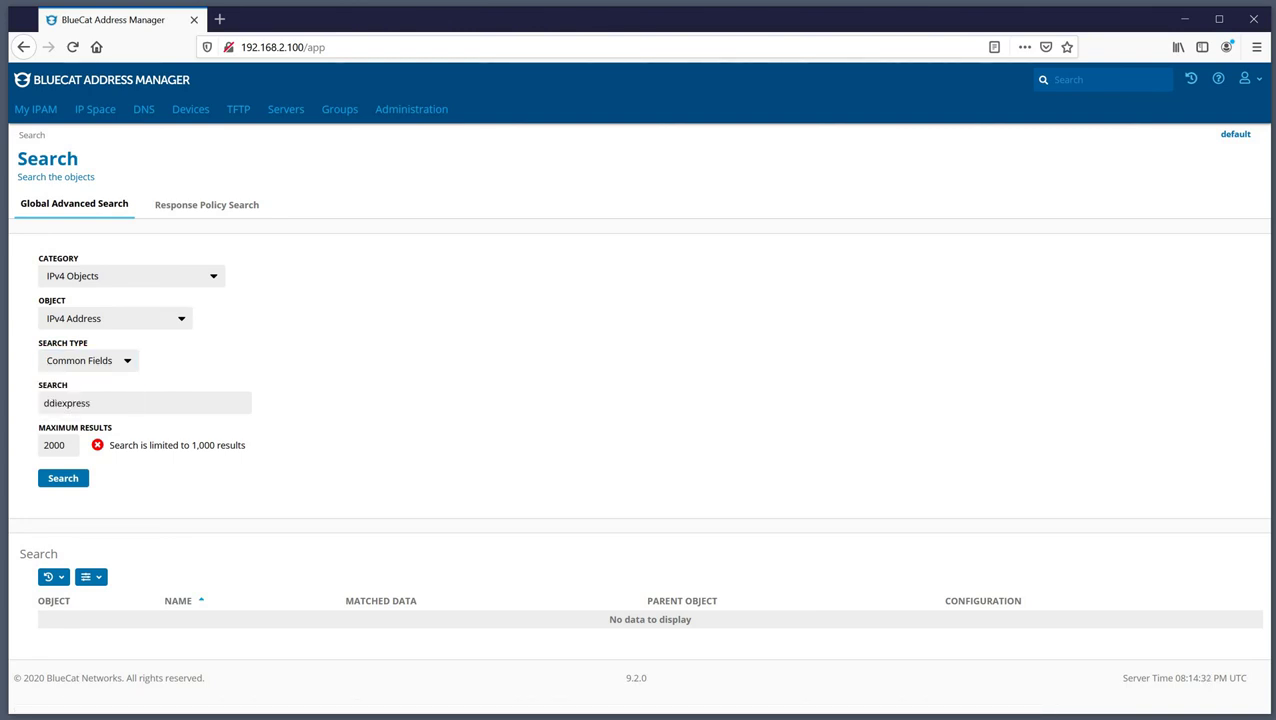